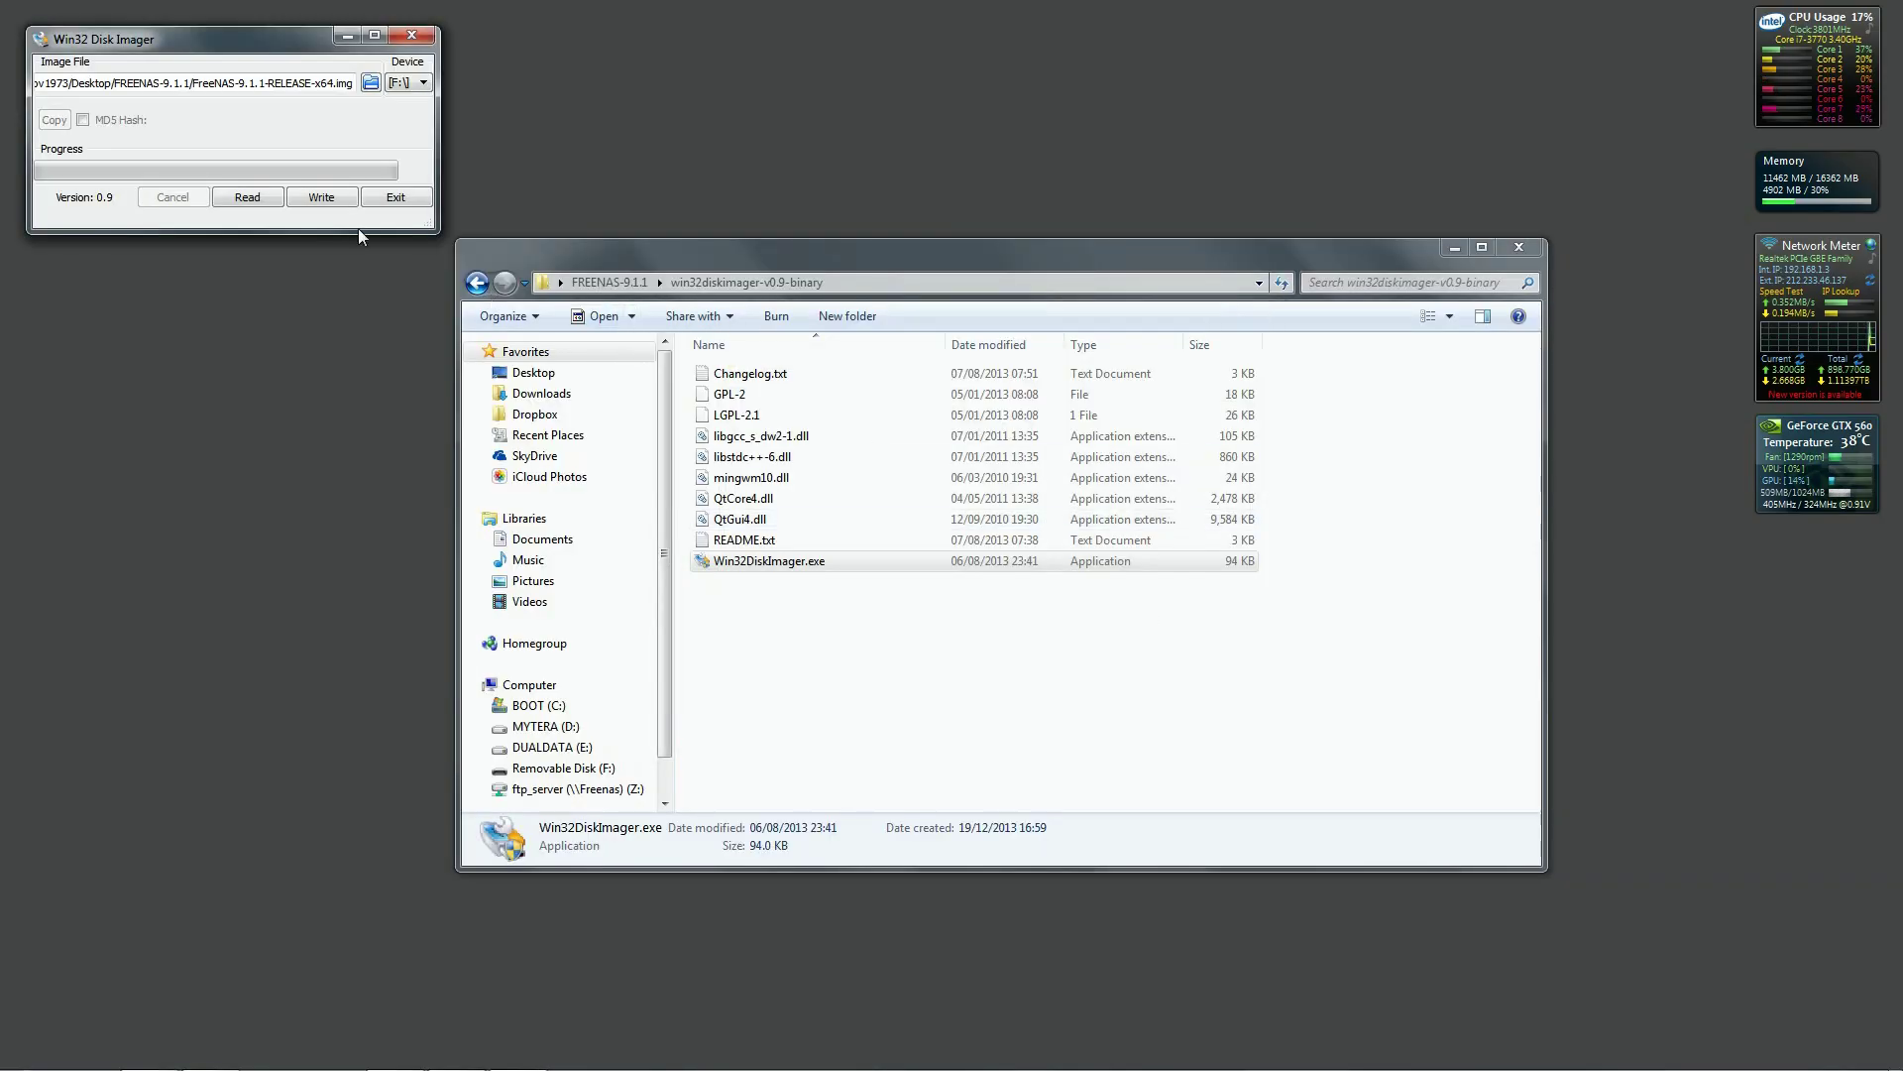
# Write the FreeNAS image to the USB stick and make it Boot Option #1 in the BIOS.
pyautogui.click(320, 195)
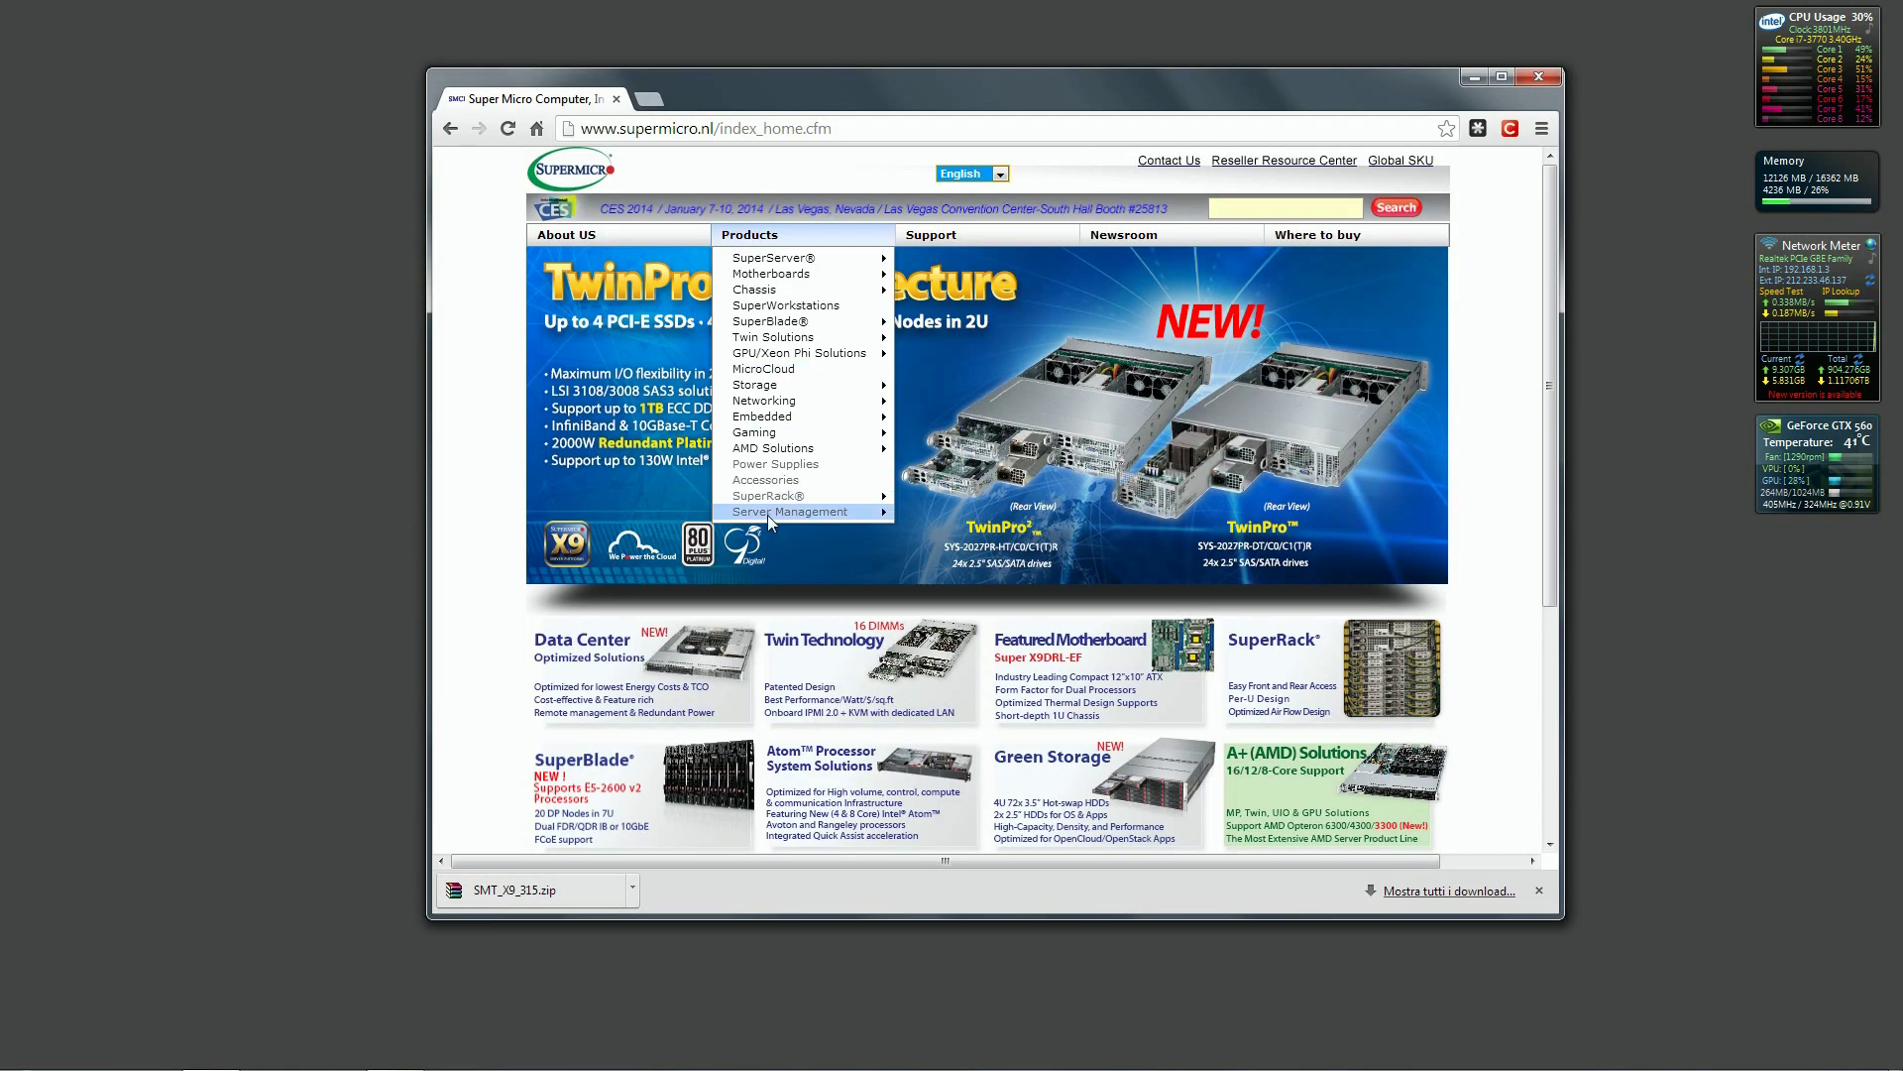
pyautogui.moveTo(770, 517)
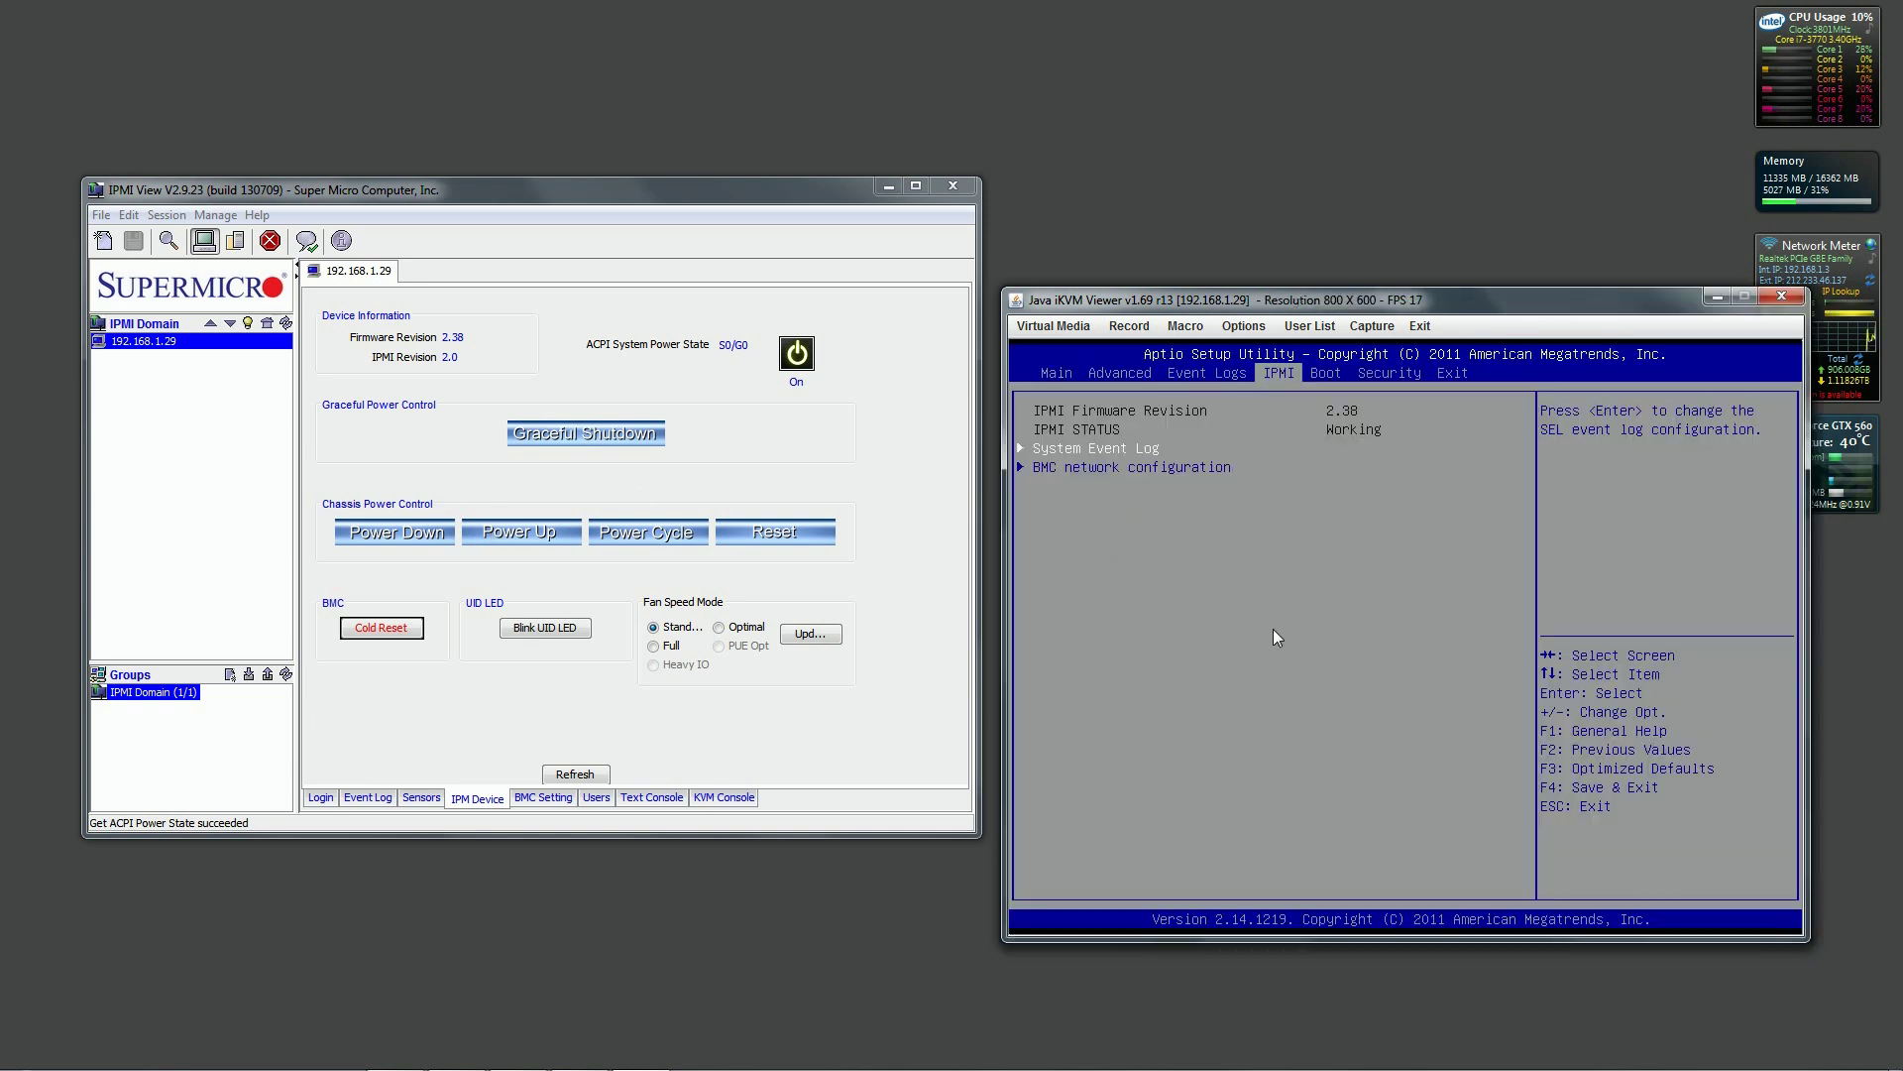
pyautogui.press('Right')
pyautogui.press('Down')
pyautogui.press('Down')
pyautogui.press('Down')
pyautogui.press('Down')
pyautogui.press('Up')
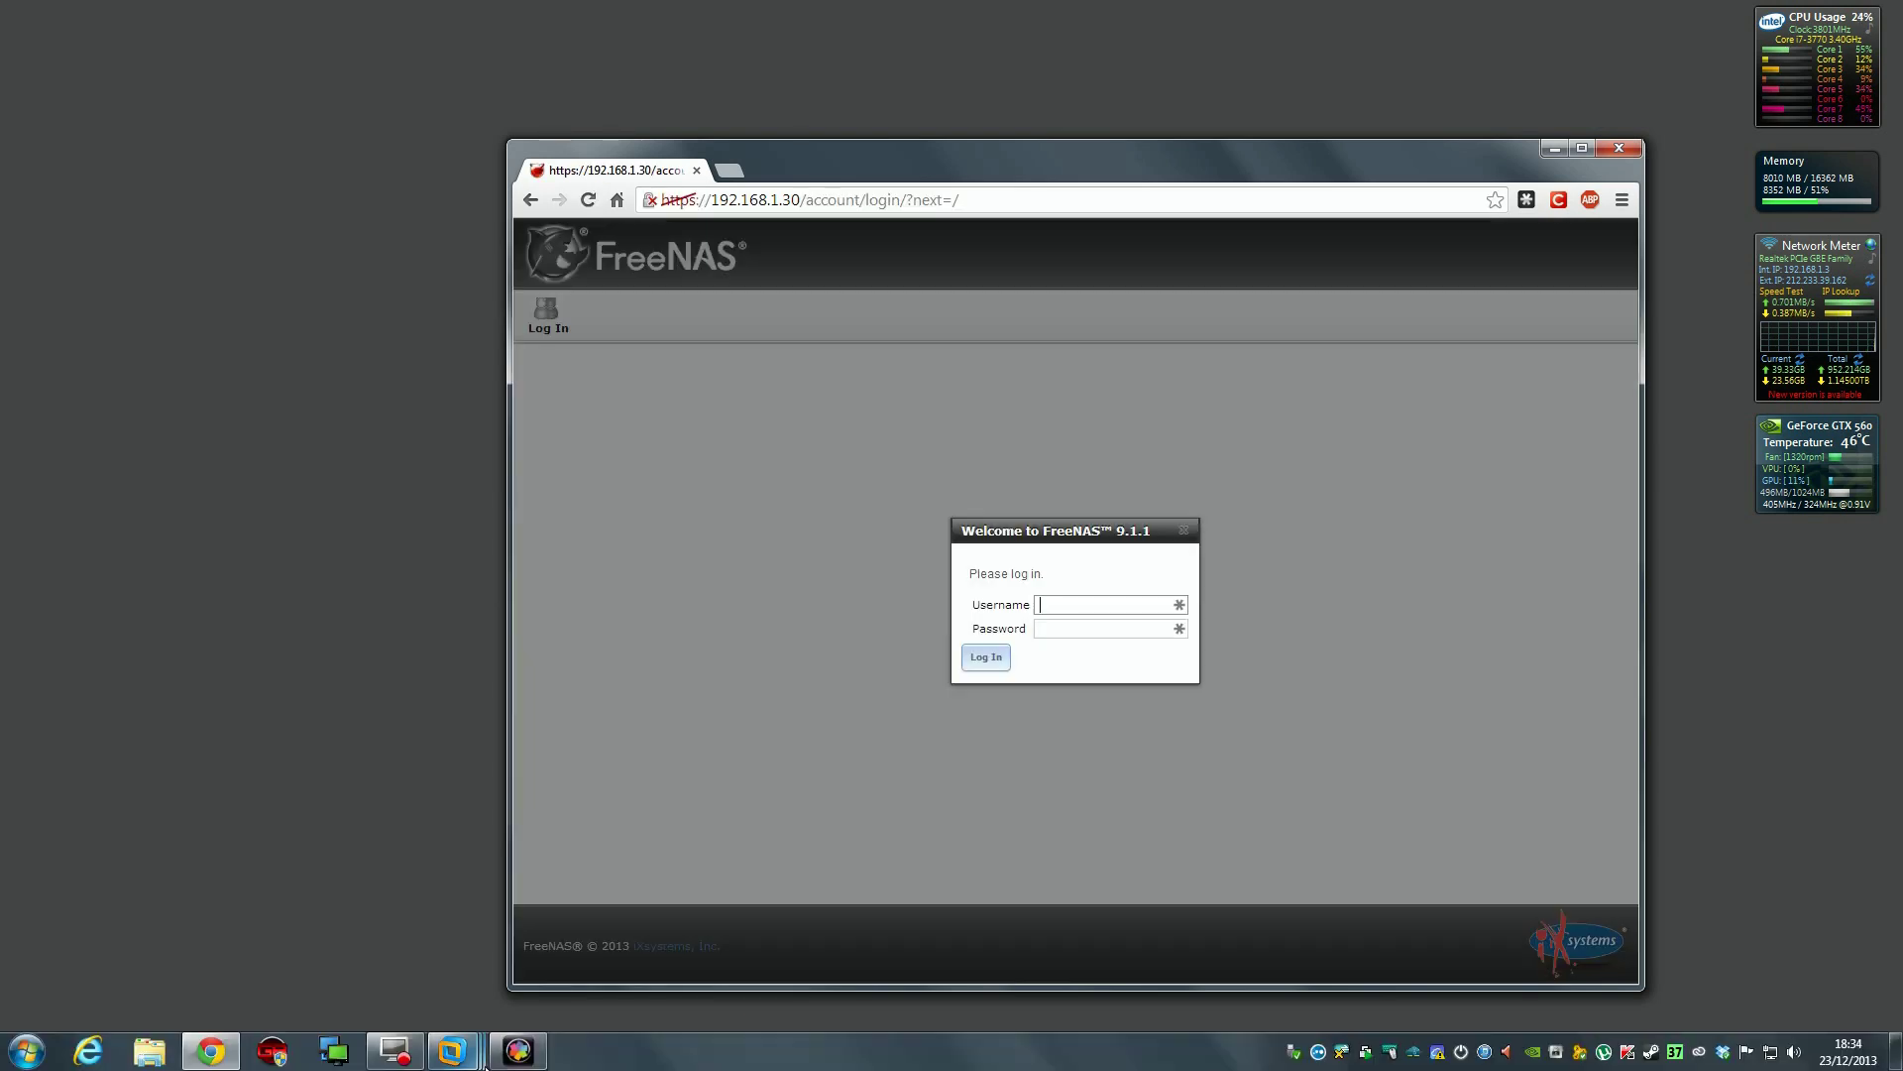
# Close the old login tab and enter 192.168.1.230 in a new Chrome tab's address bar.
pyautogui.click(396, 1050)
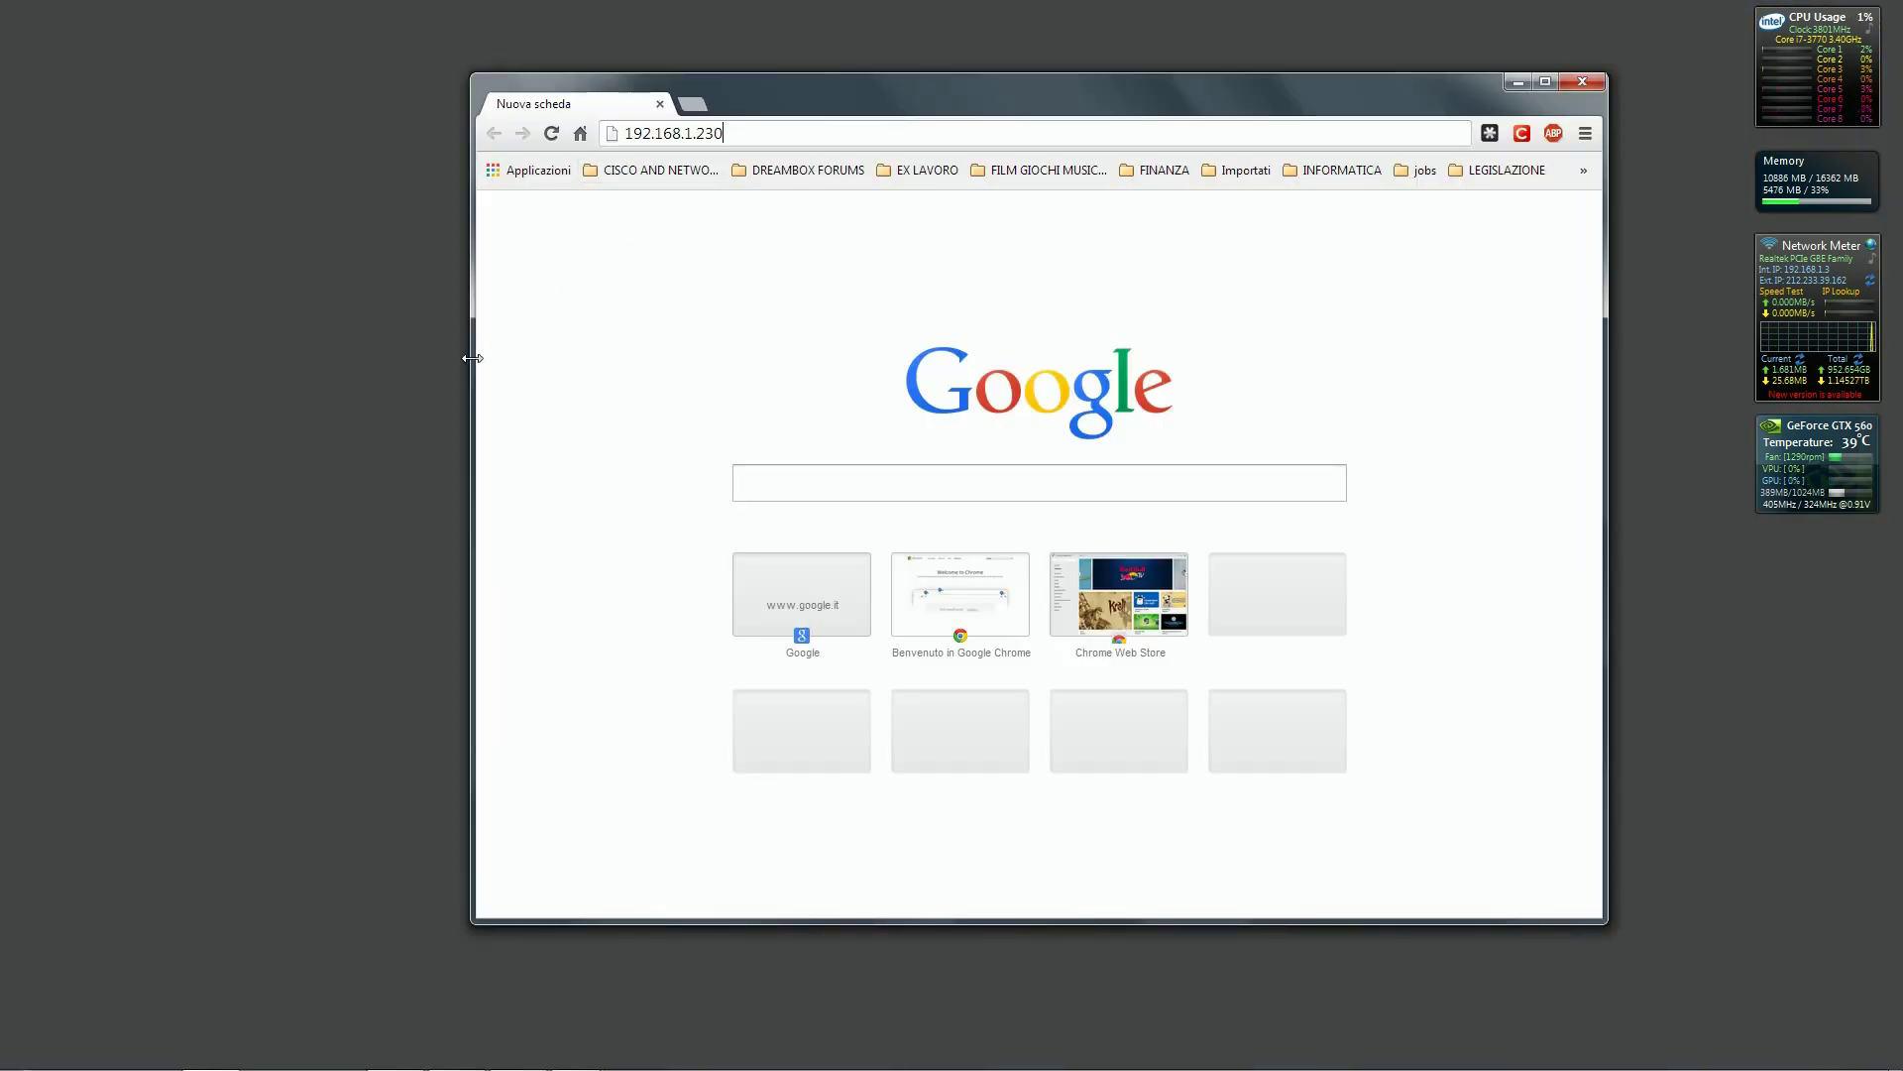
# Enlarge the browser window, load the FreeNAS interface at 192.168.1.230, and view the pending alert.
pyautogui.moveTo(476, 359); pyautogui.dragTo(257, 364)
pyautogui.moveTo(1011, 74); pyautogui.dragTo(1011, 54)
pyautogui.press('Return')
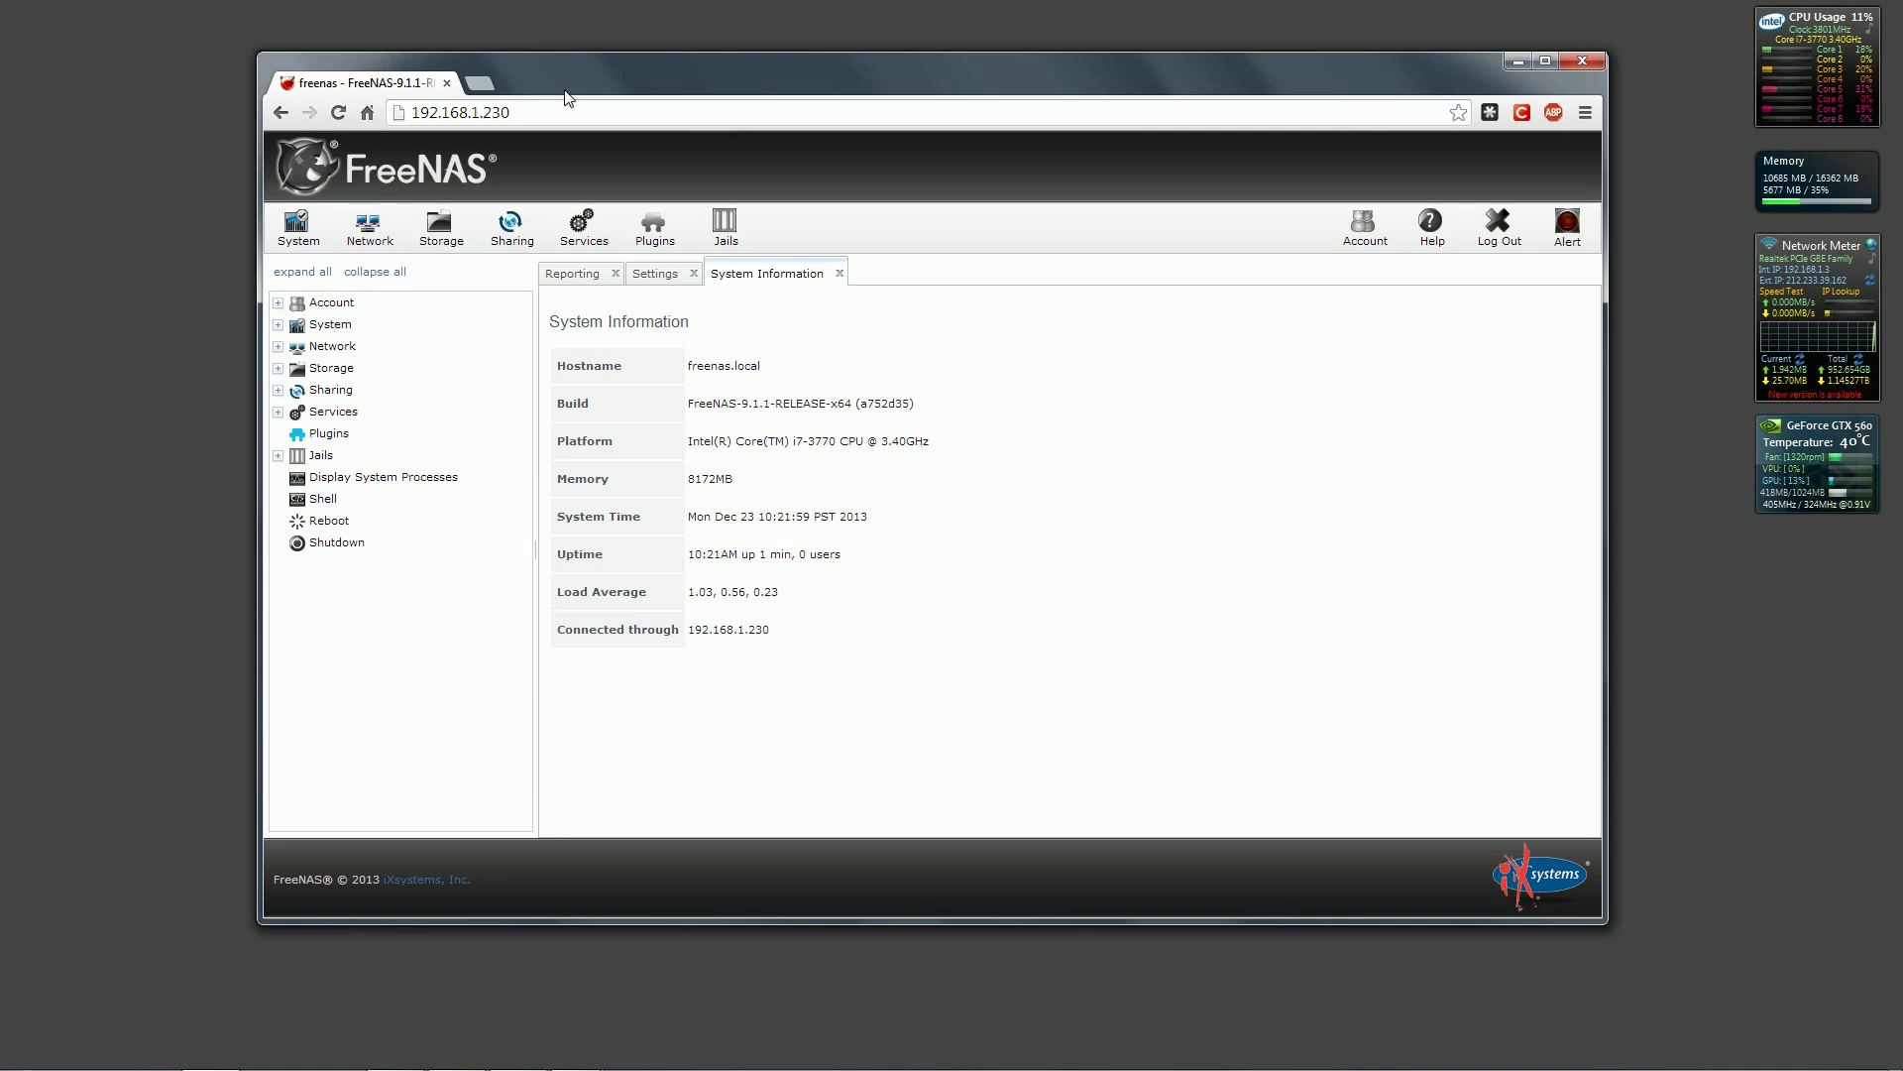
pyautogui.click(1568, 226)
# In Account > Admin Account > Change Admin User, replace 'admin' with the new username.
pyautogui.click(277, 306)
pyautogui.click(337, 325)
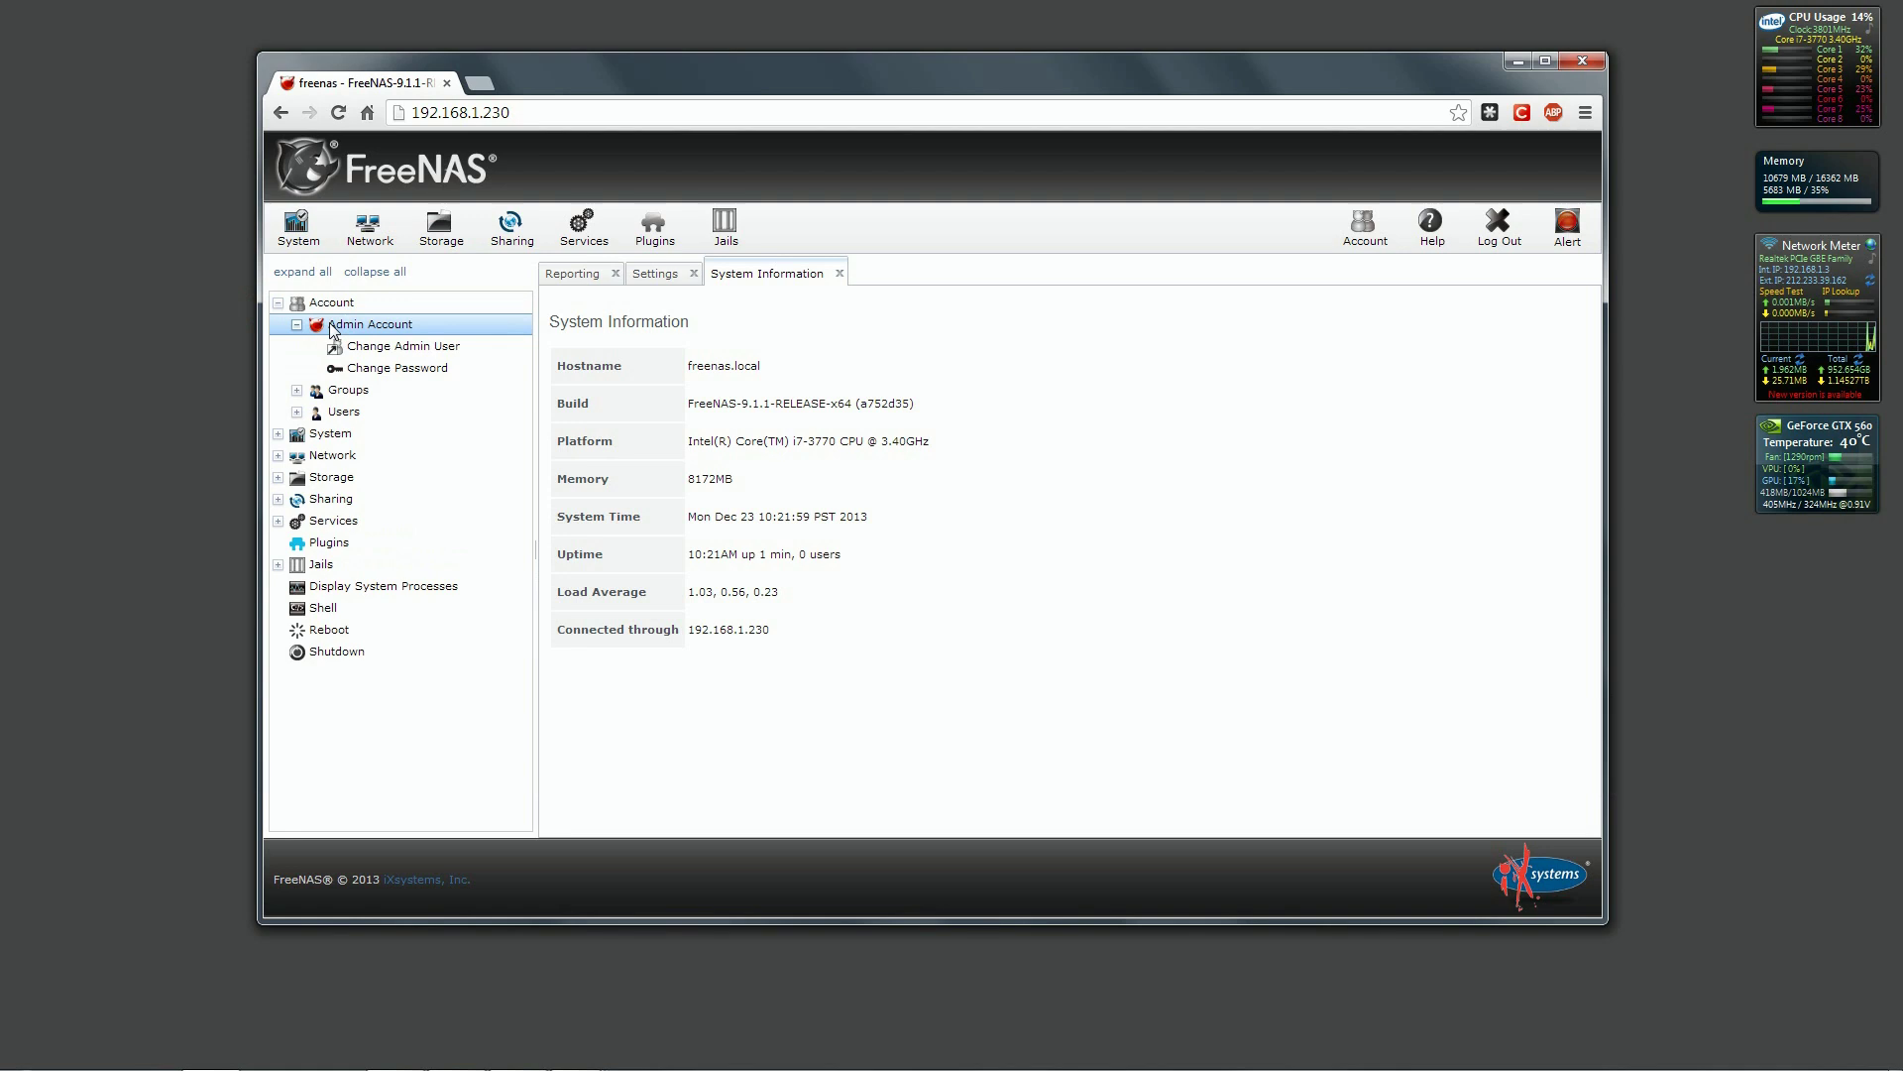
pyautogui.click(372, 347)
pyautogui.click(717, 351)
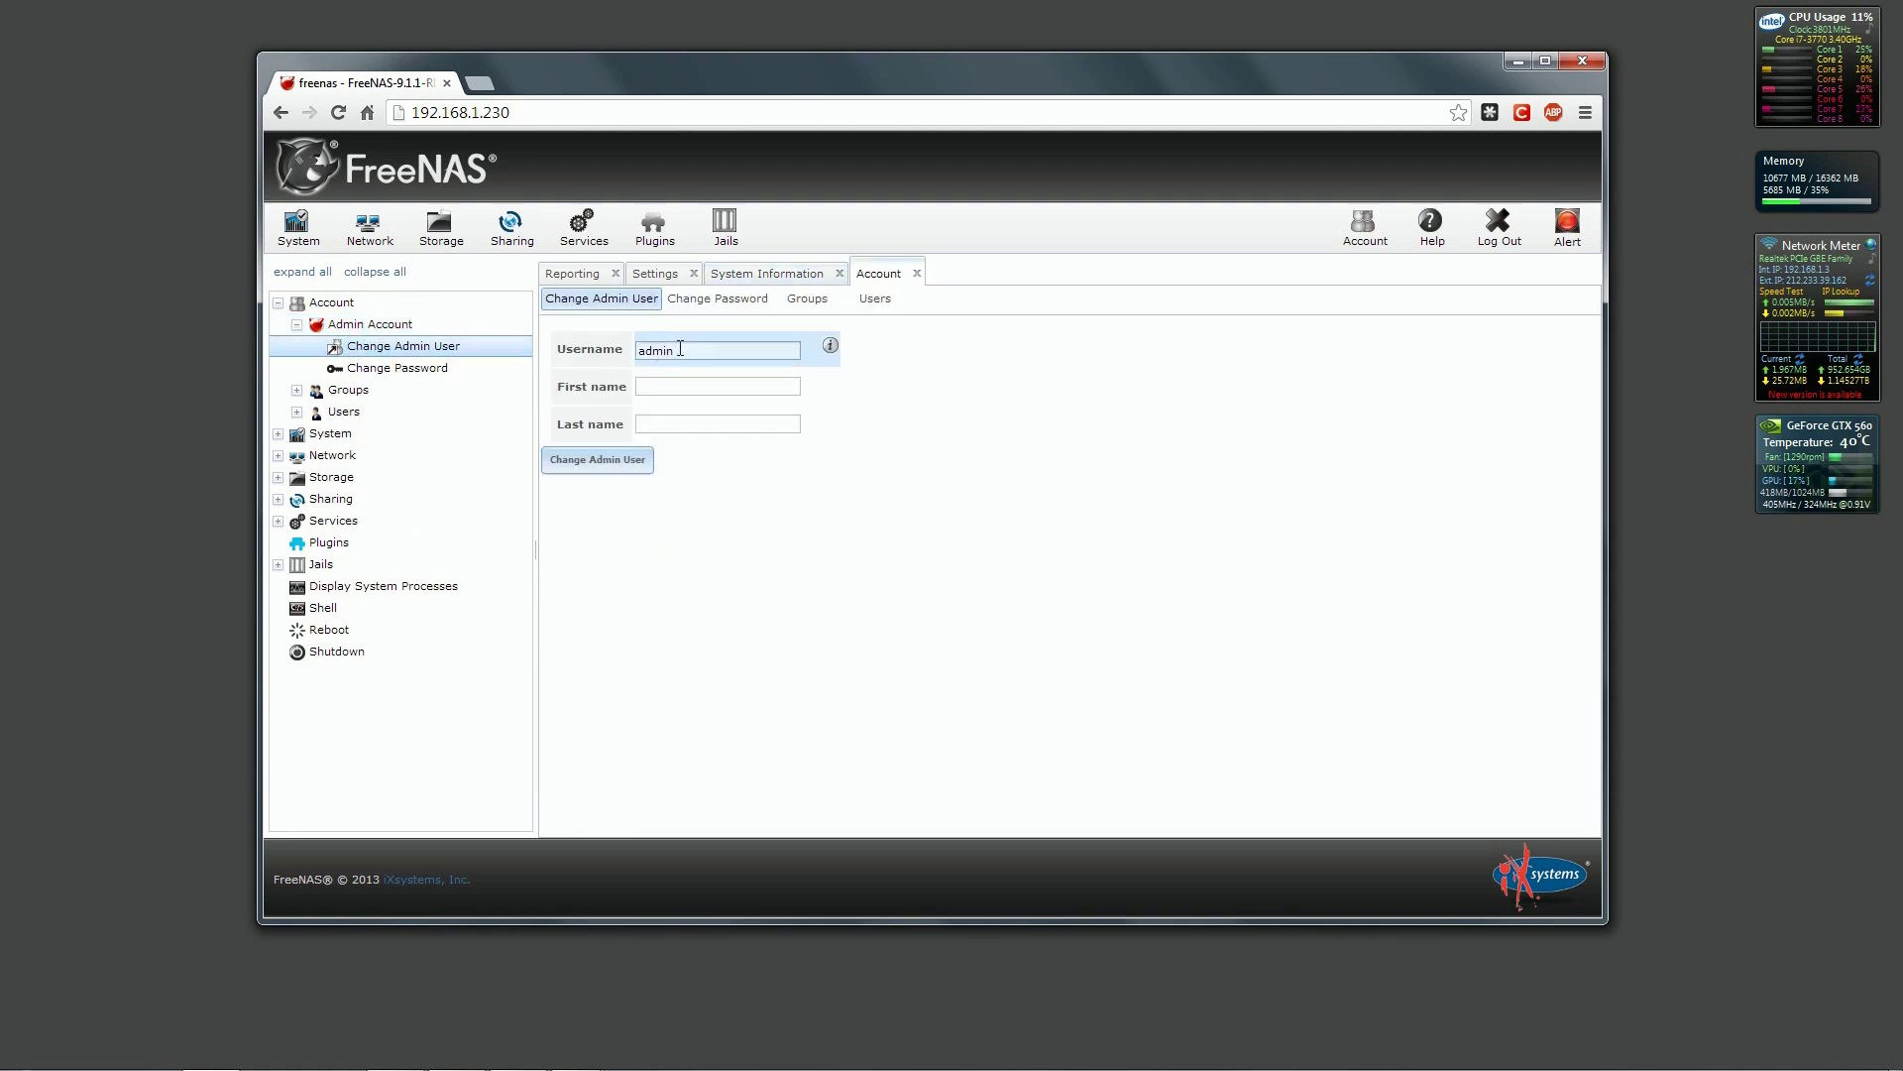
pyautogui.doubleClick(716, 351)
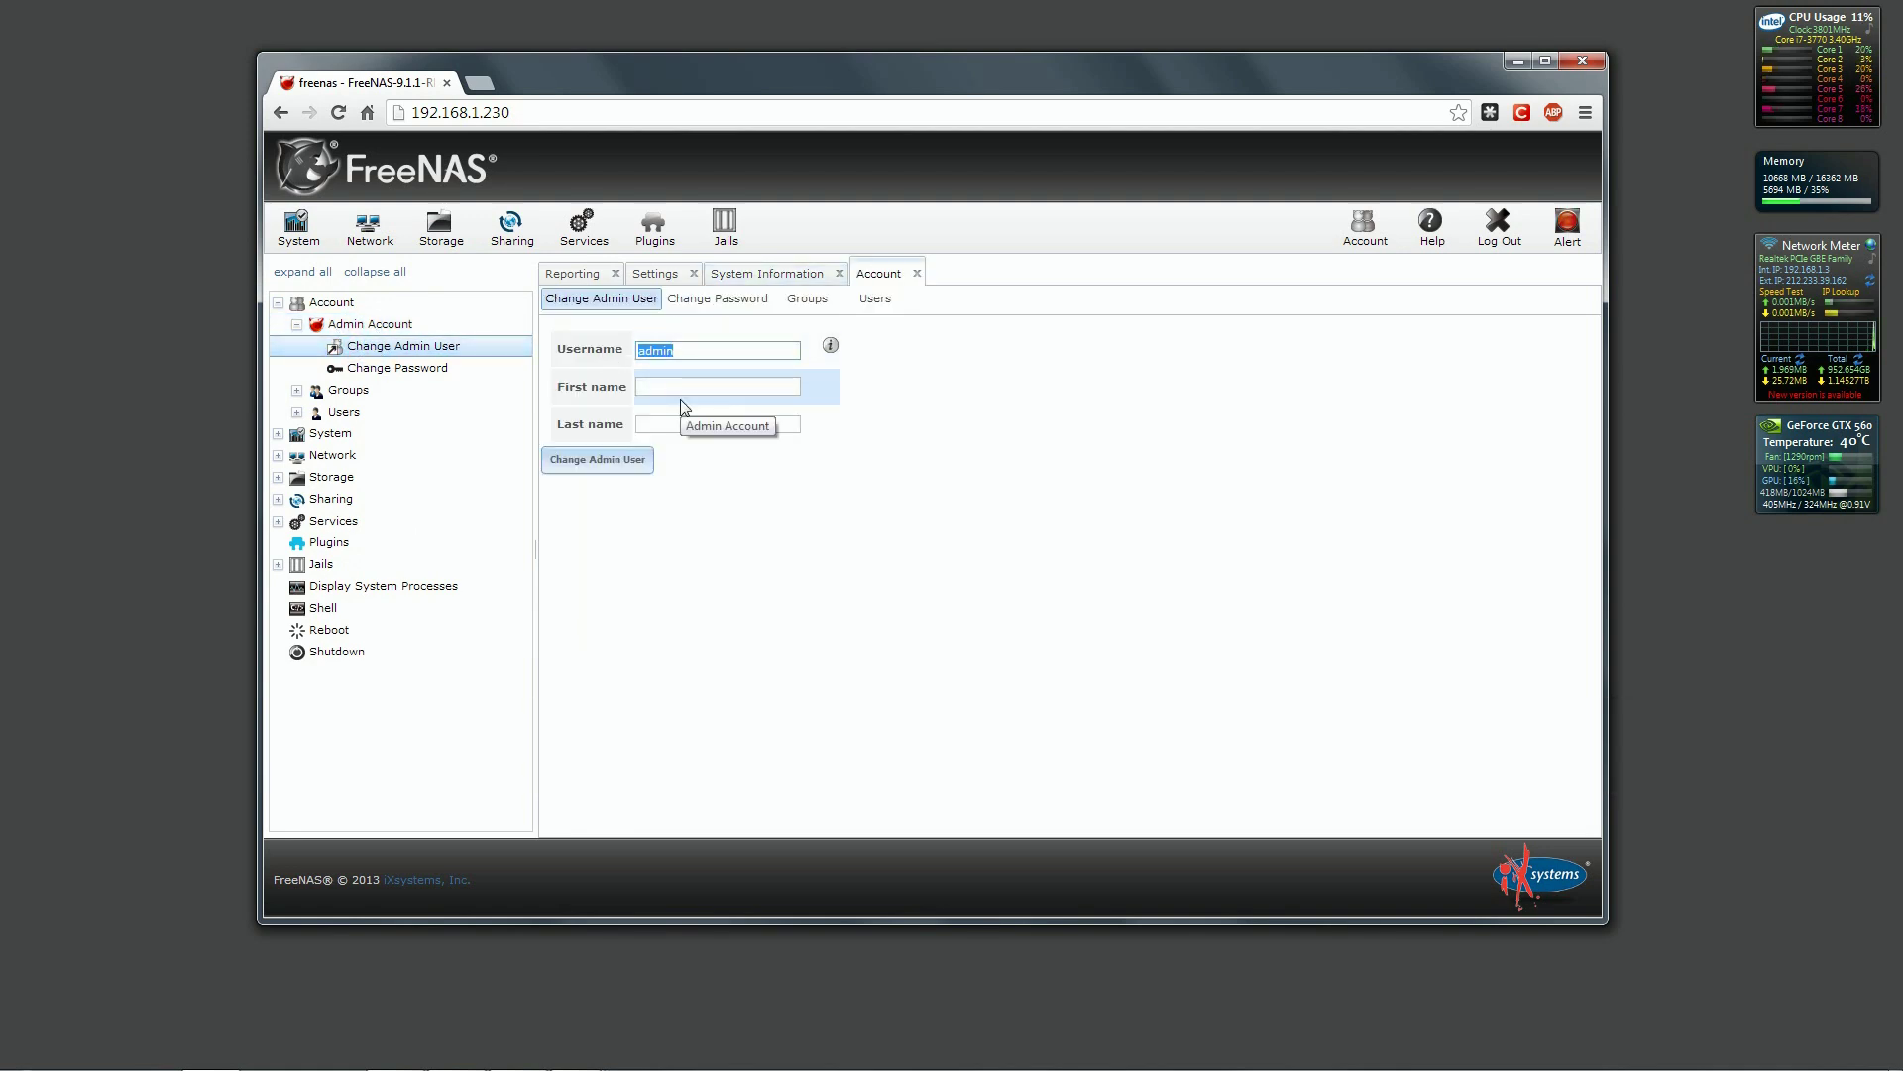
pyautogui.write('Asimov1973')
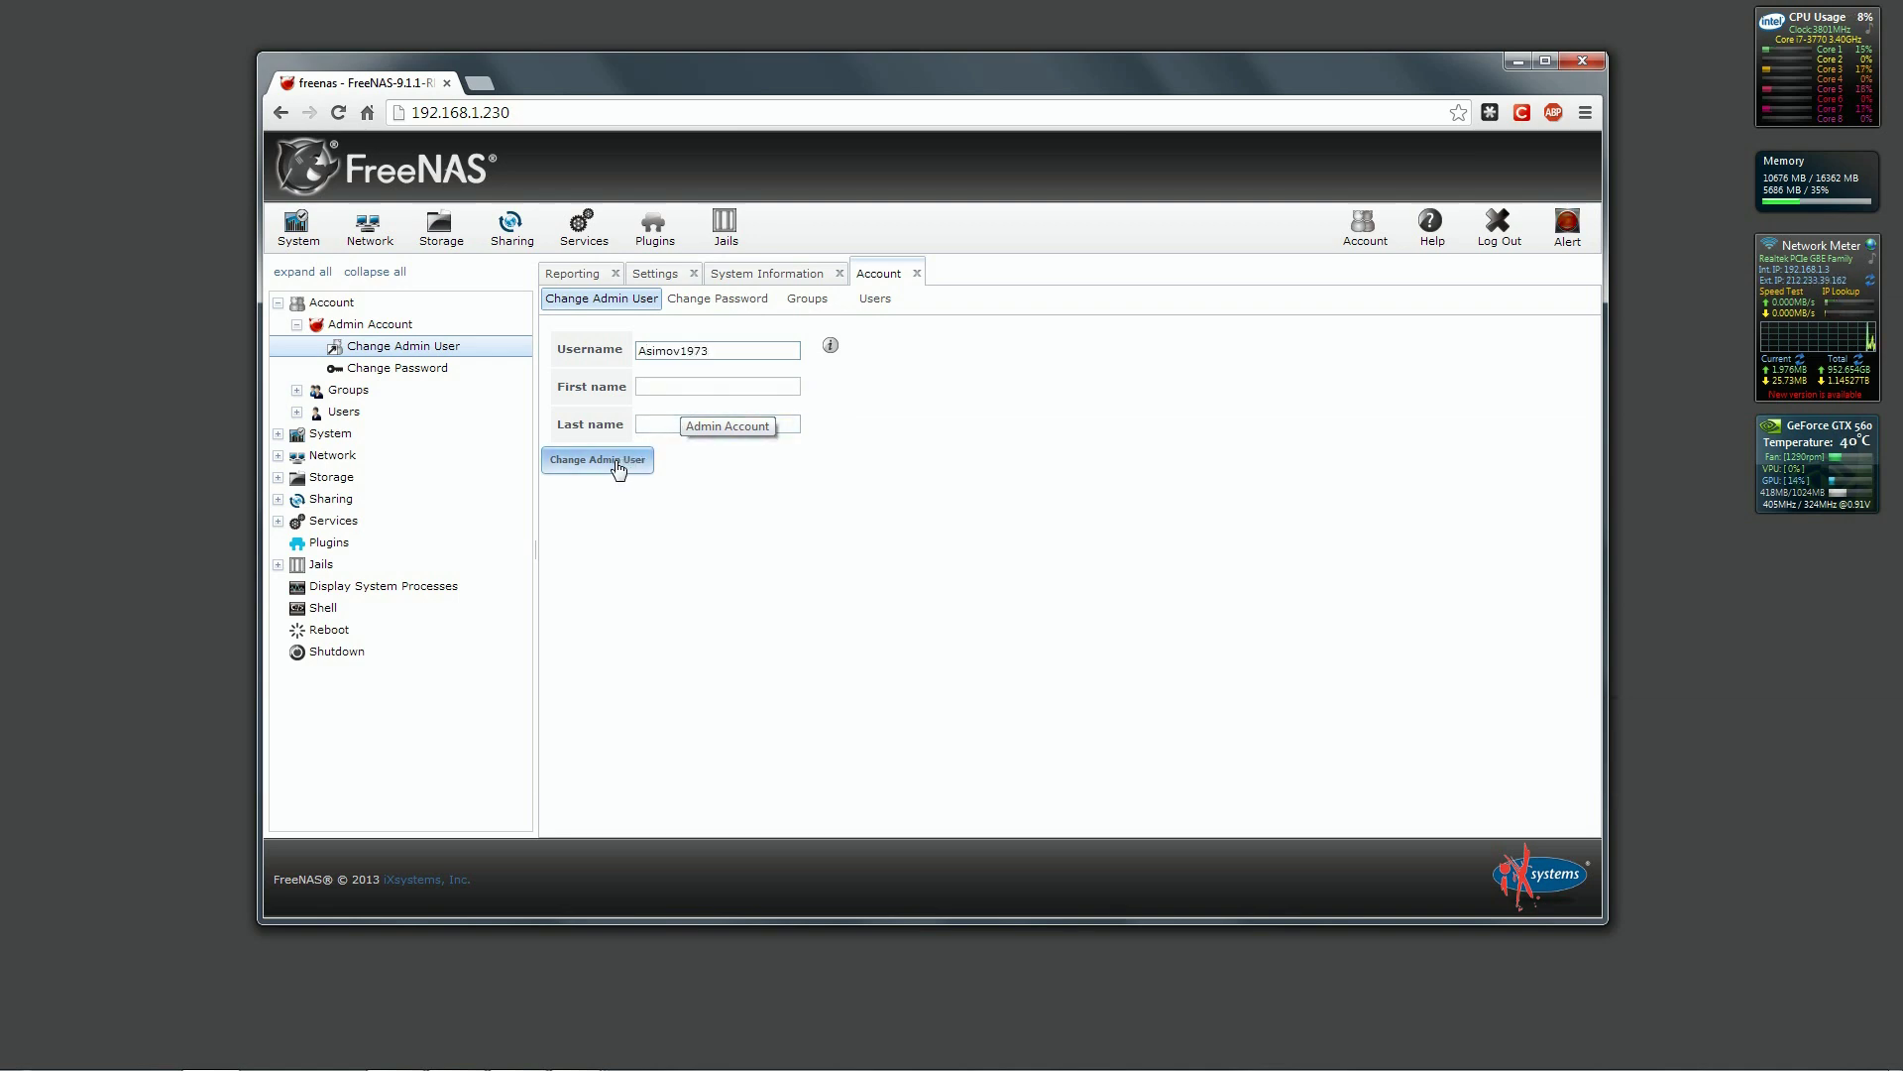
# Save the new admin username, then set and confirm a new password for admin and root.
pyautogui.click(614, 462)
pyautogui.click(424, 369)
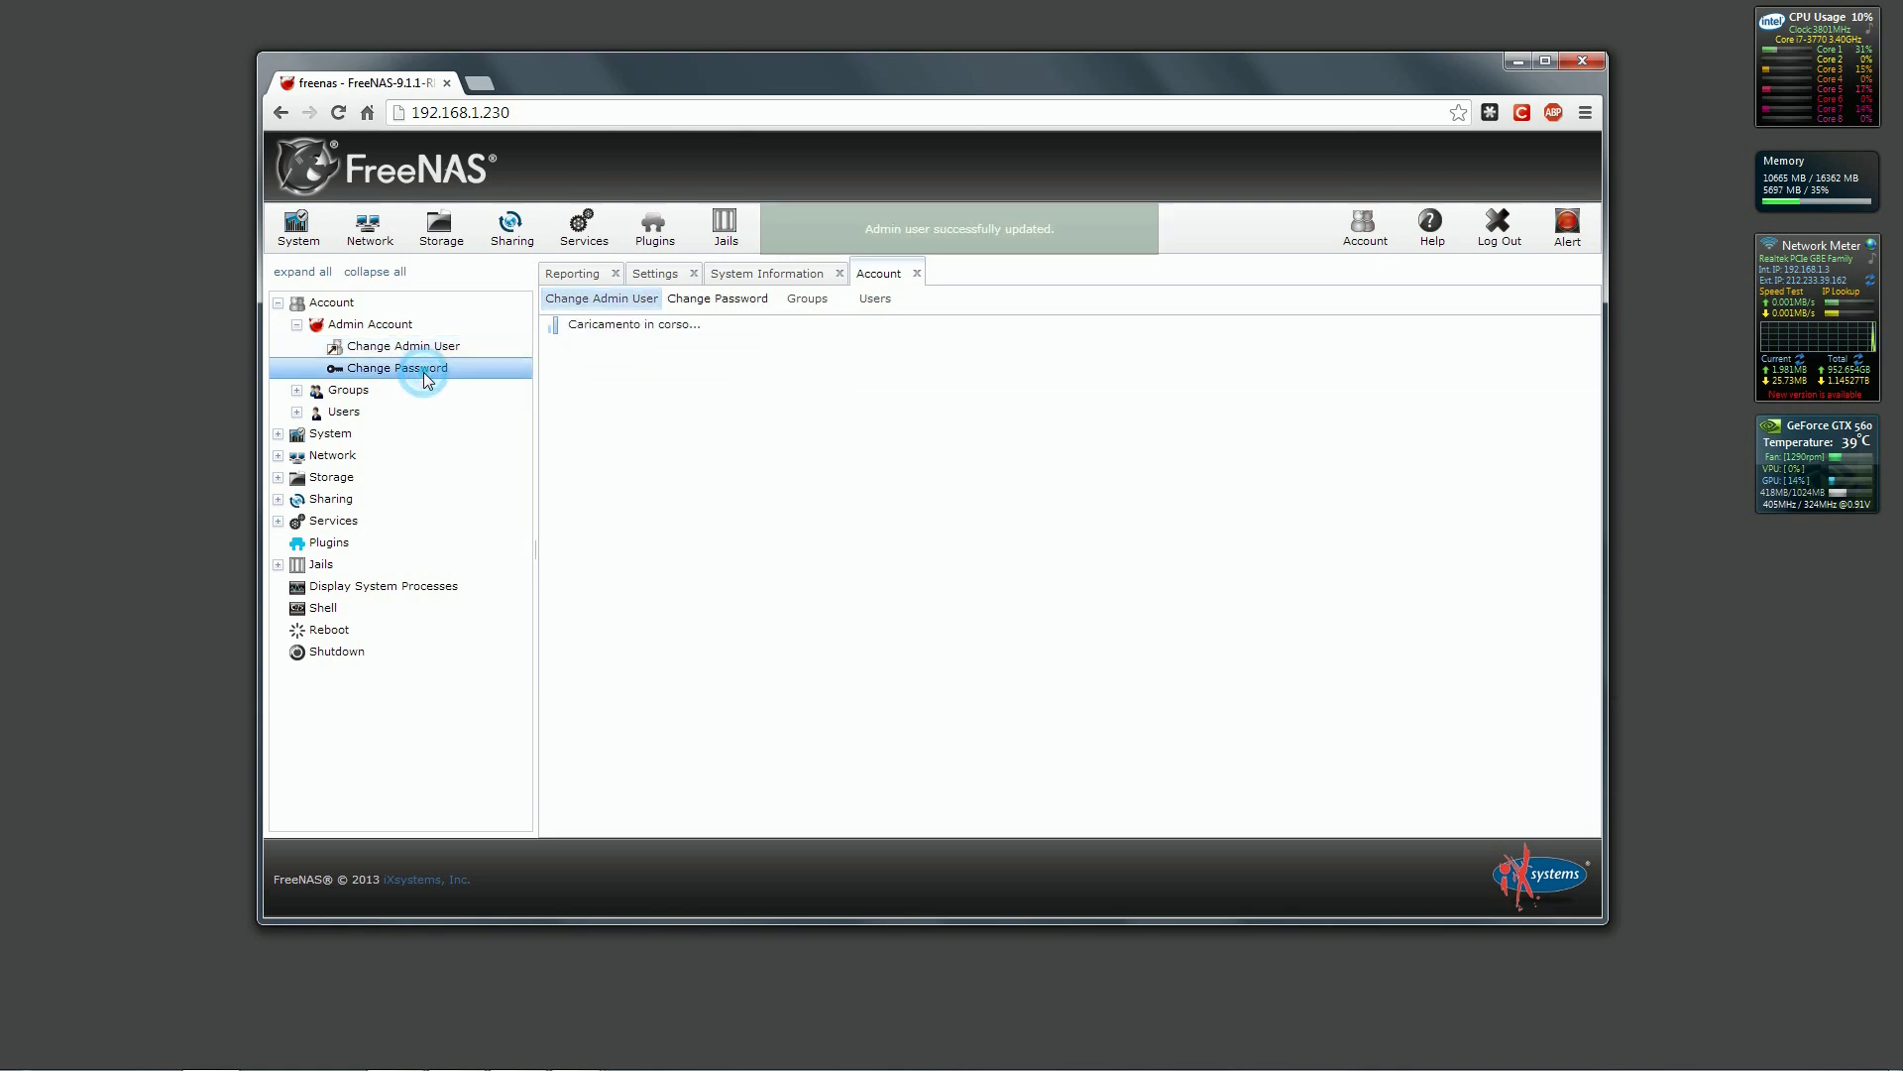
pyautogui.click(778, 387)
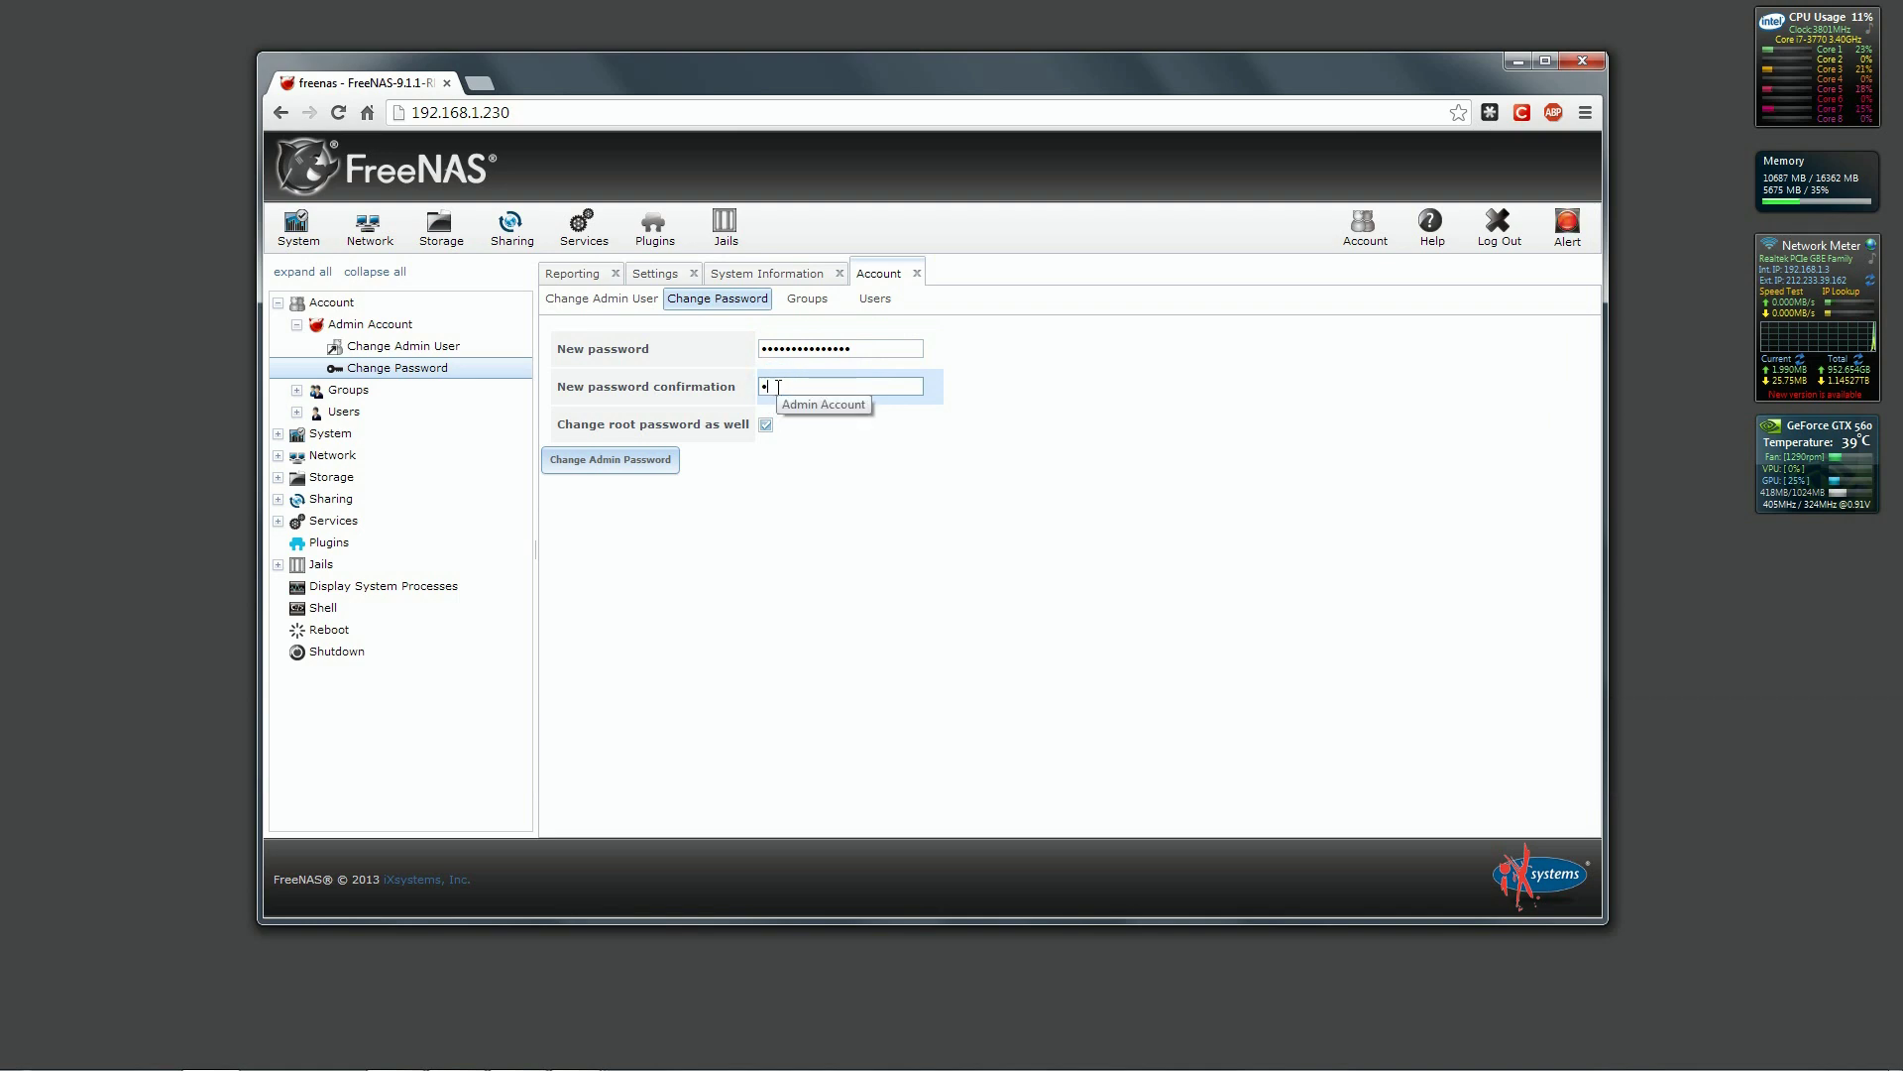
pyautogui.click(595, 464)
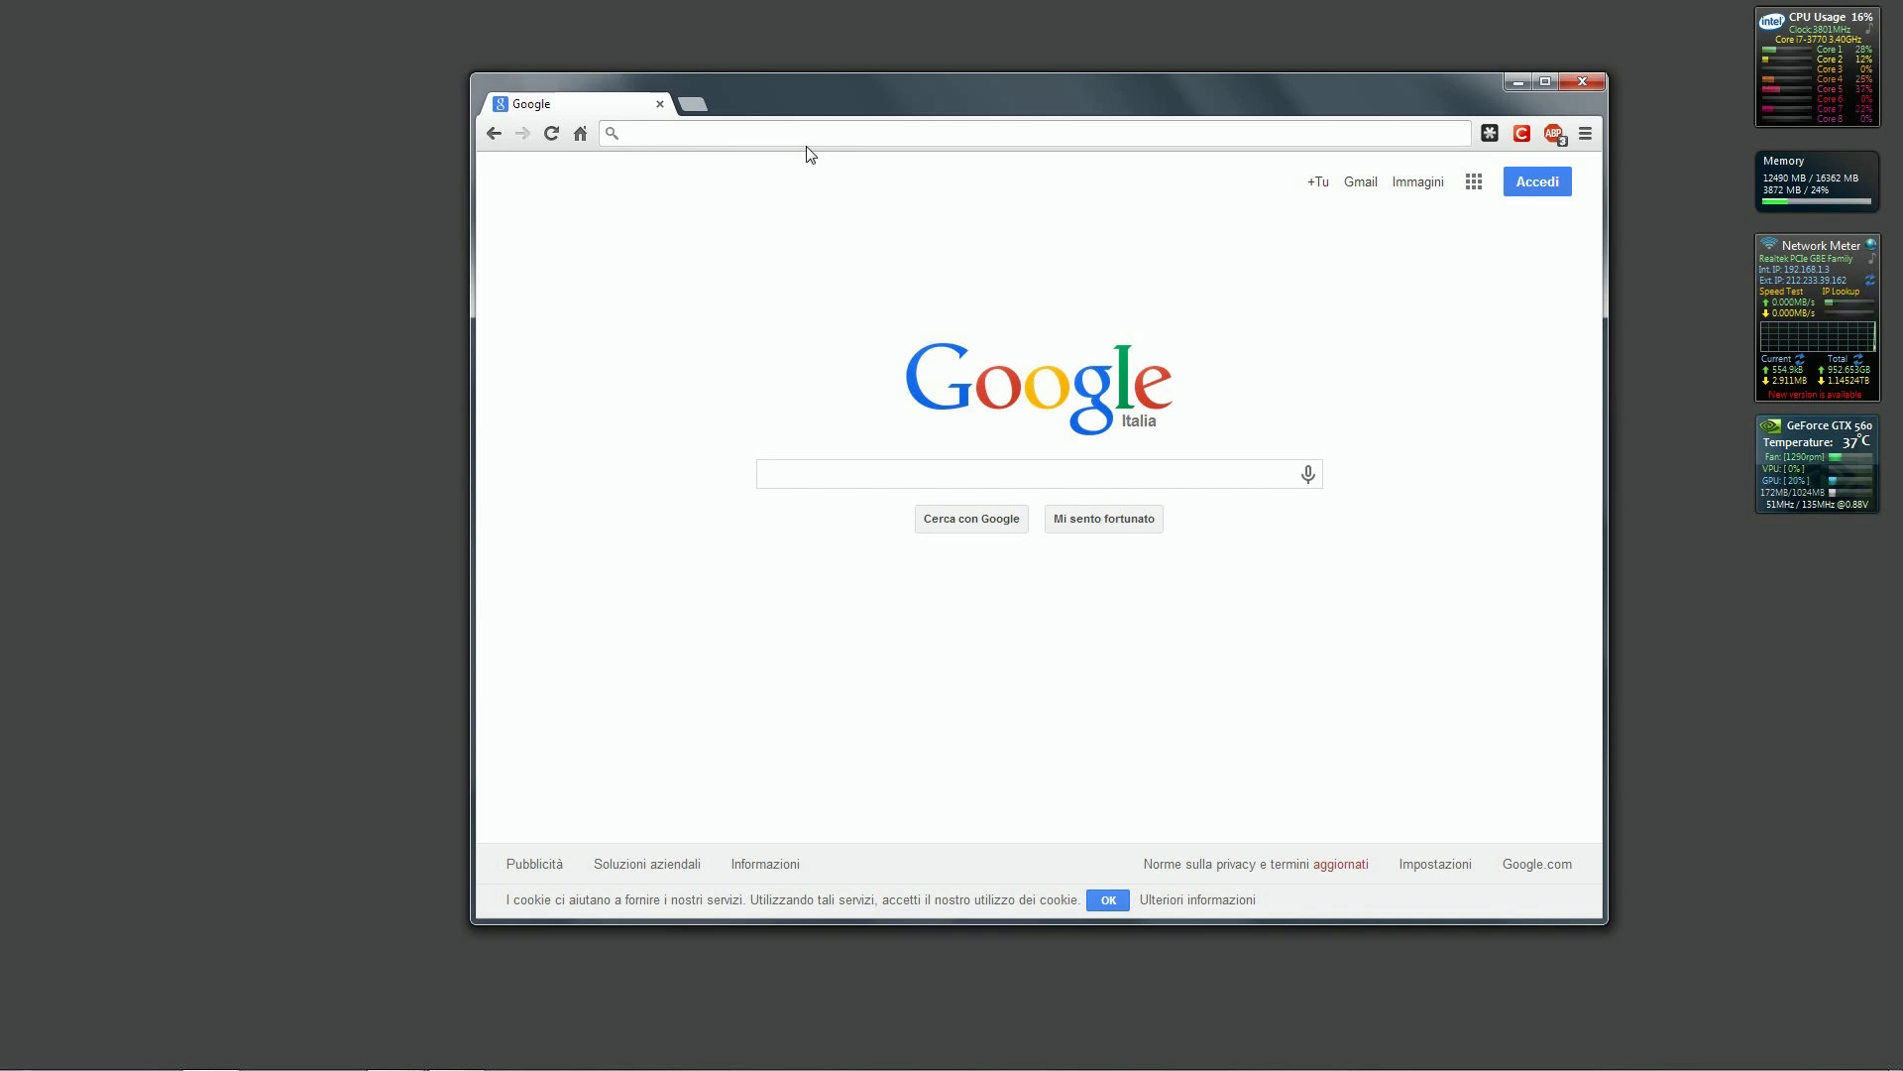
# Log in to the Supermicro IPMI interface at 192.168.1.29 with the ADMIN account.
pyautogui.write('192.168.1.29')
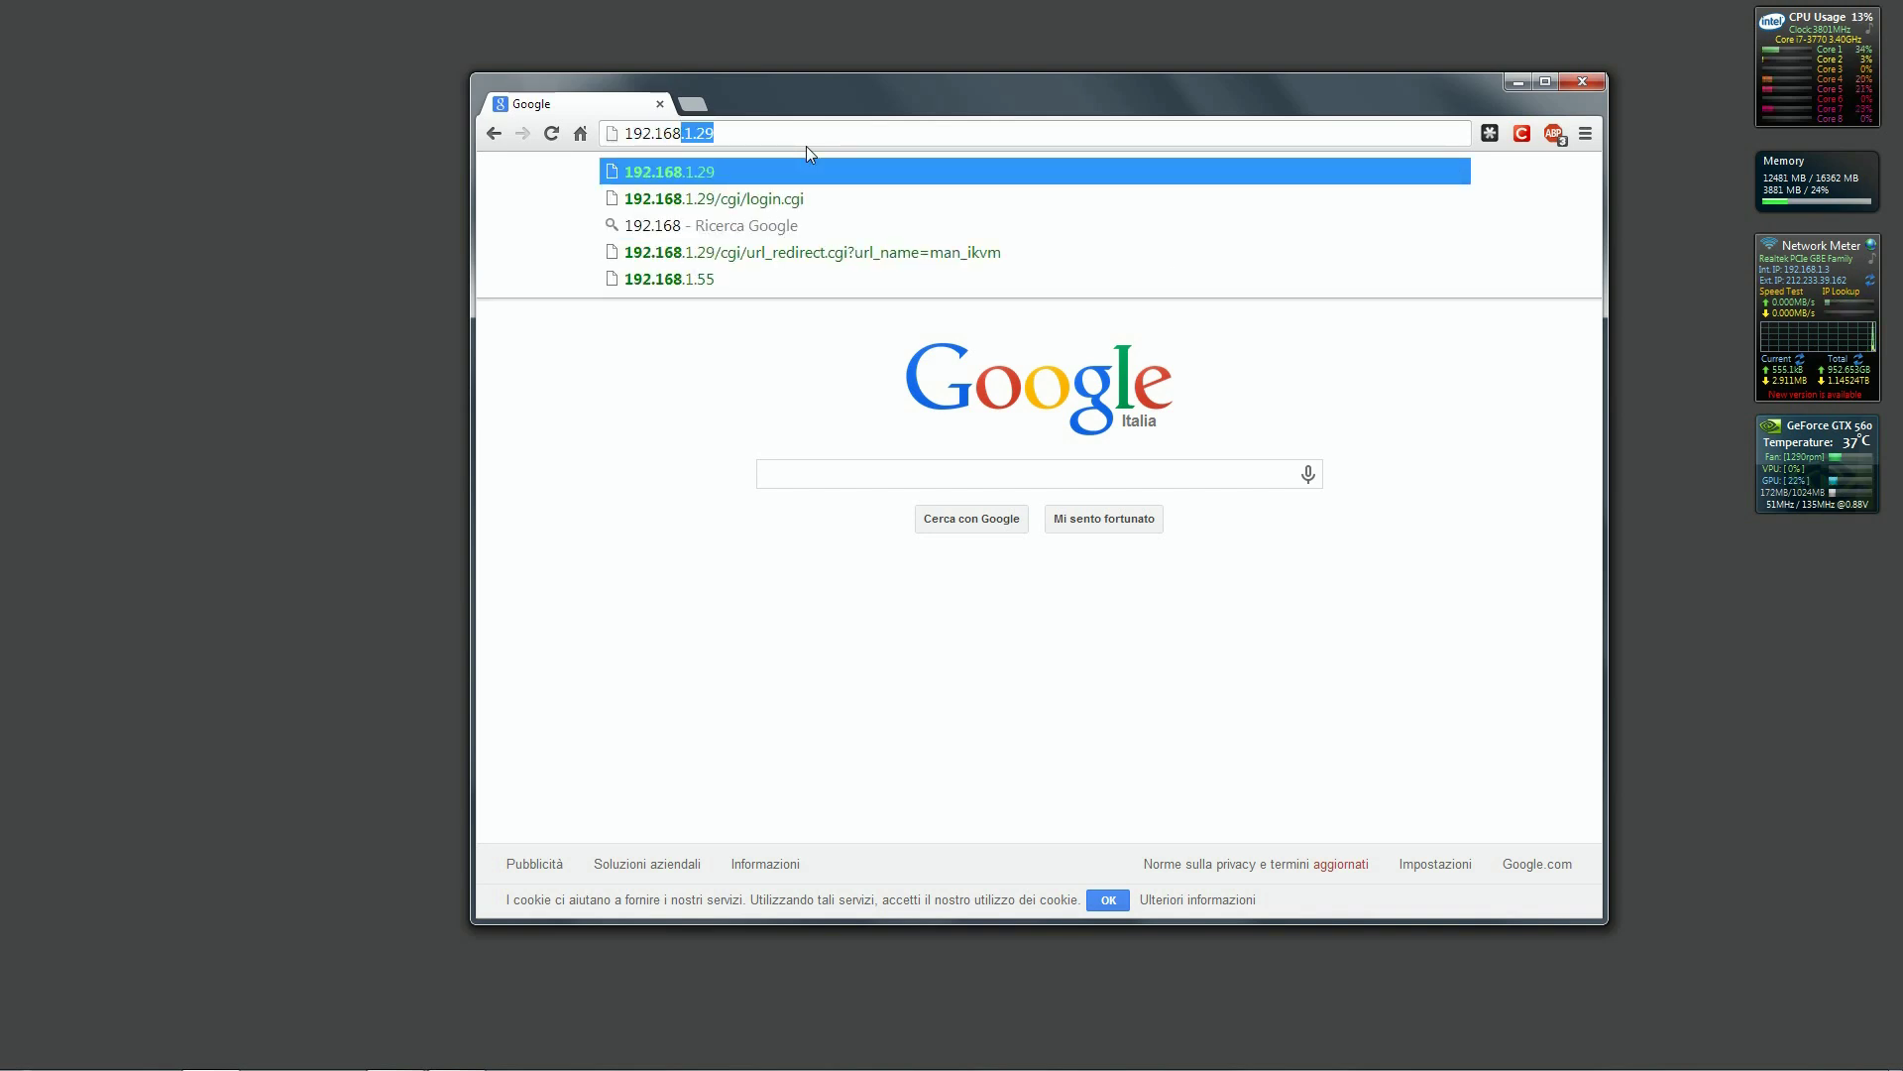
pyautogui.press('Return')
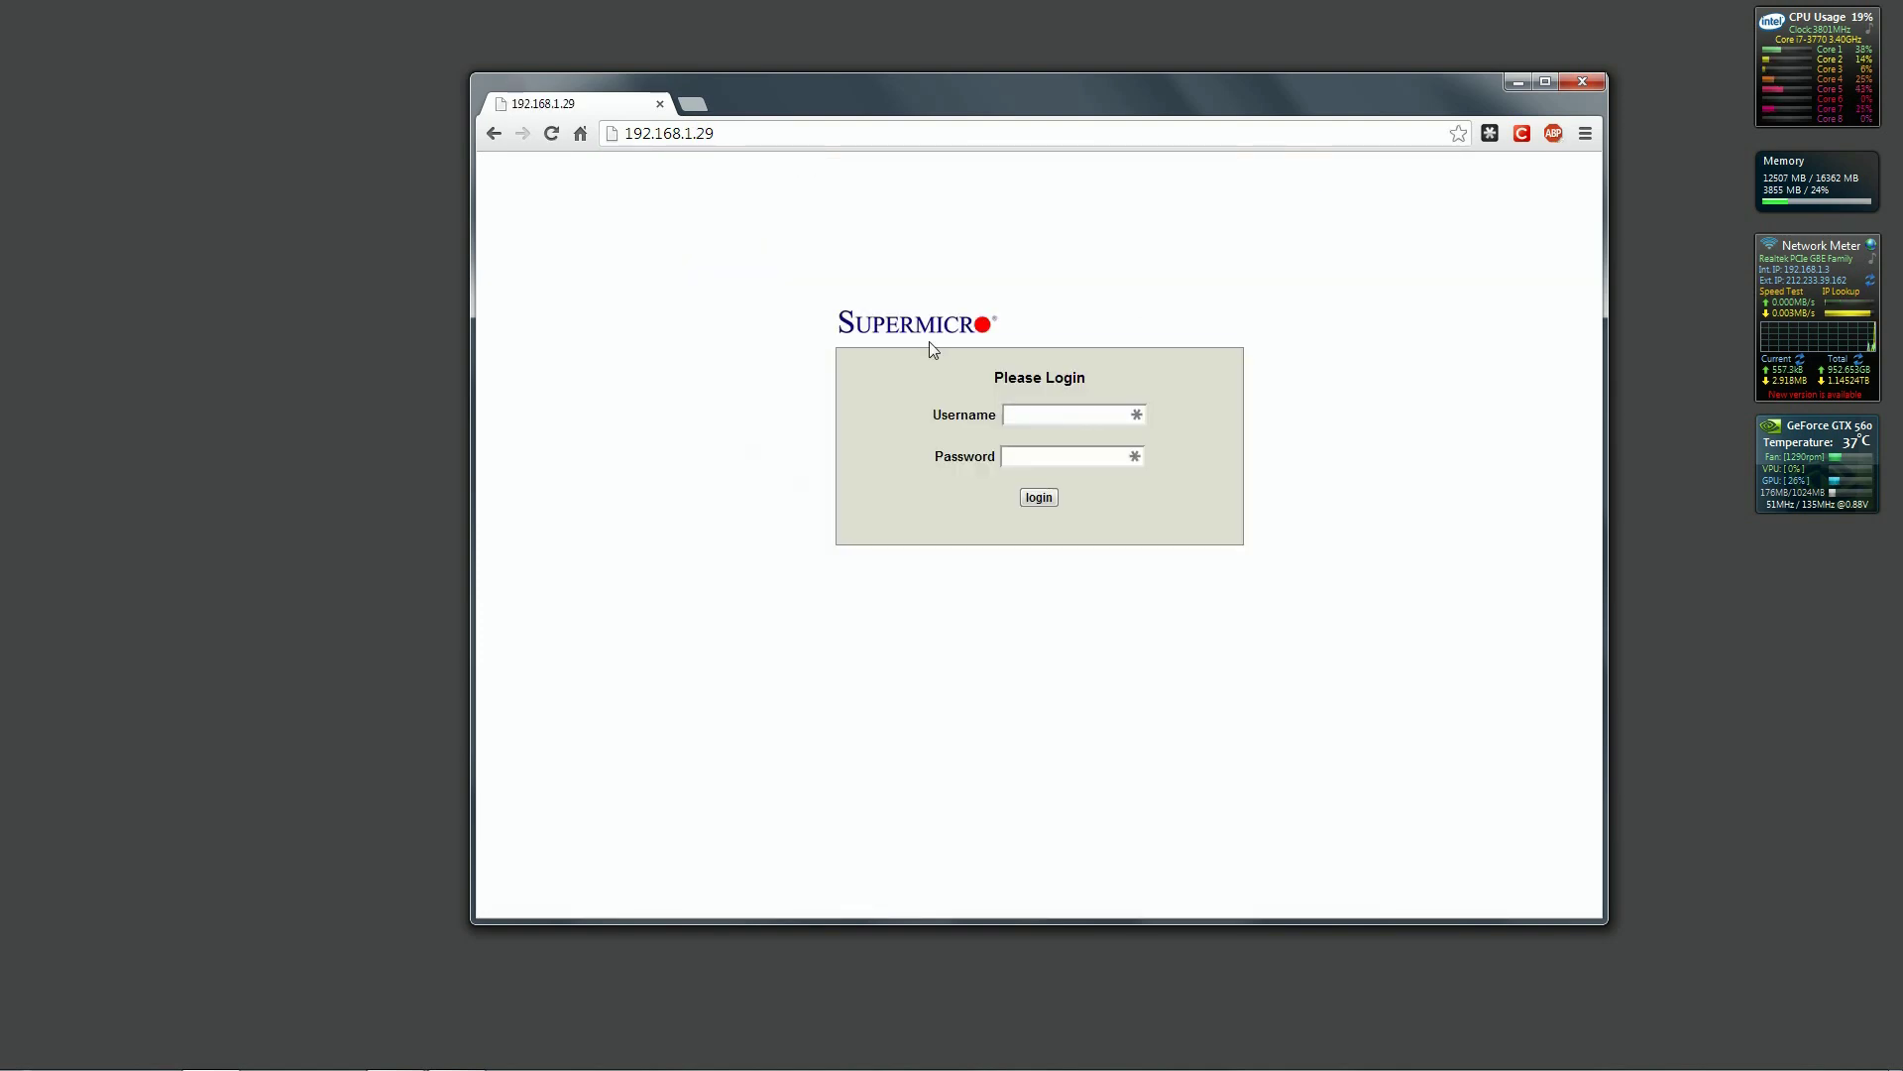
pyautogui.click(1025, 414)
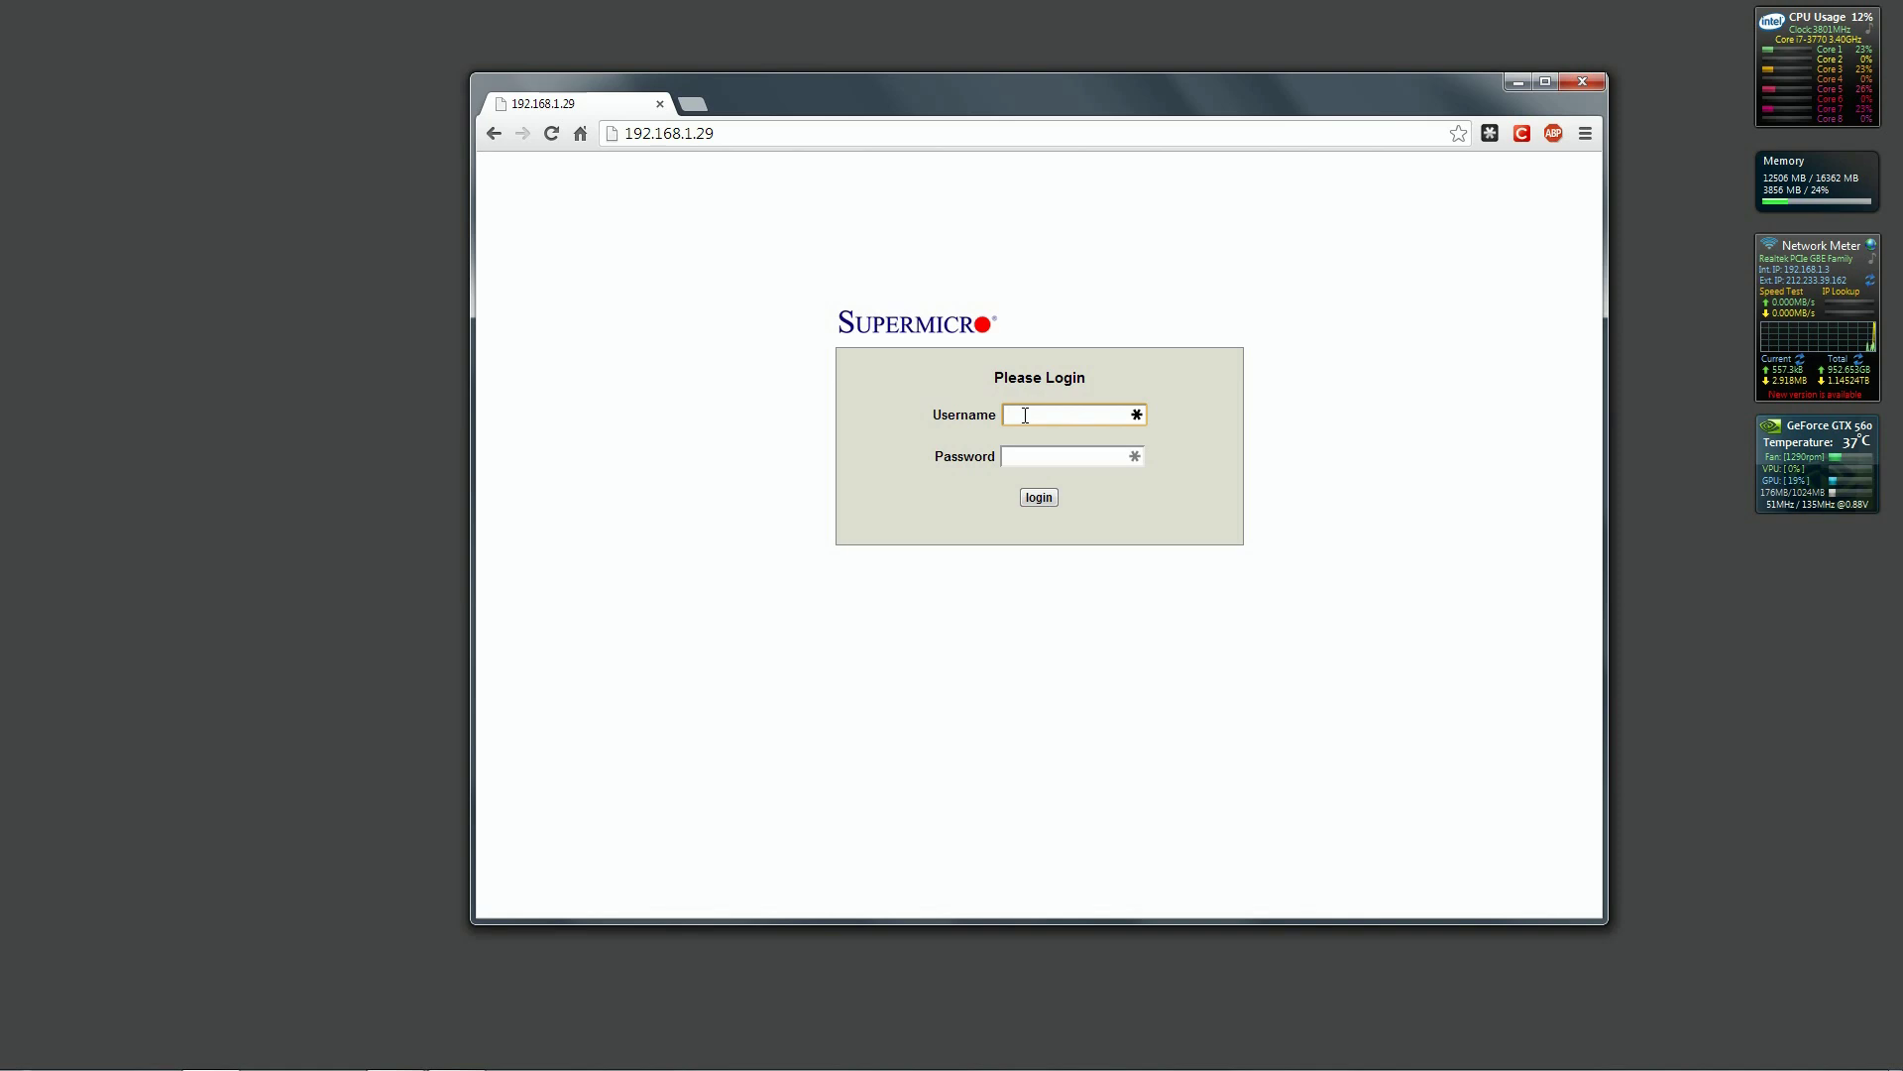
pyautogui.write('ADMIN')
pyautogui.click(1025, 462)
pyautogui.press('Return')
# From Remote Control > Console Redirection, save launch.jnlp to the Desktop and run it.
pyautogui.moveTo(947, 238)
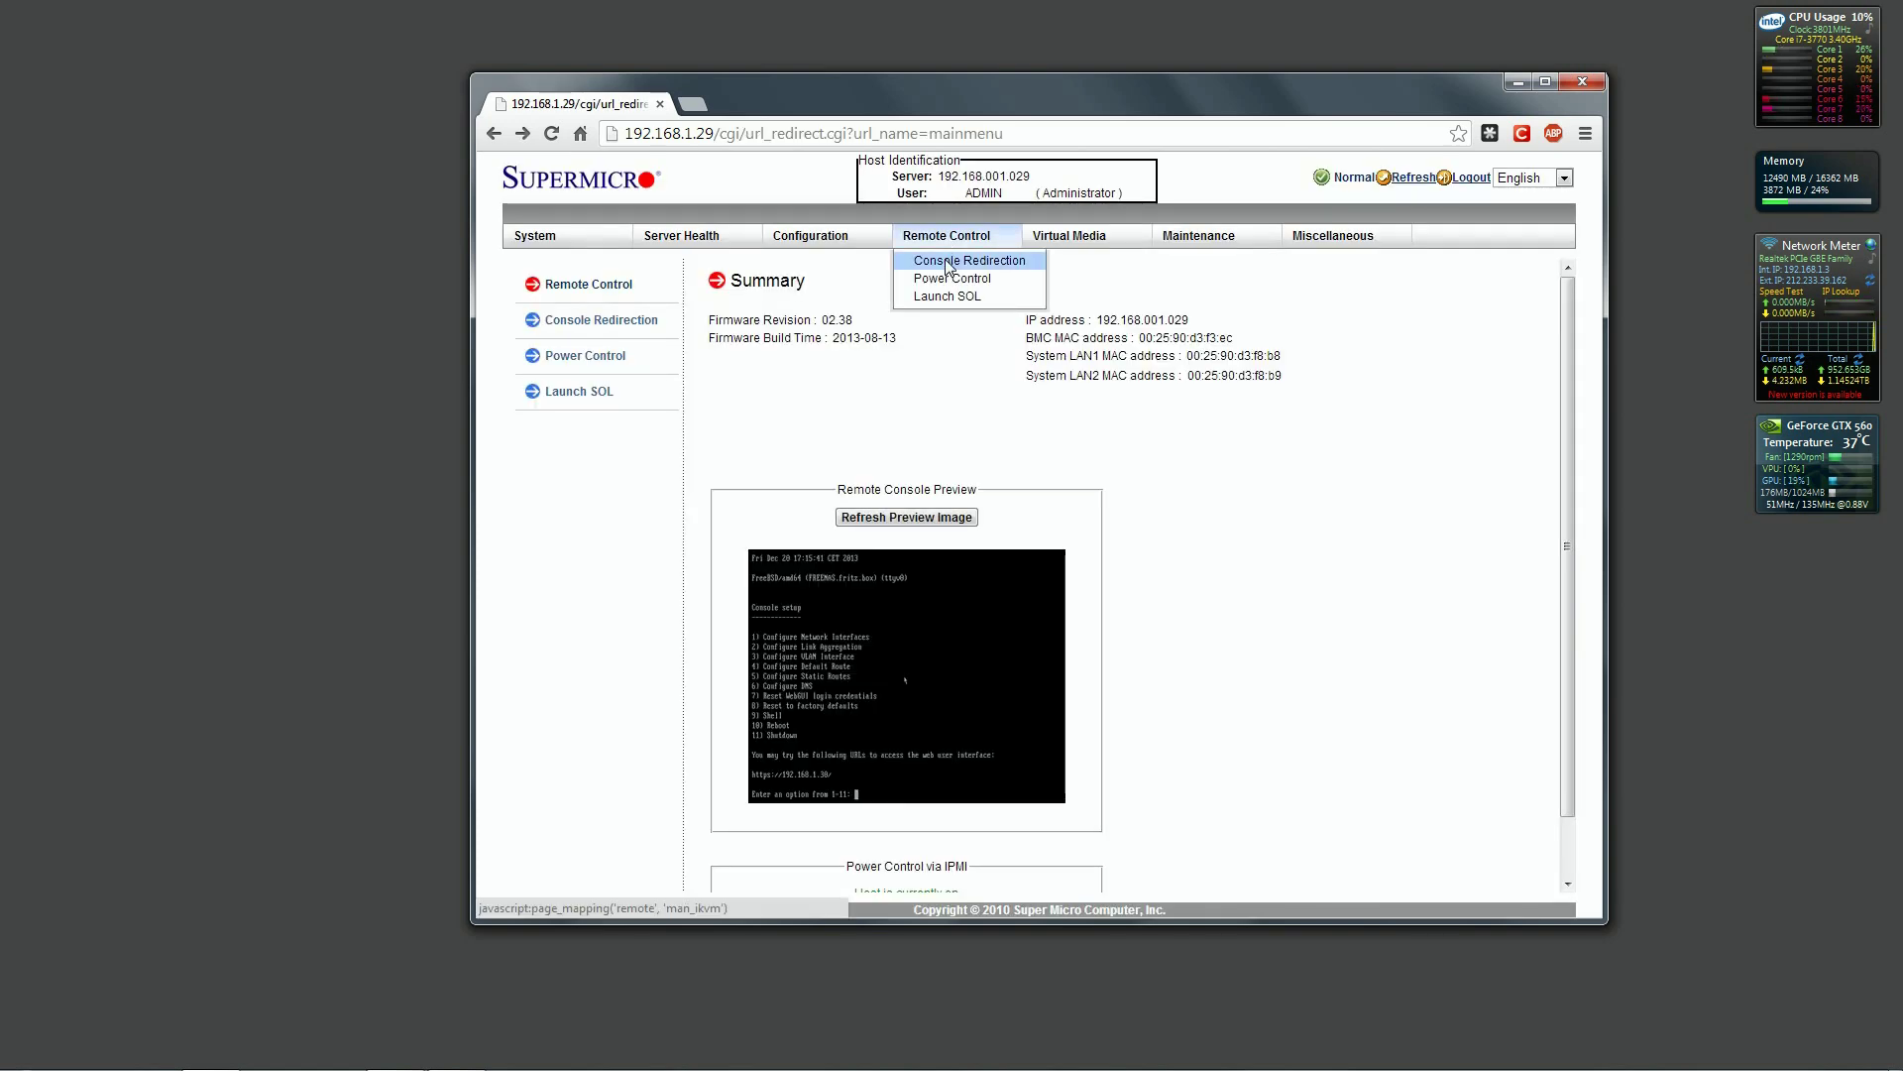
pyautogui.click(947, 265)
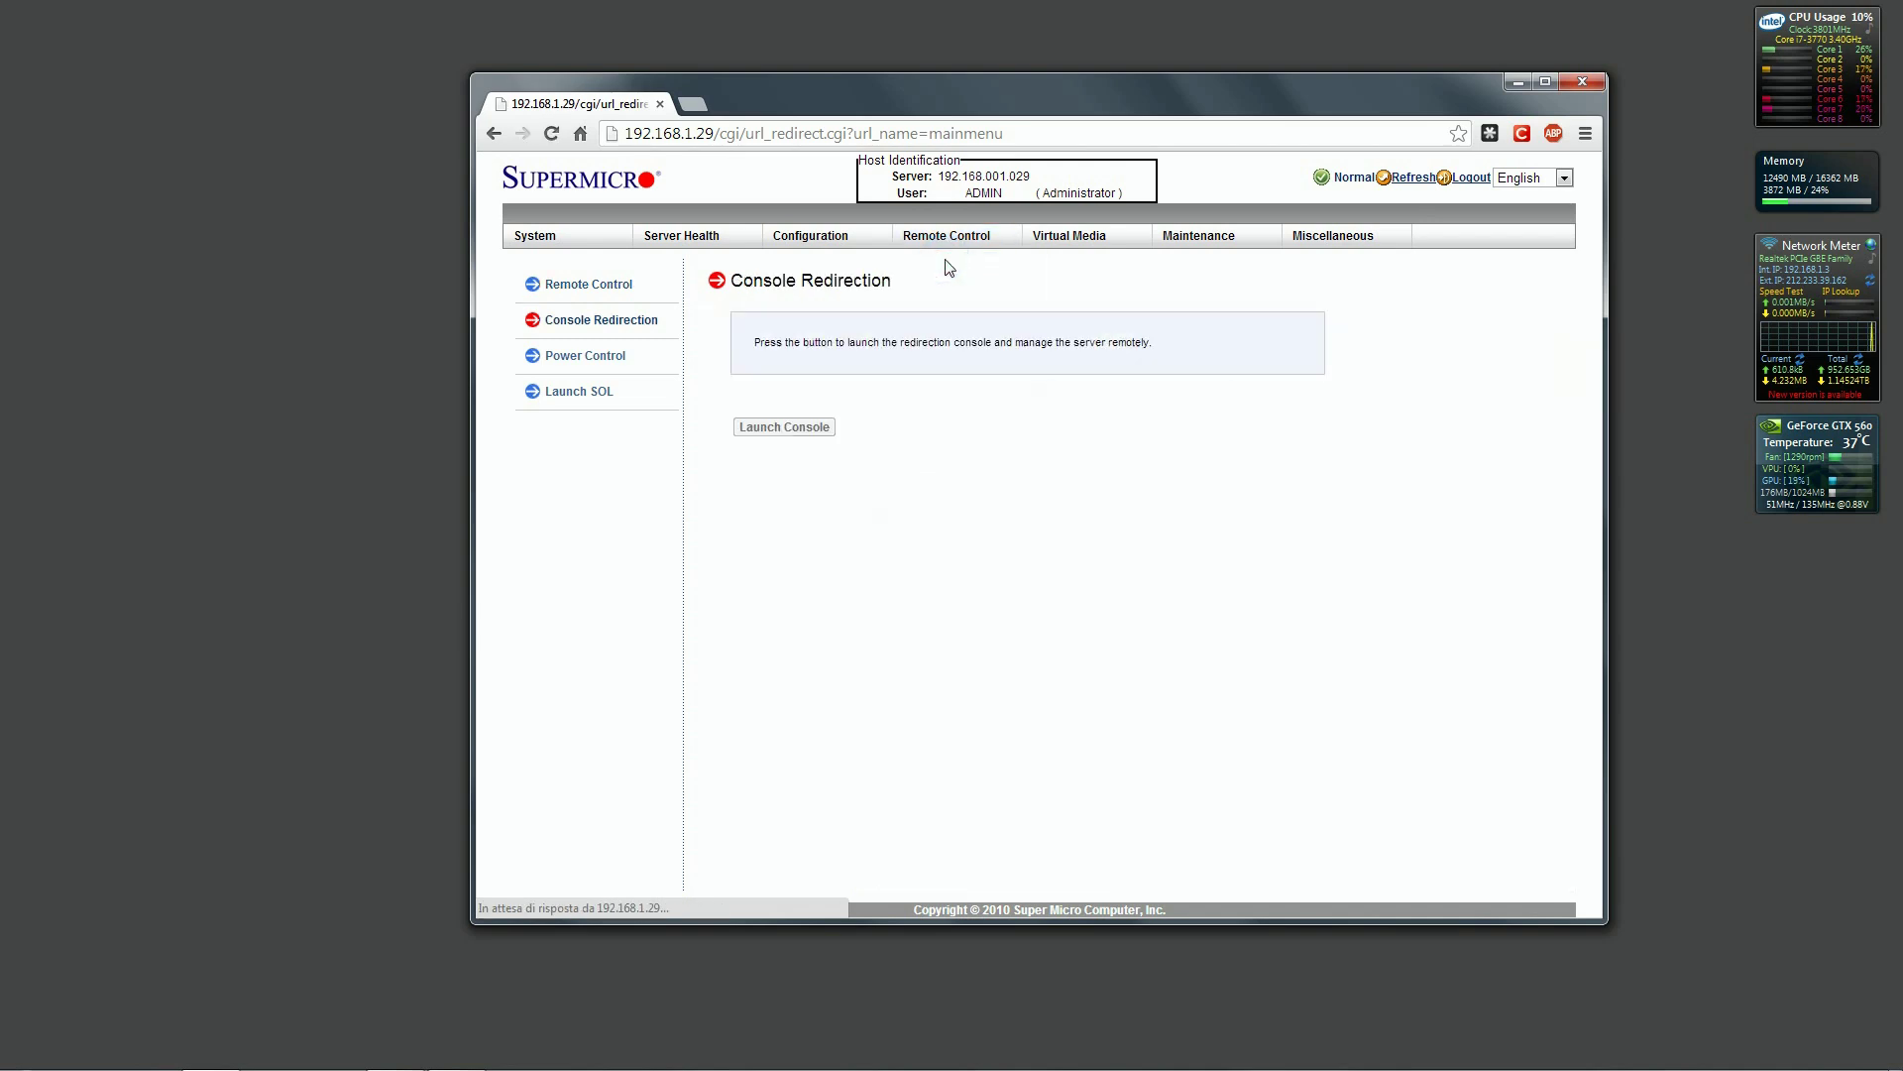
pyautogui.click(796, 429)
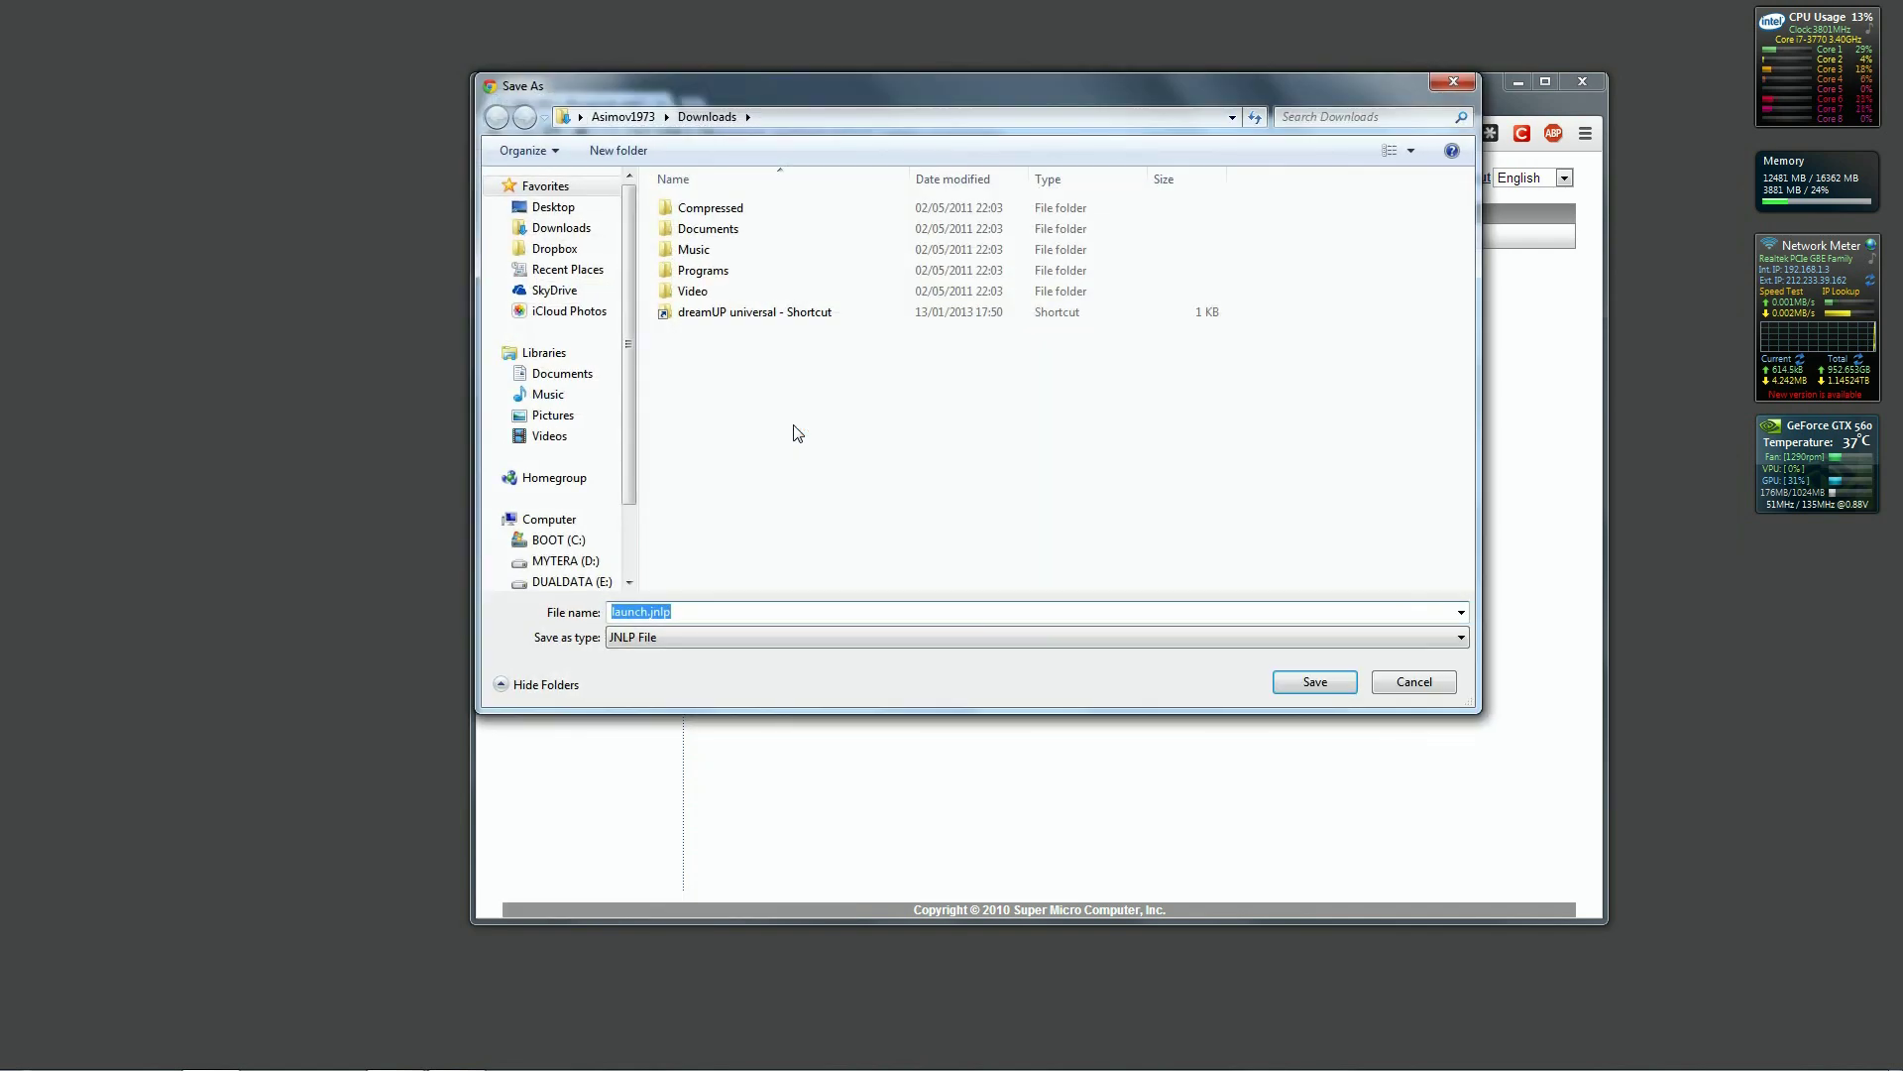
pyautogui.click(565, 217)
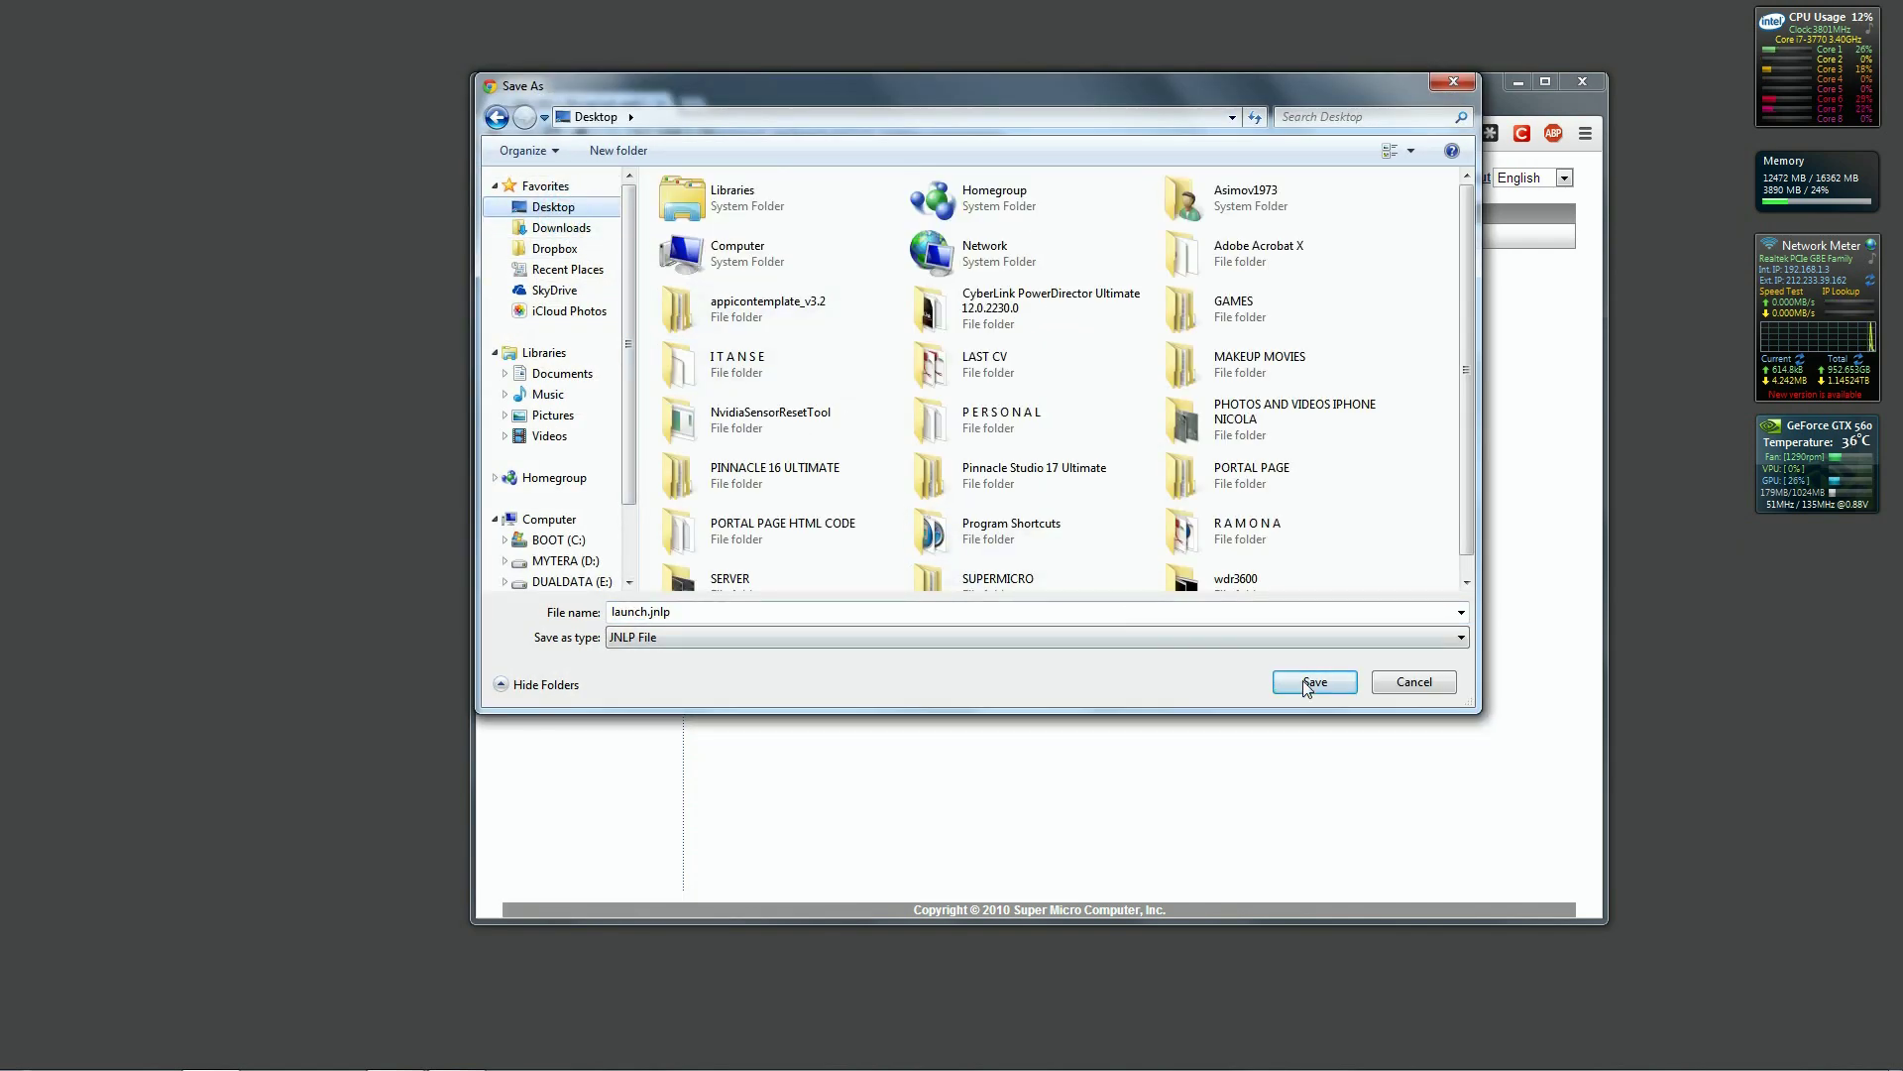
pyautogui.press('Return')
pyautogui.click(533, 900)
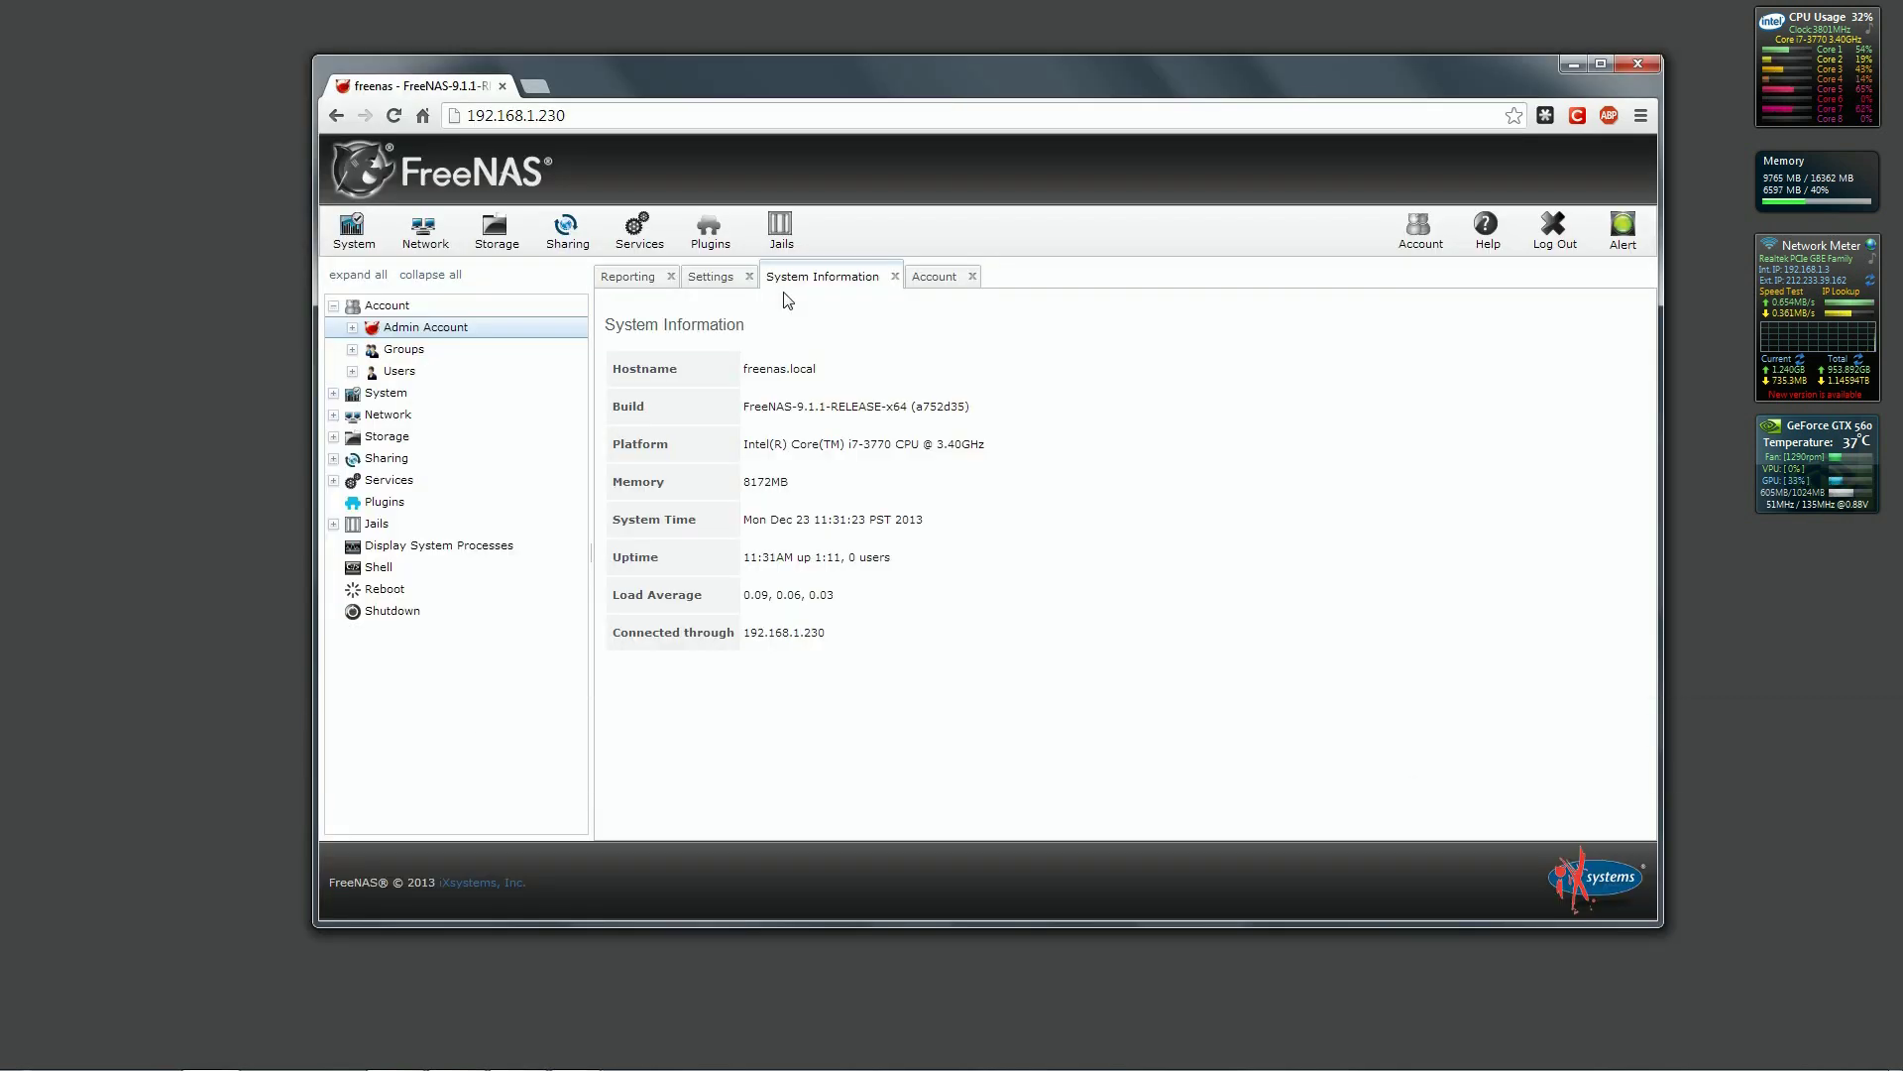
# In the General settings, bind the WebGUI IPv4 address to 192.168.1.230.
pyautogui.click(727, 288)
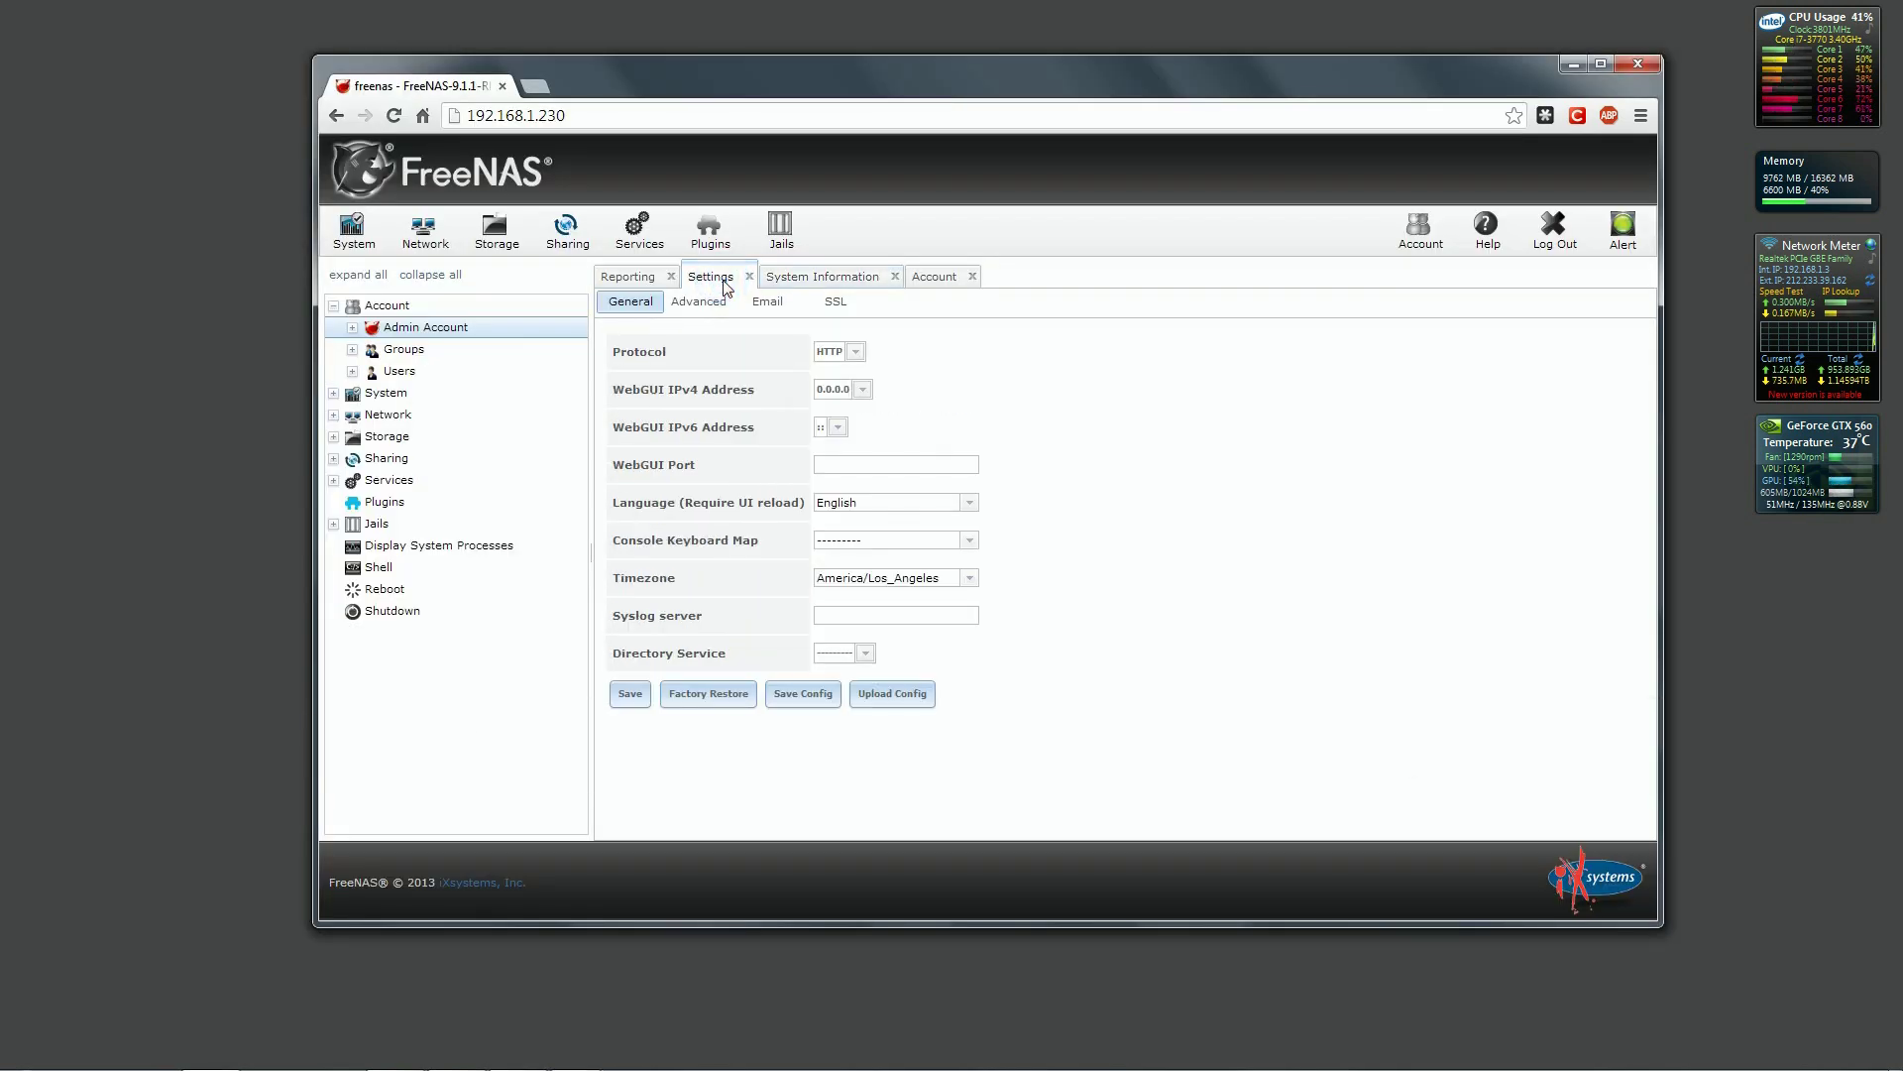
pyautogui.click(863, 391)
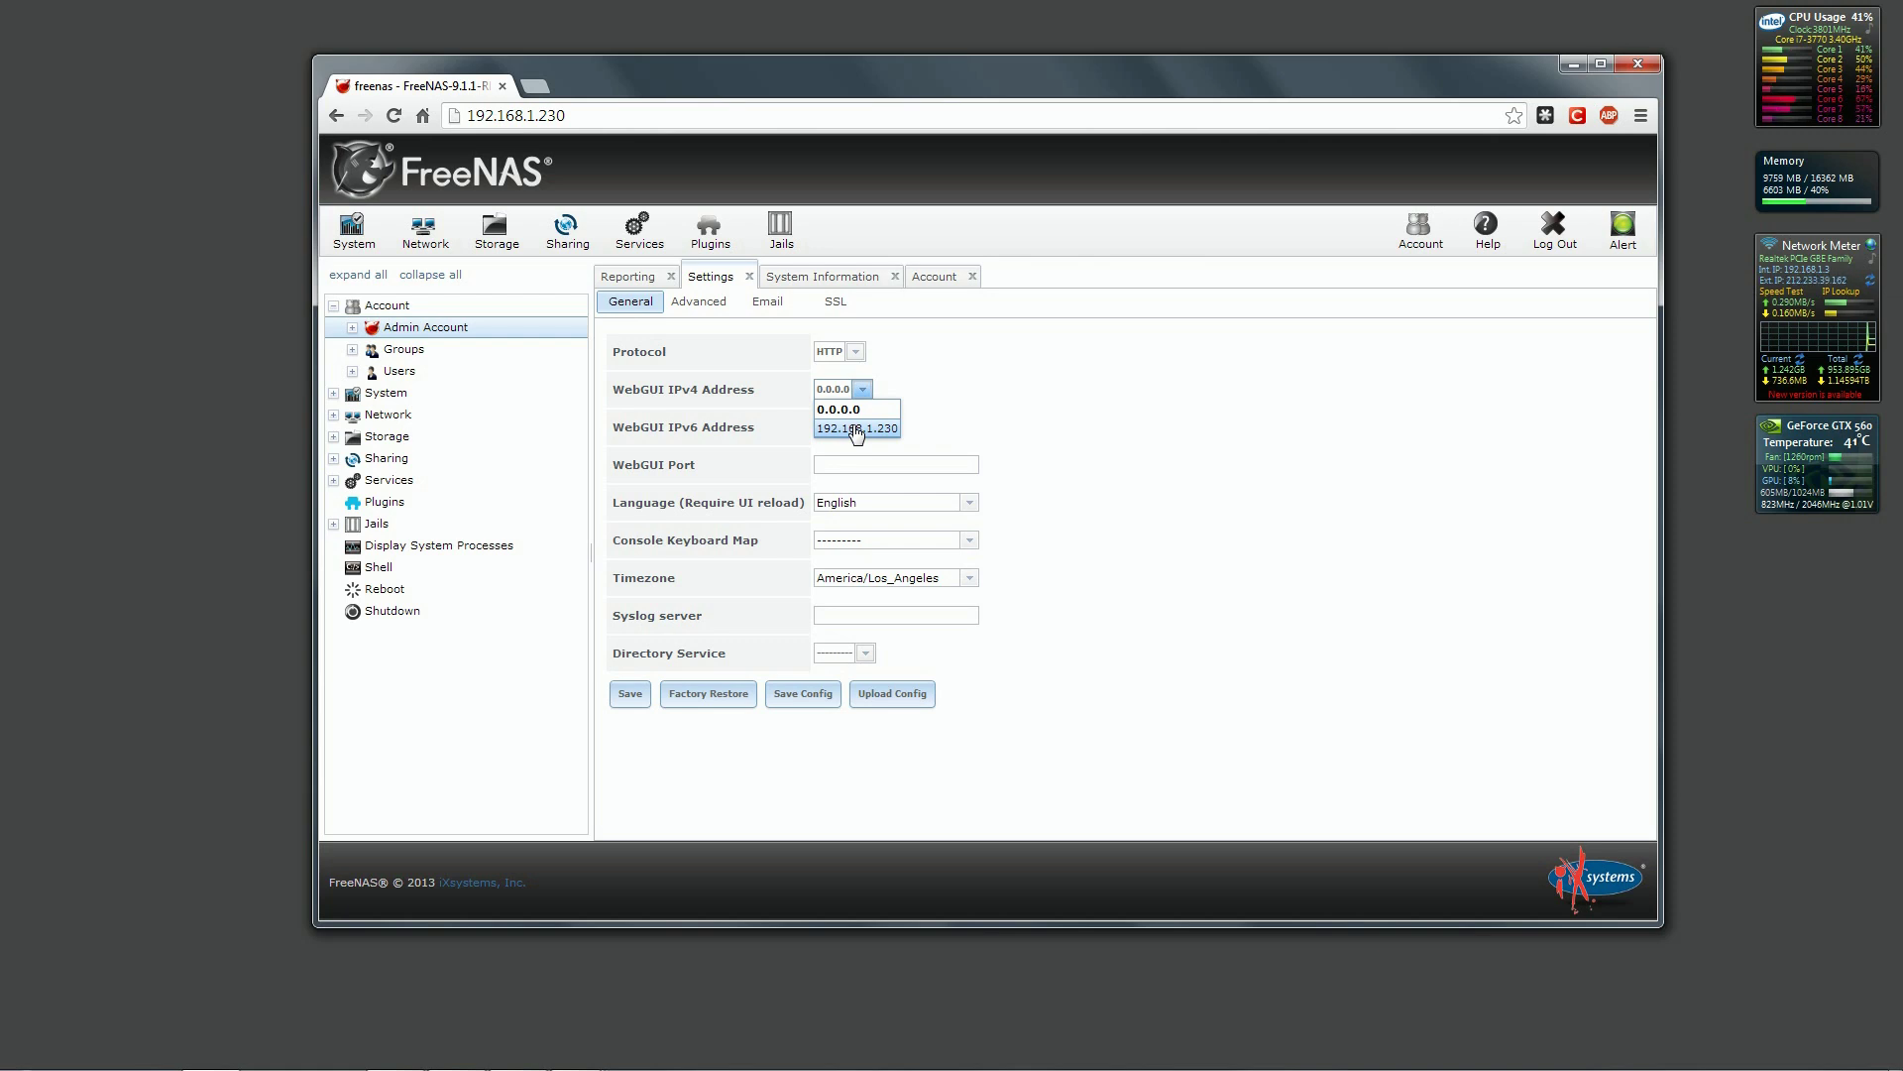
pyautogui.click(855, 429)
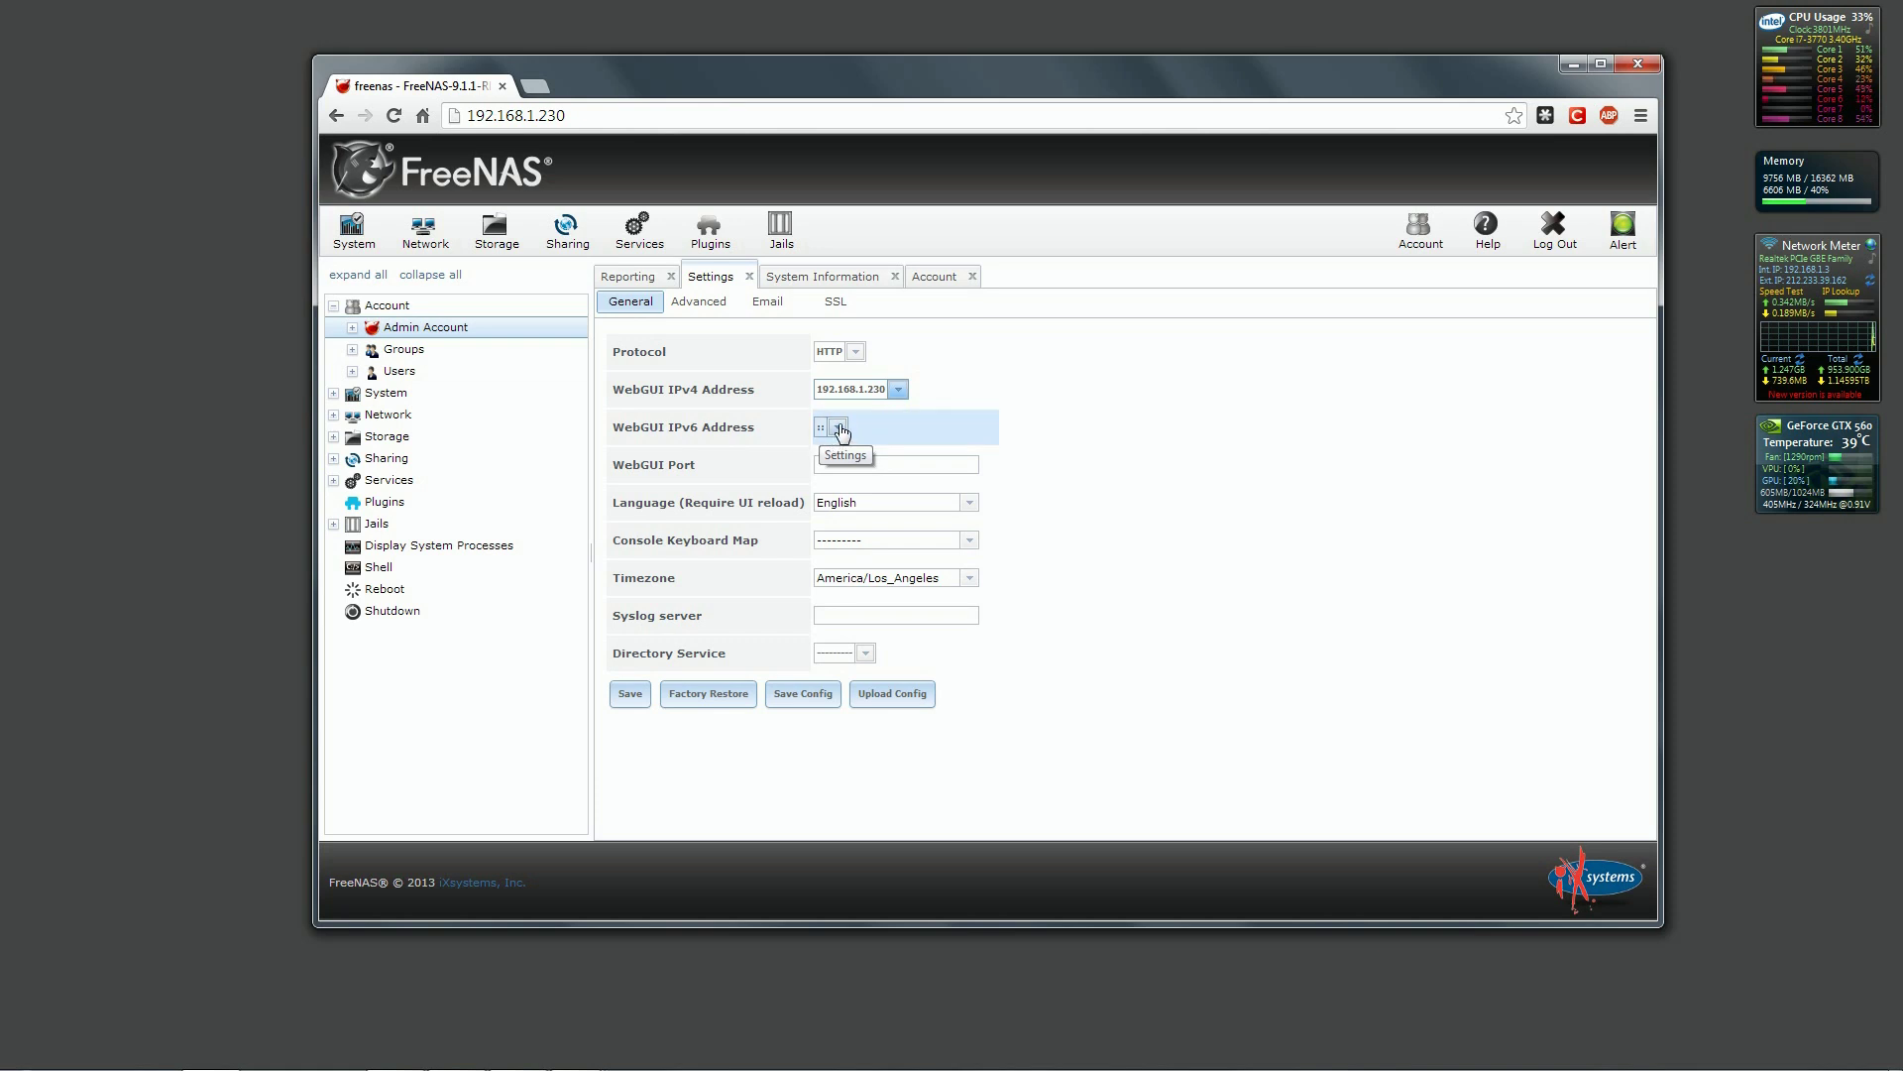
# Keep English as the interface language and set the timezone to Europe/Luxembourg.
pyautogui.click(970, 503)
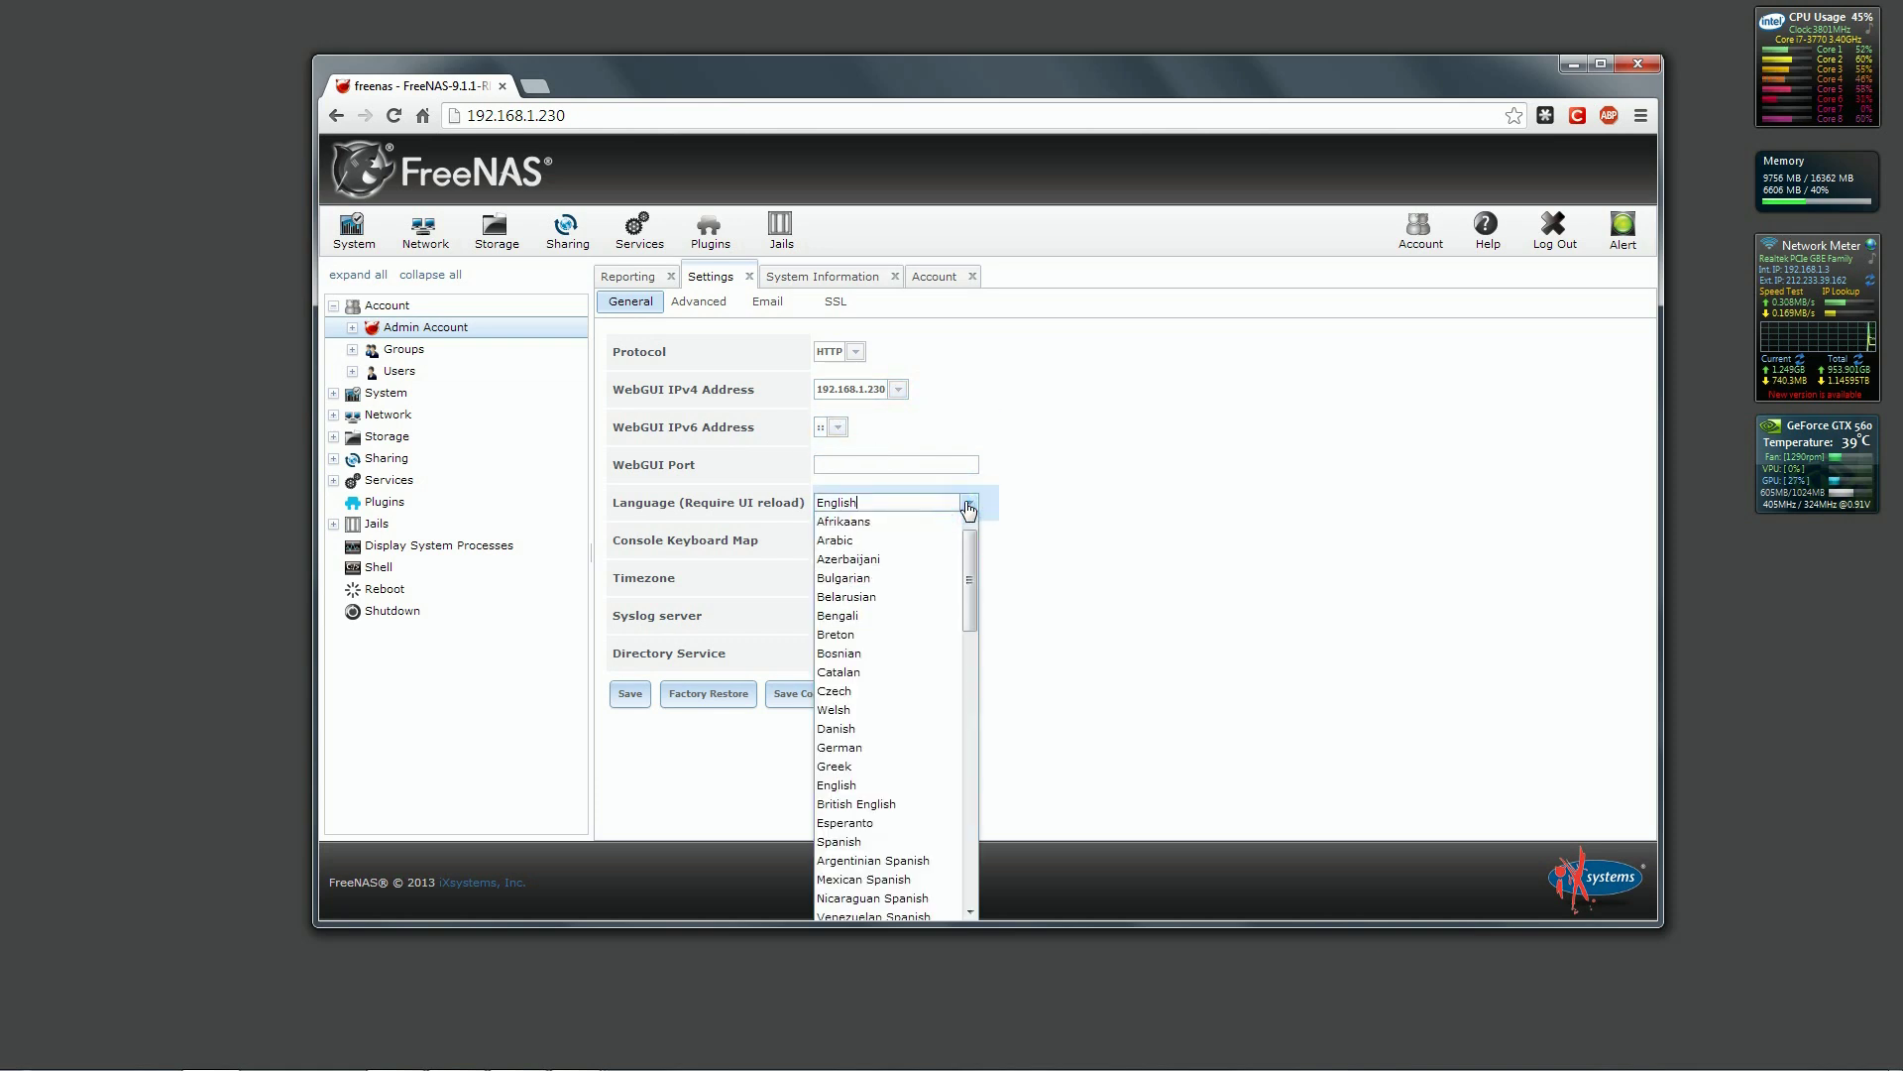
pyautogui.moveTo(970, 548)
pyautogui.mouseDown()
pyautogui.moveTo(973, 753)
pyautogui.moveTo(971, 545)
pyautogui.mouseUp()
pyautogui.click(969, 503)
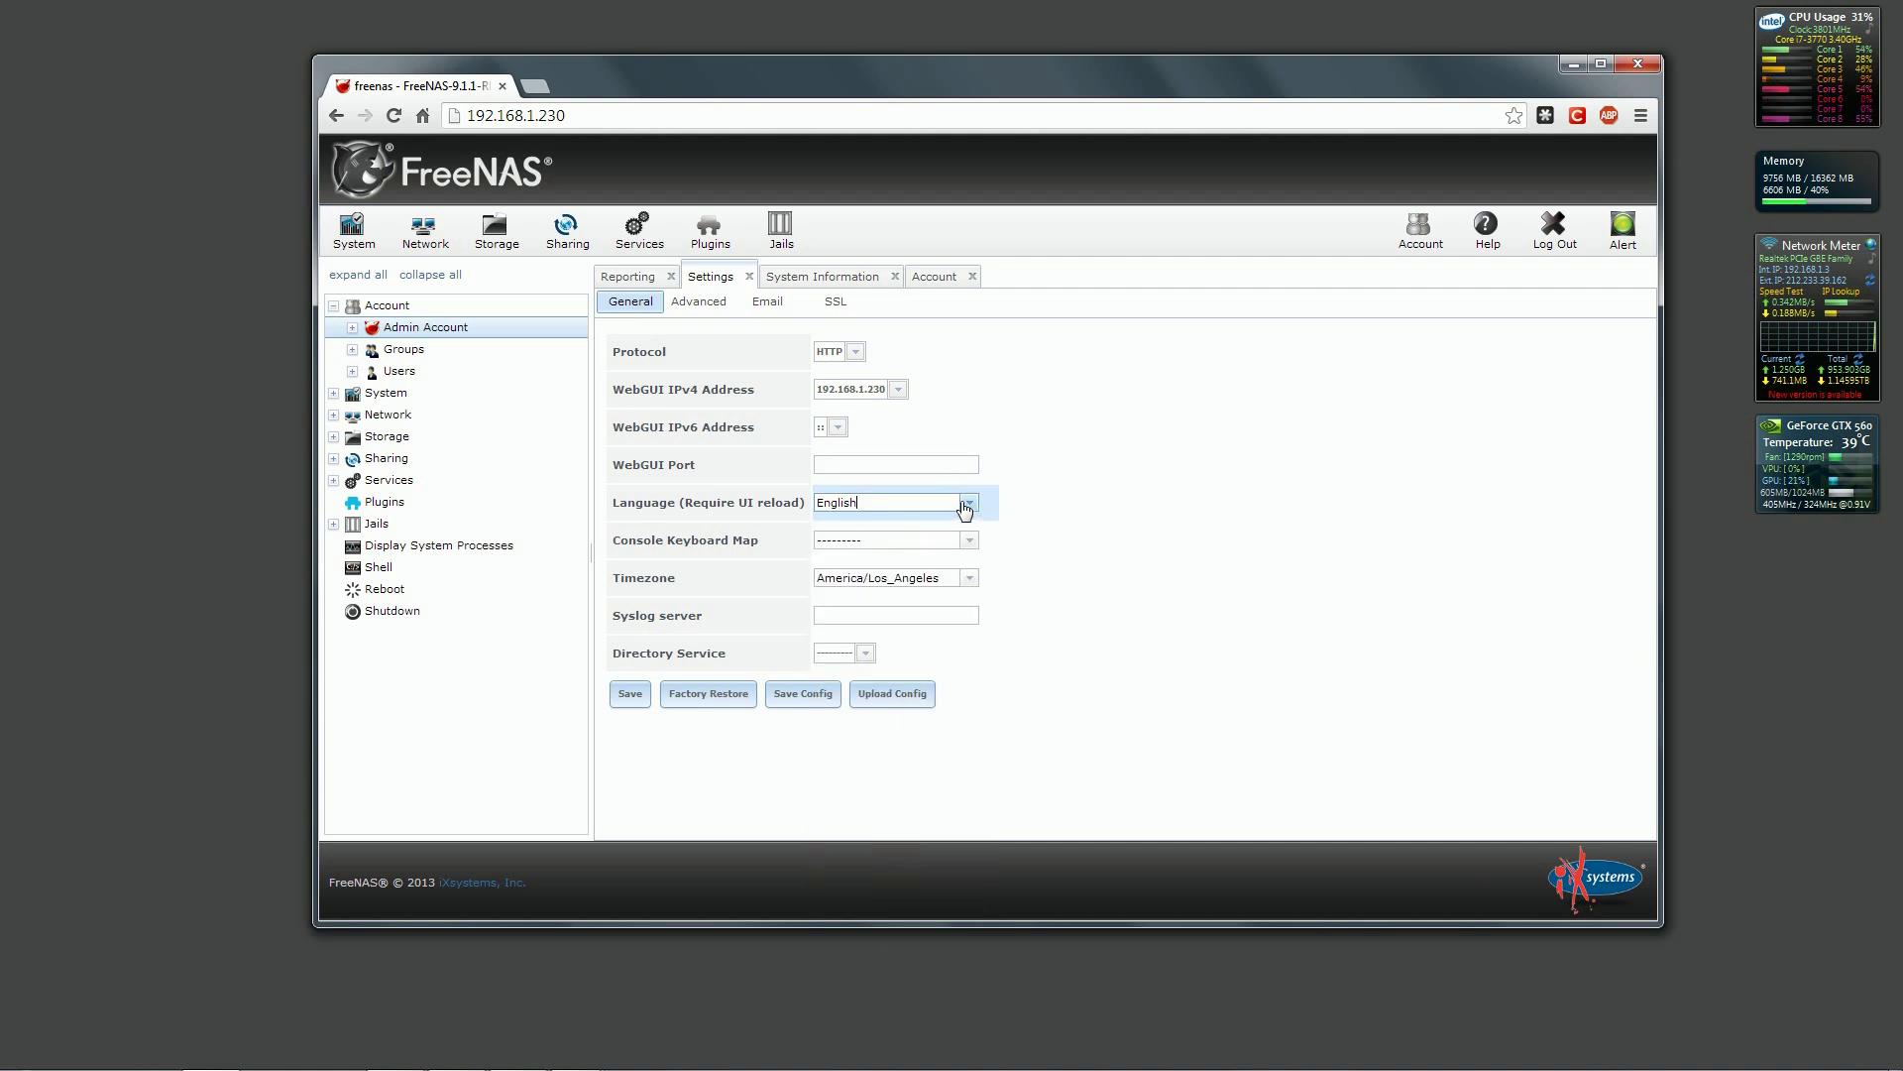
pyautogui.click(972, 579)
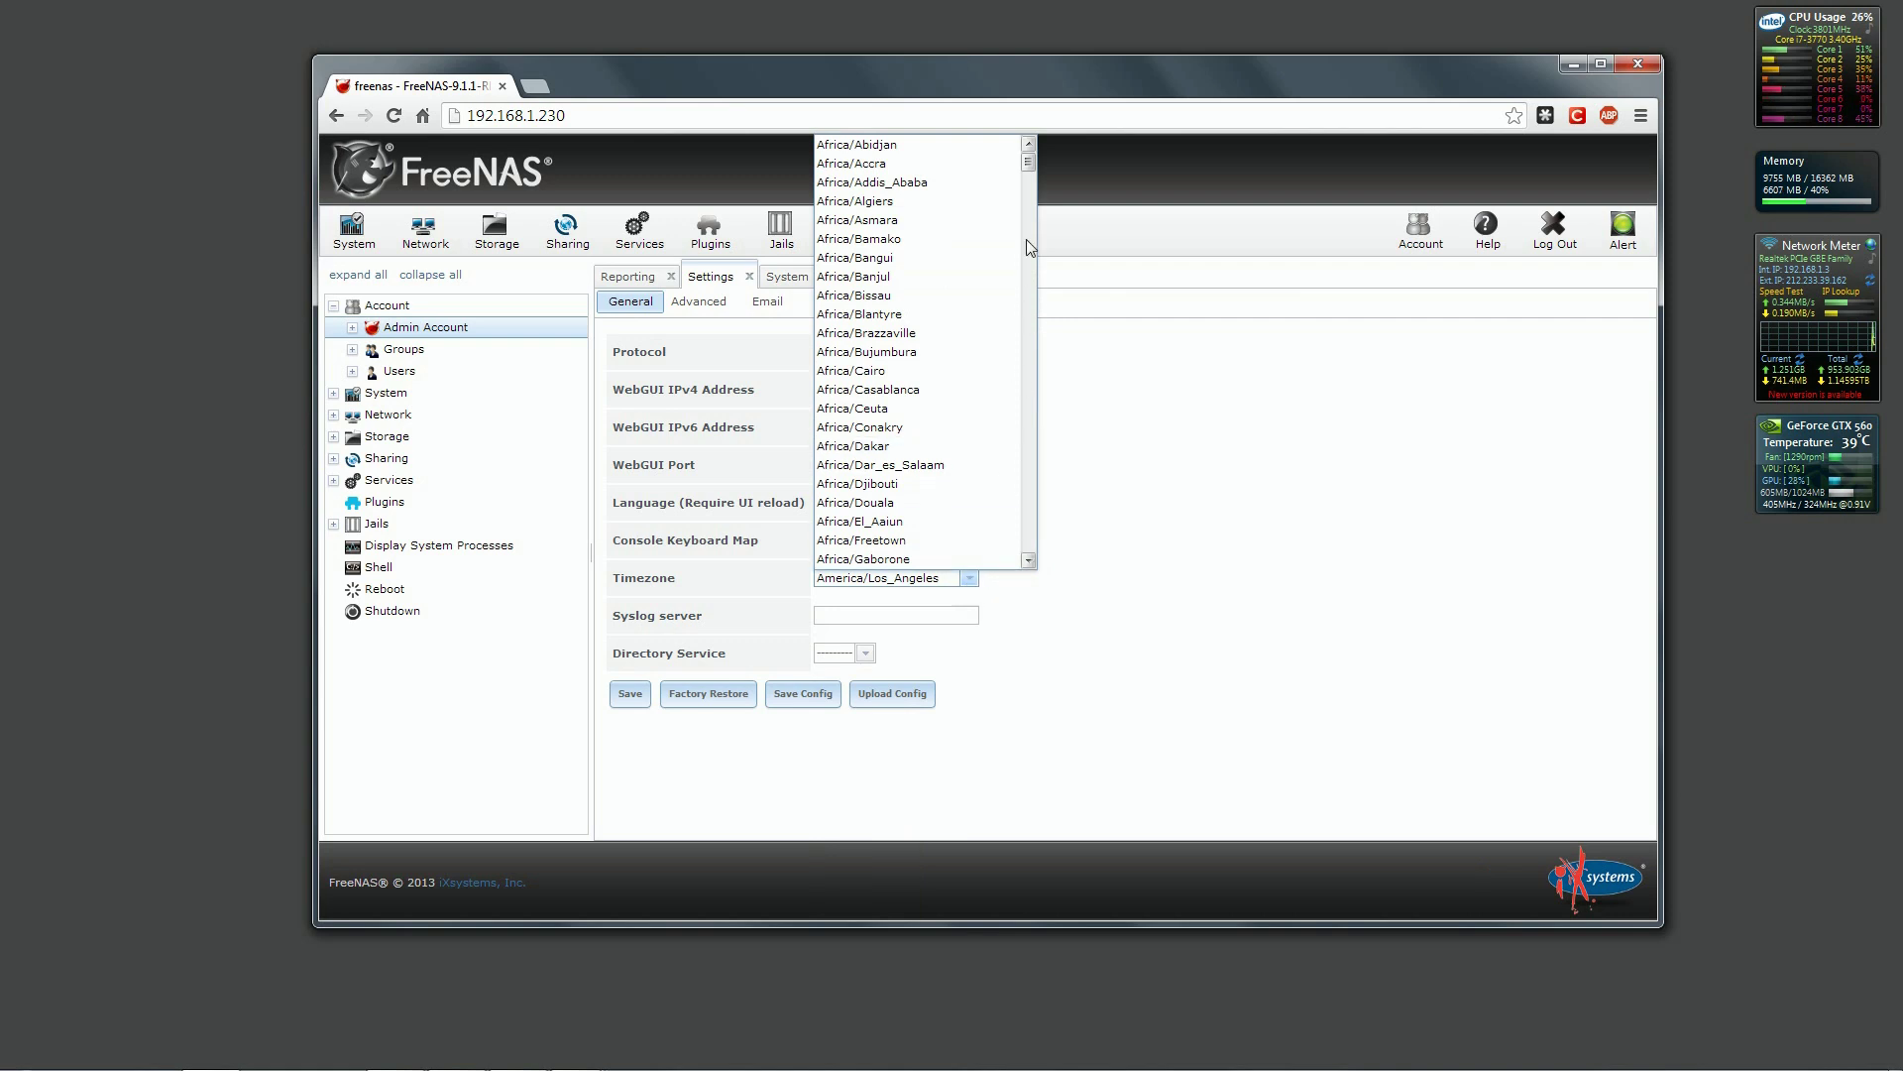
pyautogui.moveTo(1028, 198); pyautogui.dragTo(1028, 386)
pyautogui.click(940, 380)
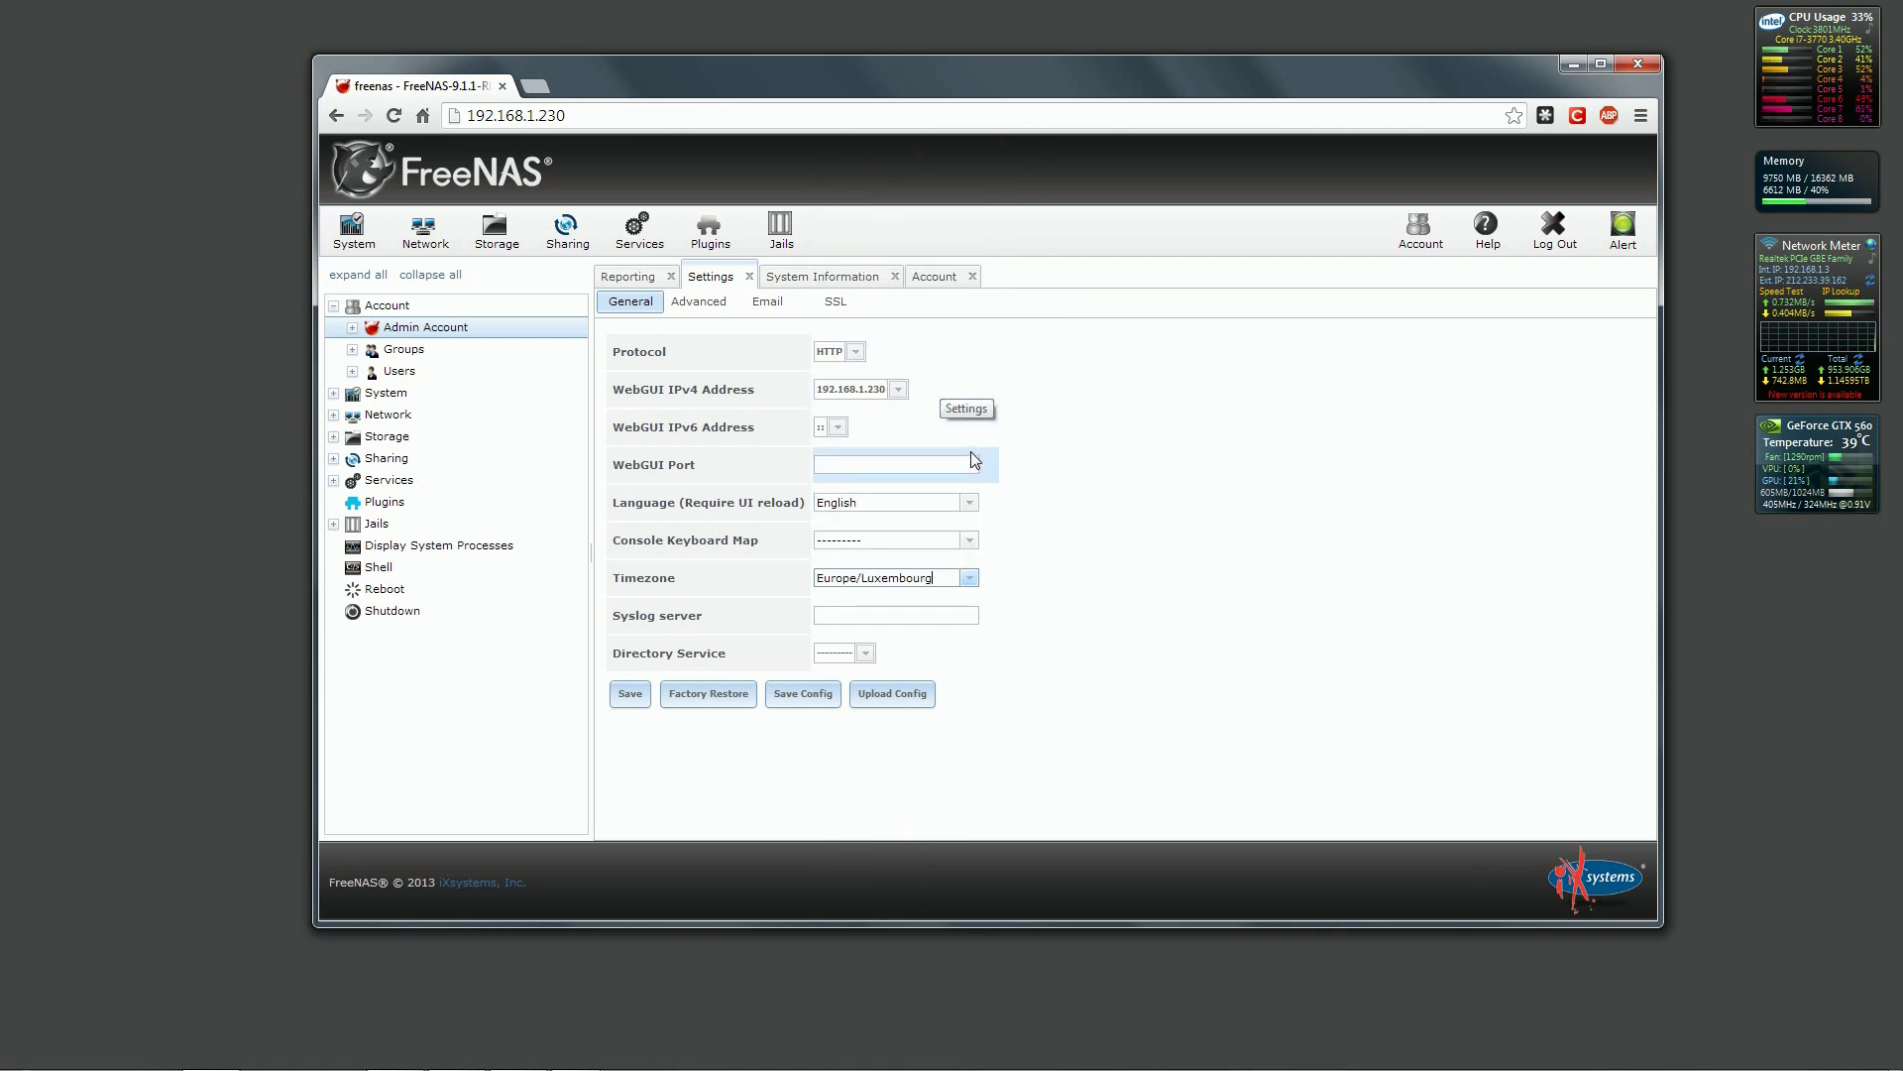
pyautogui.click(918, 615)
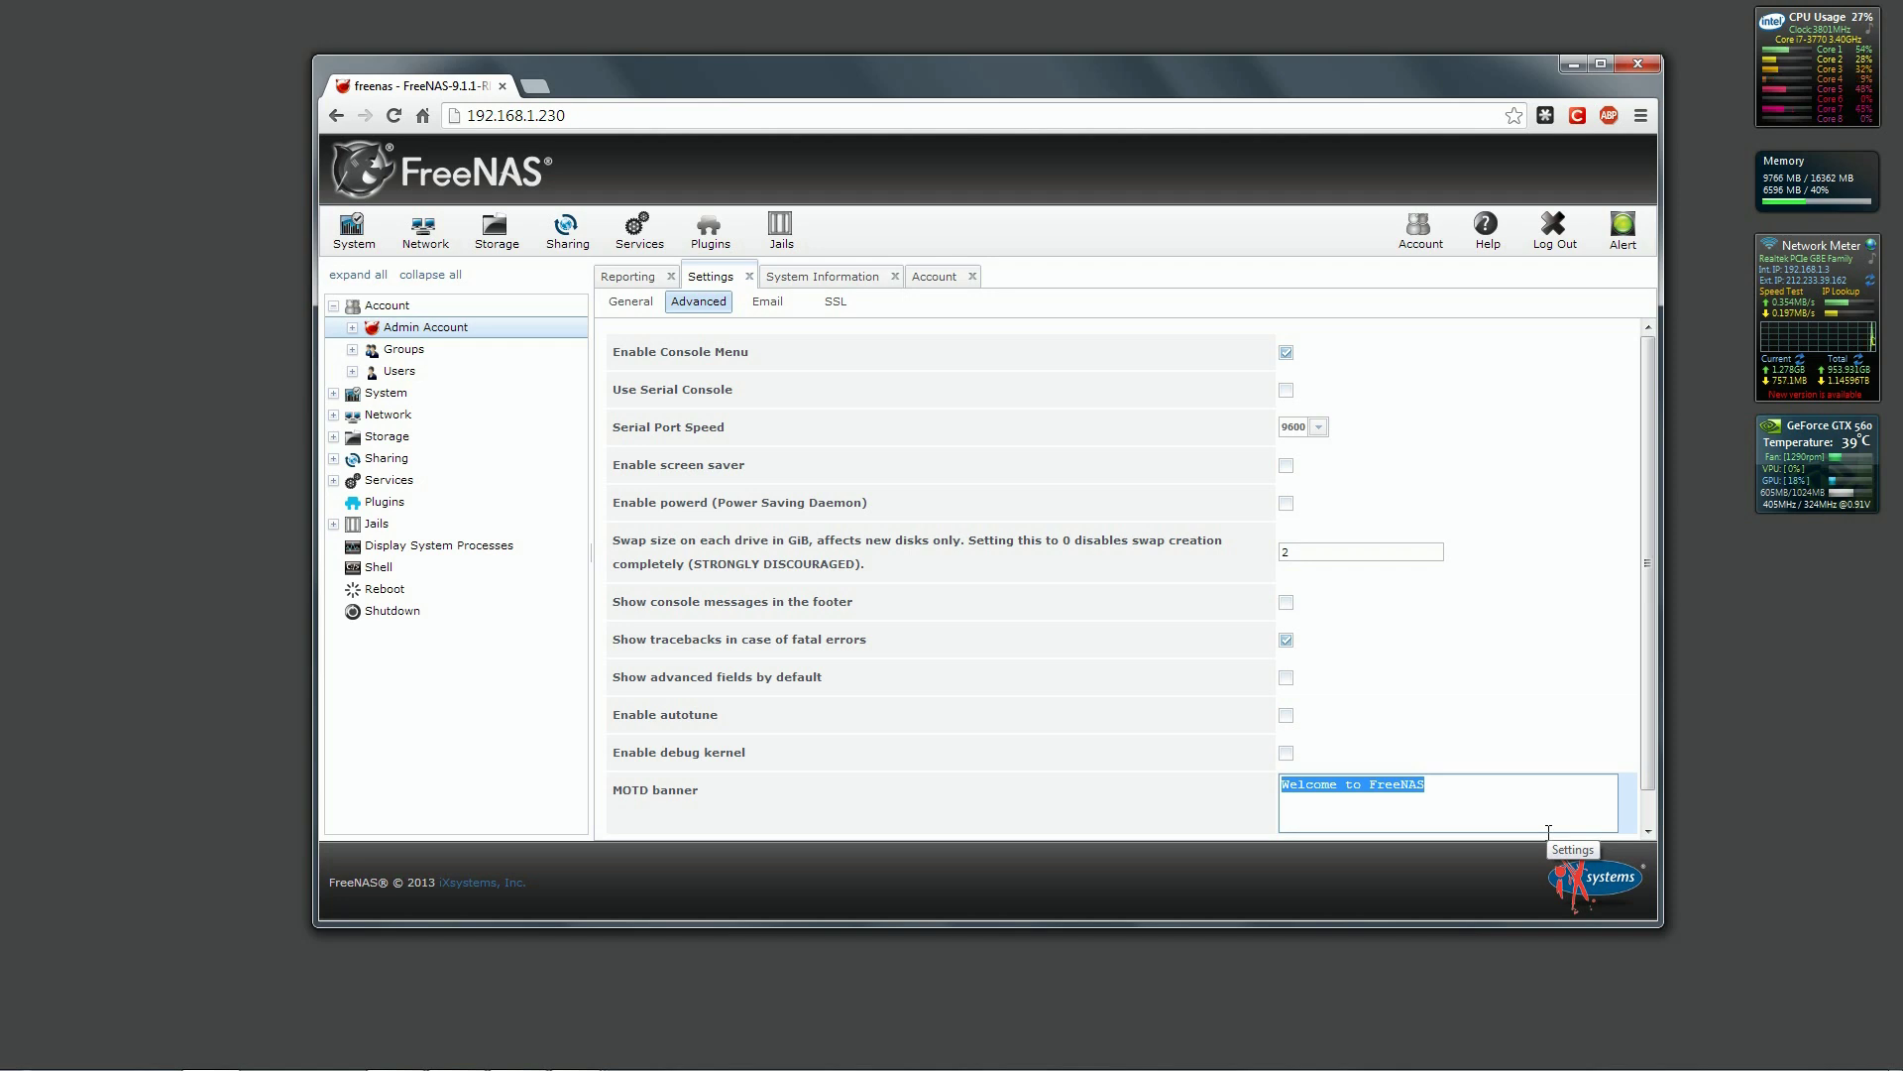
# Set the MOTD banner to a custom 'FreeNas Server' welcome and maximize the browser window.
pyautogui.write('Welco')
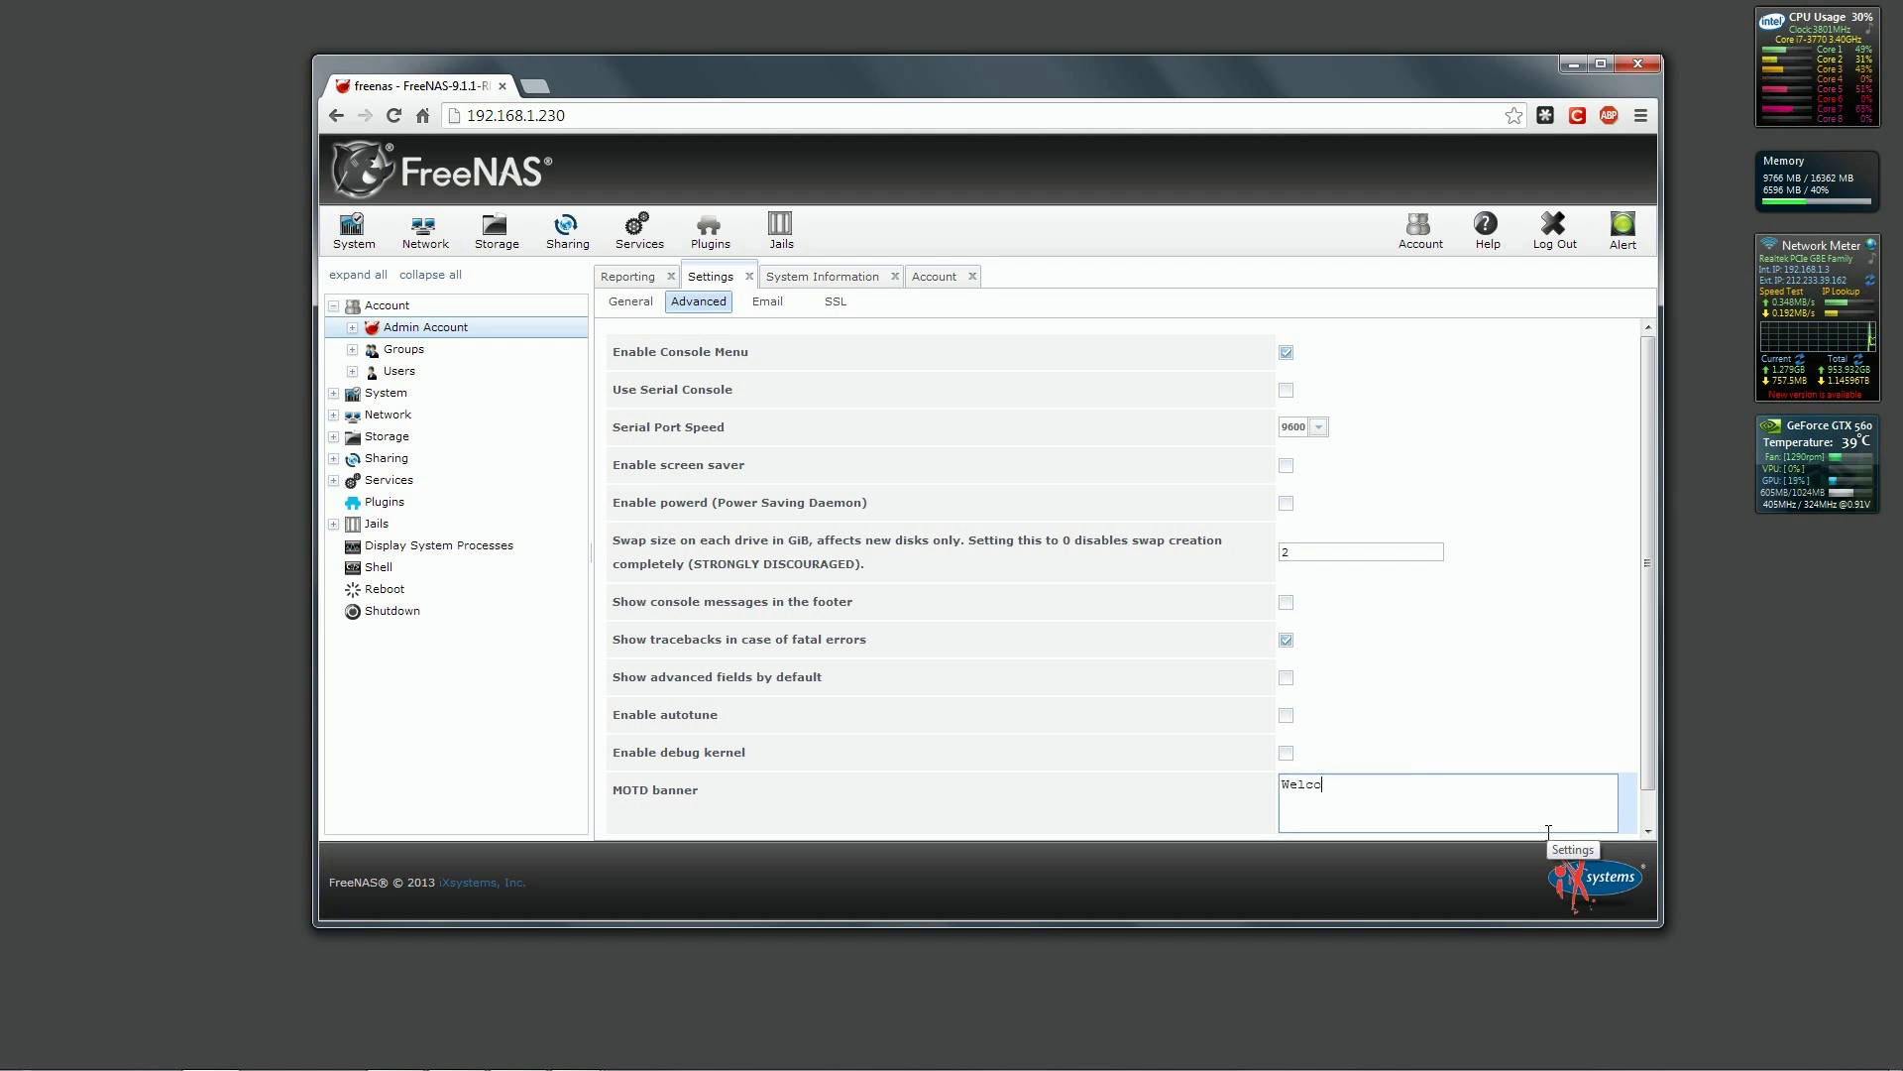
pyautogui.write('me to Asimov1973 FreeNas Server')
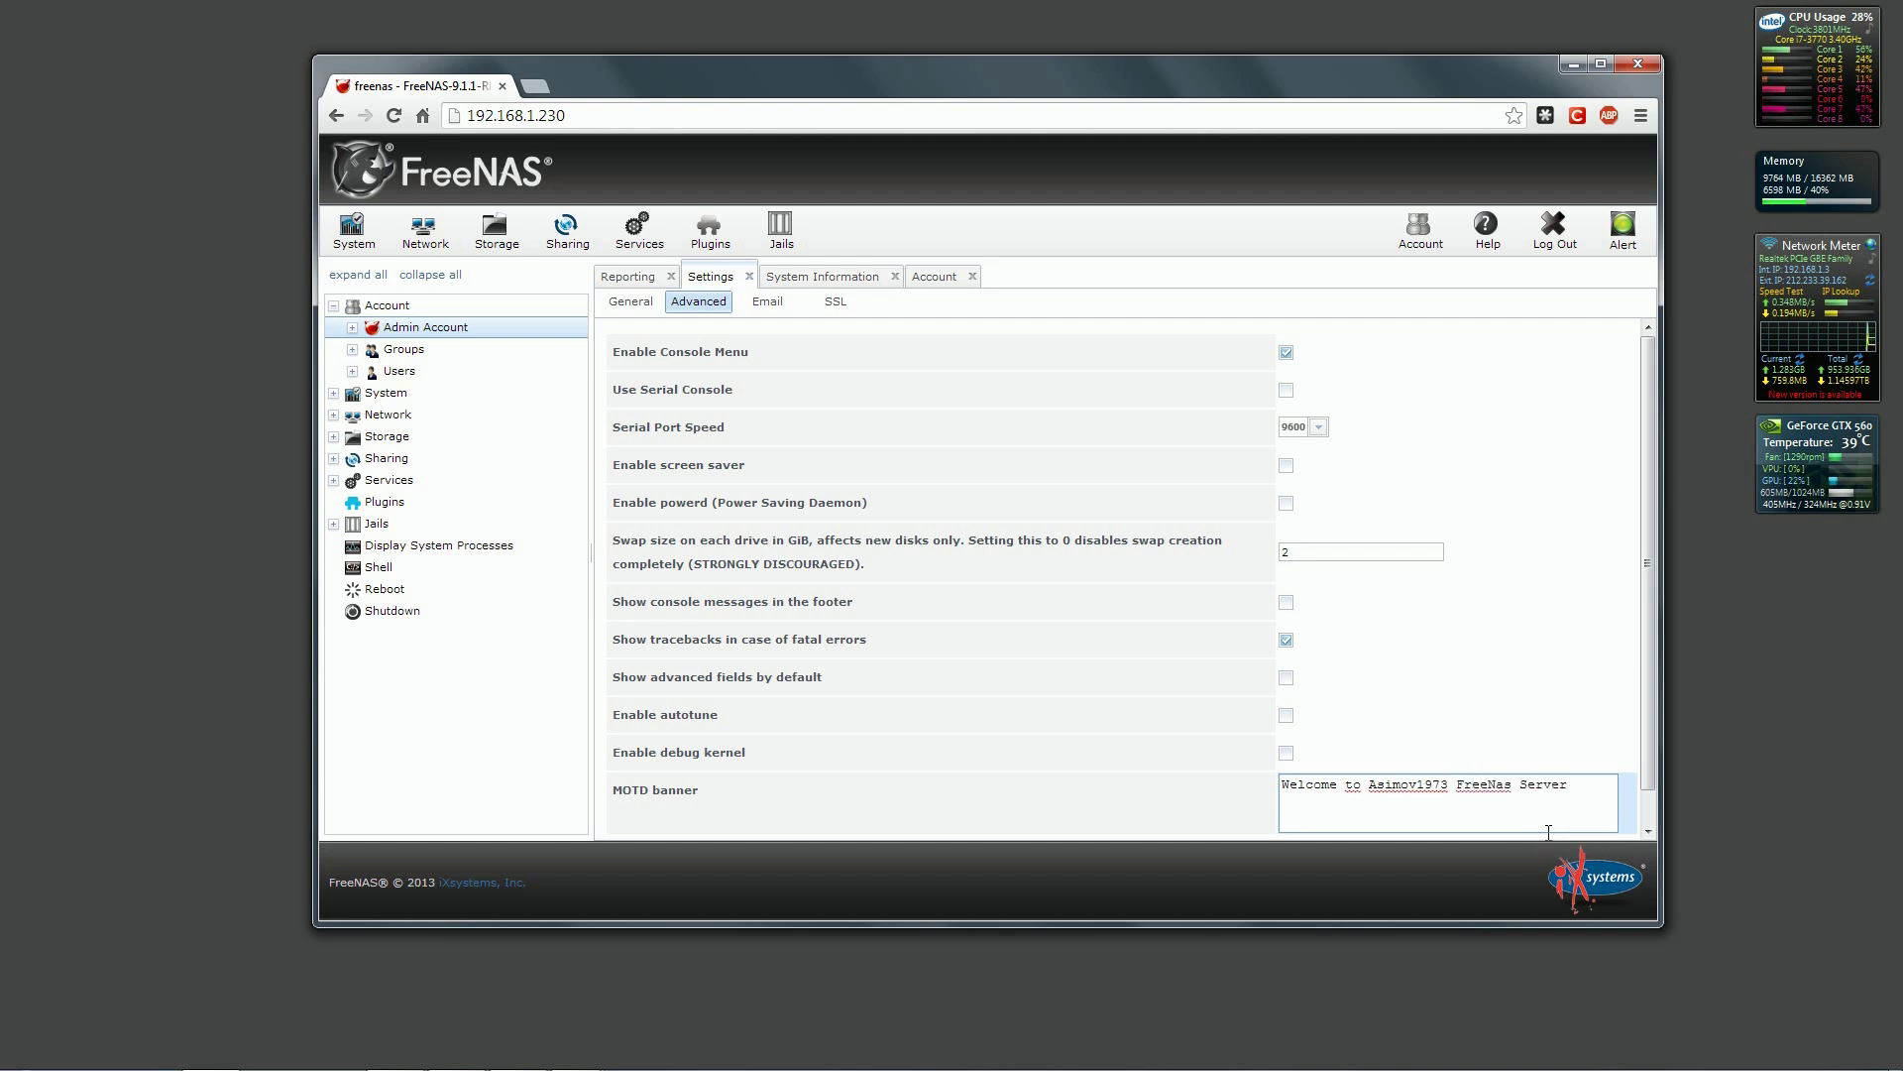
pyautogui.scroll(-1, 710, 828)
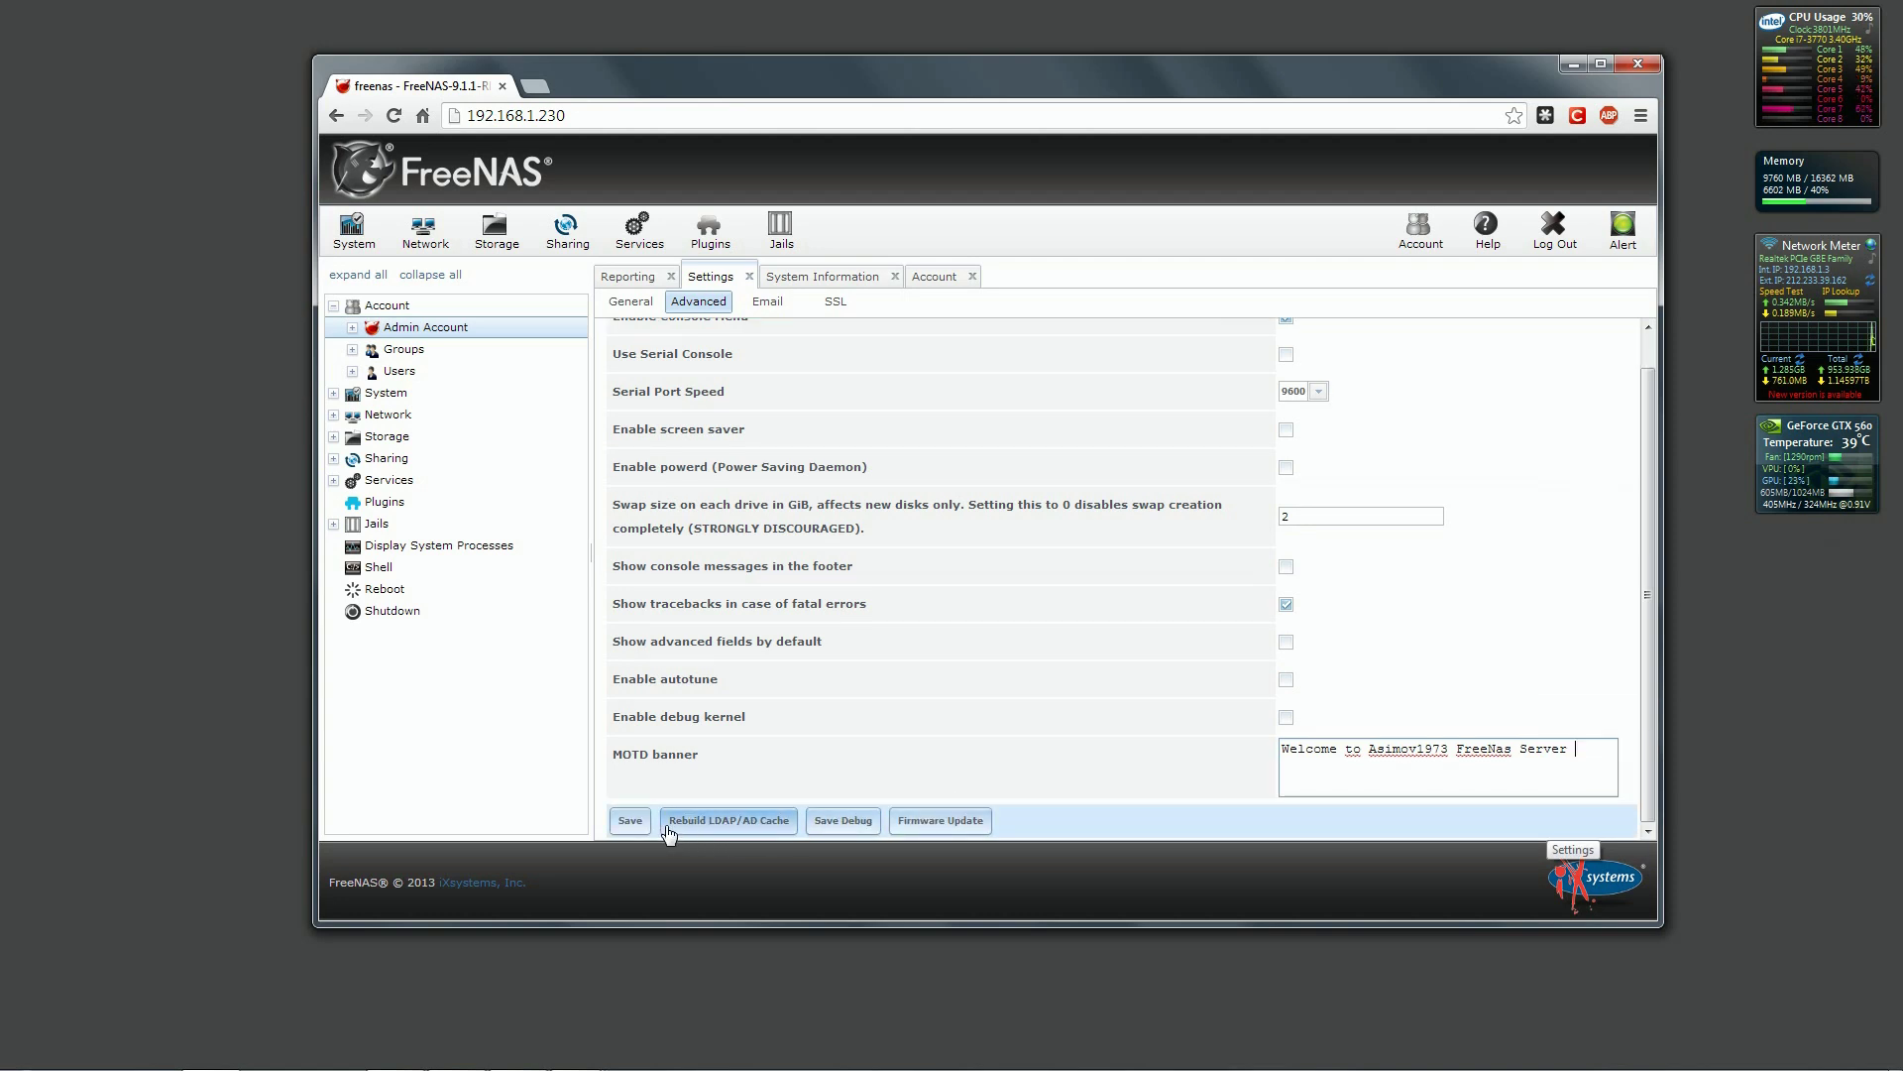
pyautogui.press('super+Up')
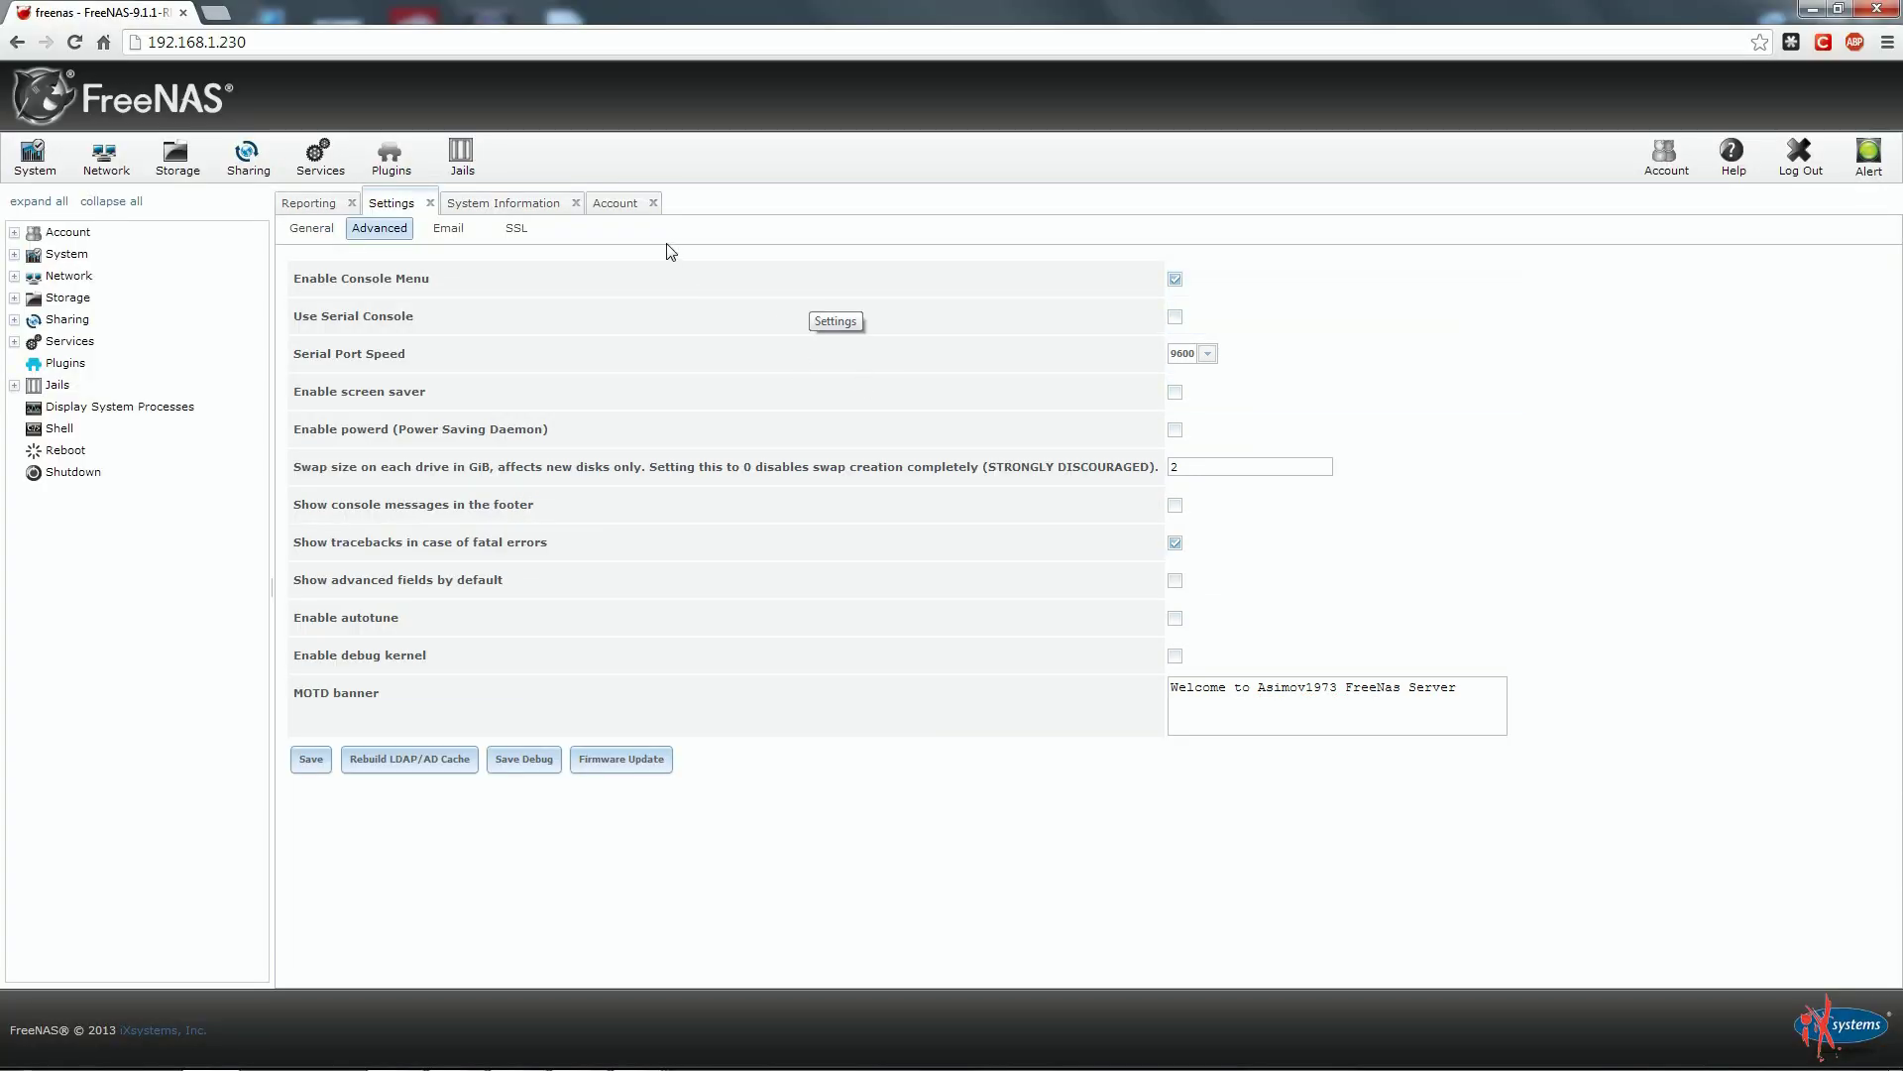
# Go to Account > Users, select root, and bring up its Change E-mail form.
pyautogui.click(618, 204)
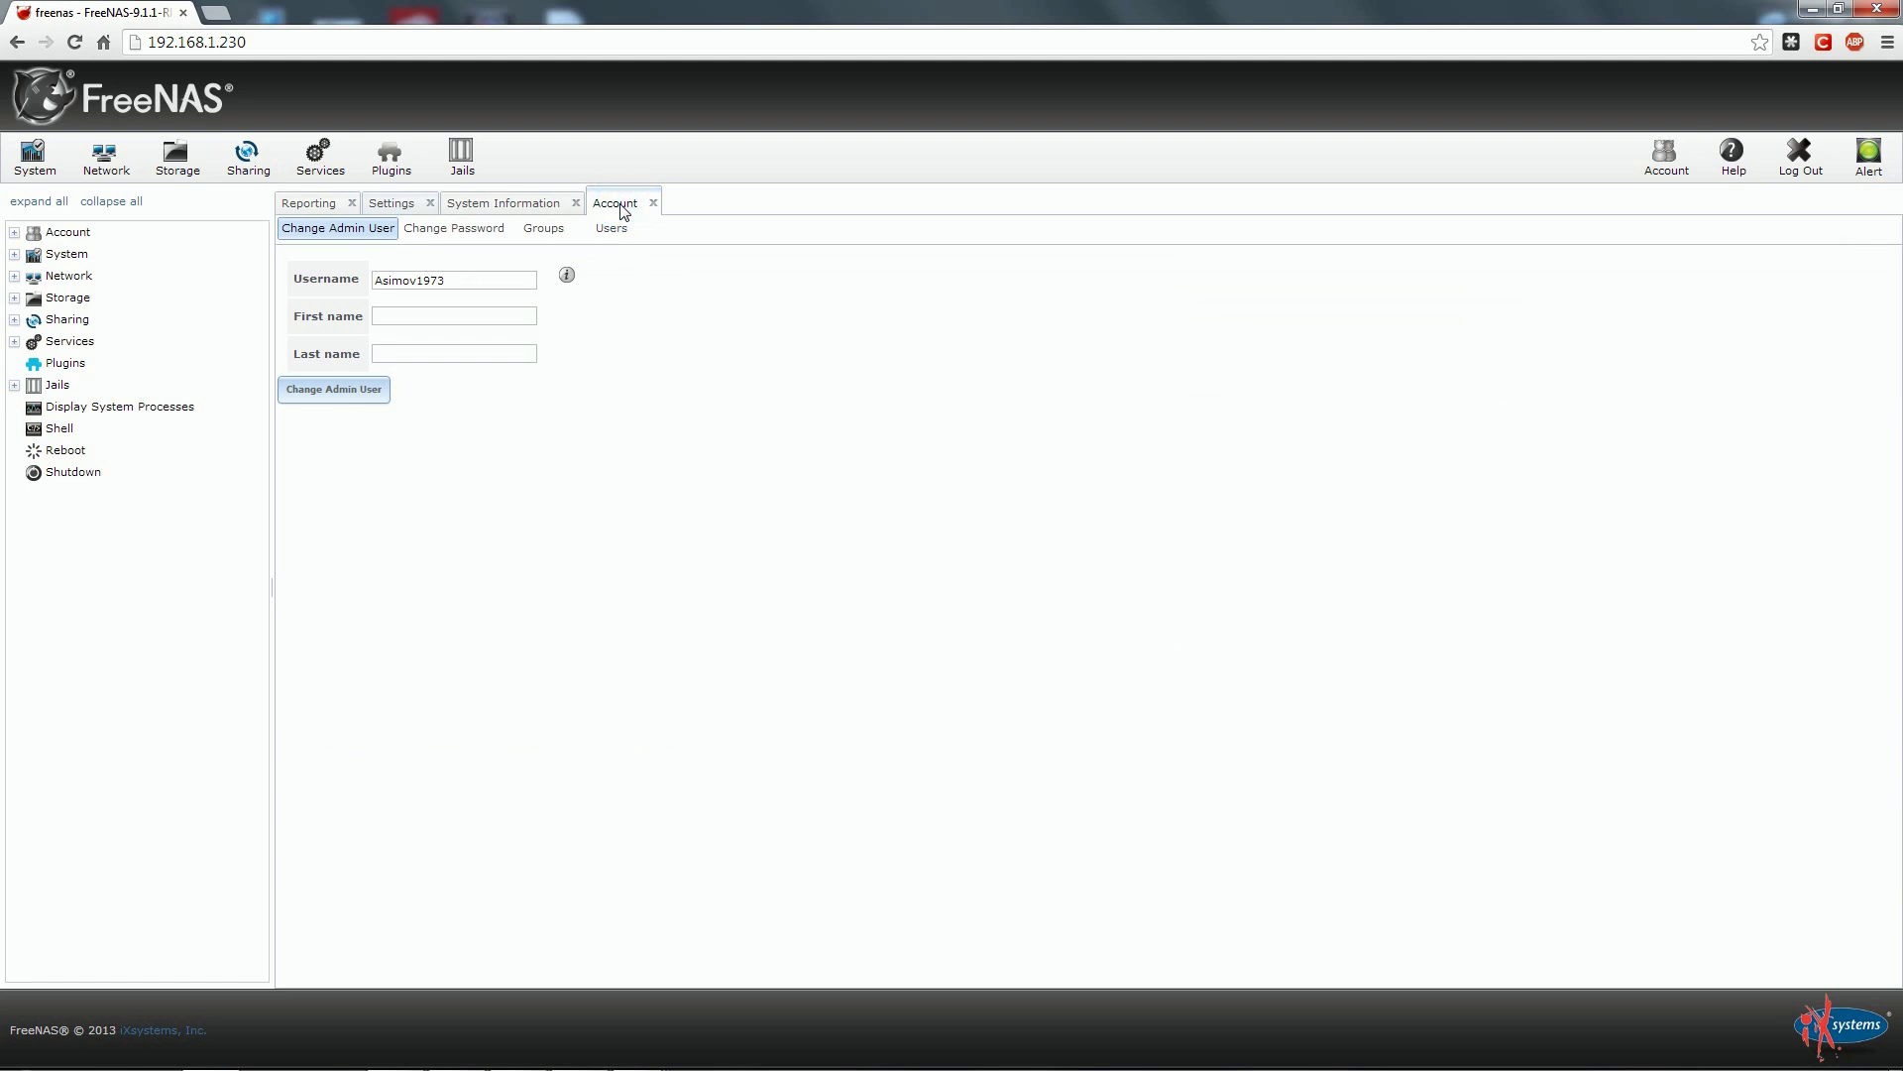
pyautogui.click(613, 229)
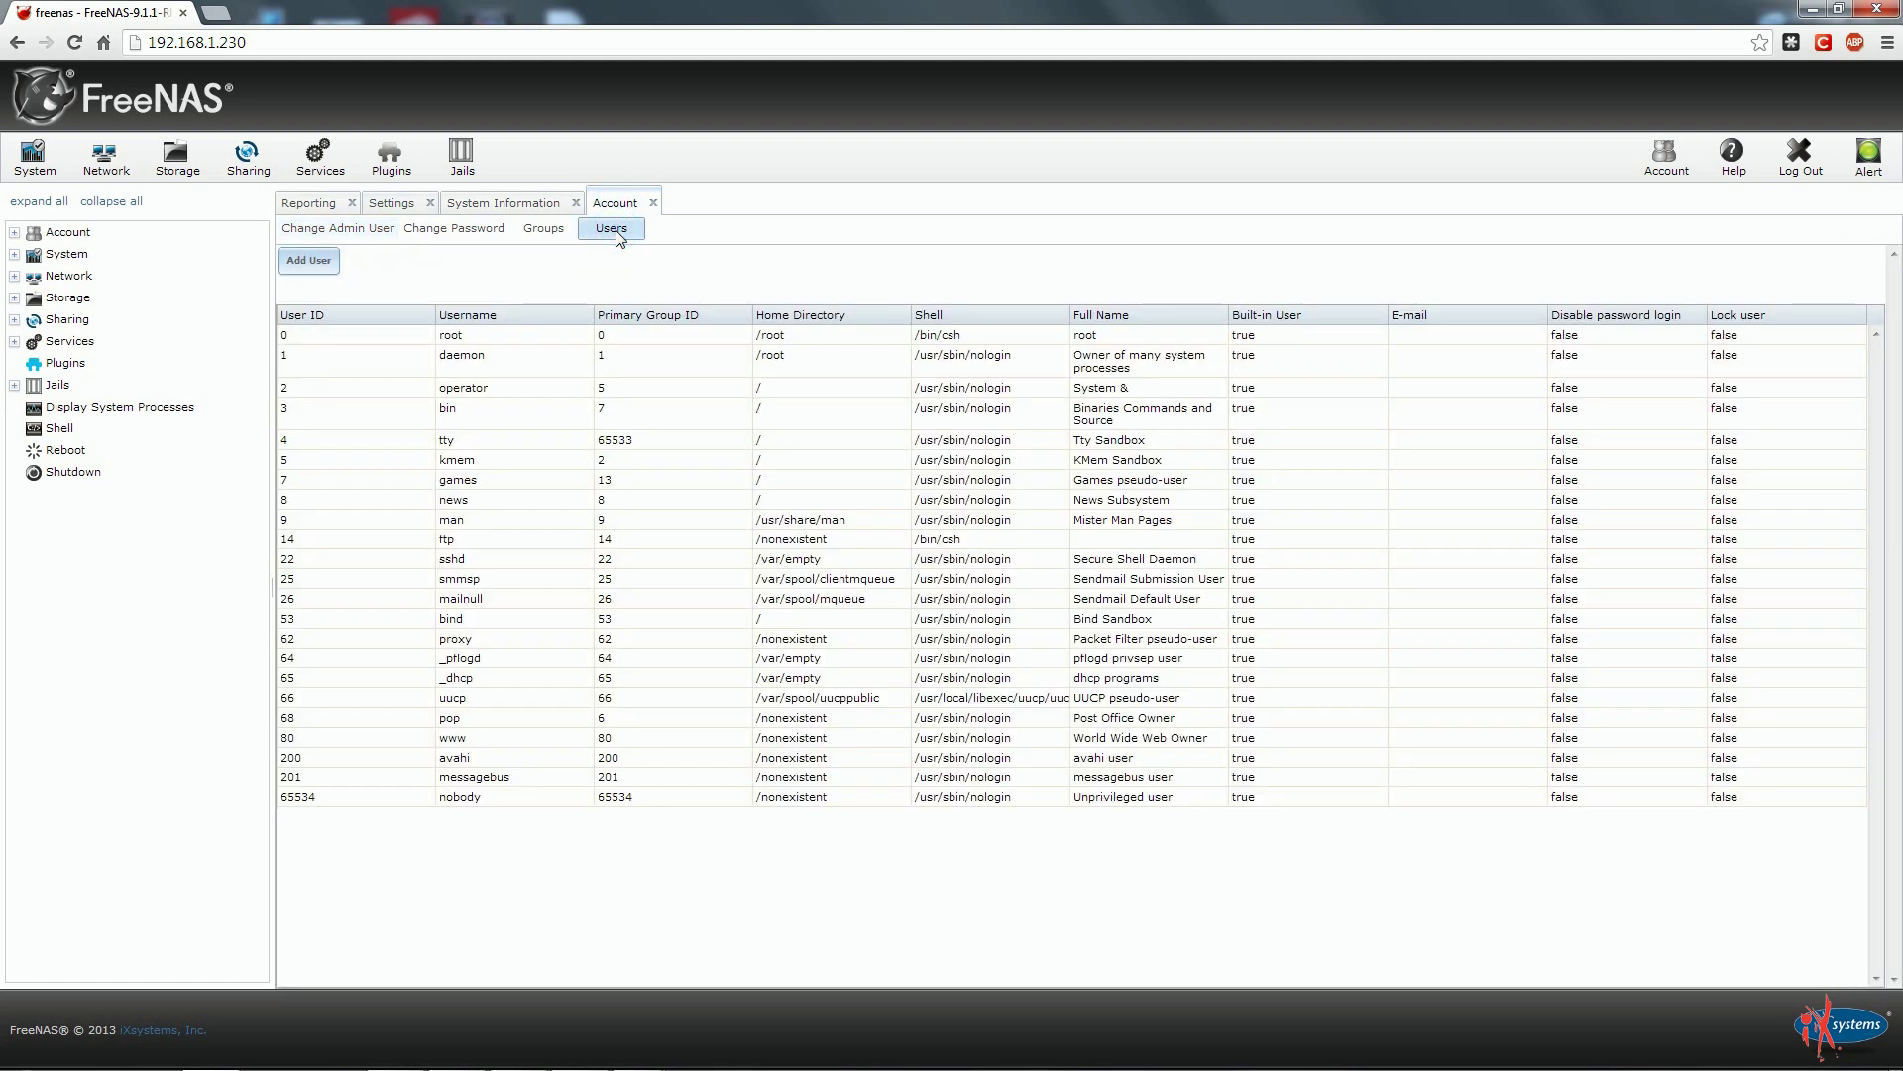
pyautogui.click(485, 340)
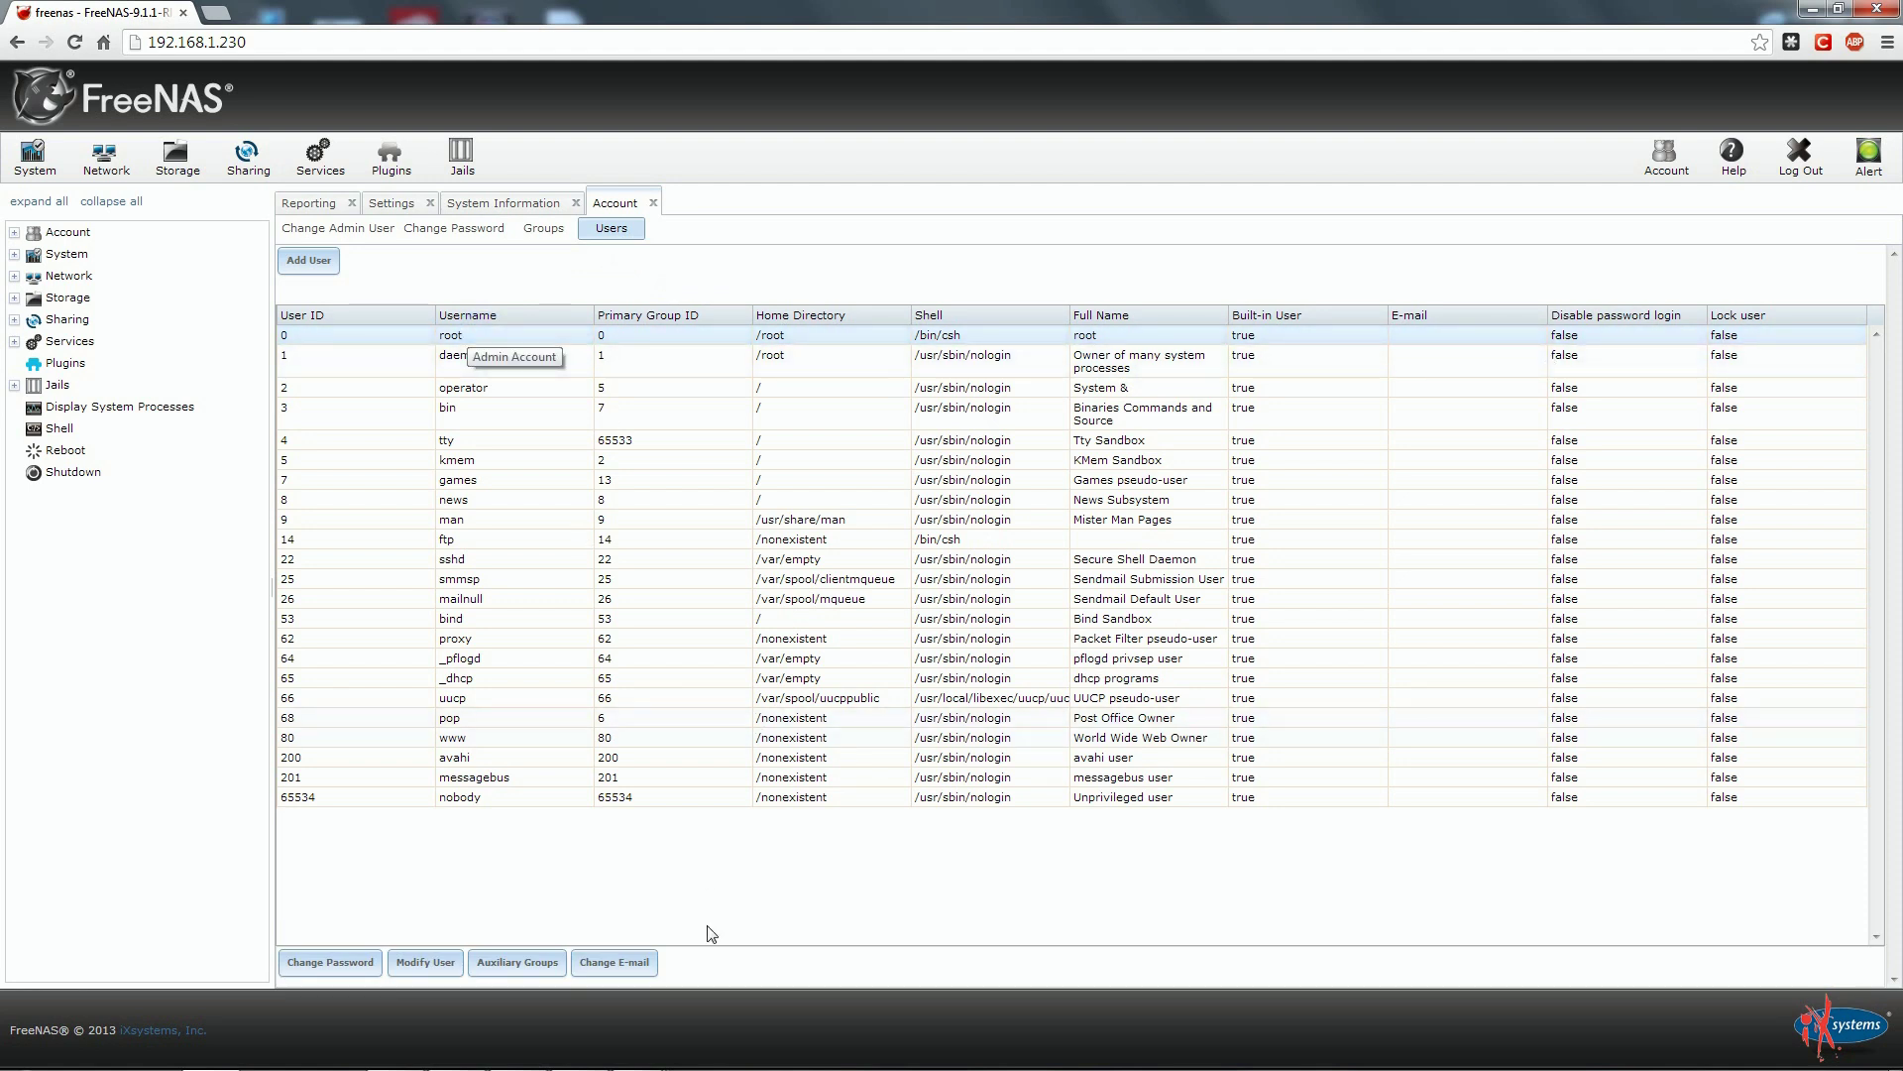
pyautogui.click(630, 964)
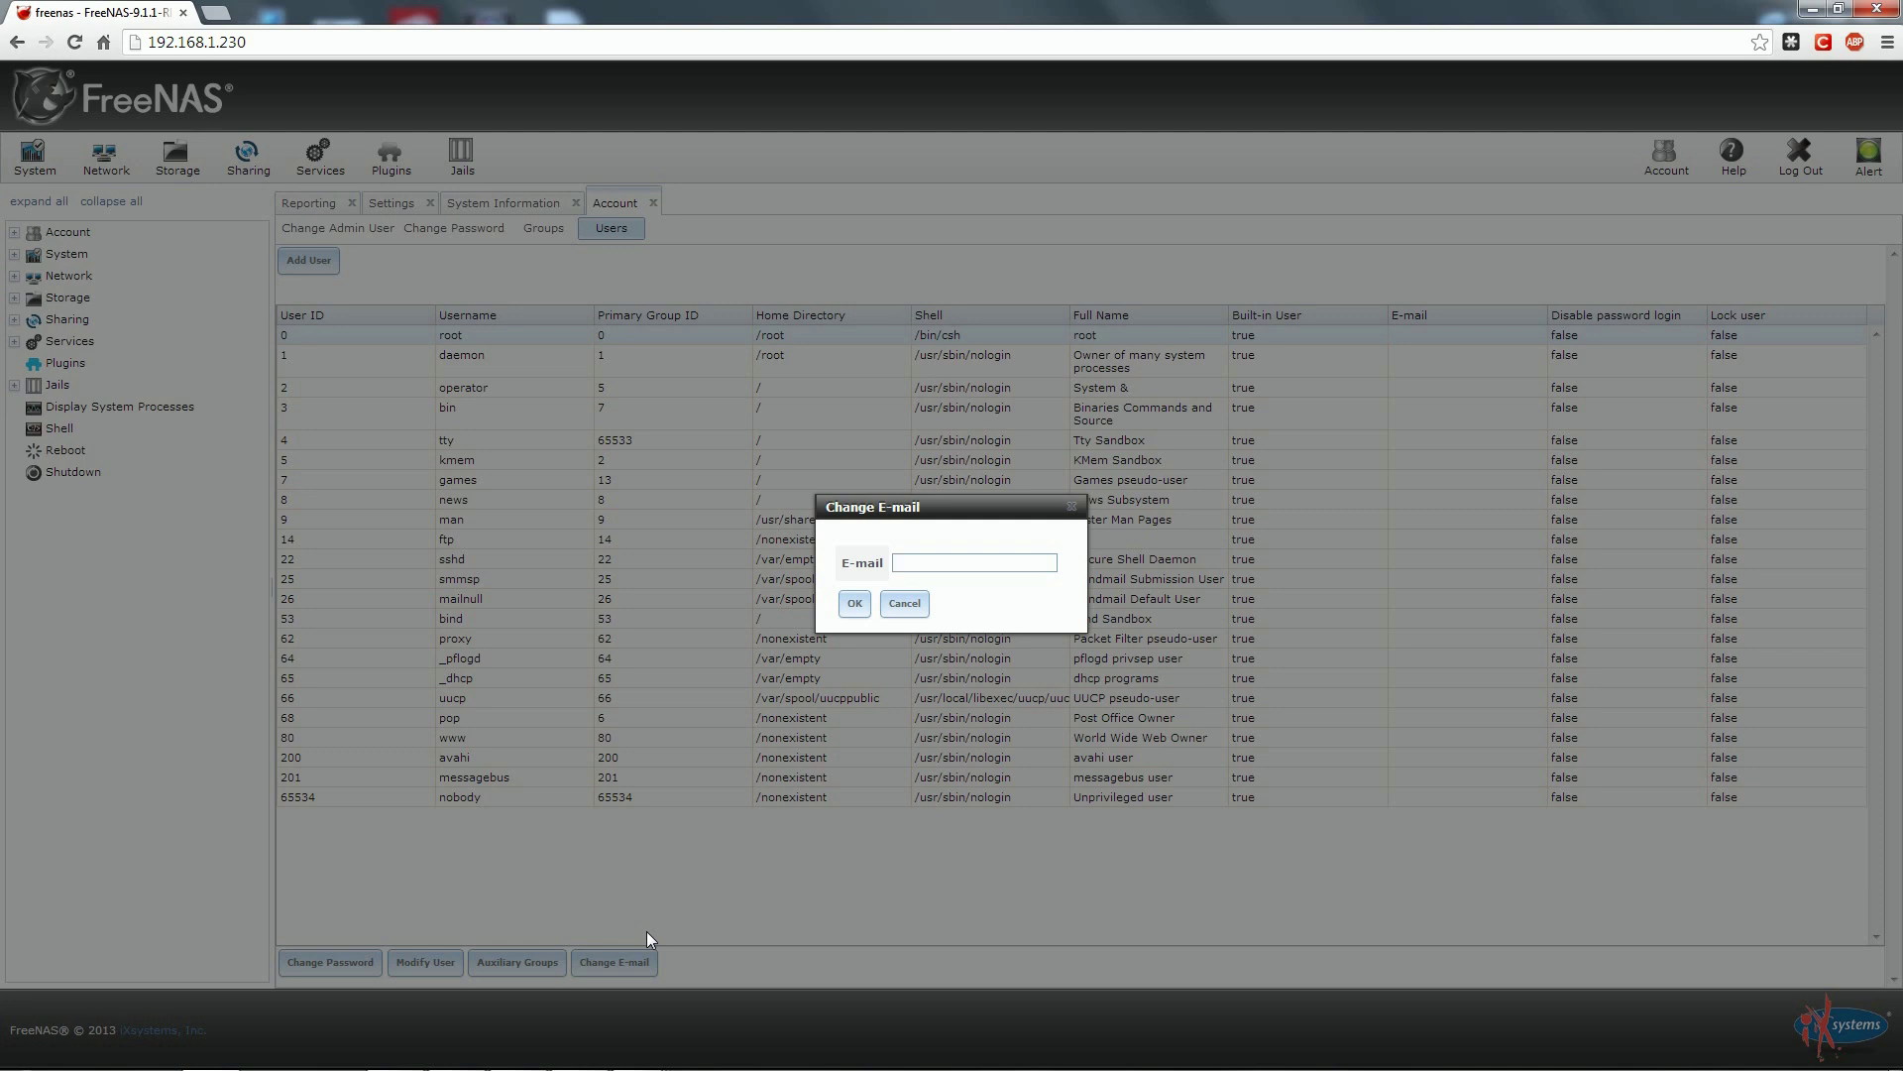
# Paste root's destination e-mail address into the E-mail field and confirm with OK.
pyautogui.hotkey('ctrl', 'v')
pyautogui.click(856, 601)
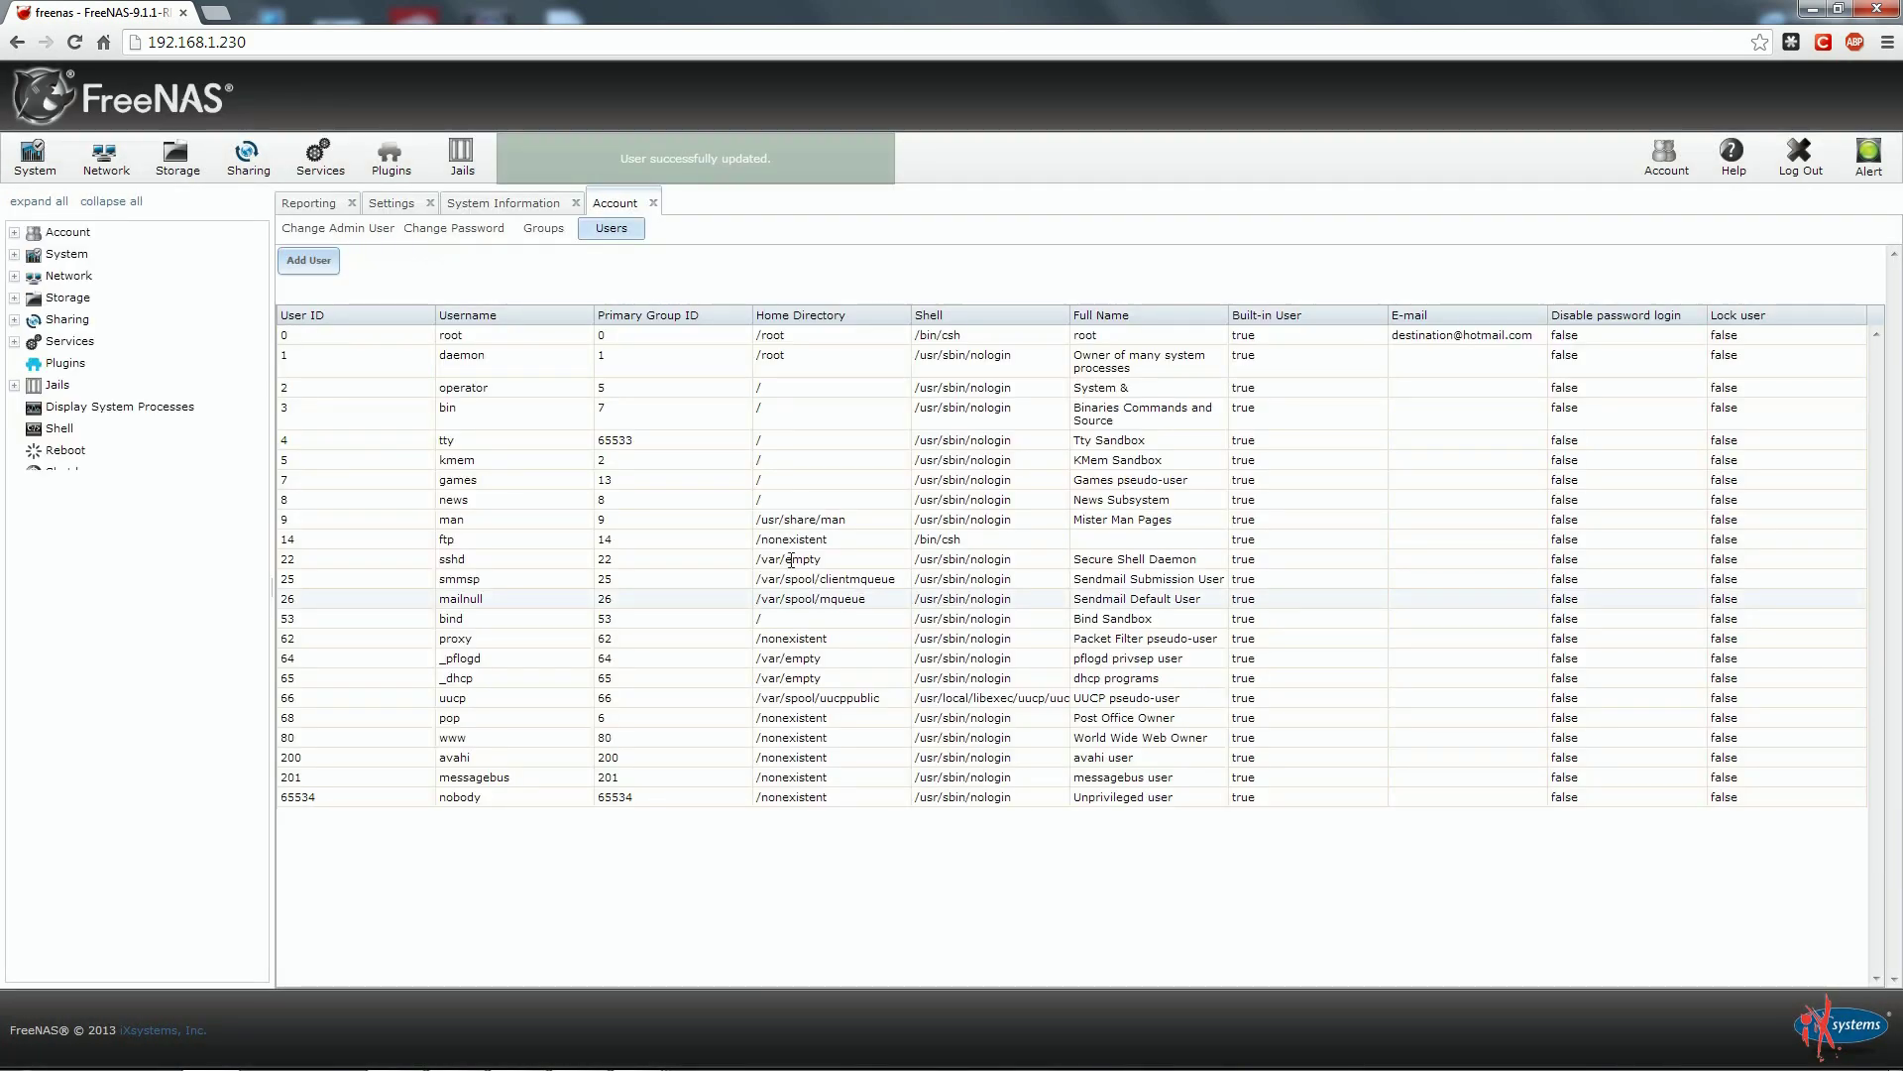
# Open System > Settings > Email and enter smtp-mail.outlook.com, port 587, TLS and SMTP authentication.
pyautogui.click(404, 206)
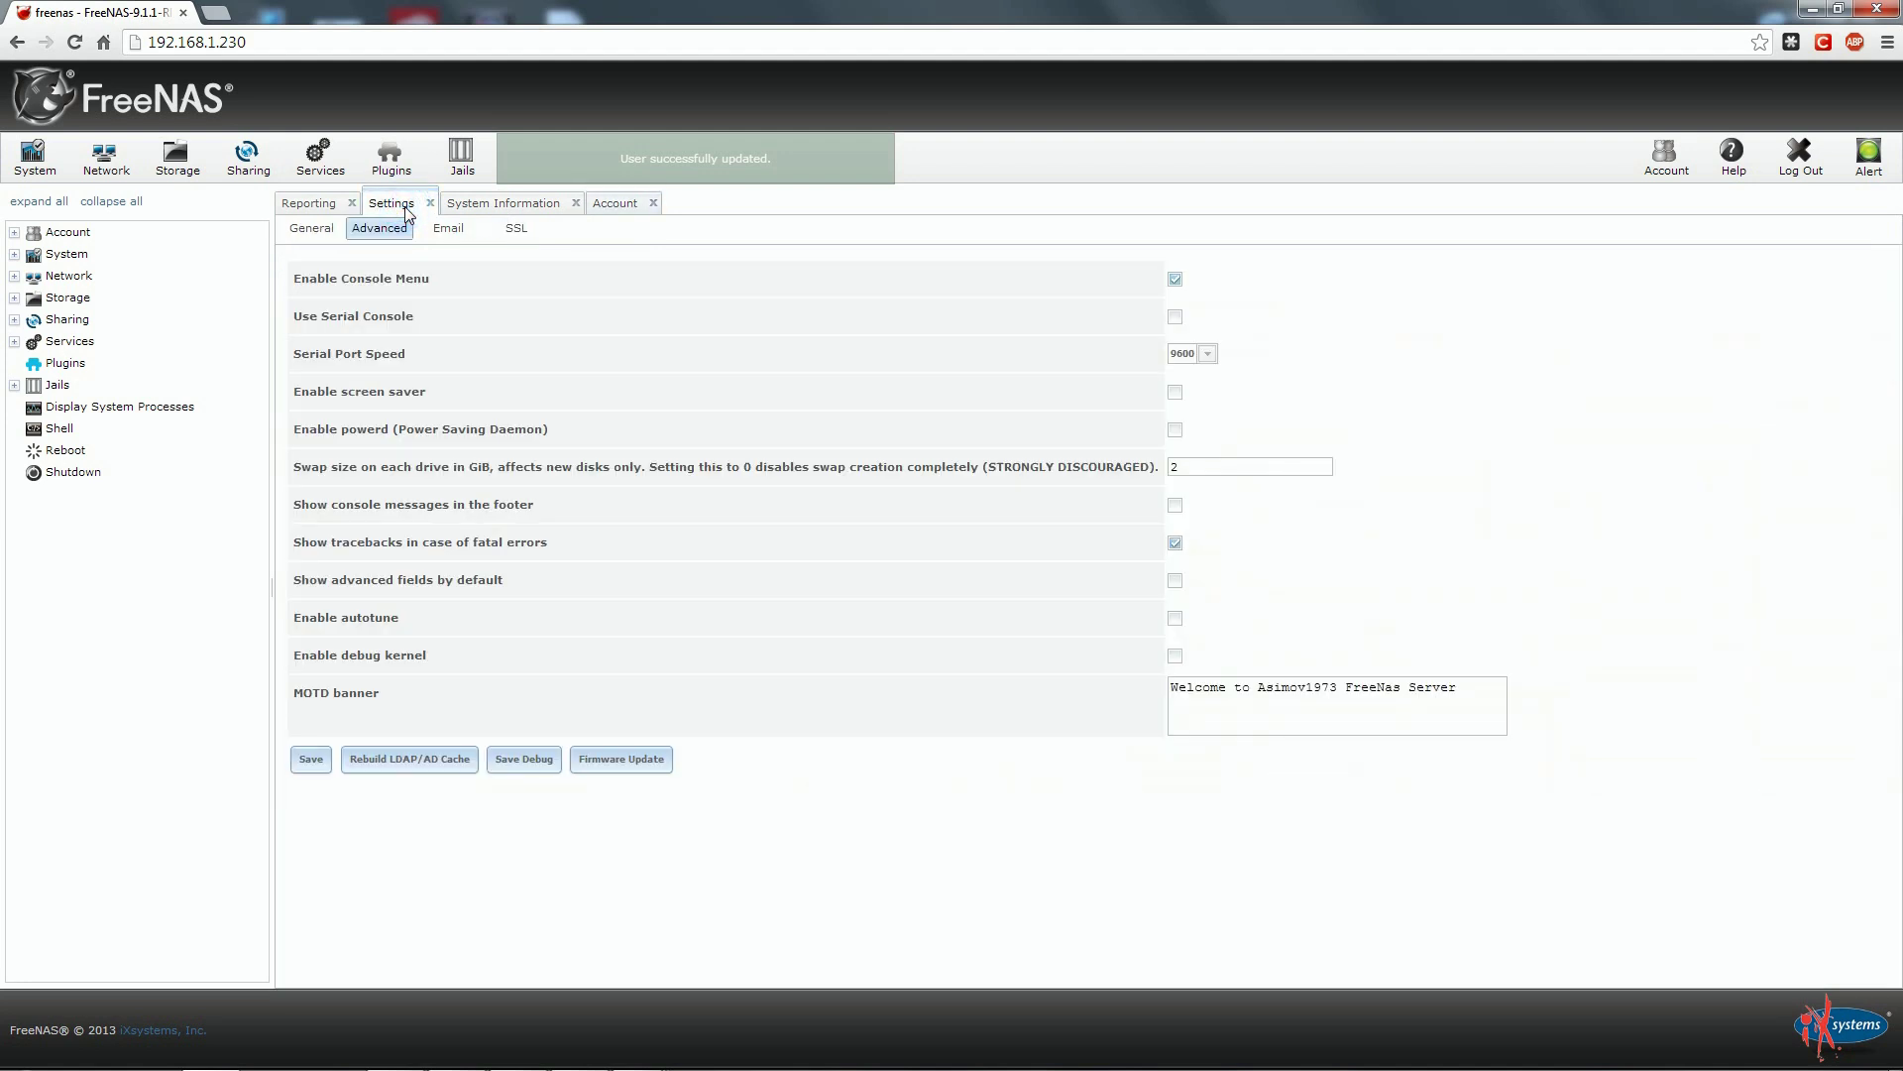
pyautogui.click(448, 229)
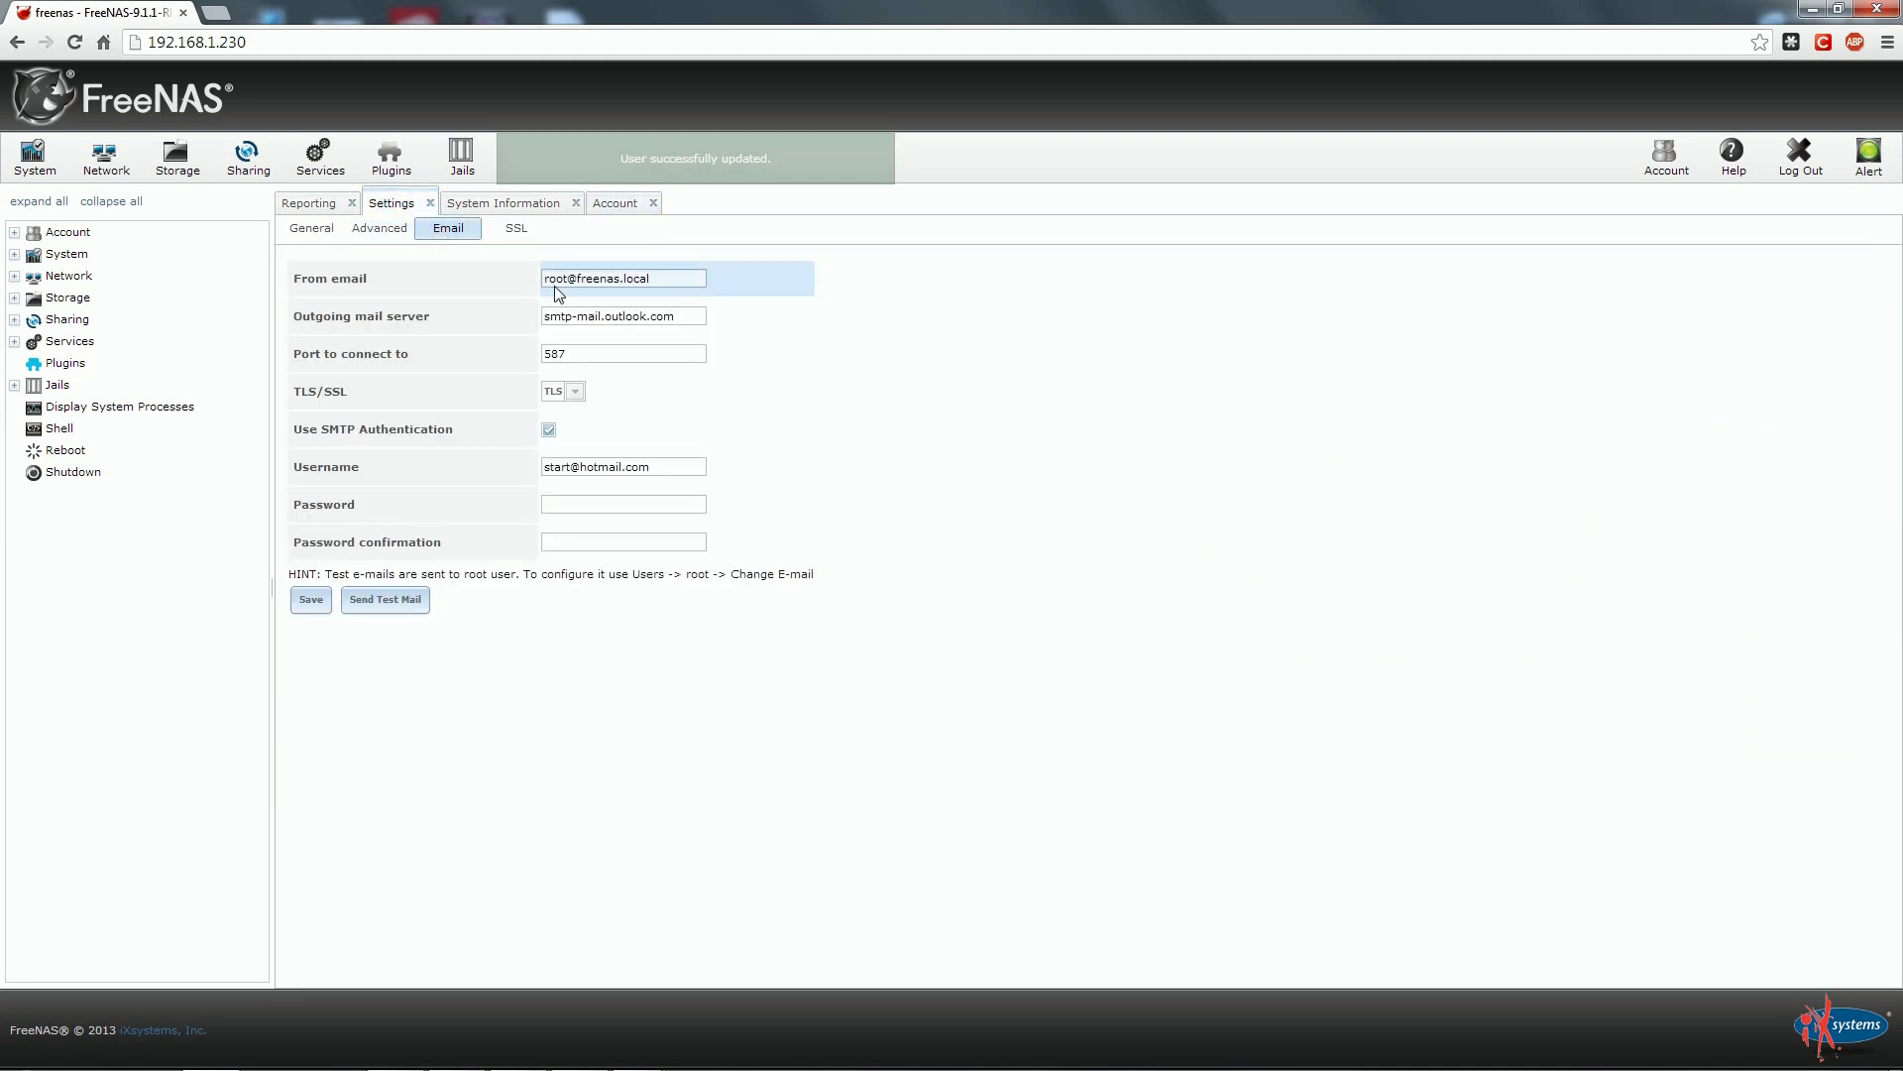
pyautogui.click(685, 322)
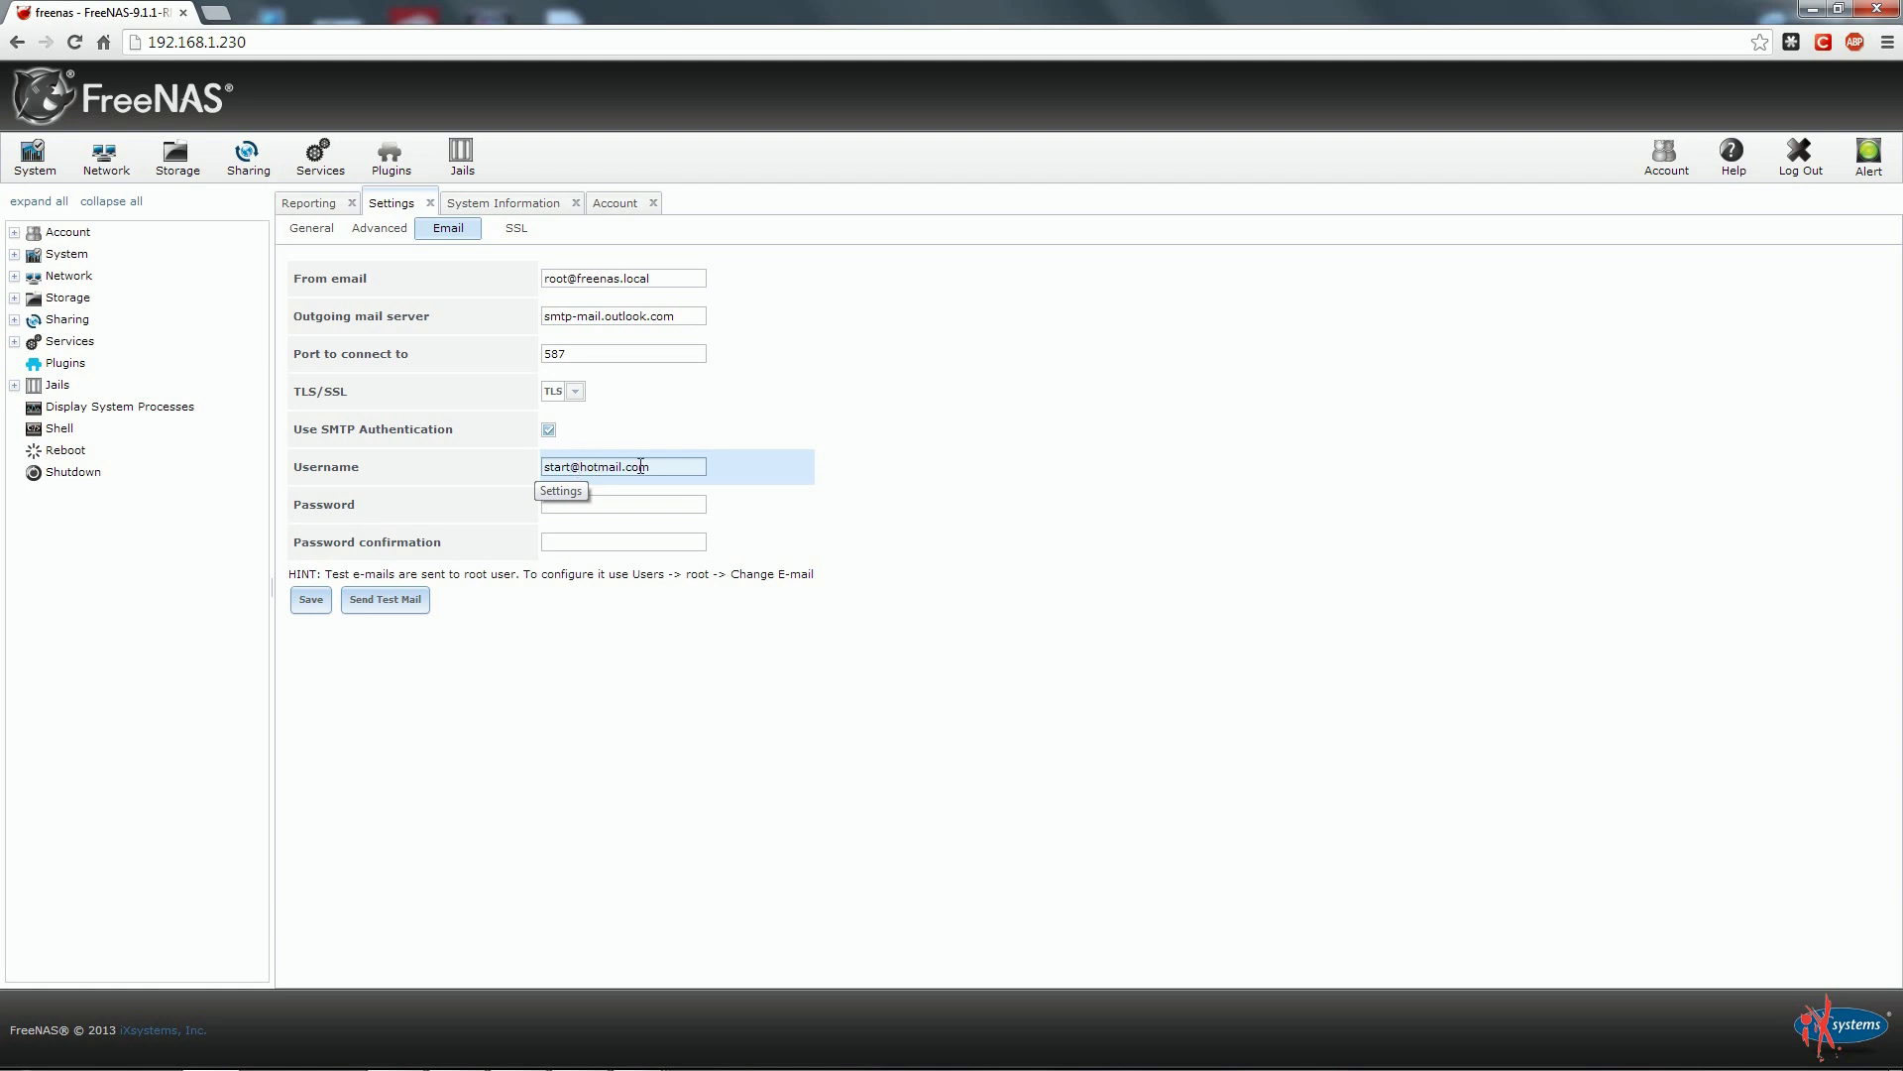
# Enter and confirm the SMTP account password, then save the e-mail settings.
pyautogui.click(617, 506)
pyautogui.write('*****')
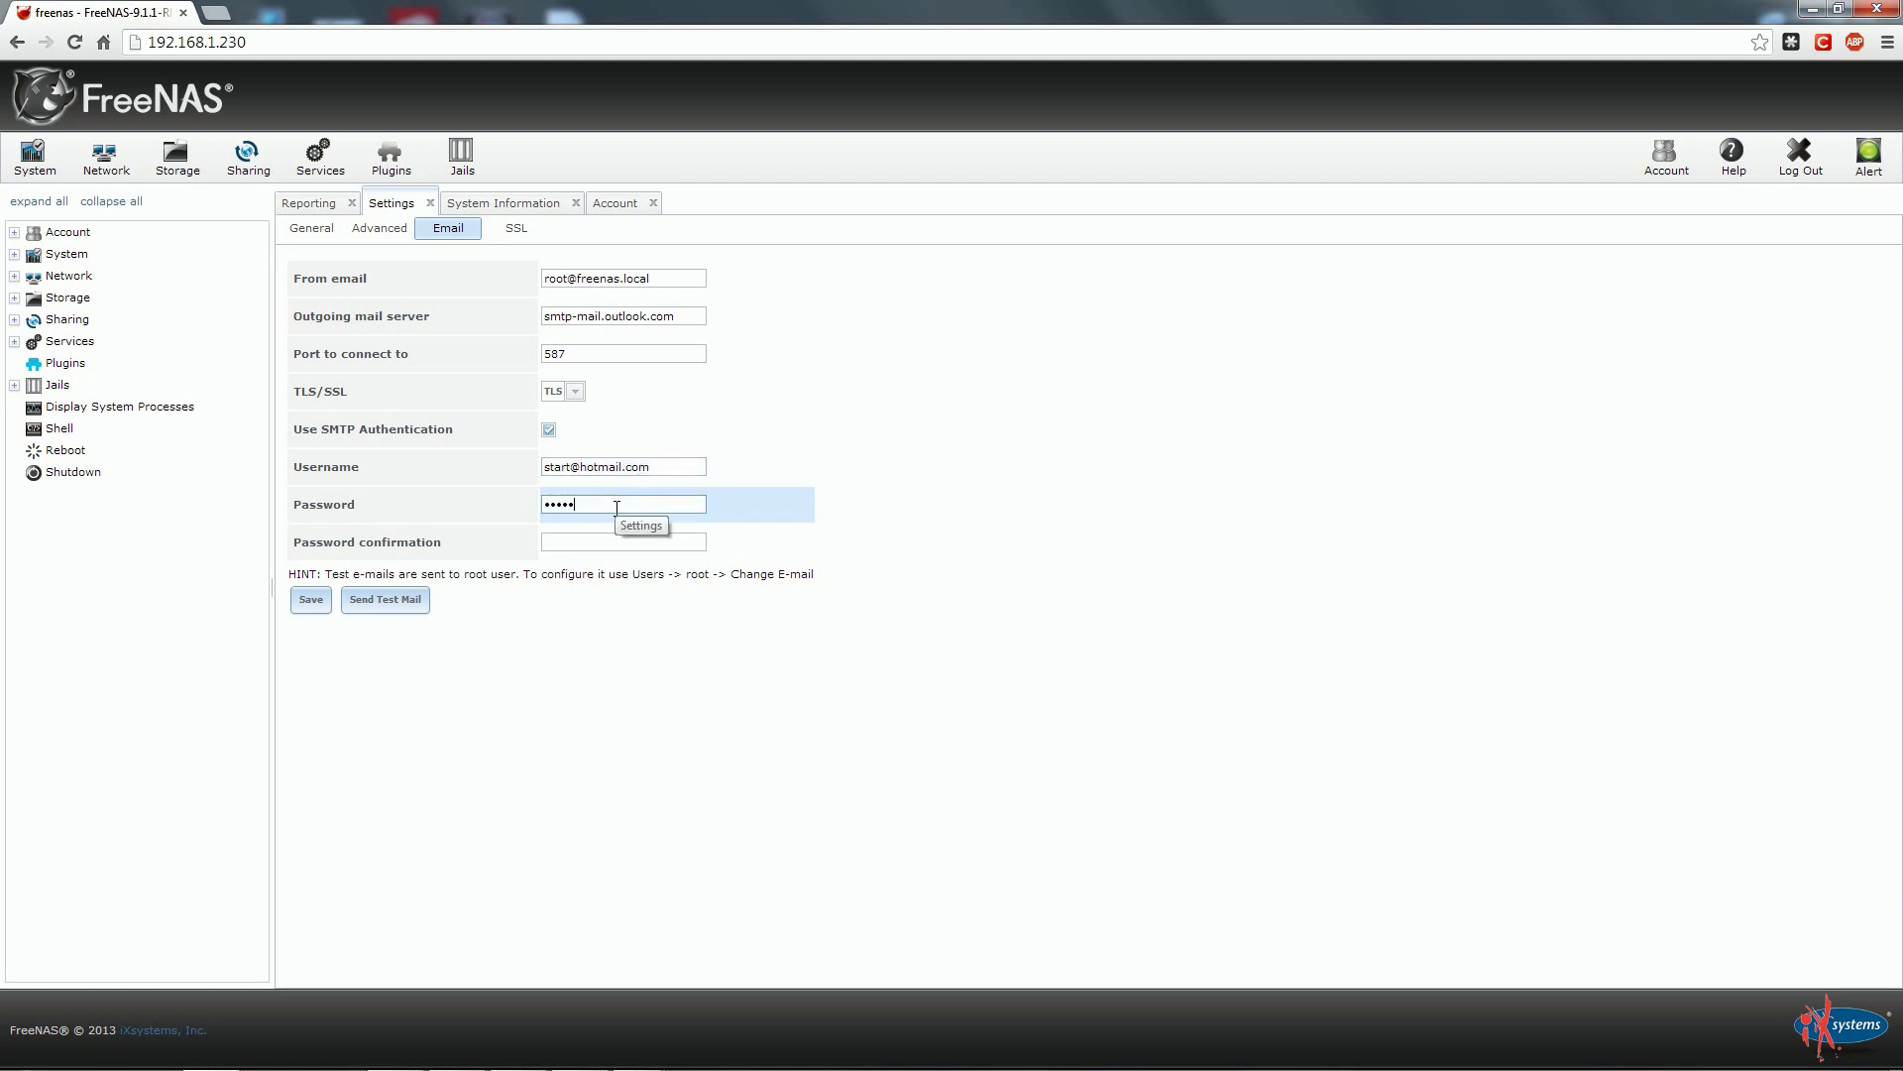
pyautogui.click(618, 541)
pyautogui.write('*****')
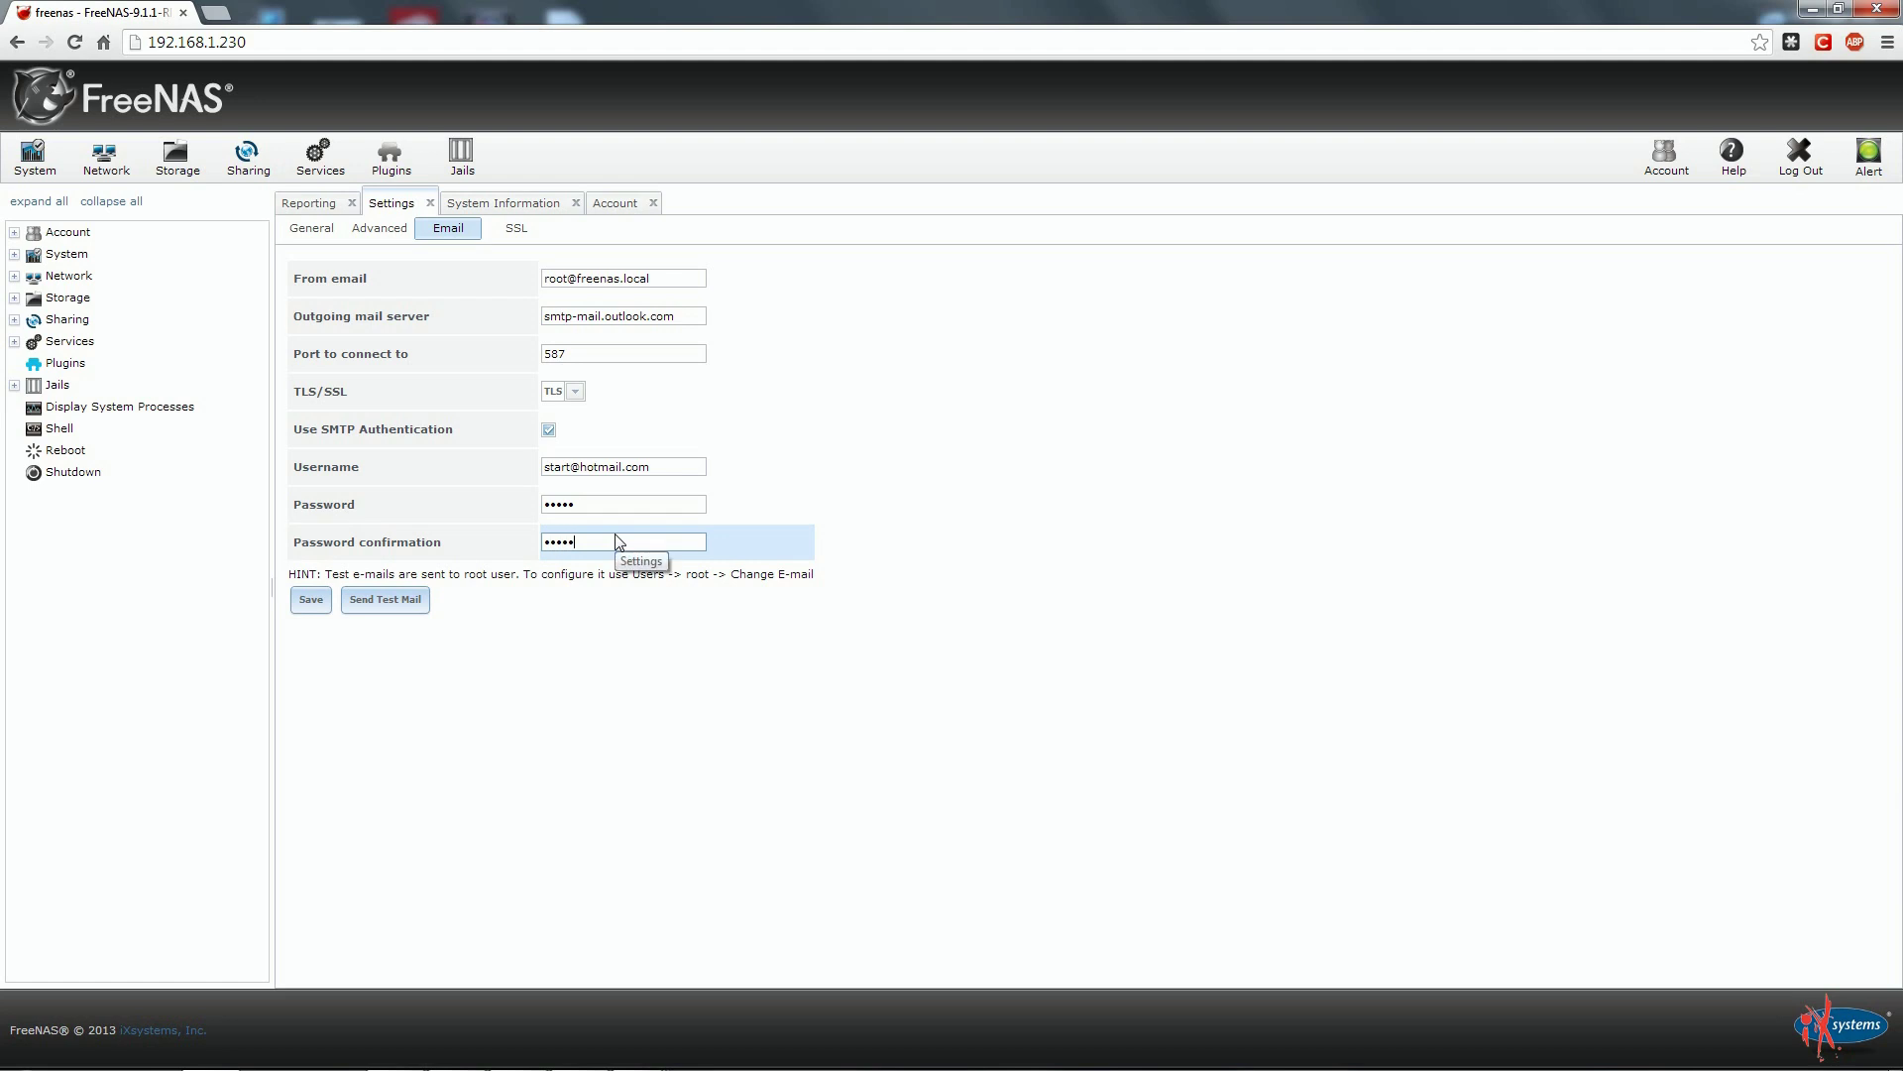
pyautogui.click(308, 601)
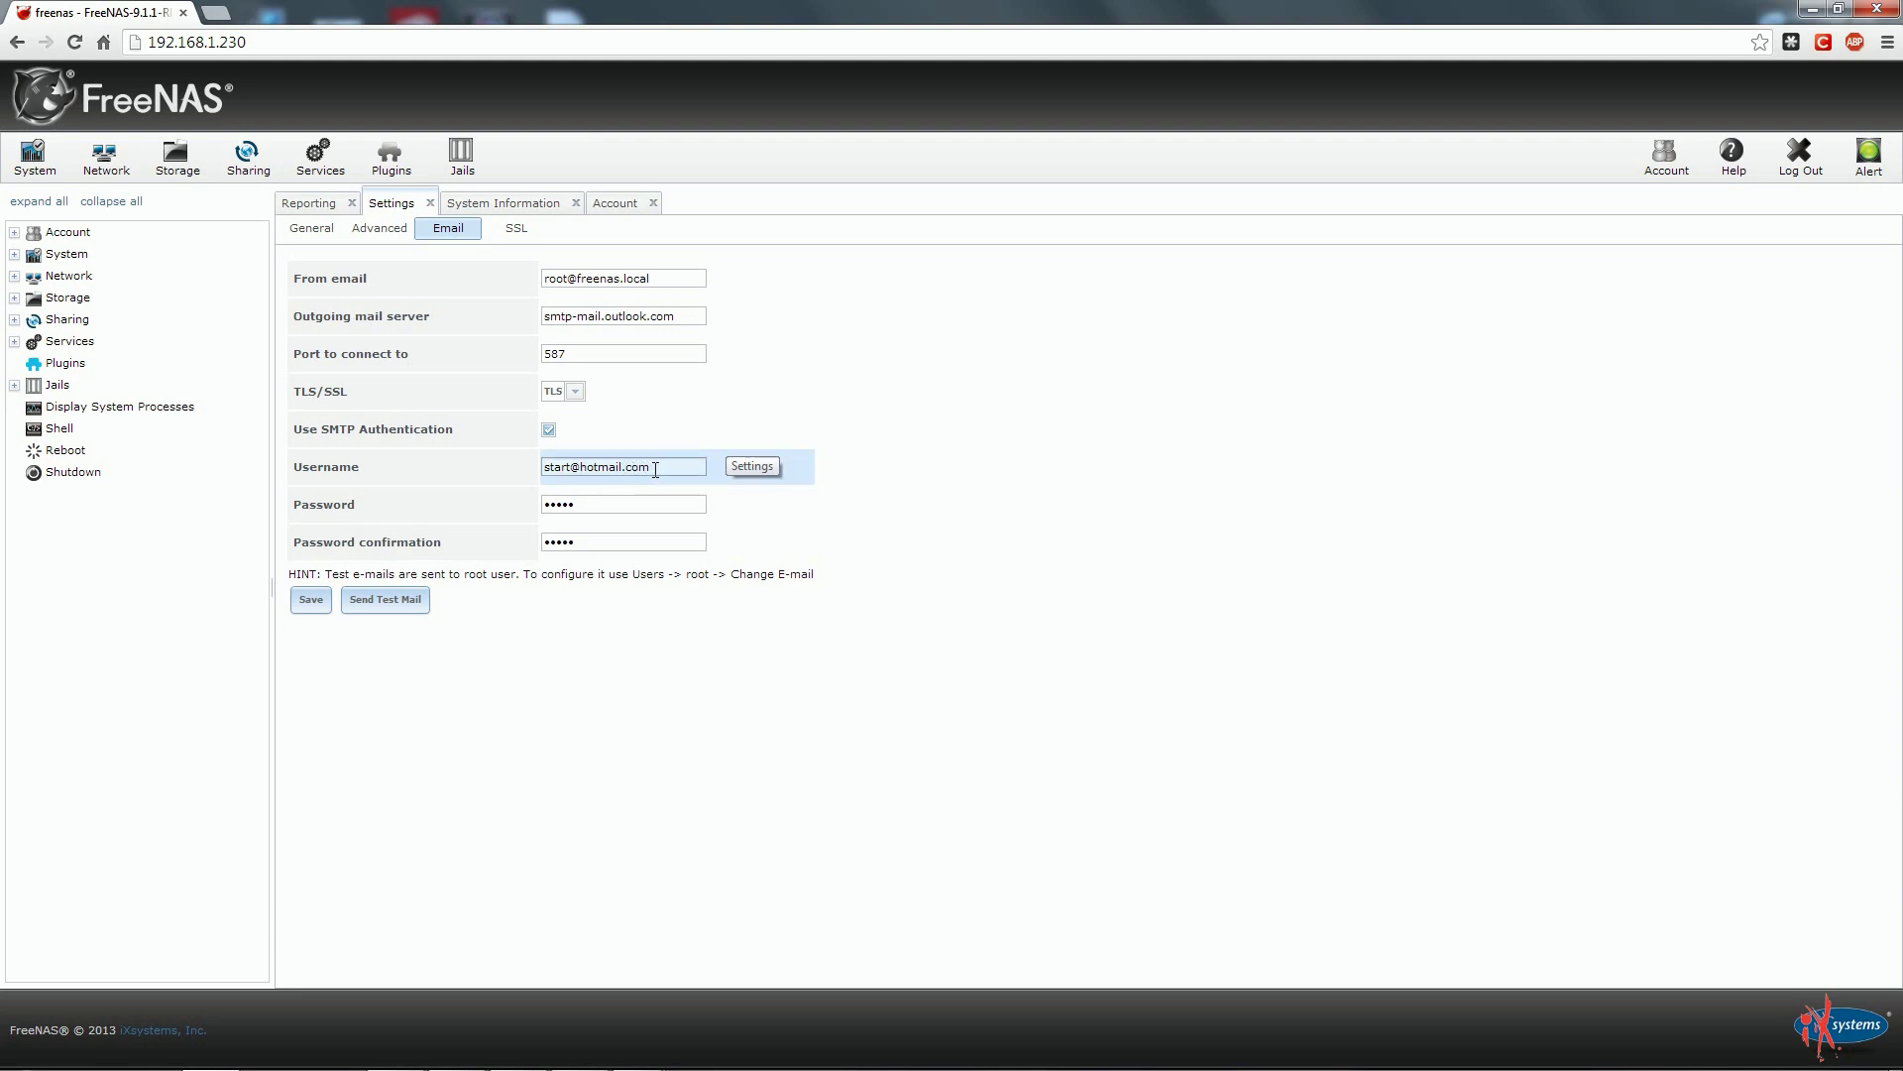
pyautogui.click(615, 202)
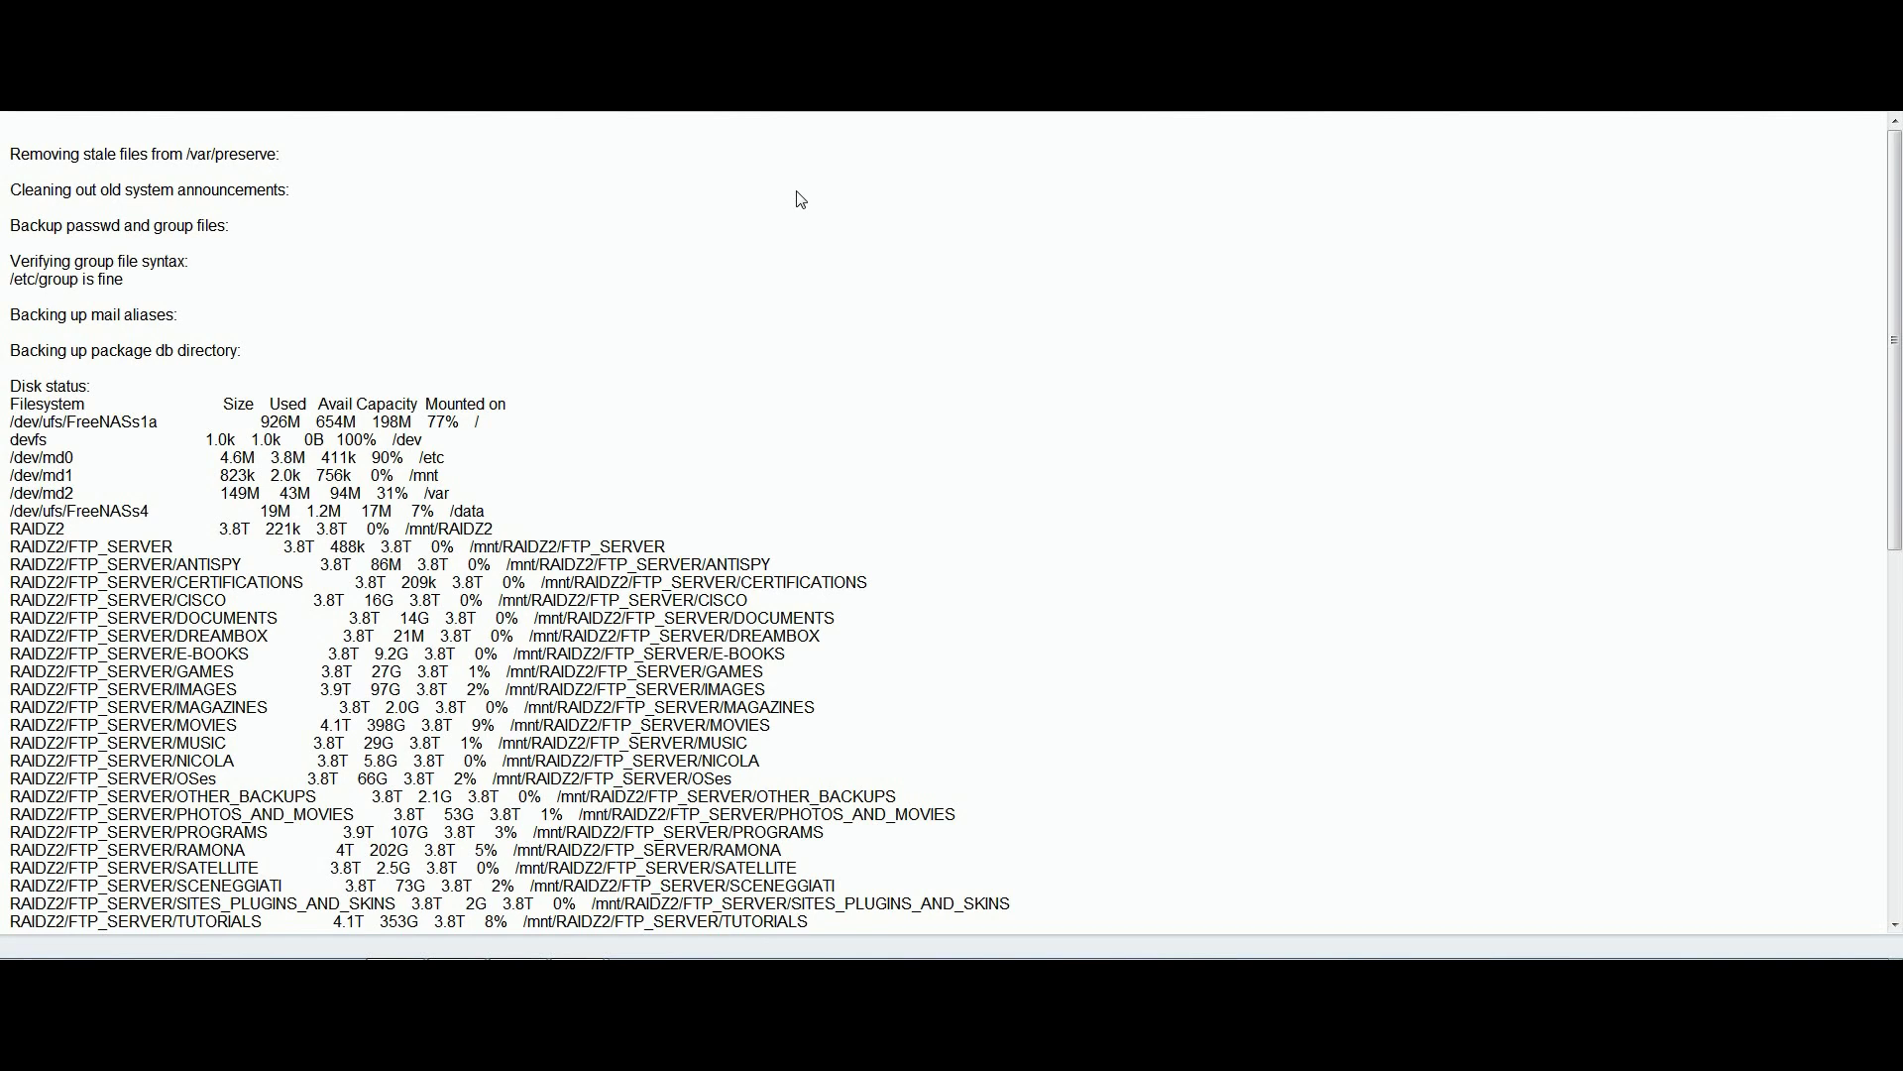
pyautogui.scroll(-2, 801, 200)
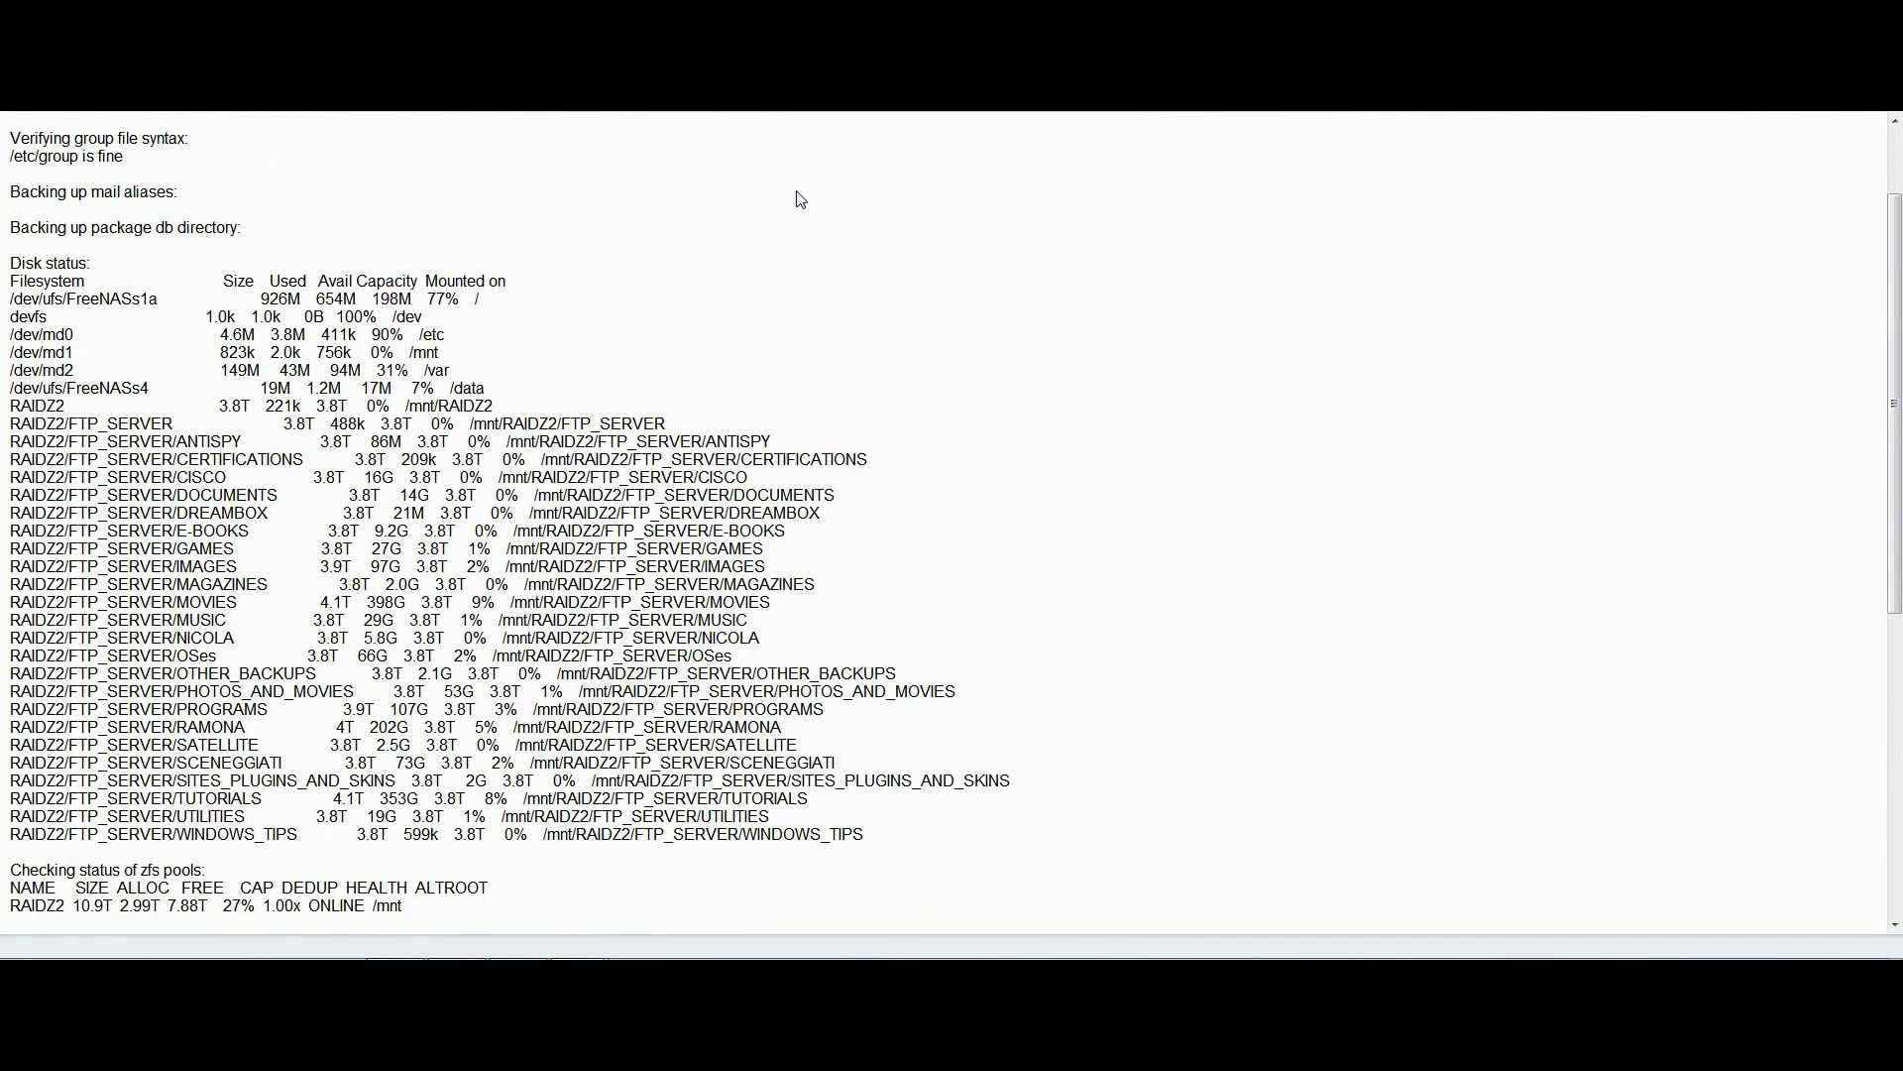
pyautogui.scroll(-2, 801, 200)
pyautogui.scroll(-4, 801, 201)
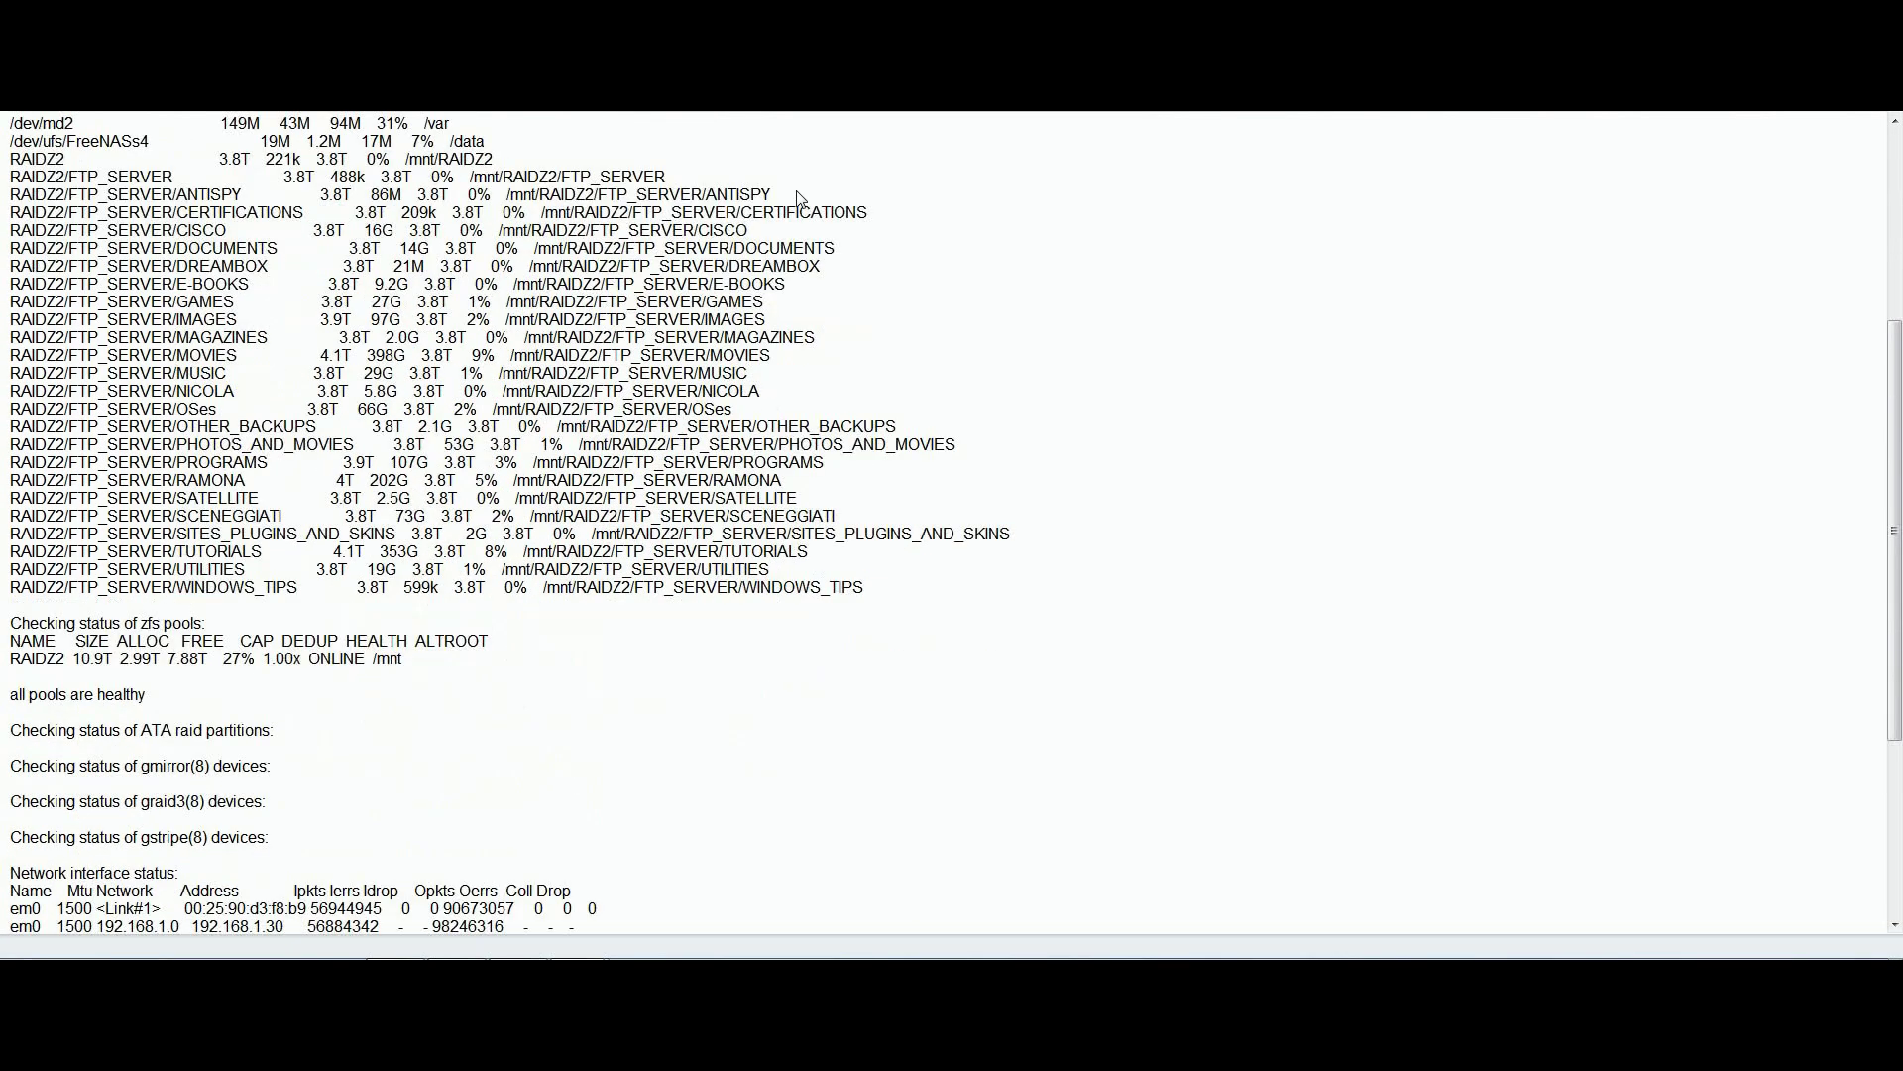
pyautogui.scroll(-2, 801, 200)
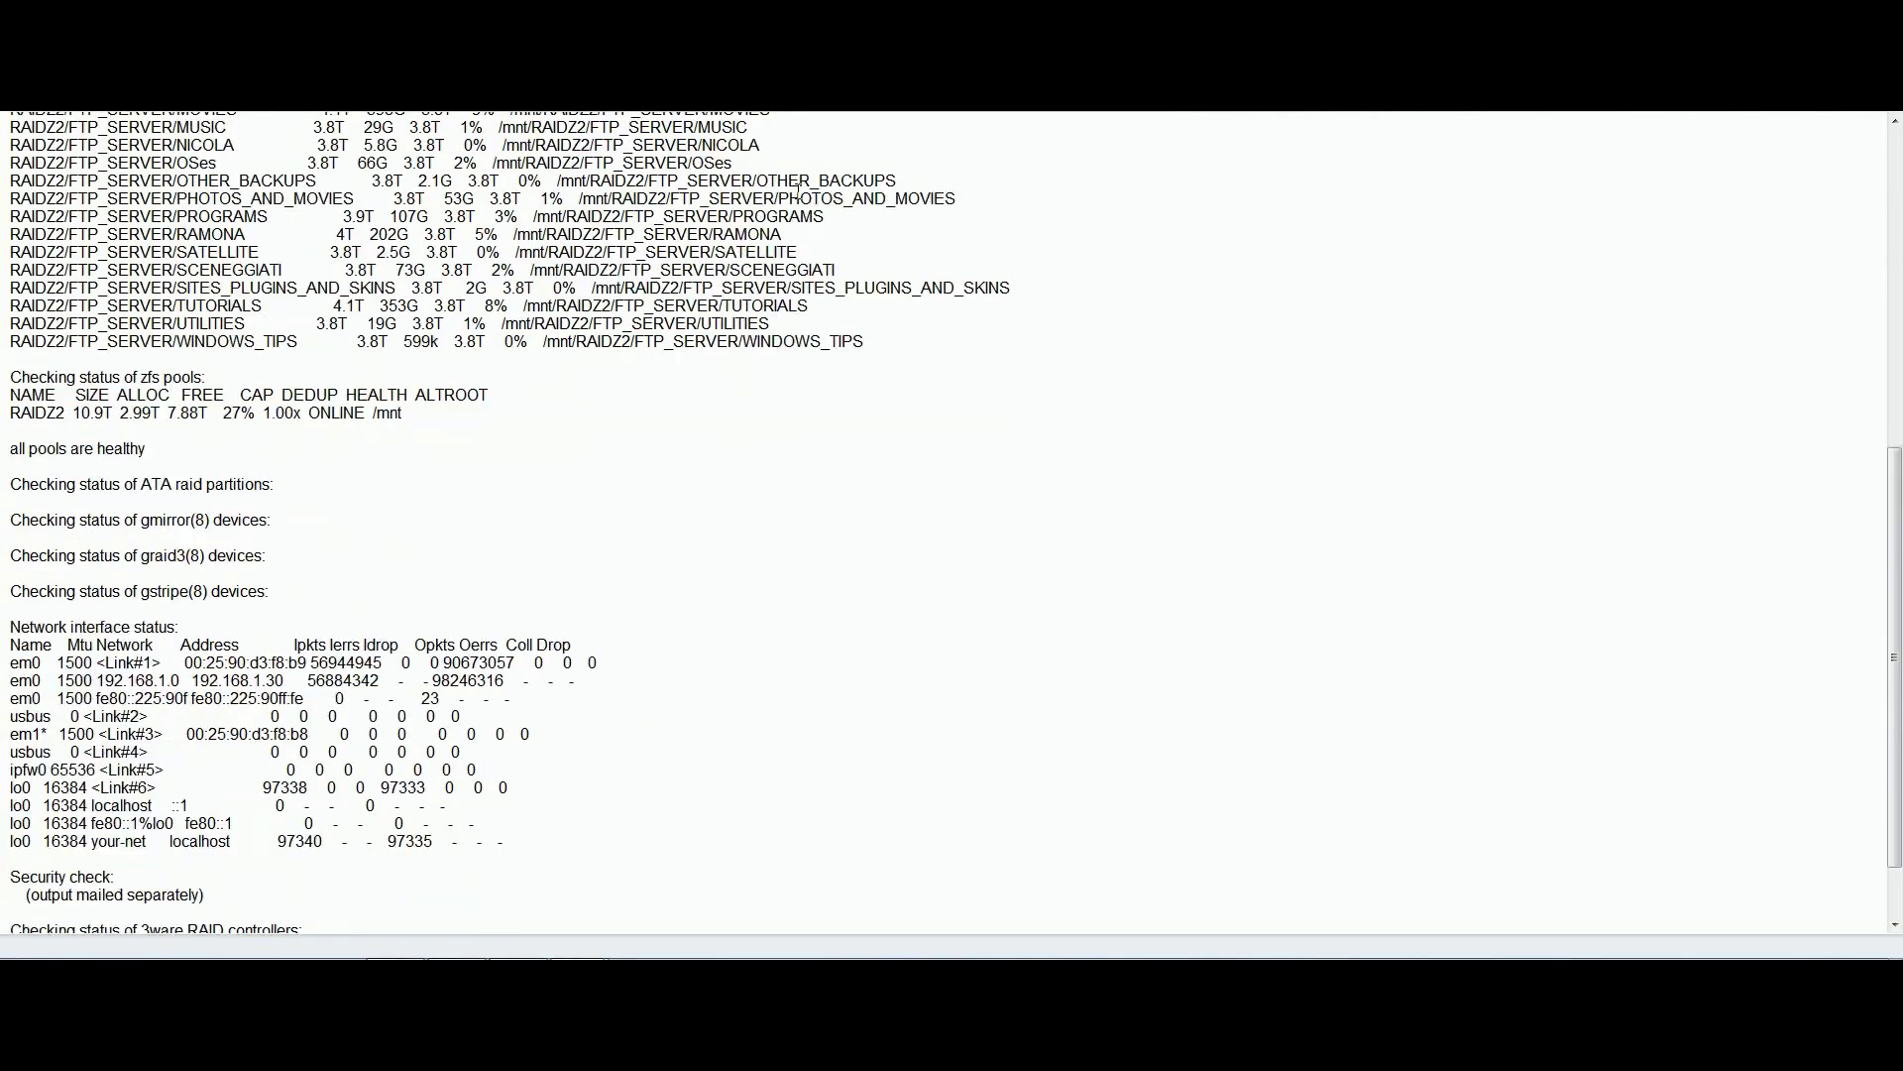
pyautogui.scroll(-2, 799, 190)
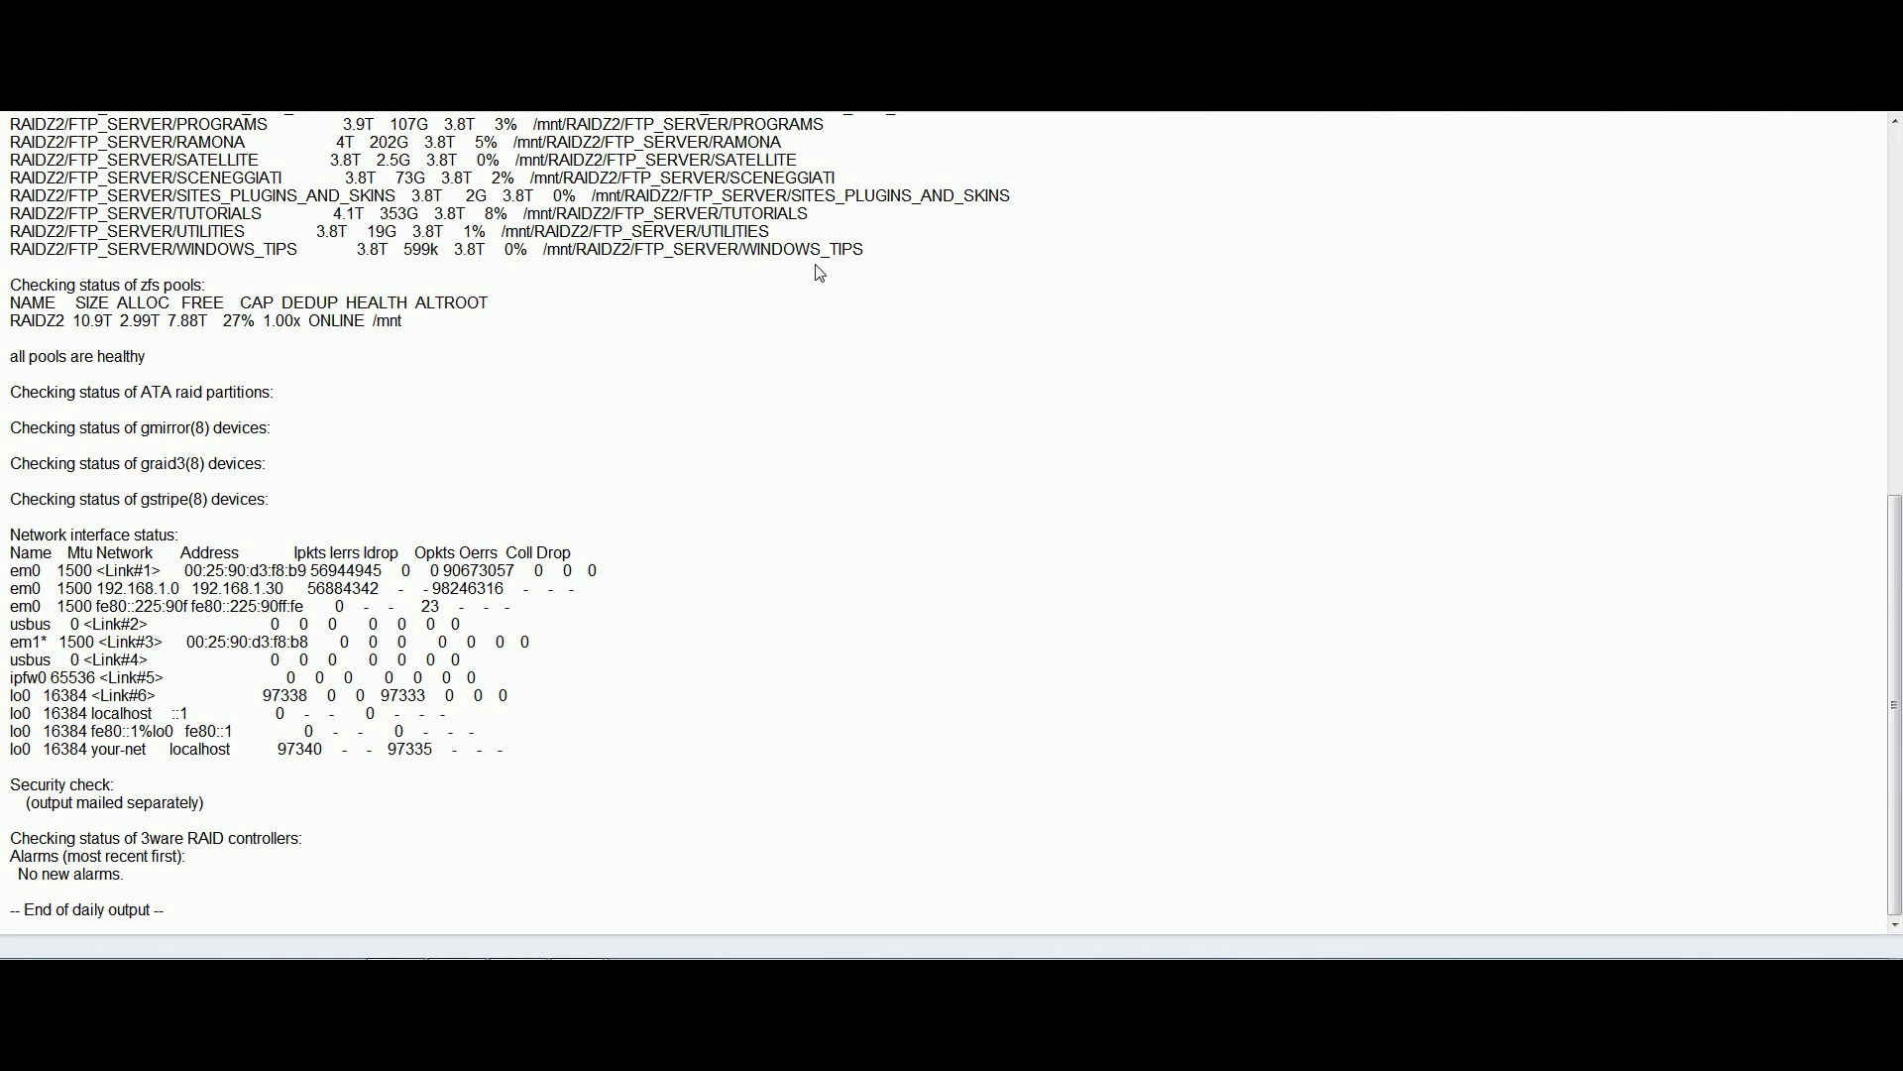
pyautogui.scroll(6, 819, 269)
pyautogui.scroll(5, 819, 270)
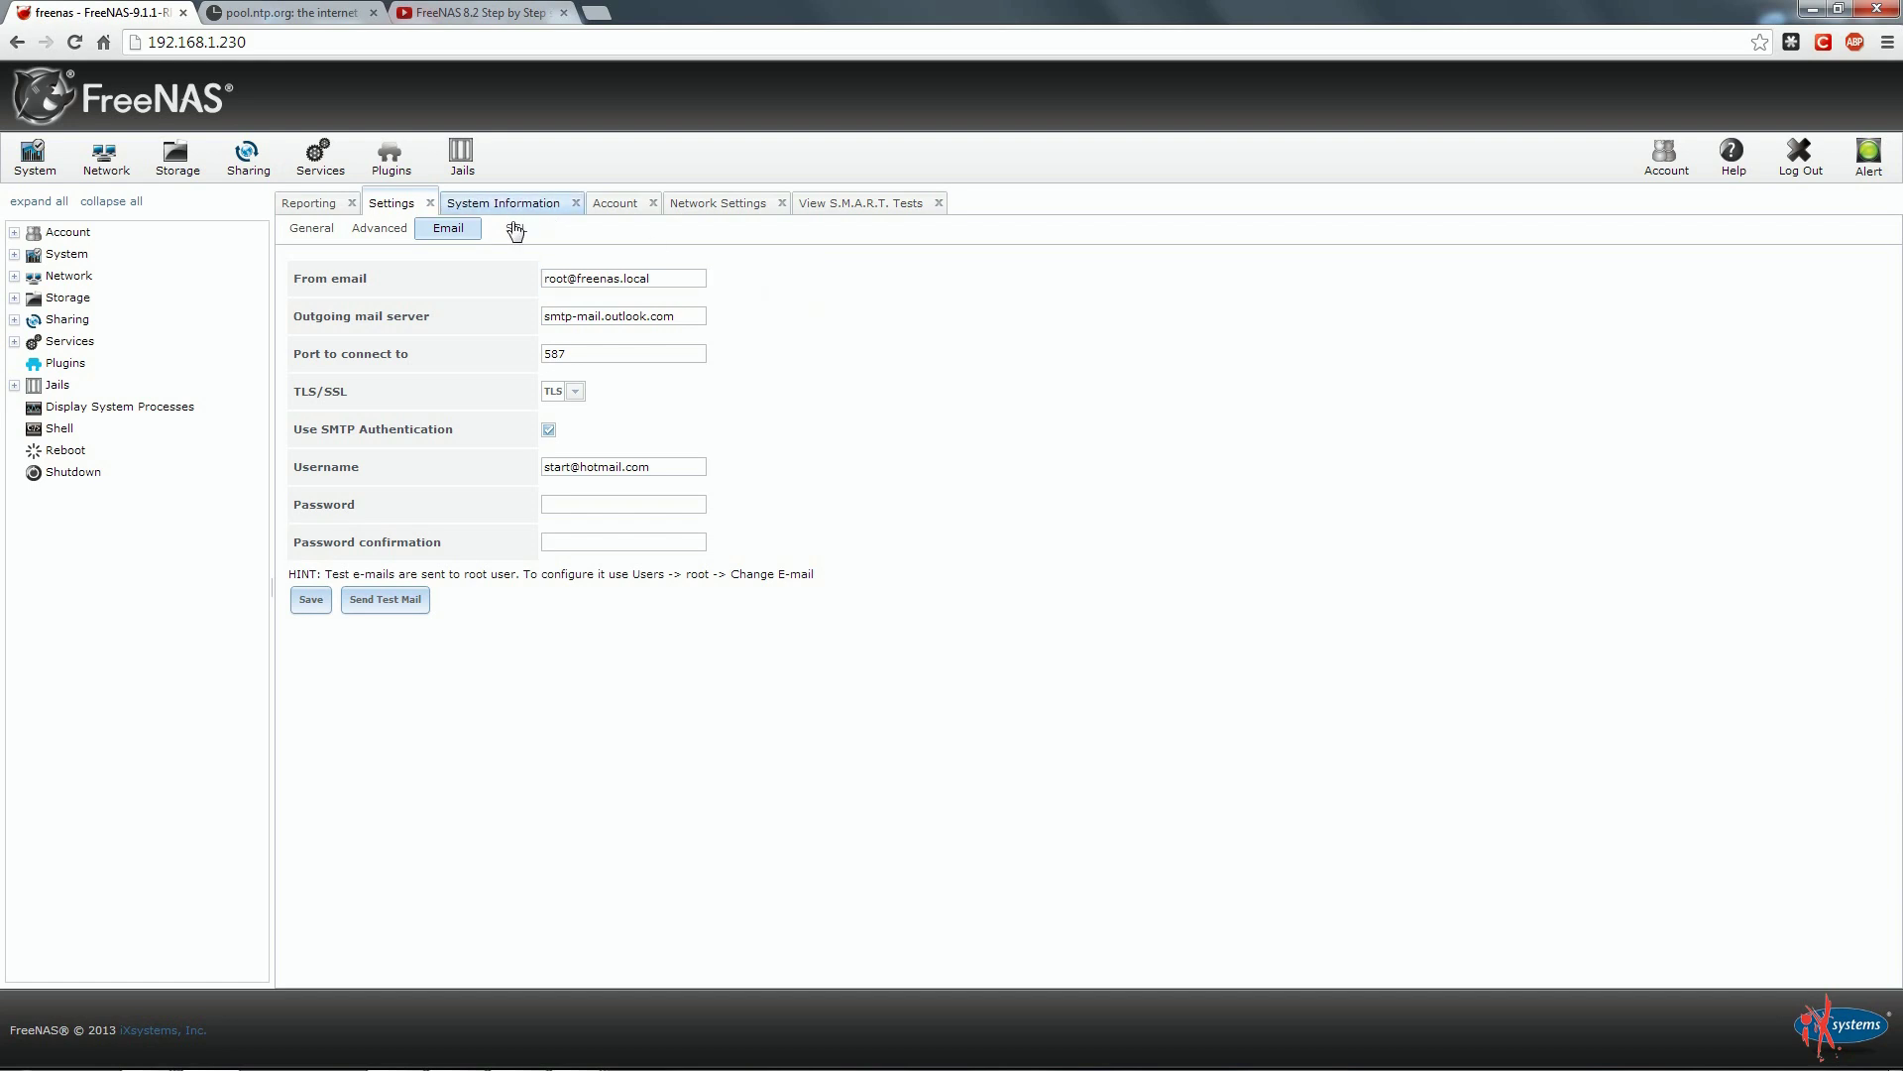
# Open Network > Global Configuration from the settings tree.
pyautogui.click(714, 204)
pyautogui.click(347, 230)
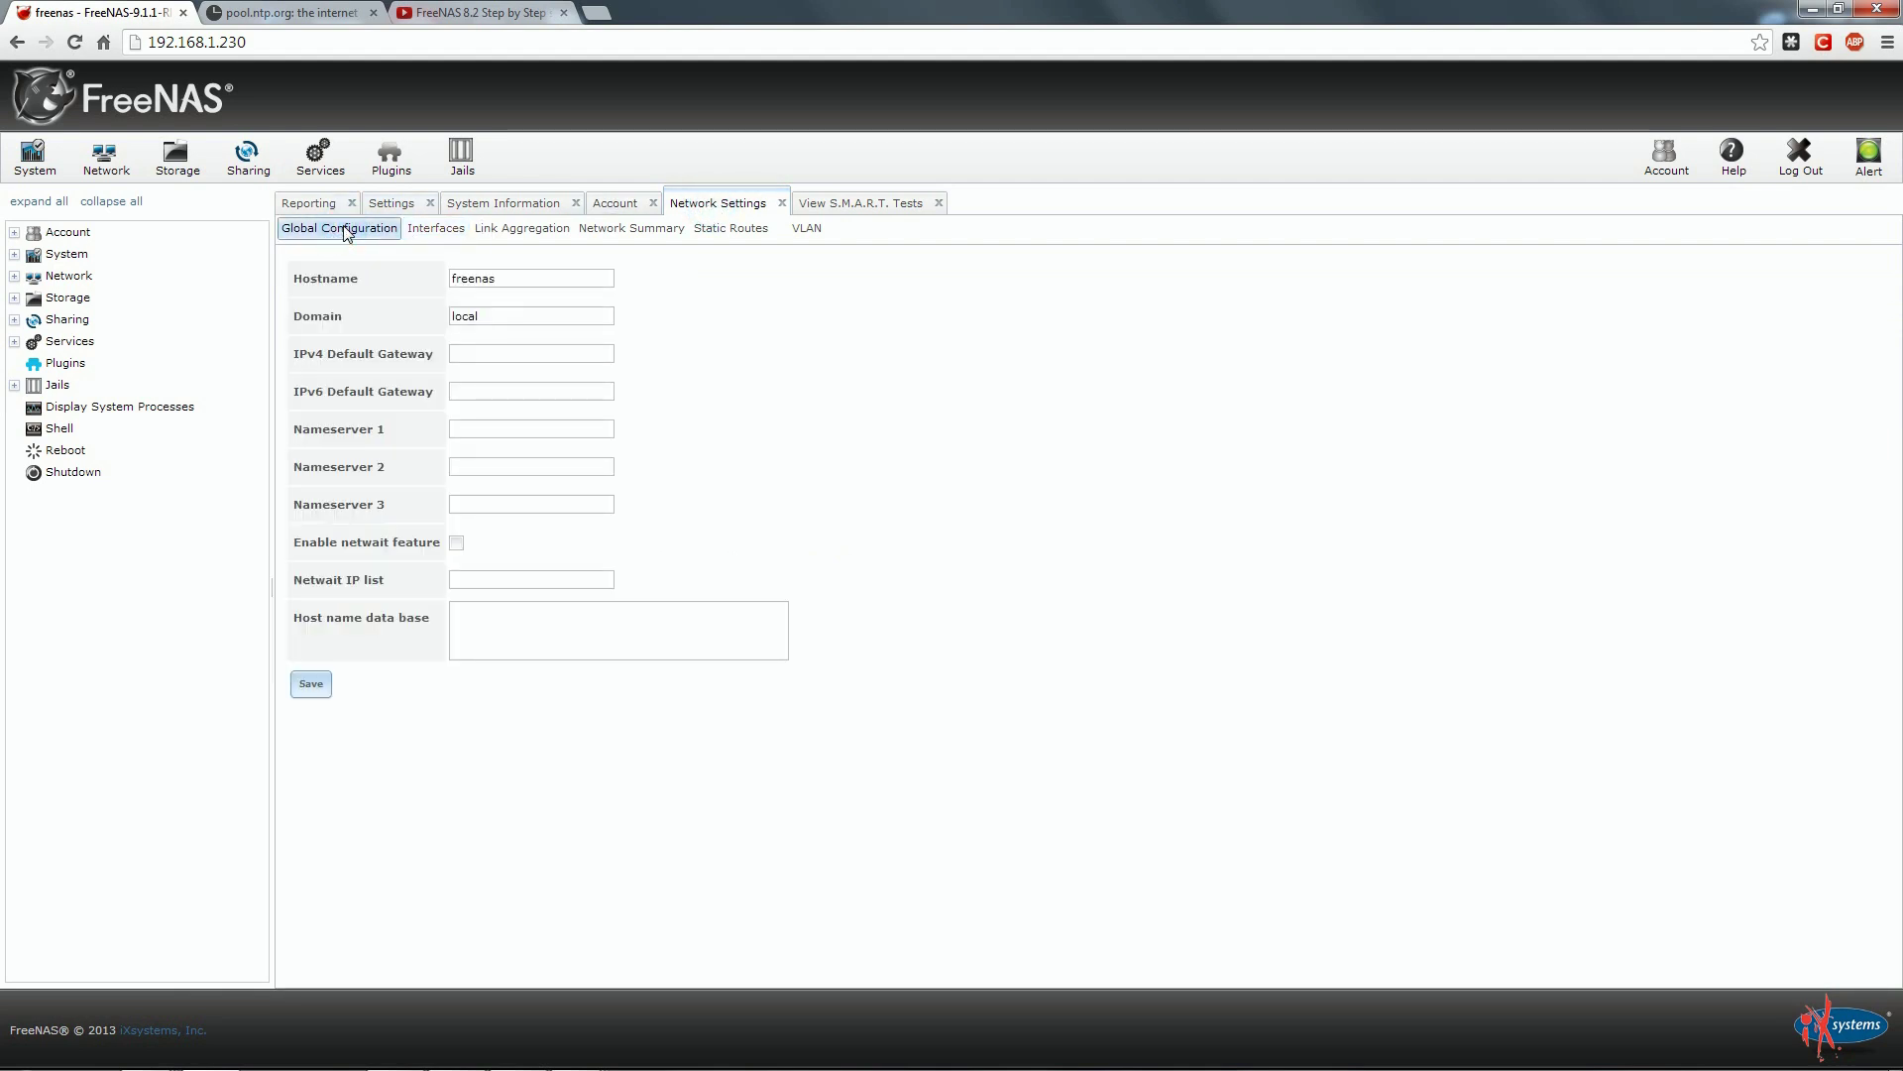
pyautogui.click(416, 206)
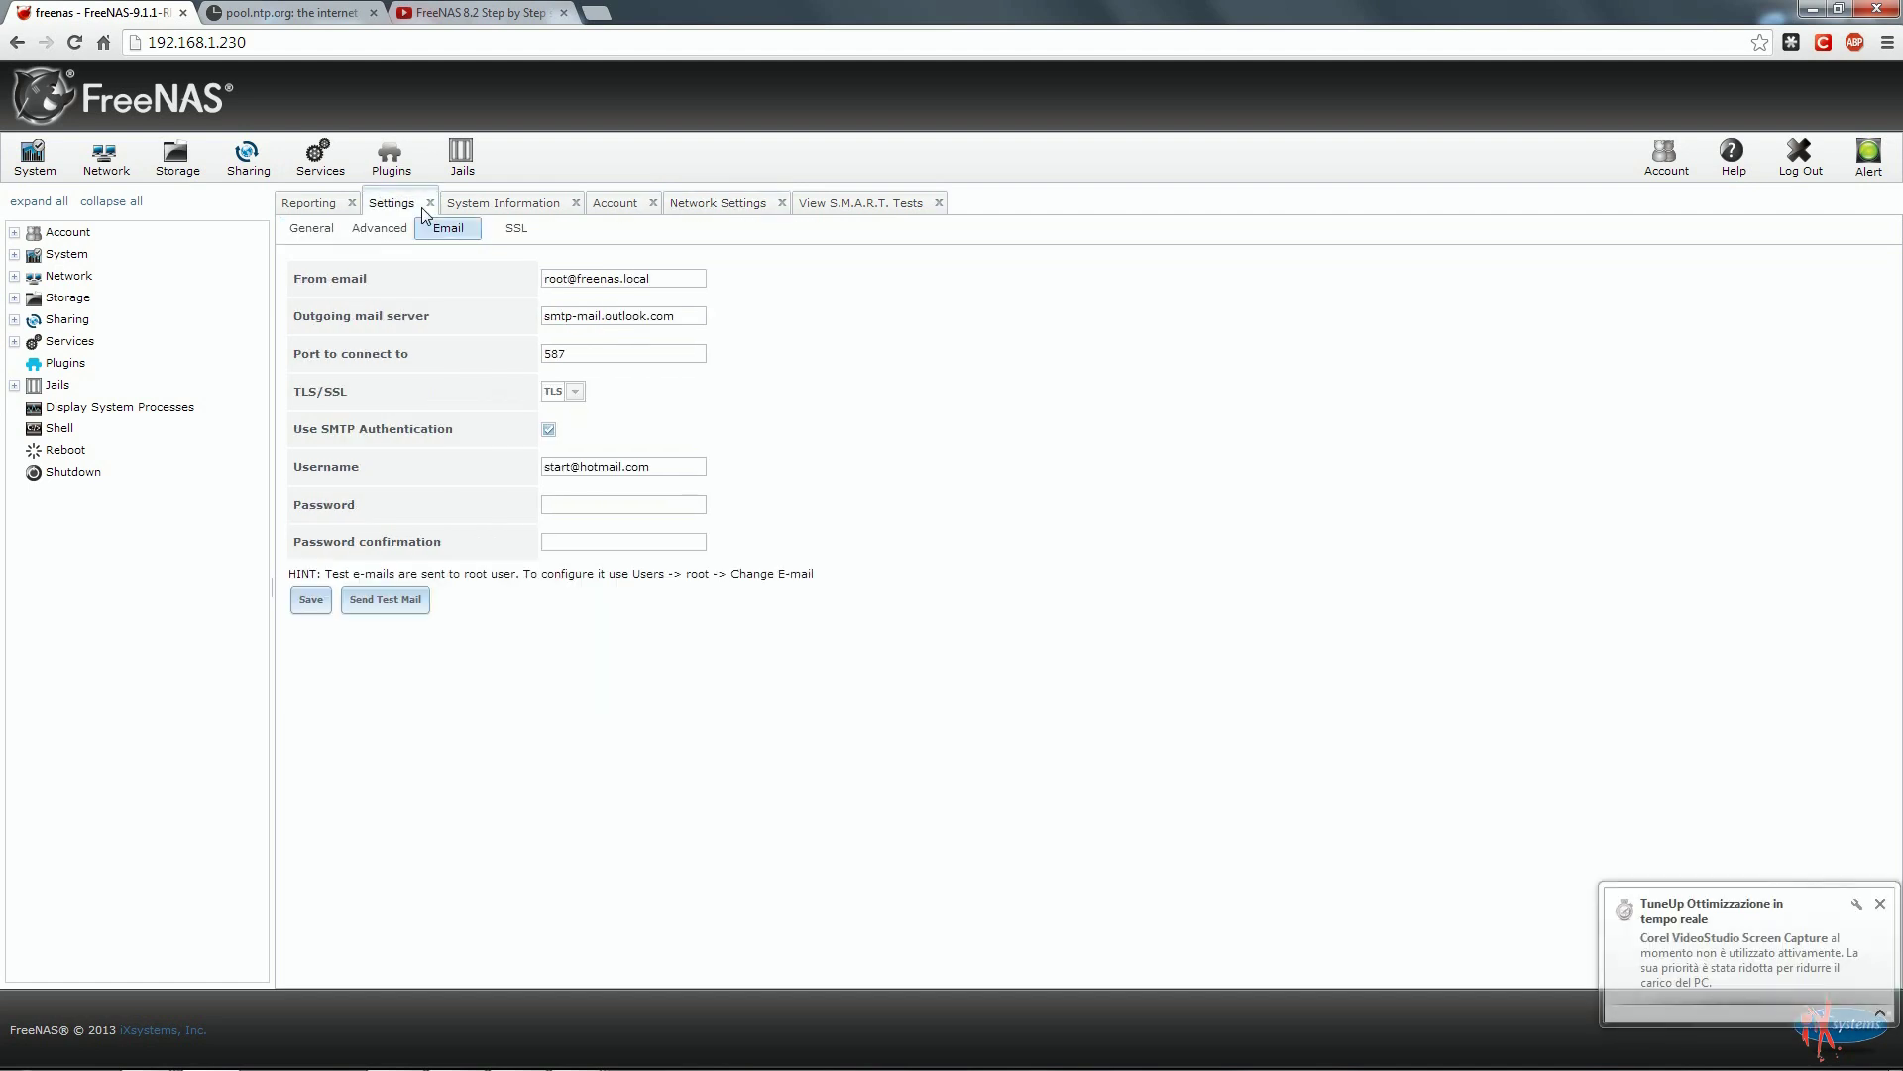
pyautogui.click(14, 276)
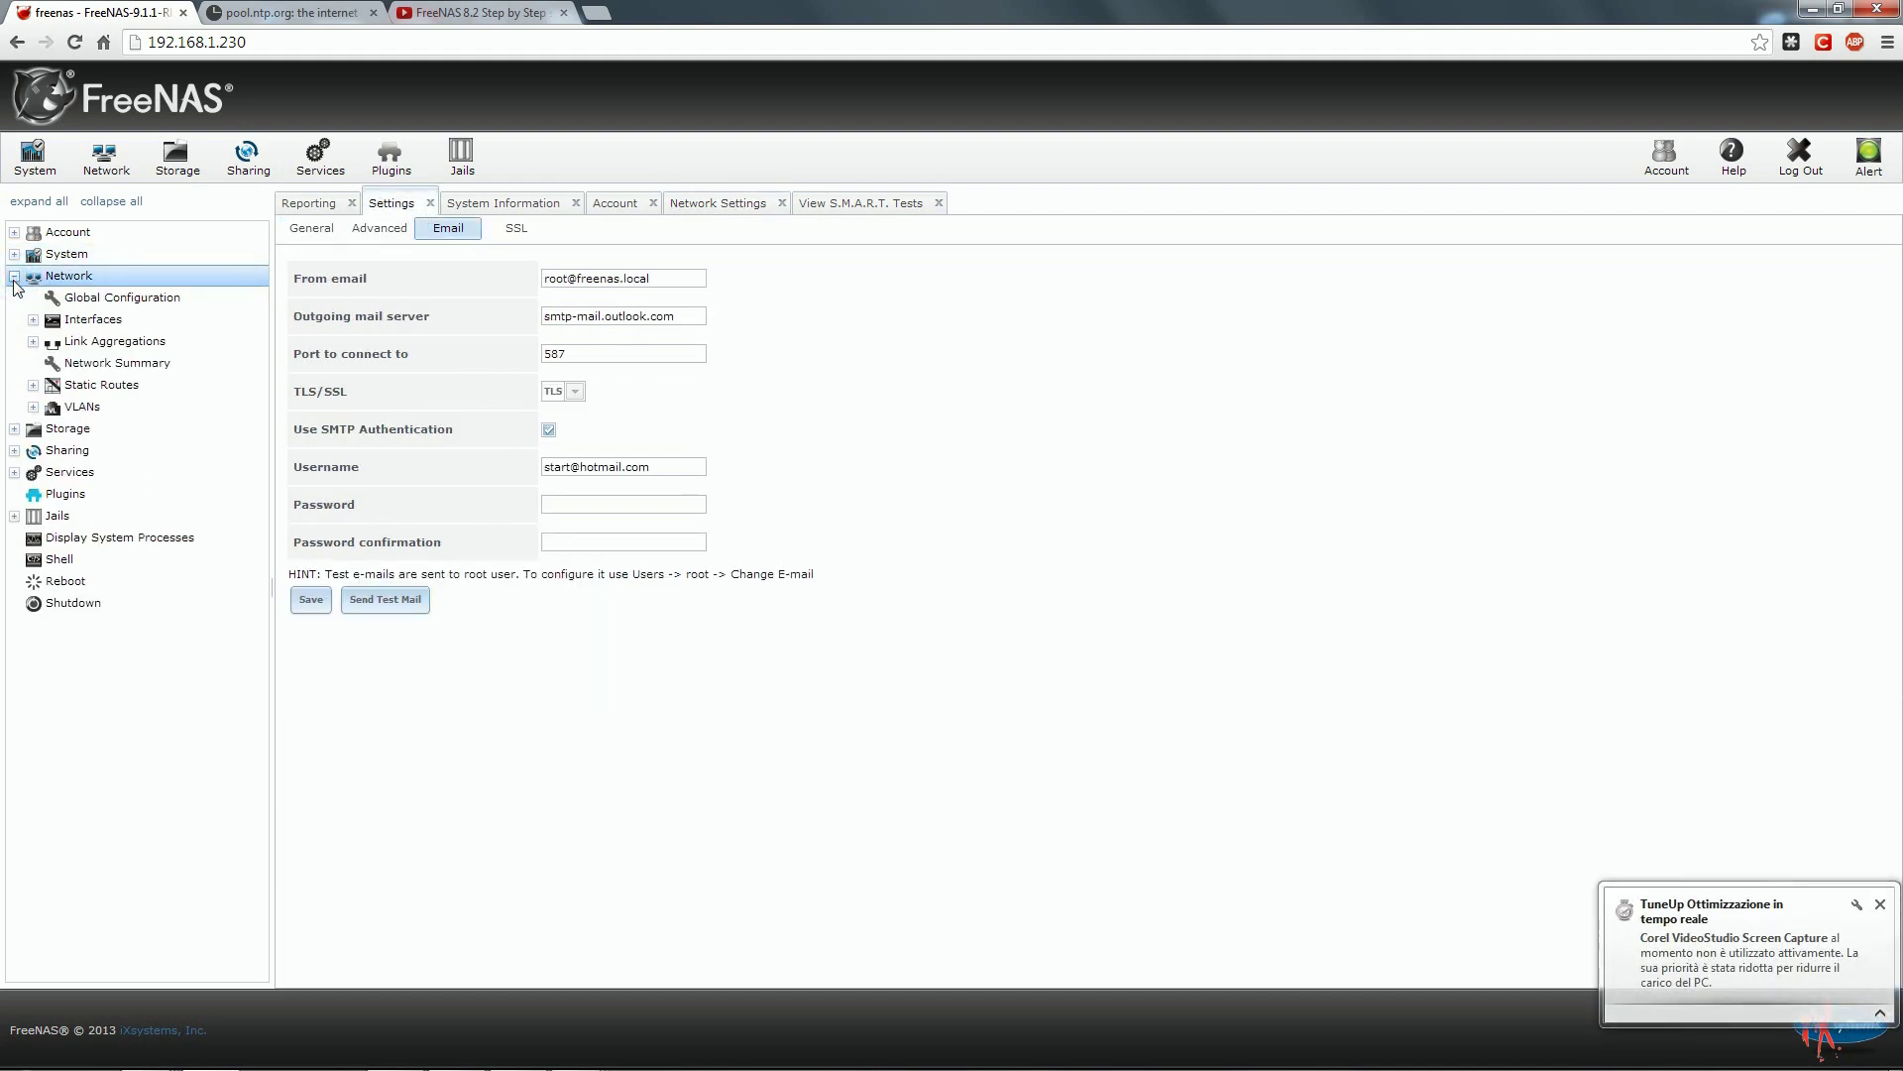
pyautogui.click(130, 303)
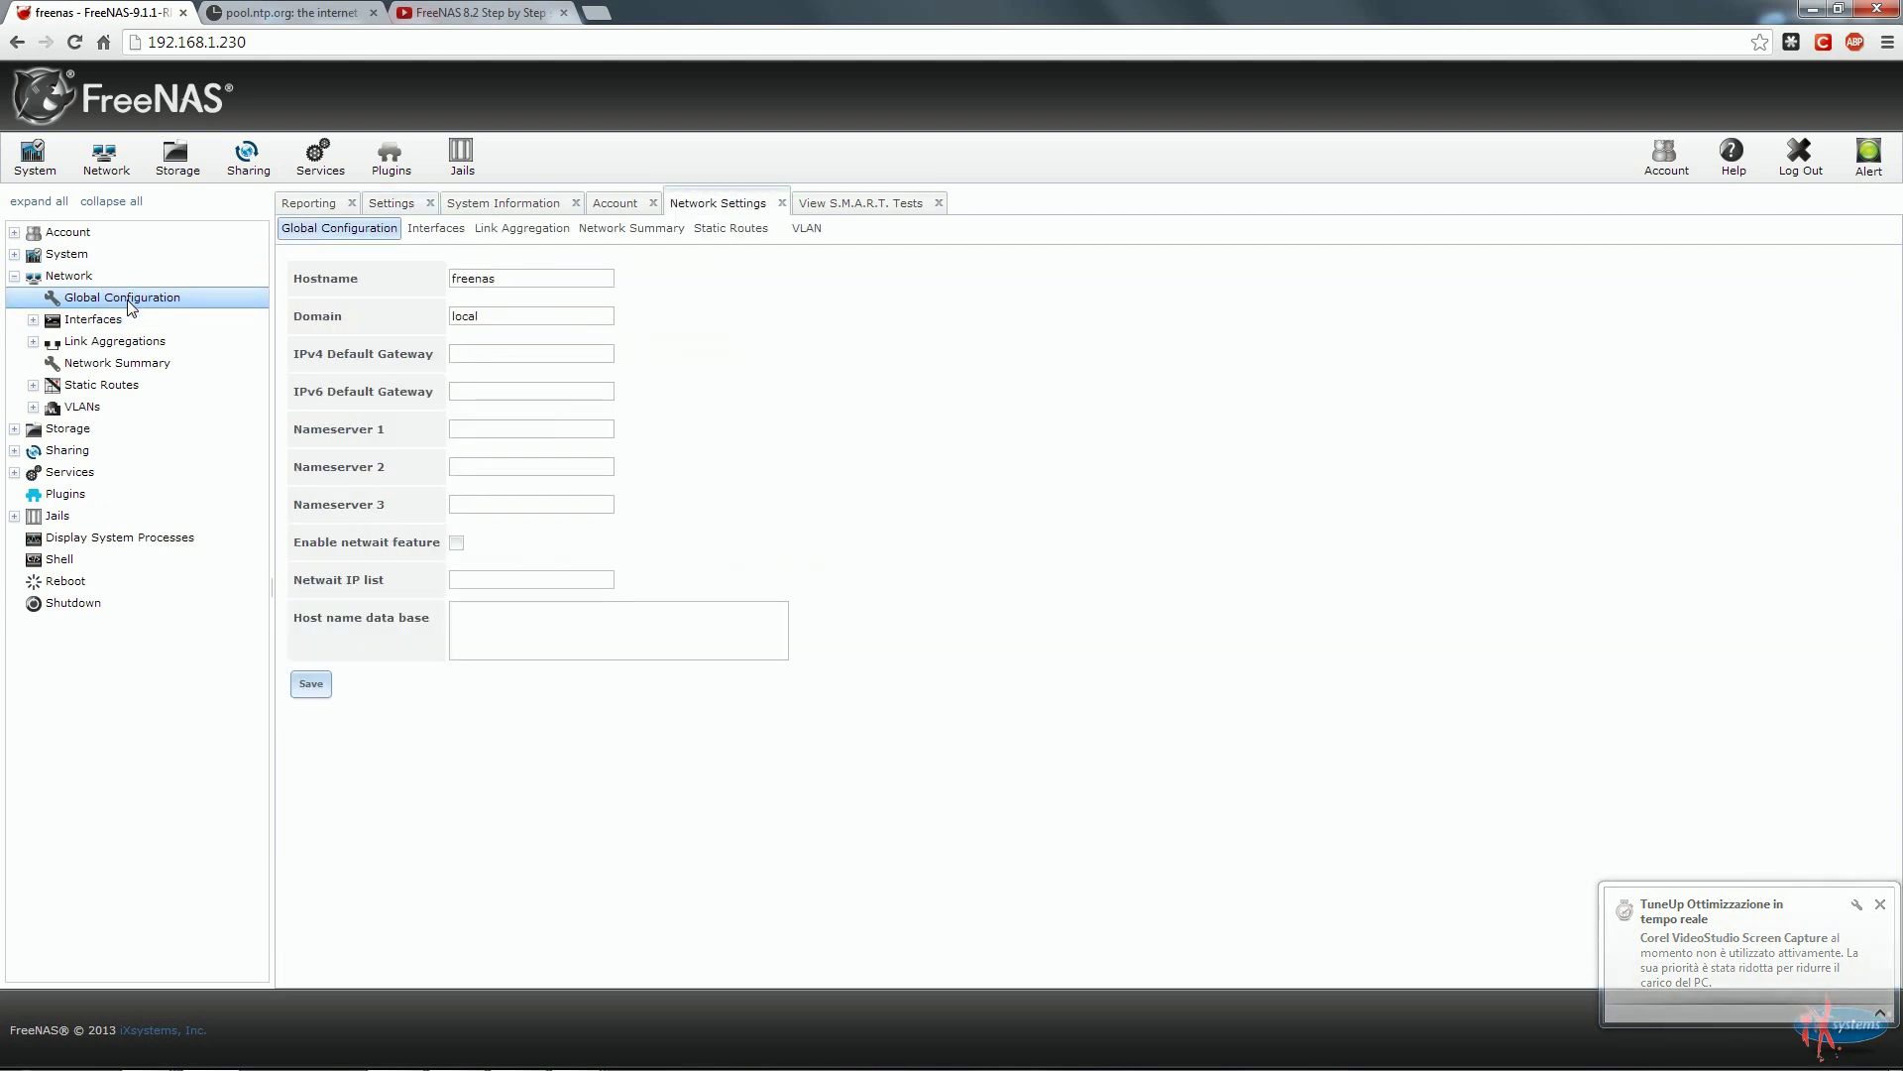
# Enter gateway 192.168.1.1 and nameservers 208.67.220.220, 208.67.222.222, 8.8.8.8, then save.
pyautogui.click(522, 355)
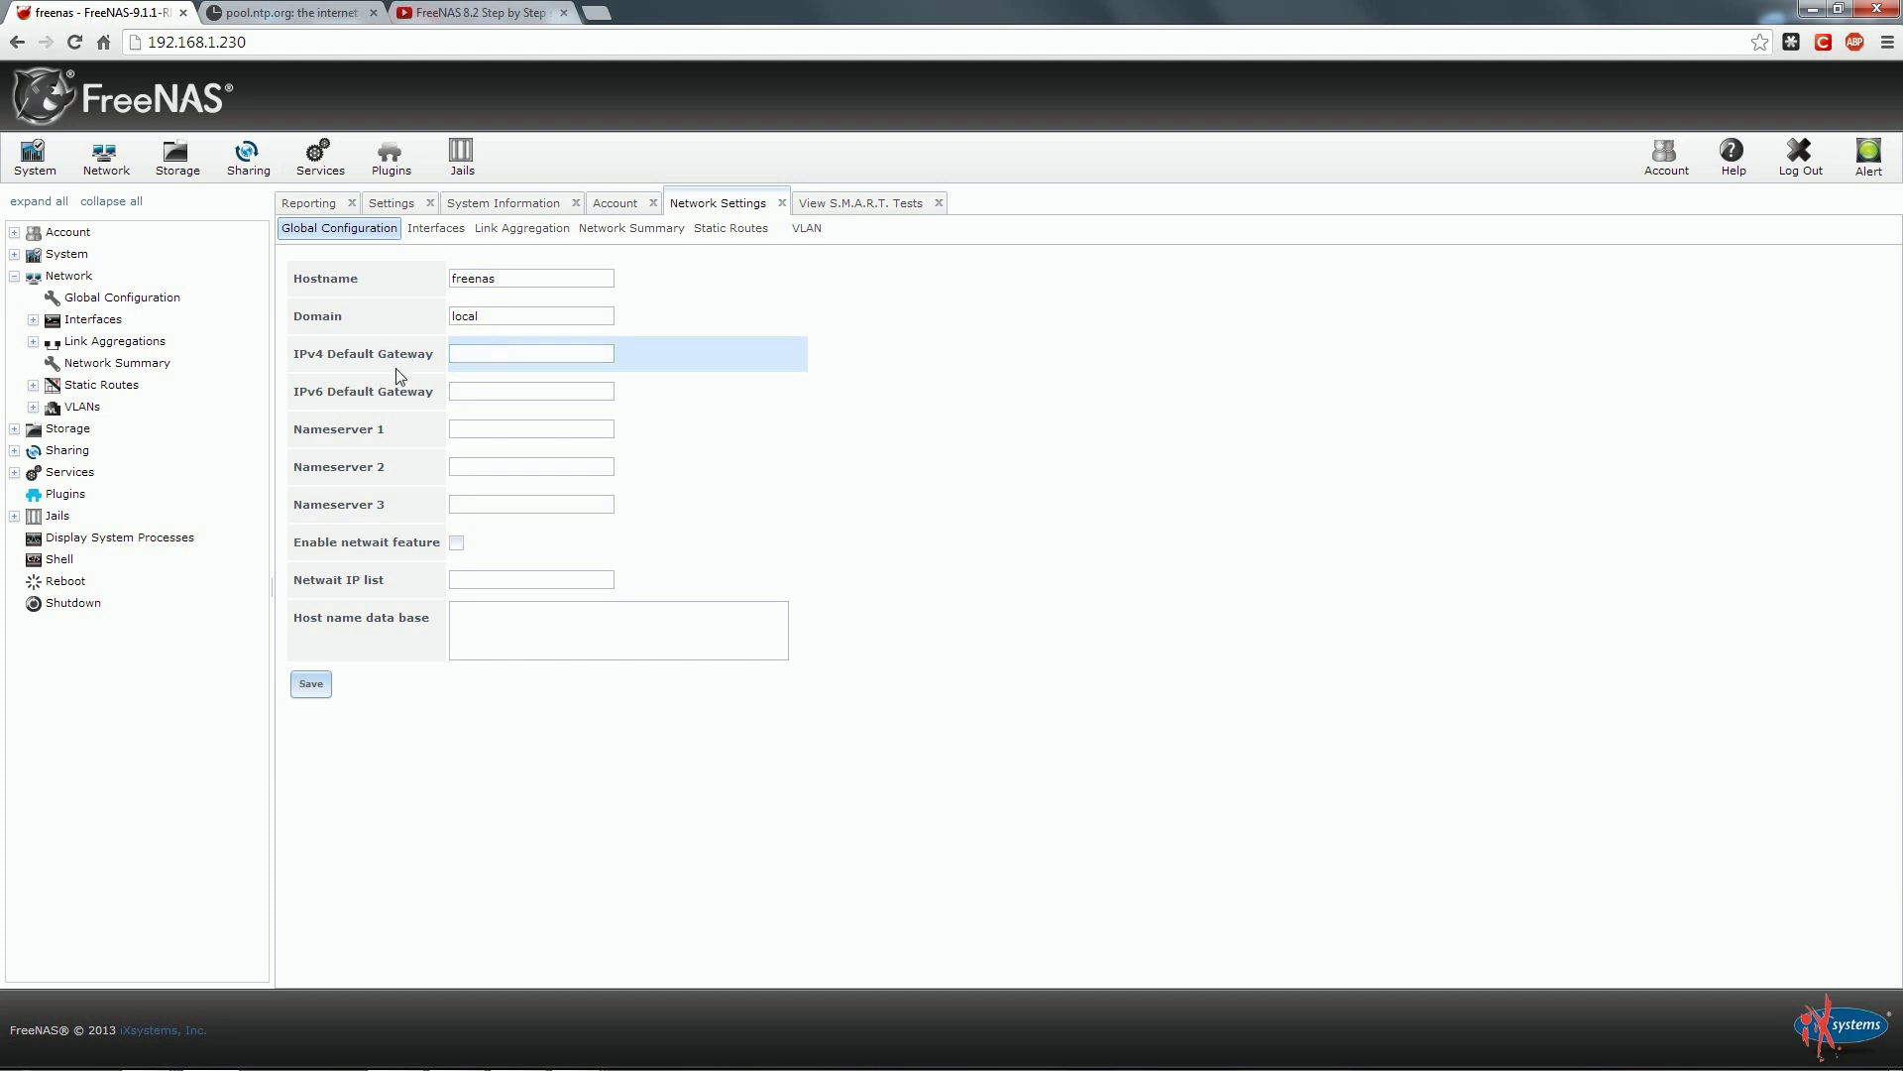
pyautogui.click(502, 353)
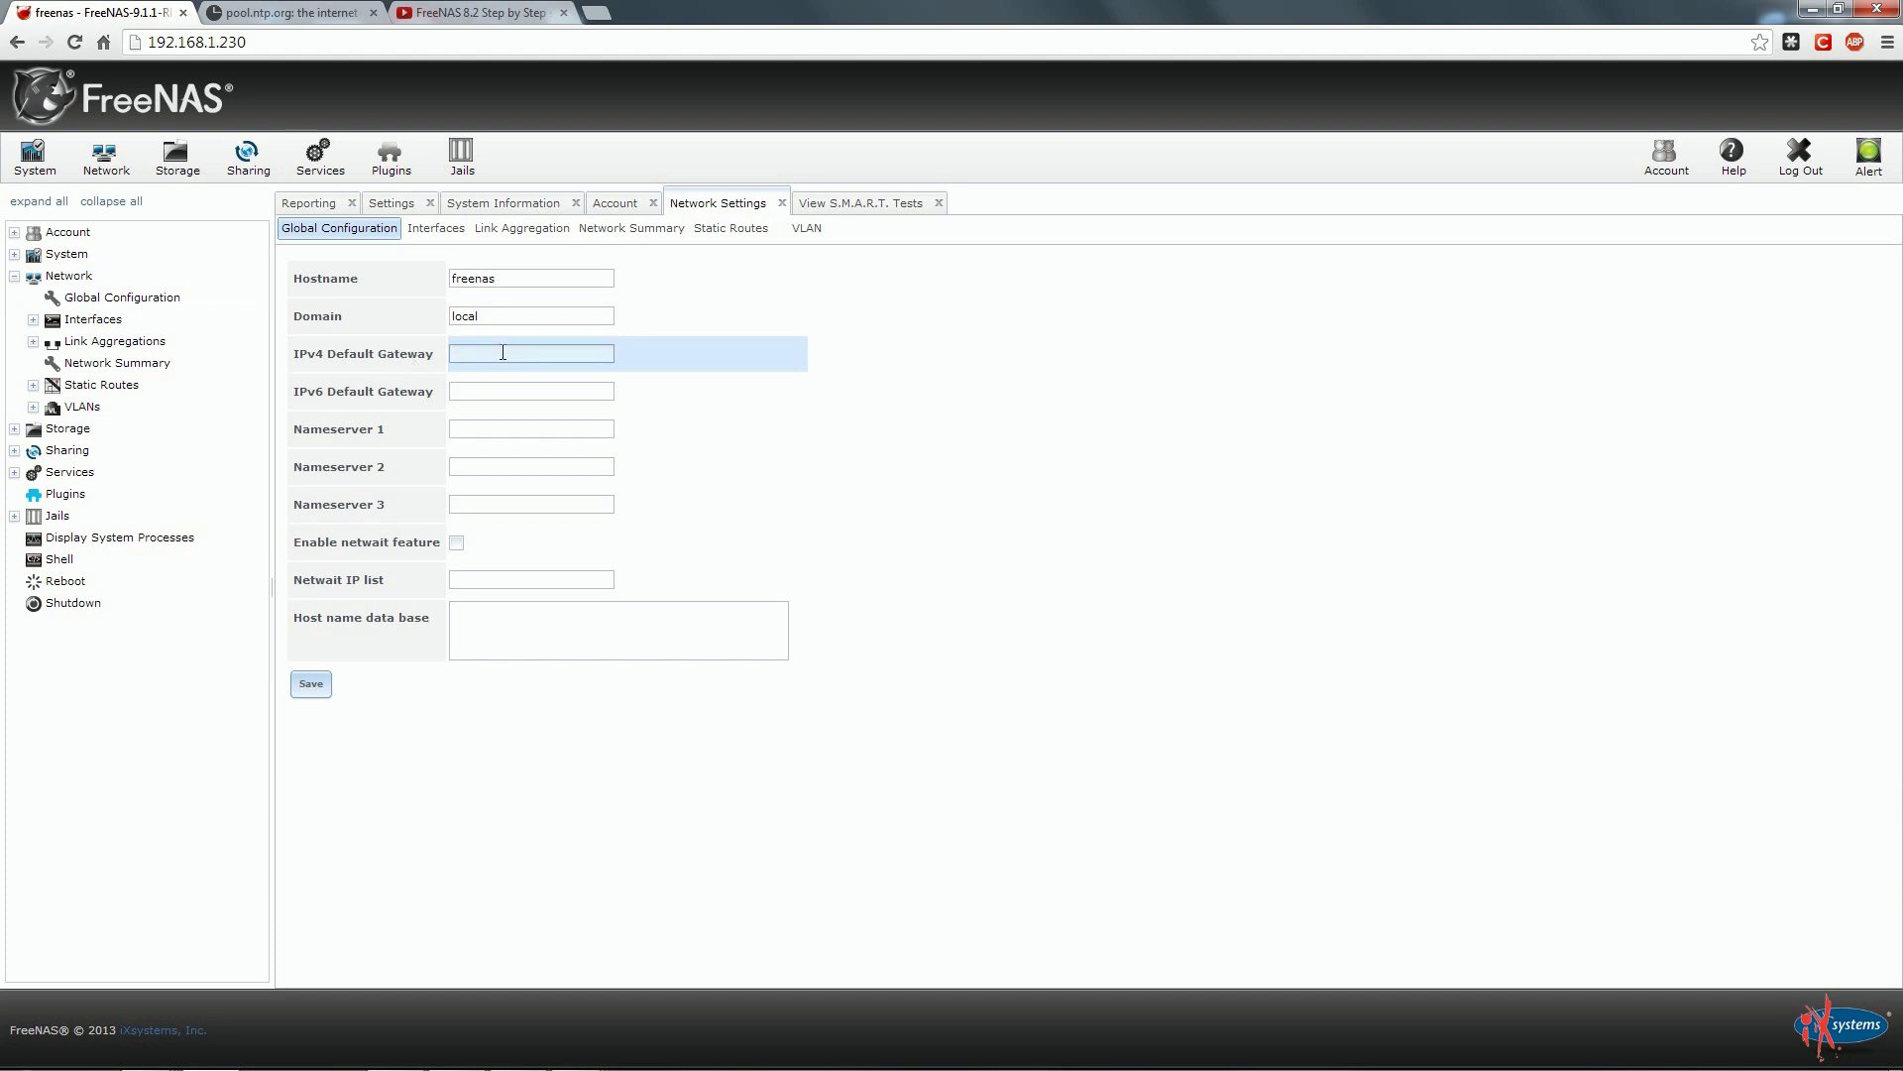
pyautogui.click(503, 353)
pyautogui.write('192.168.1.1')
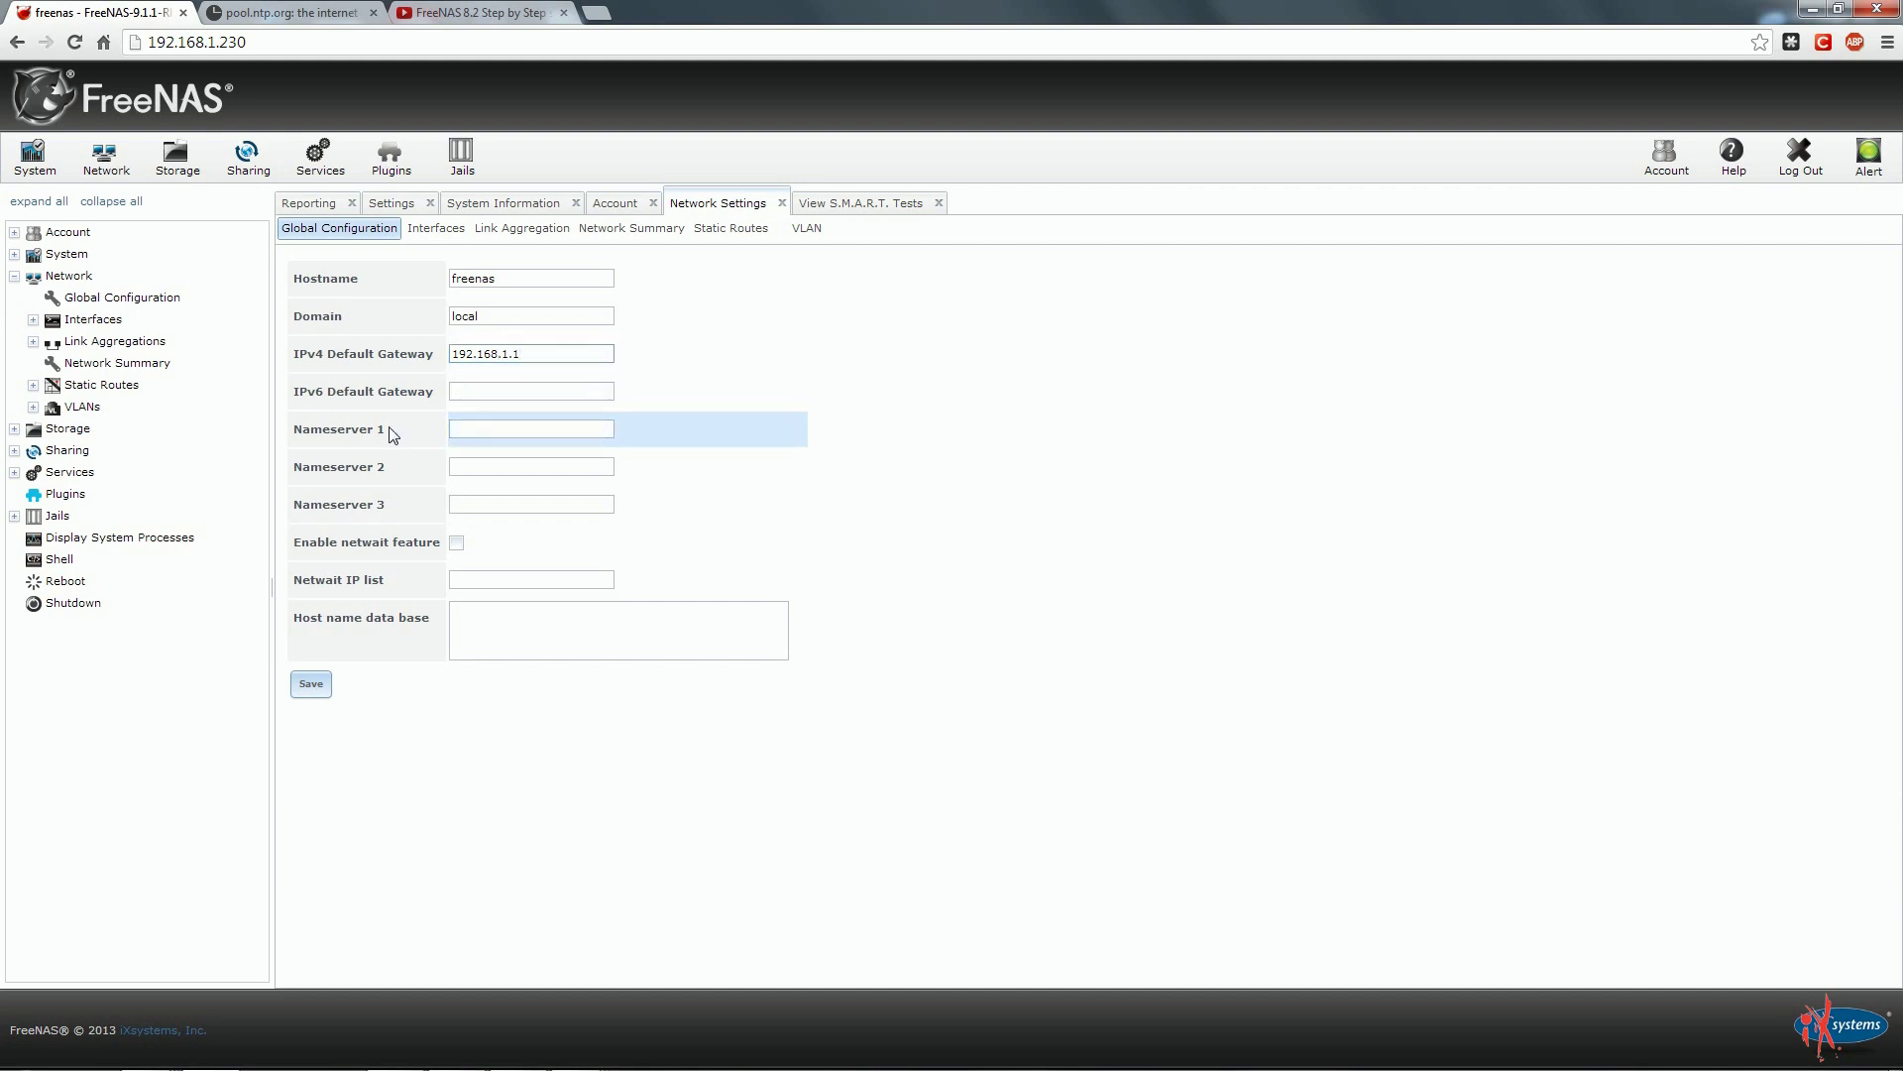
pyautogui.click(536, 428)
pyautogui.write('208.67.220.220')
pyautogui.press('Tab')
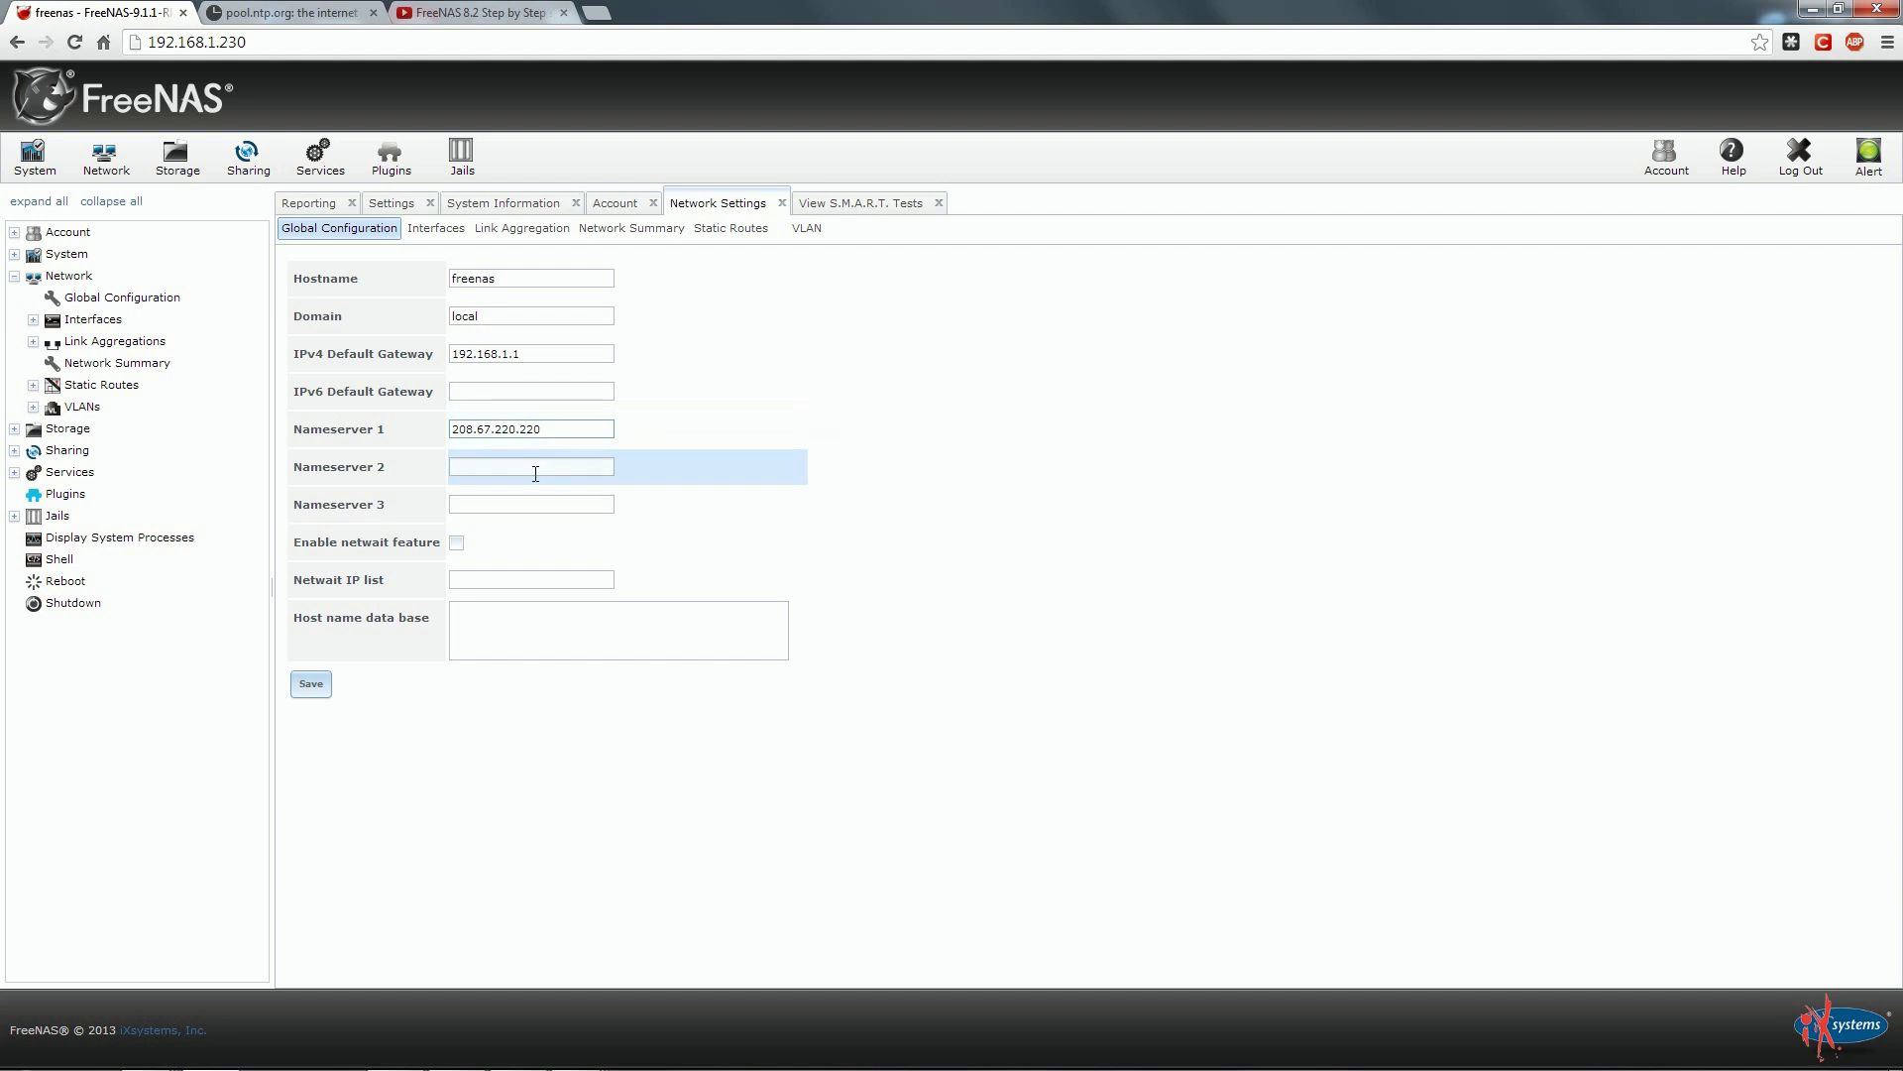
pyautogui.write('208.67.222.222')
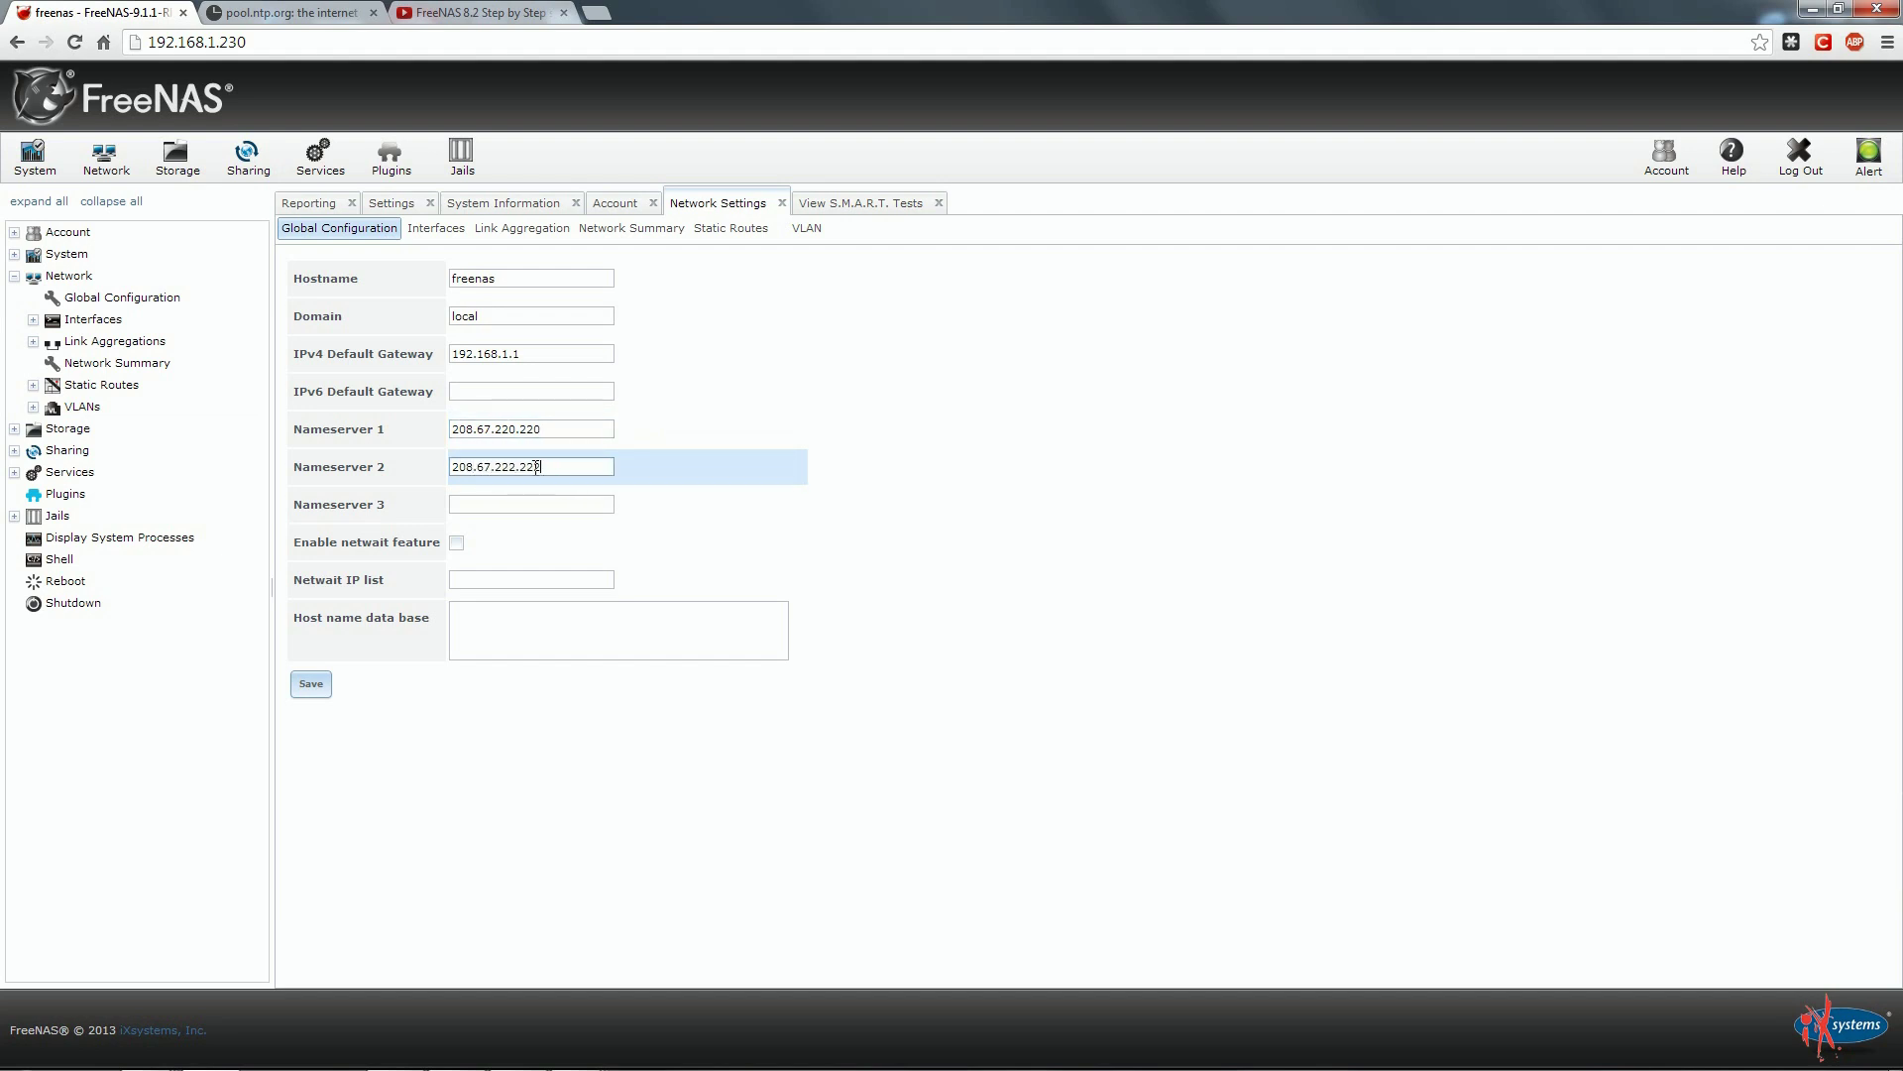
pyautogui.press('Tab')
pyautogui.write('8.8.8')
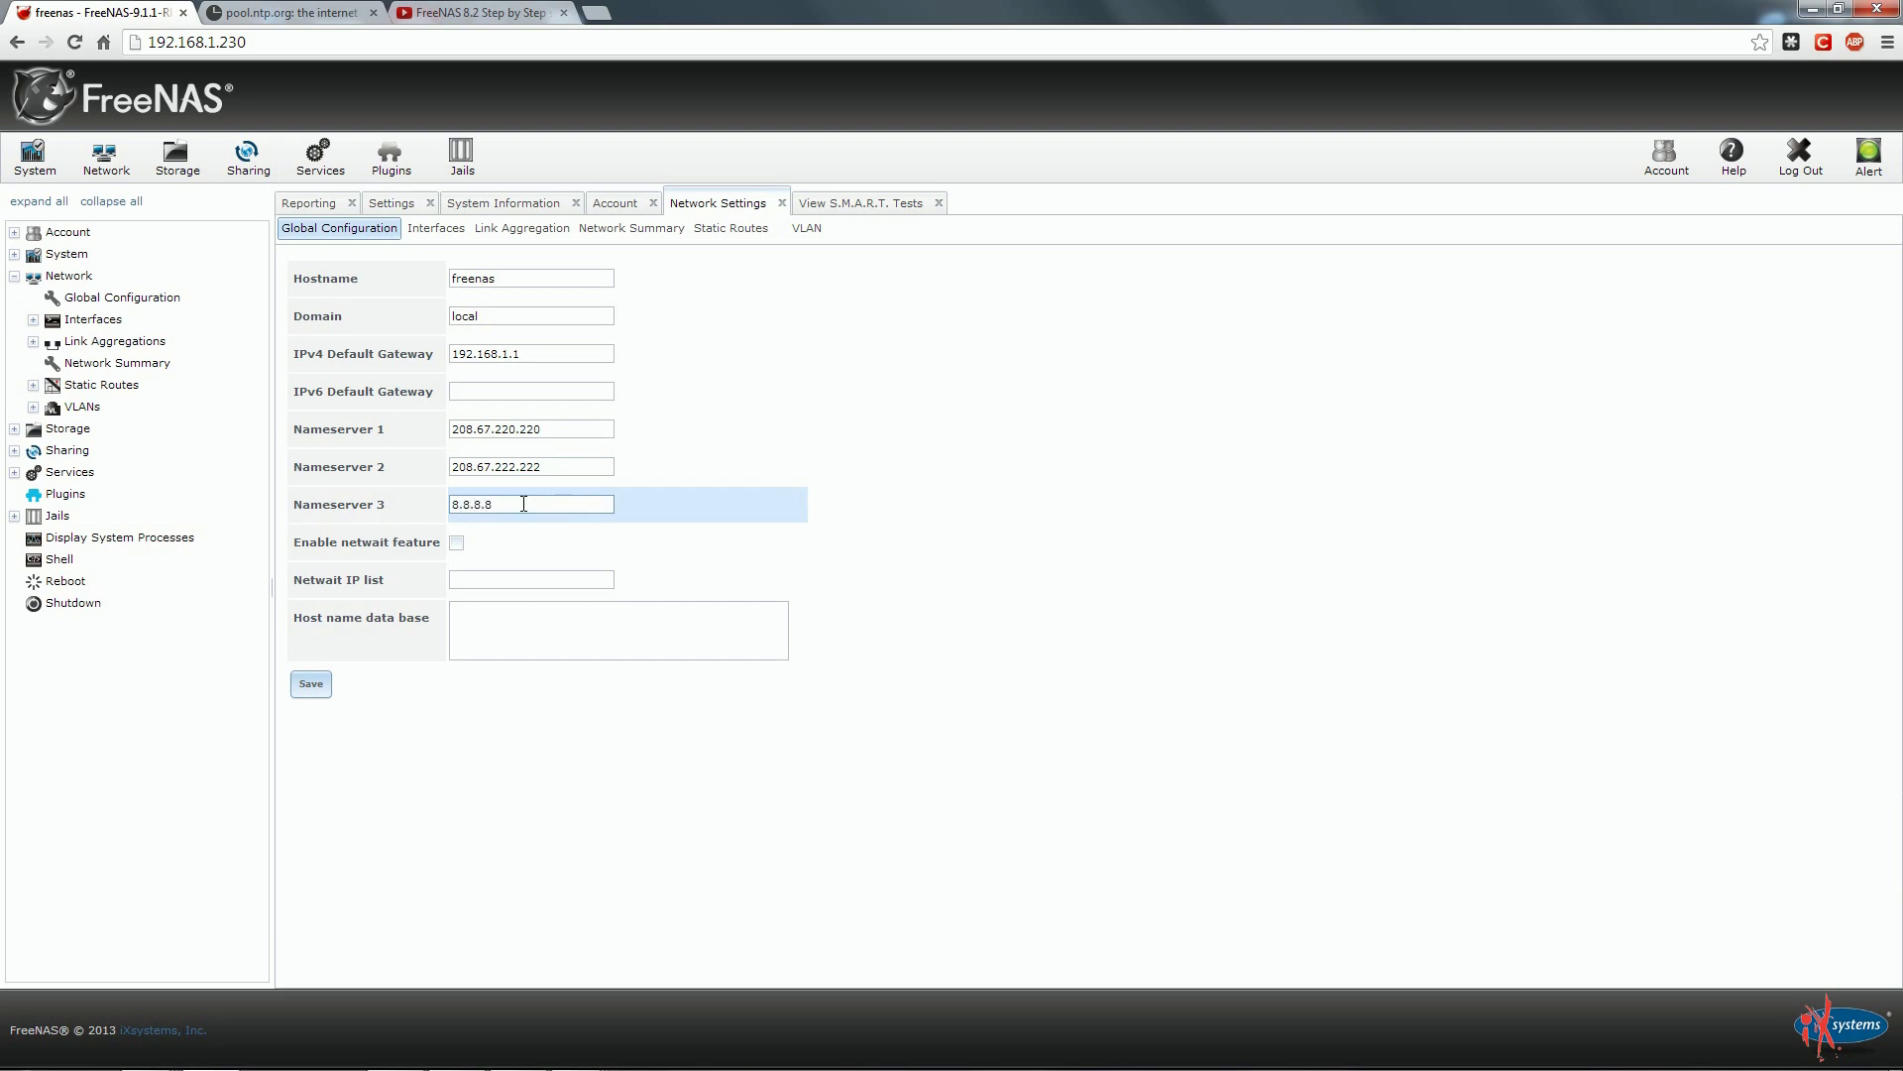
pyautogui.click(313, 686)
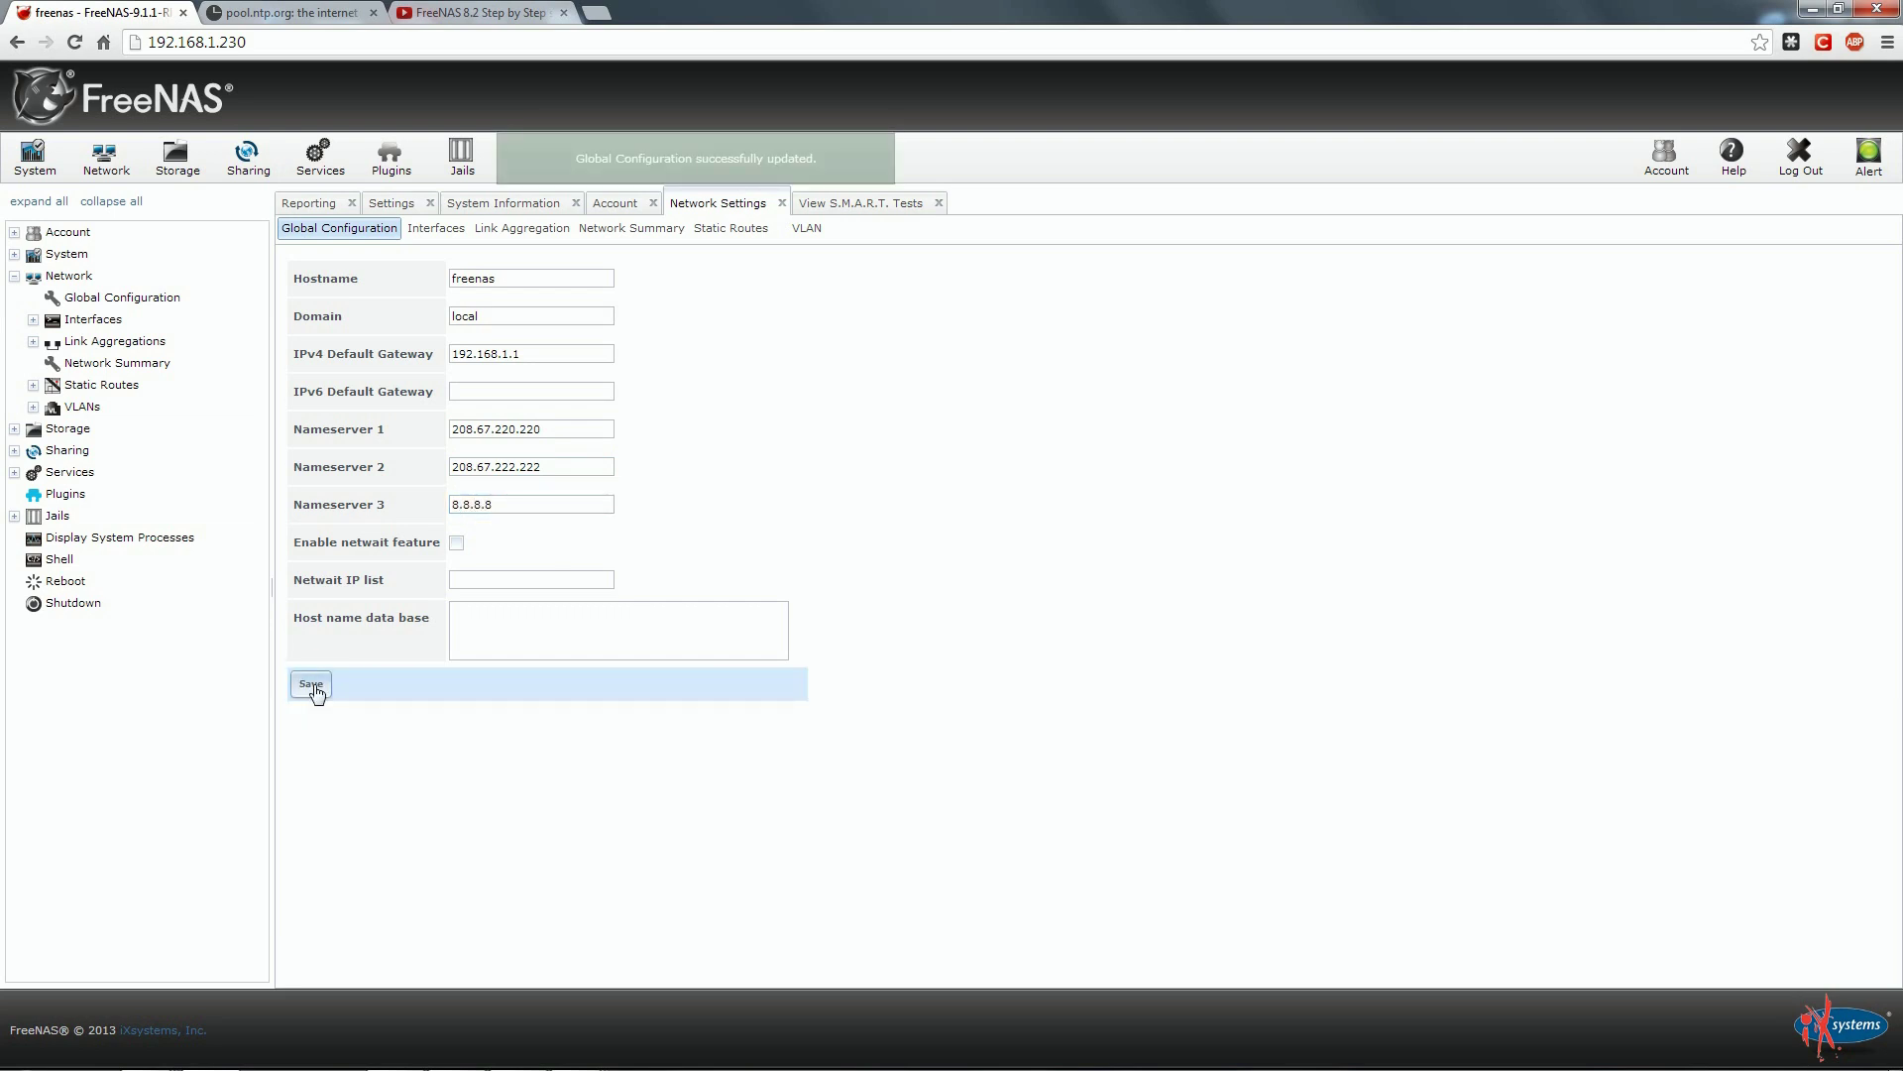
# Start a new interface on NIC em0 named 'main internet connection'.
pyautogui.click(436, 229)
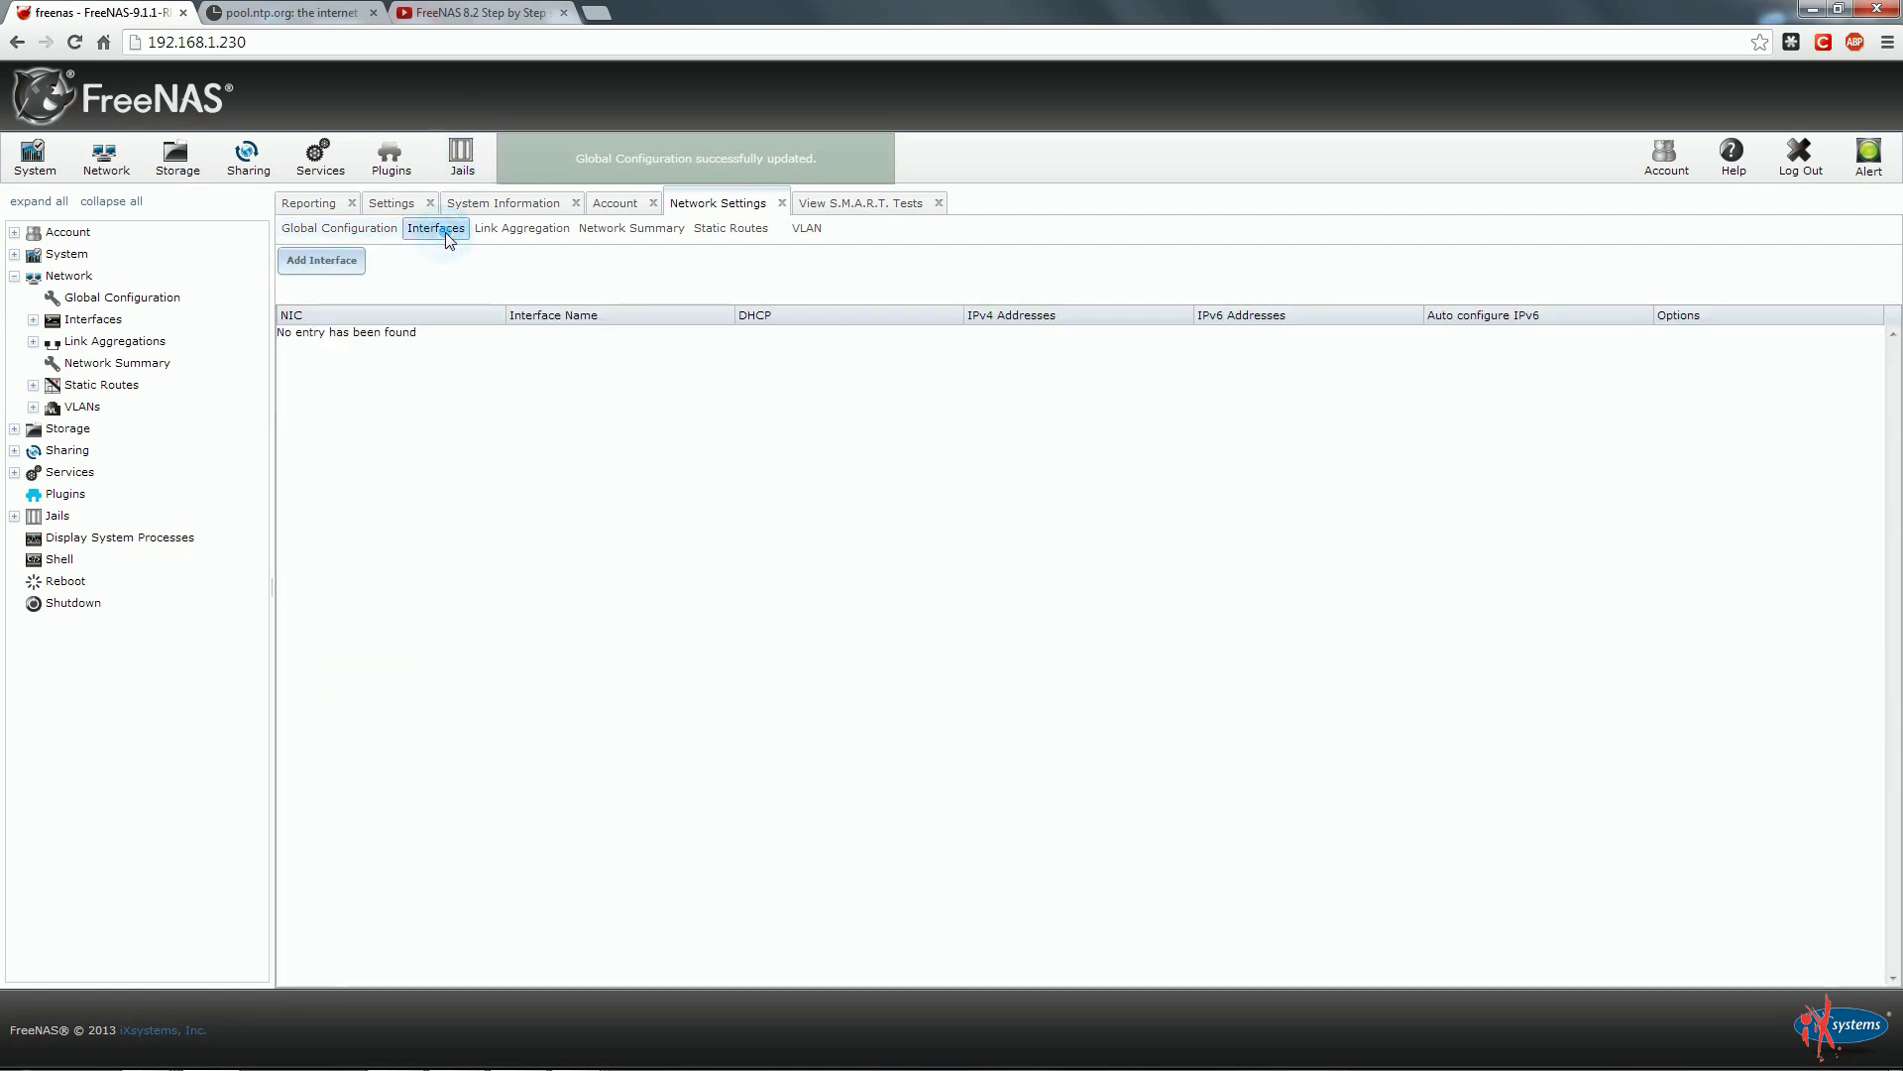
pyautogui.click(322, 261)
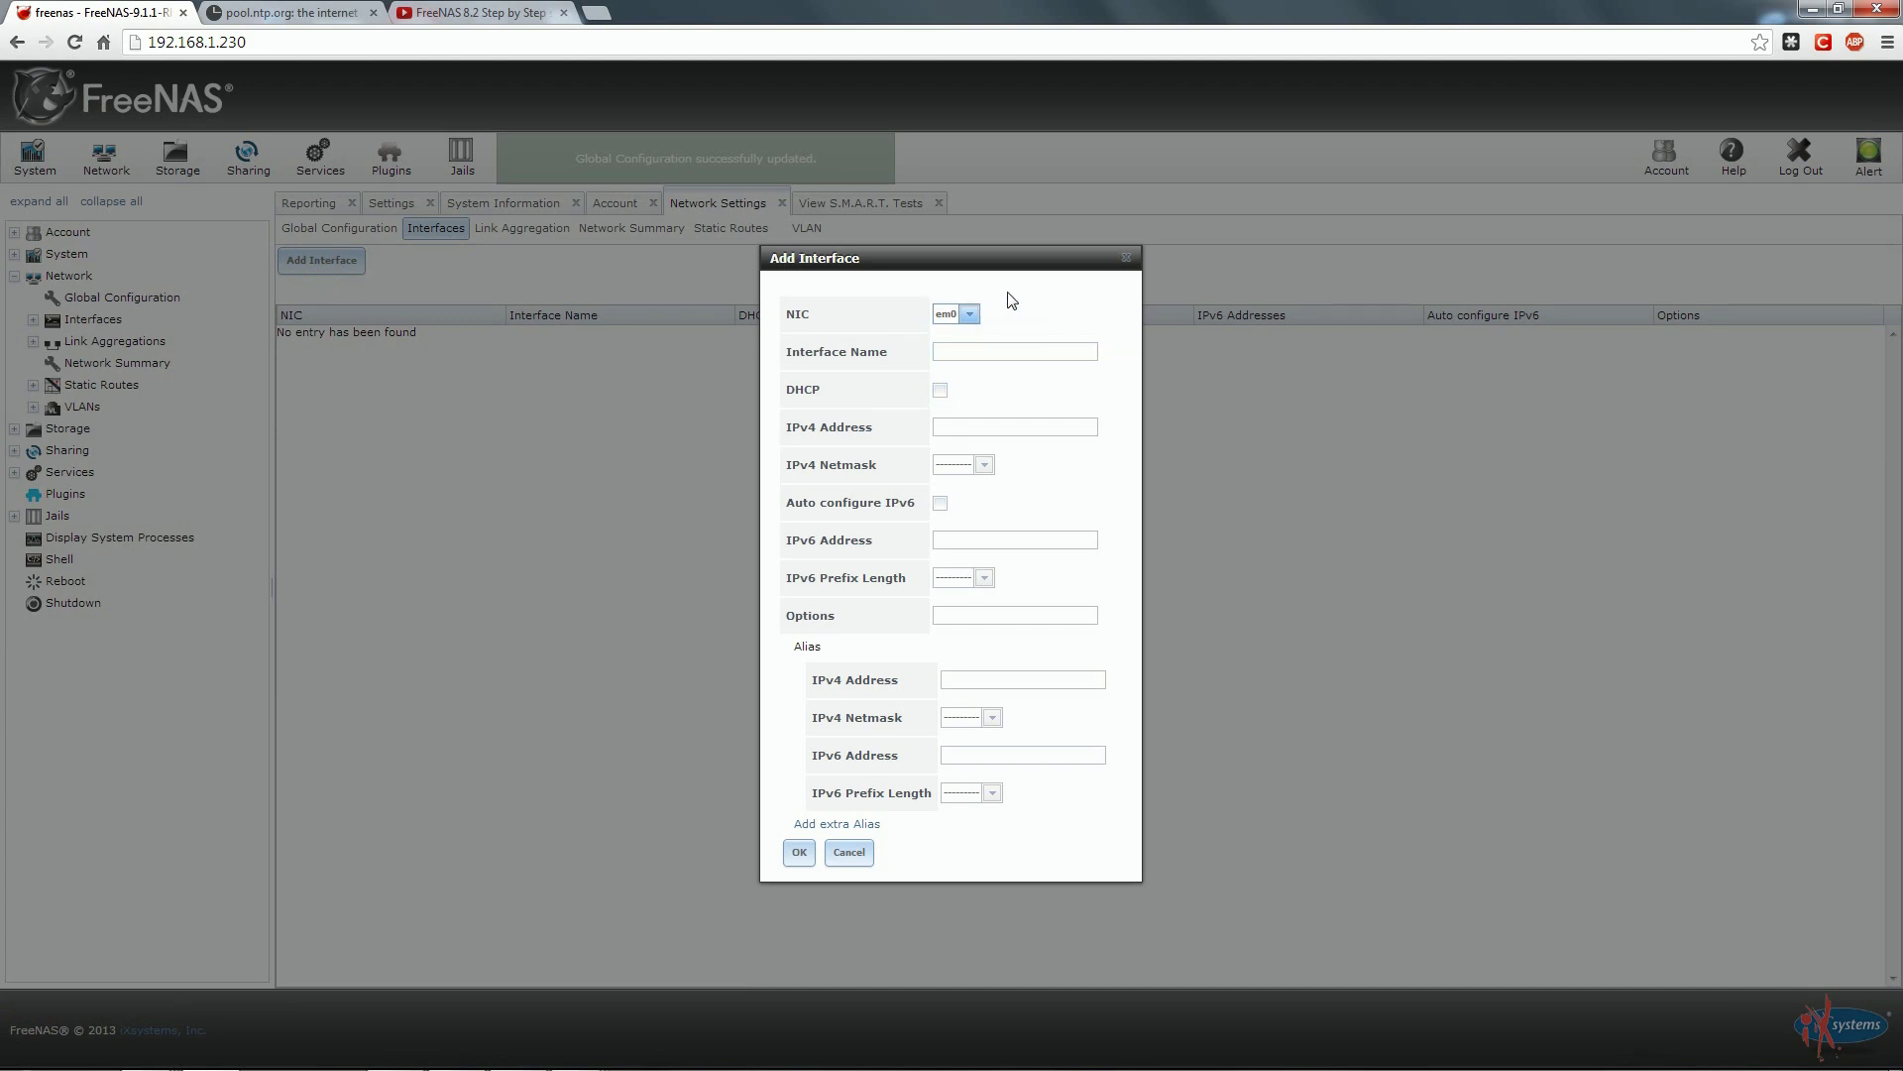
pyautogui.click(968, 315)
pyautogui.click(967, 353)
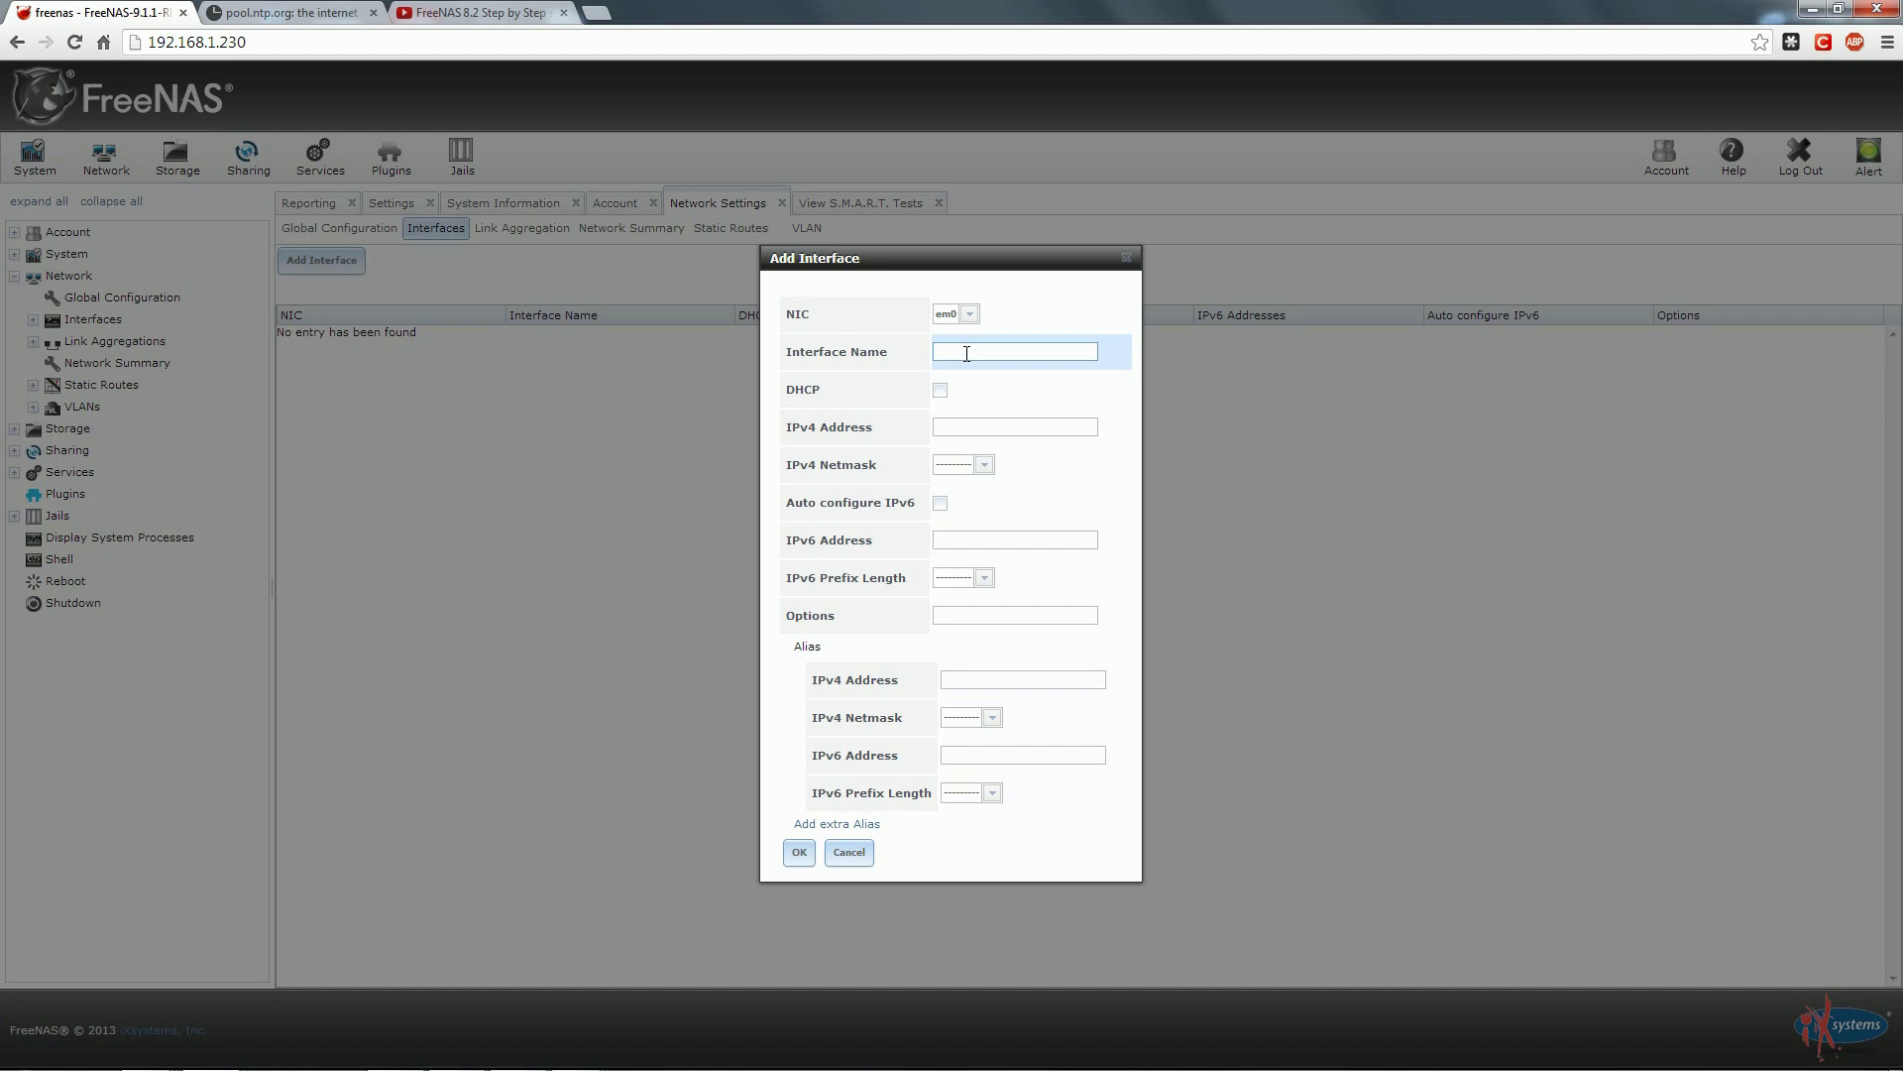
pyautogui.write('mainln')
pyautogui.write('terne')
pyautogui.write('t connection')
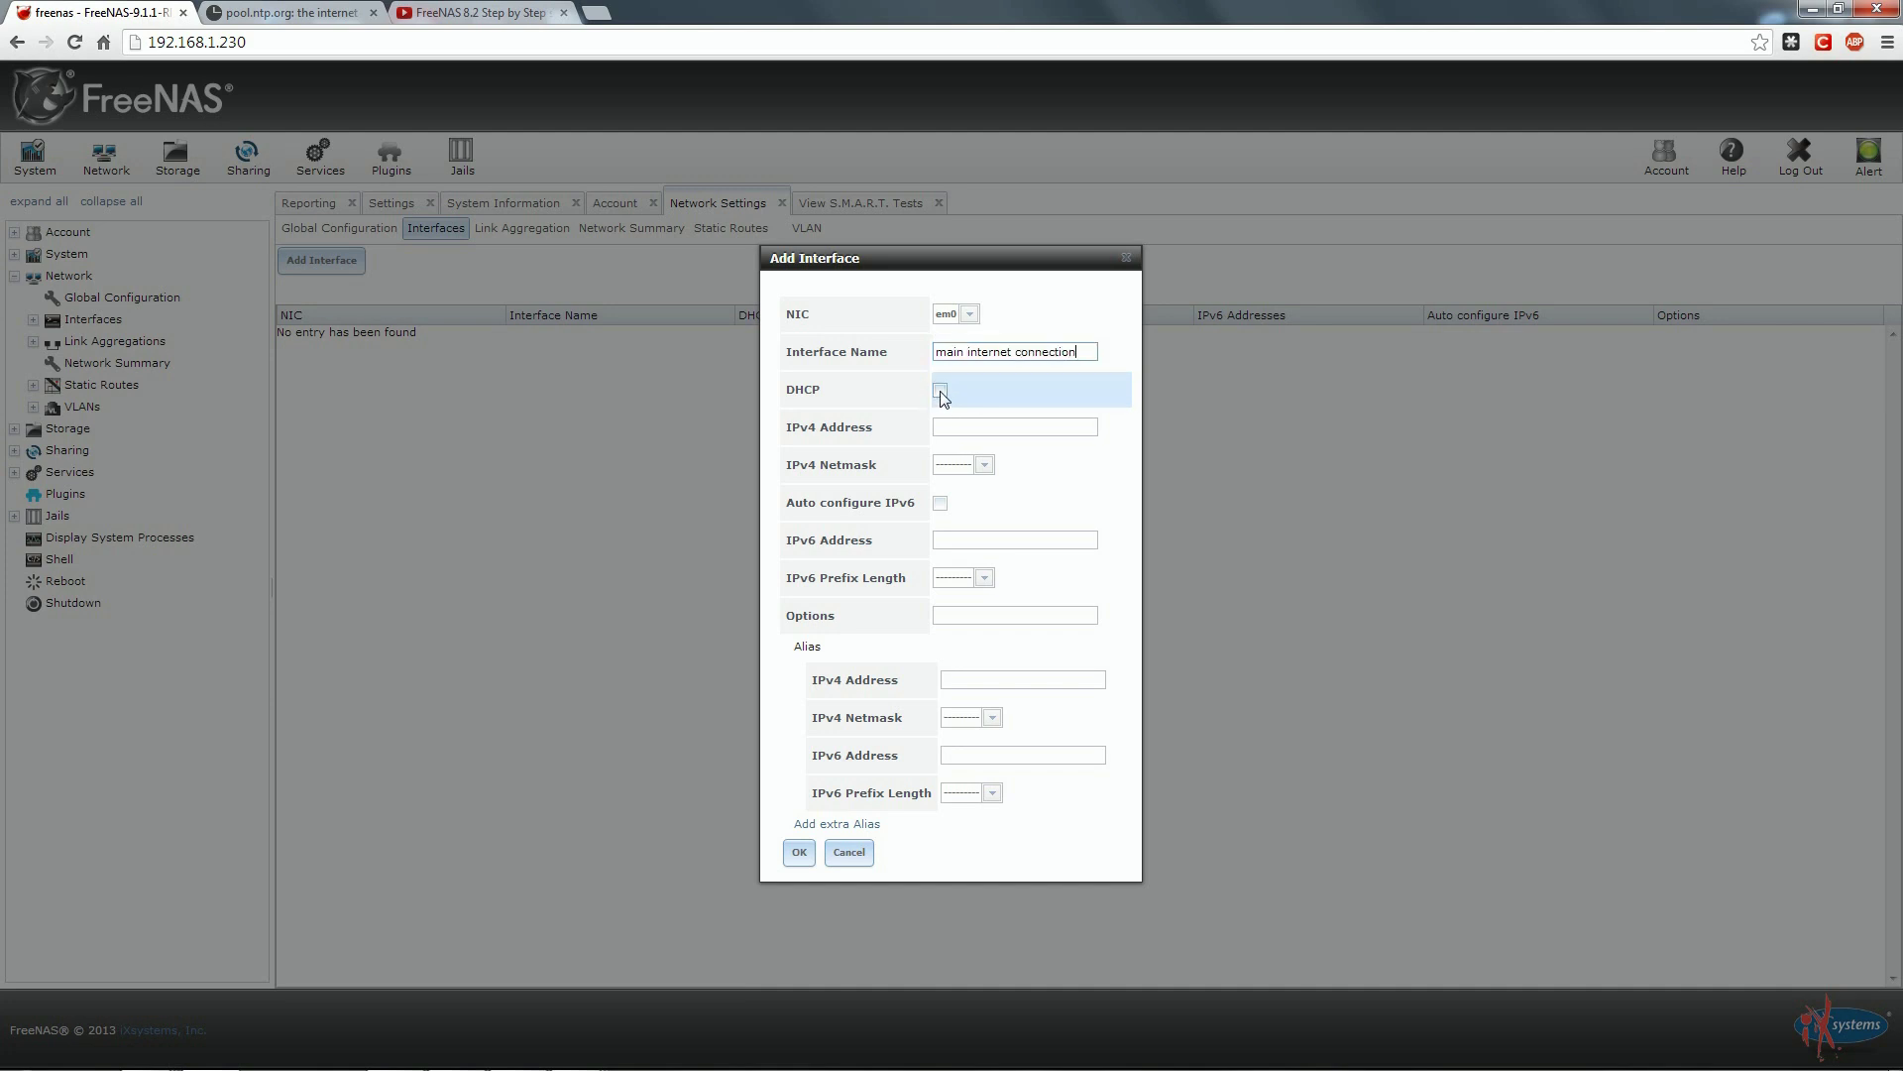
# Give em0 static IPv4 192.168.1.230 with a /24 netmask, DHCP off, and create it.
pyautogui.click(966, 426)
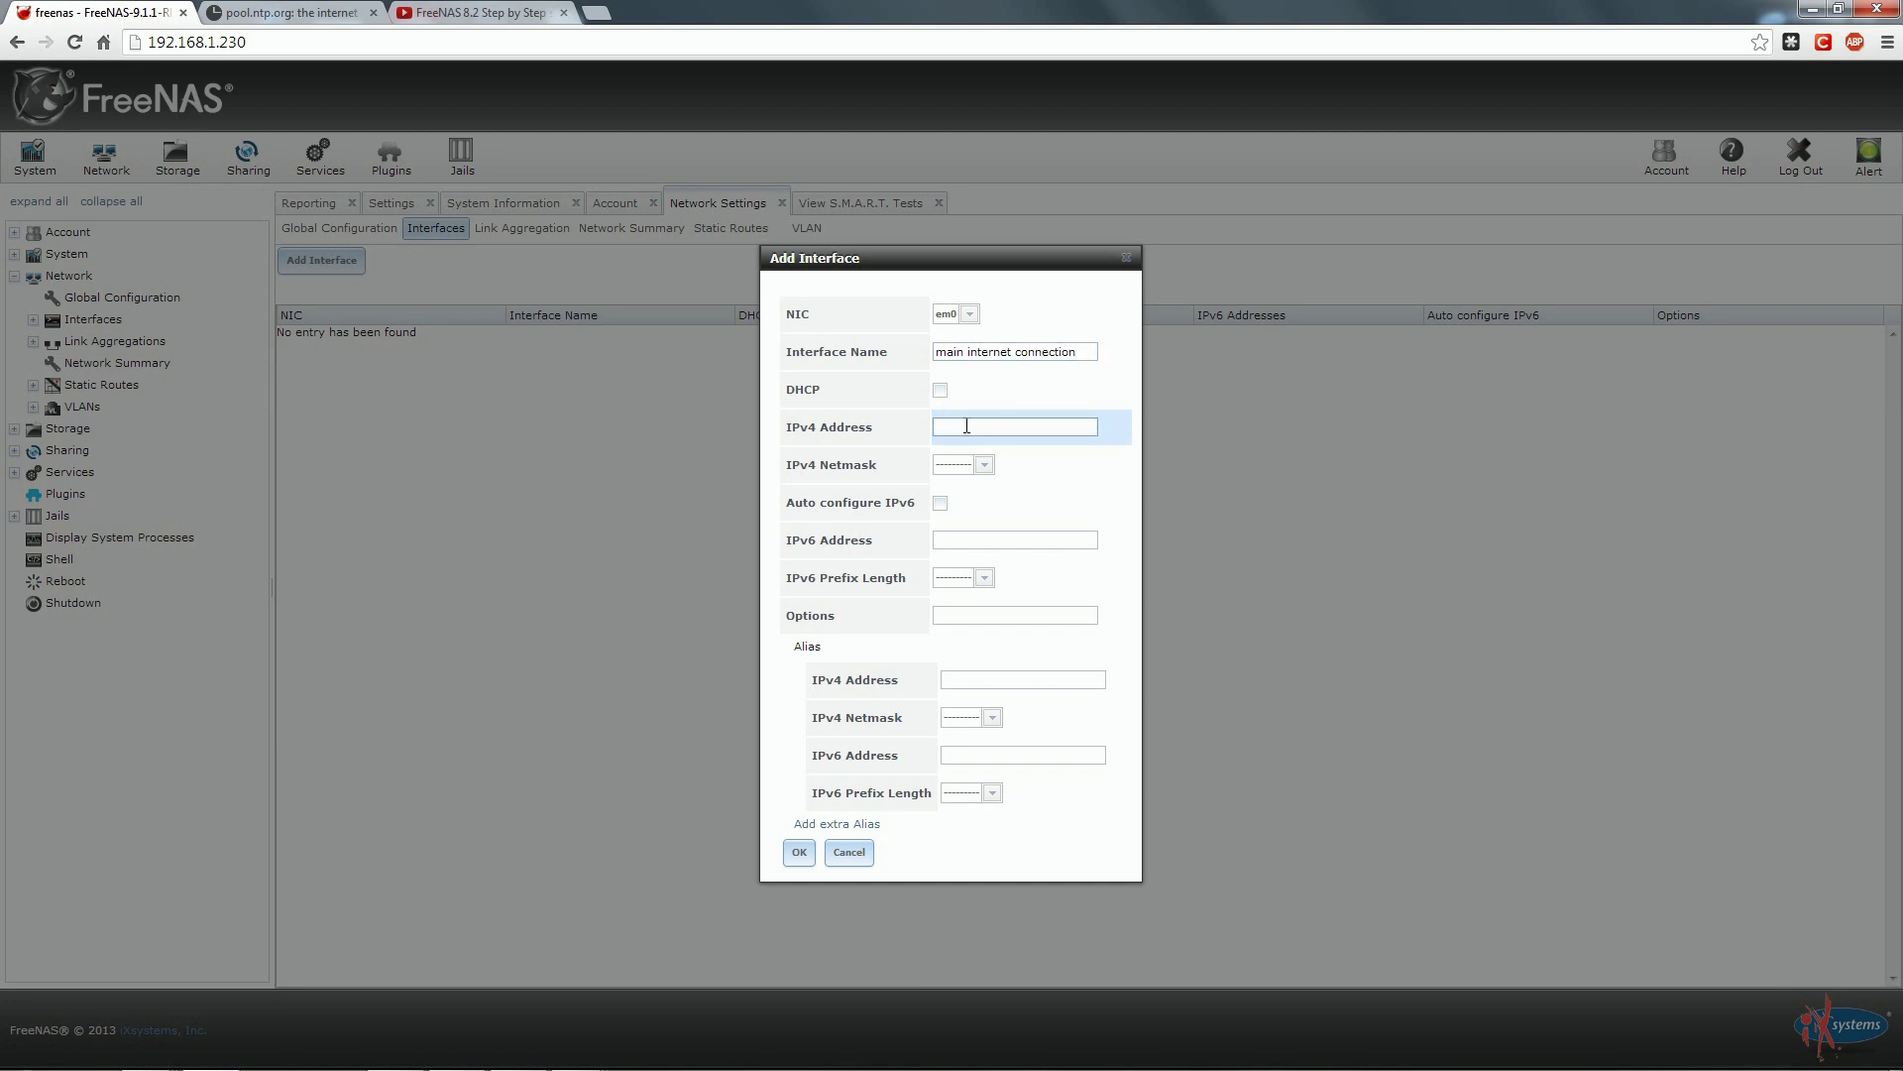
pyautogui.write('192.168.1.30')
pyautogui.write('2')
pyautogui.click(992, 474)
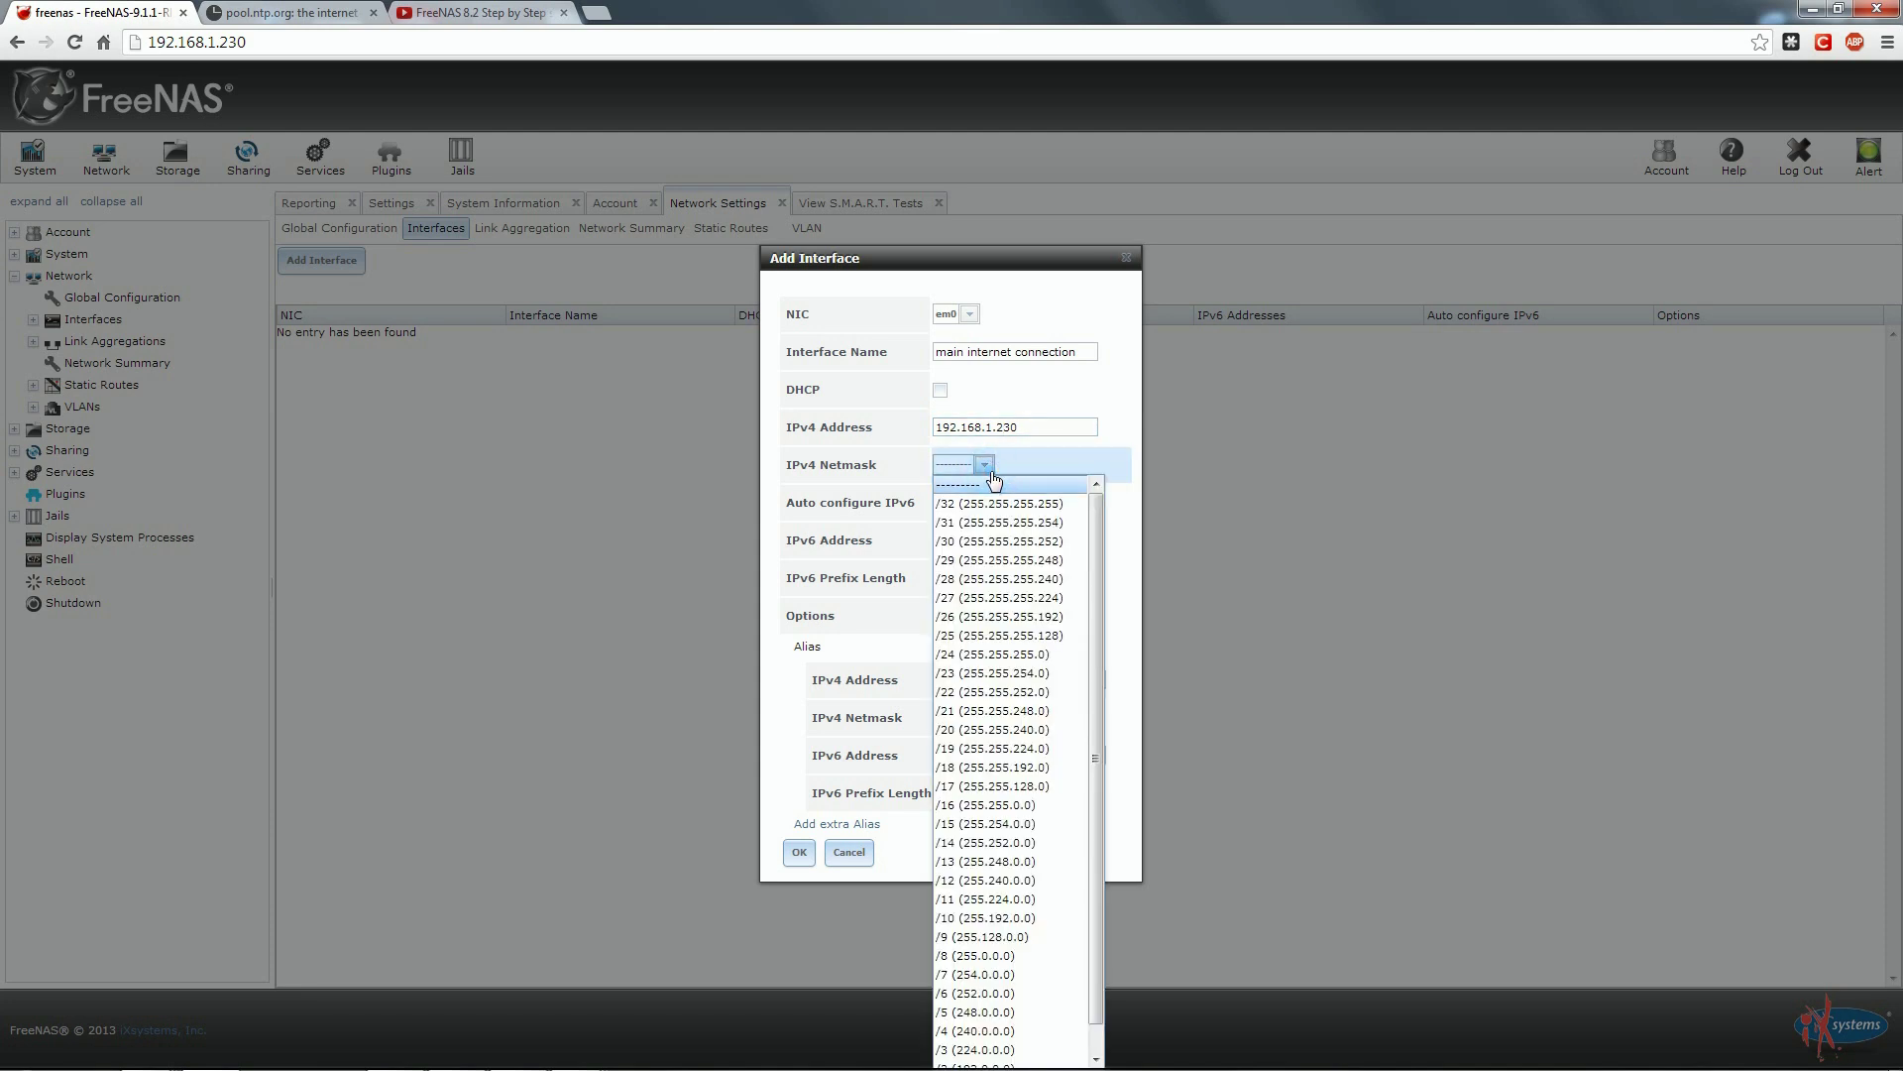
pyautogui.click(970, 654)
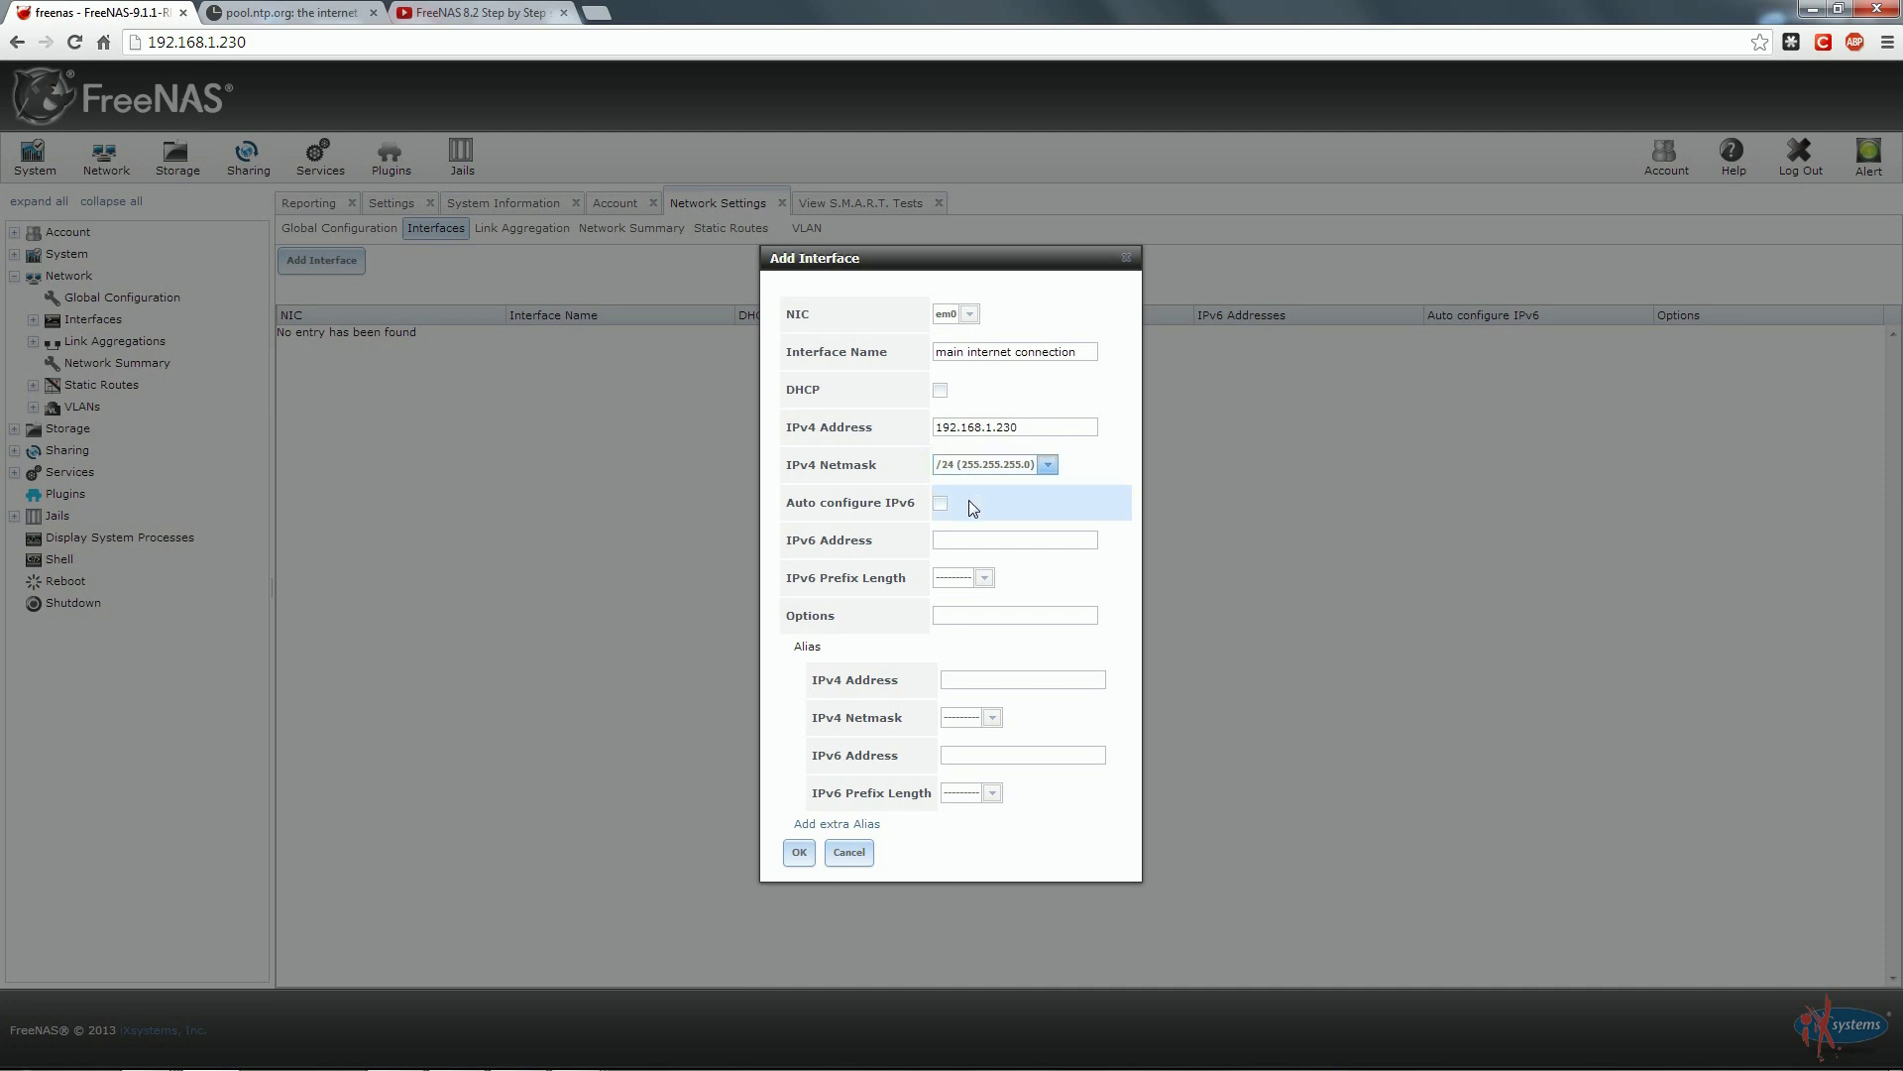
pyautogui.click(799, 855)
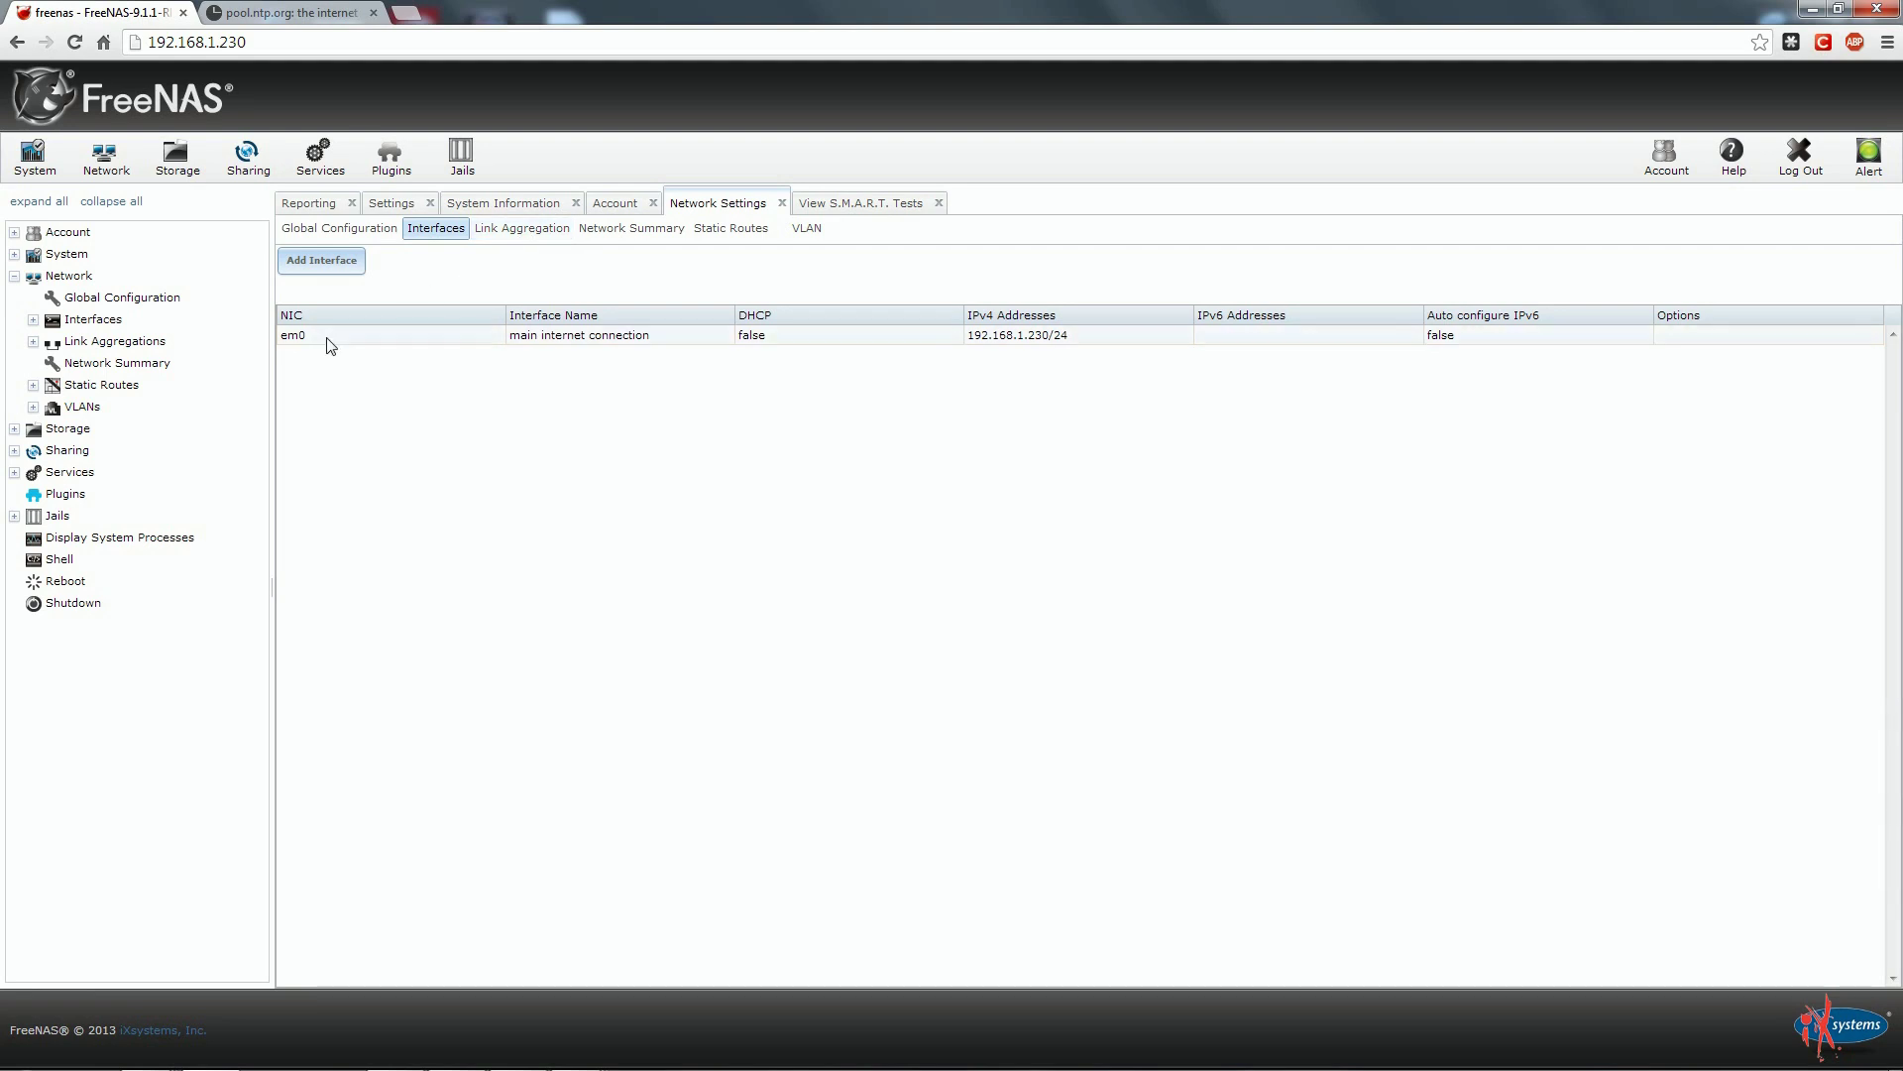
# Show the Network Summary with em0 at 192.168.1.230/24 and default route 192.168.1.1.
pyautogui.click(643, 238)
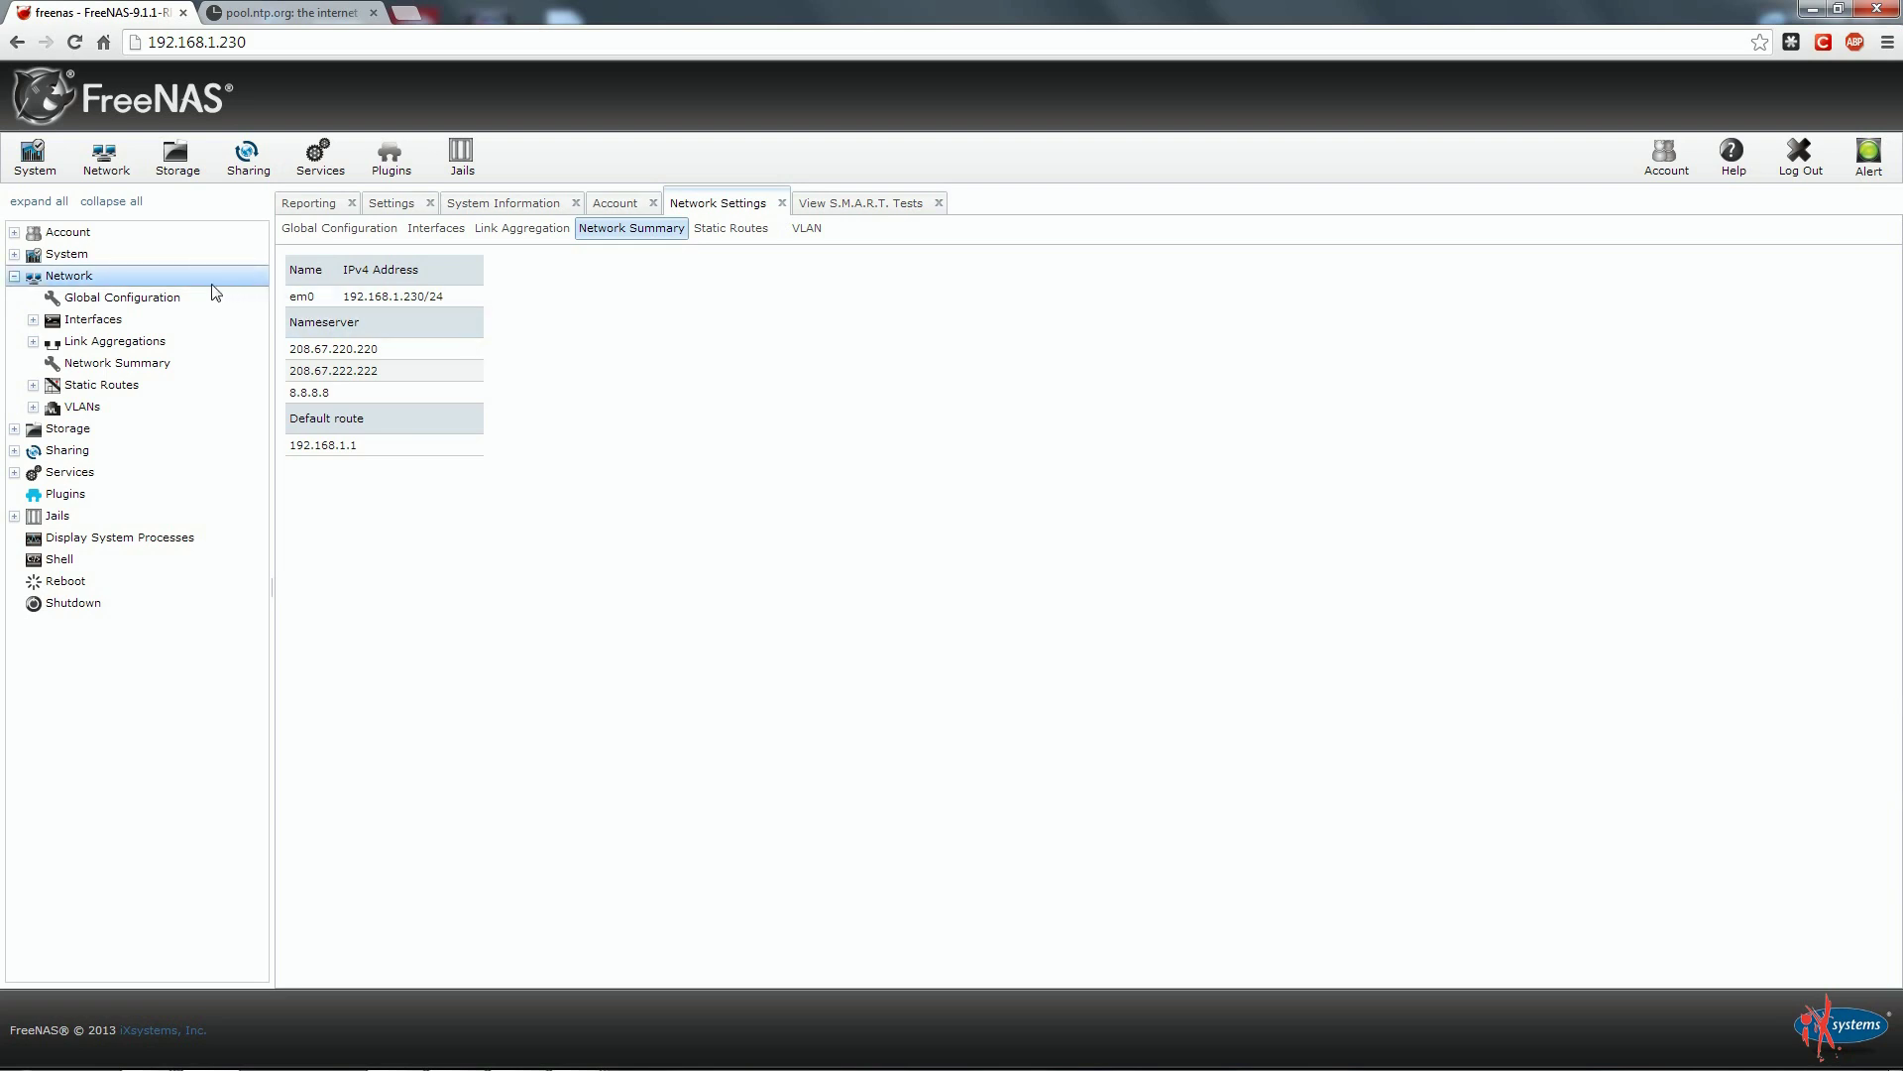
# Expand System > NTP Servers to list 0, 1 and 2.freebsd.pool.ntp.org.
pyautogui.click(15, 277)
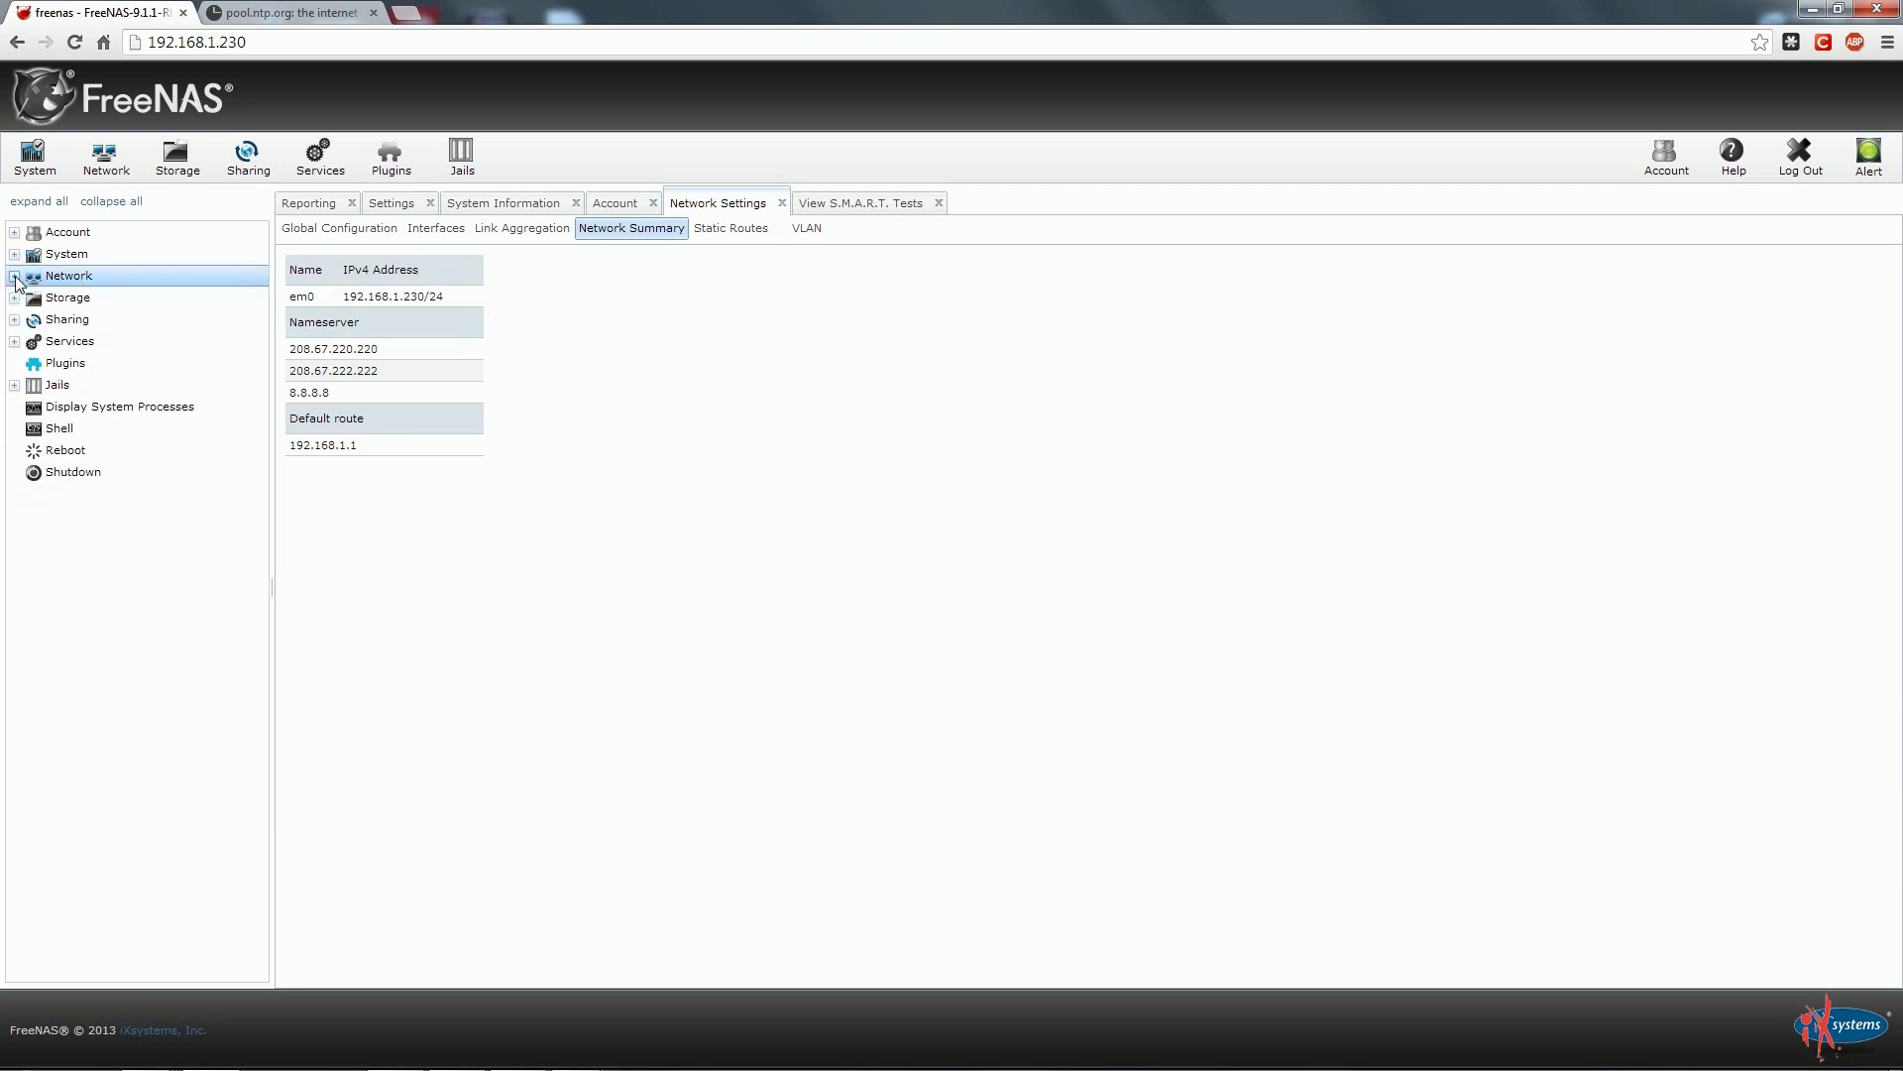
pyautogui.click(14, 255)
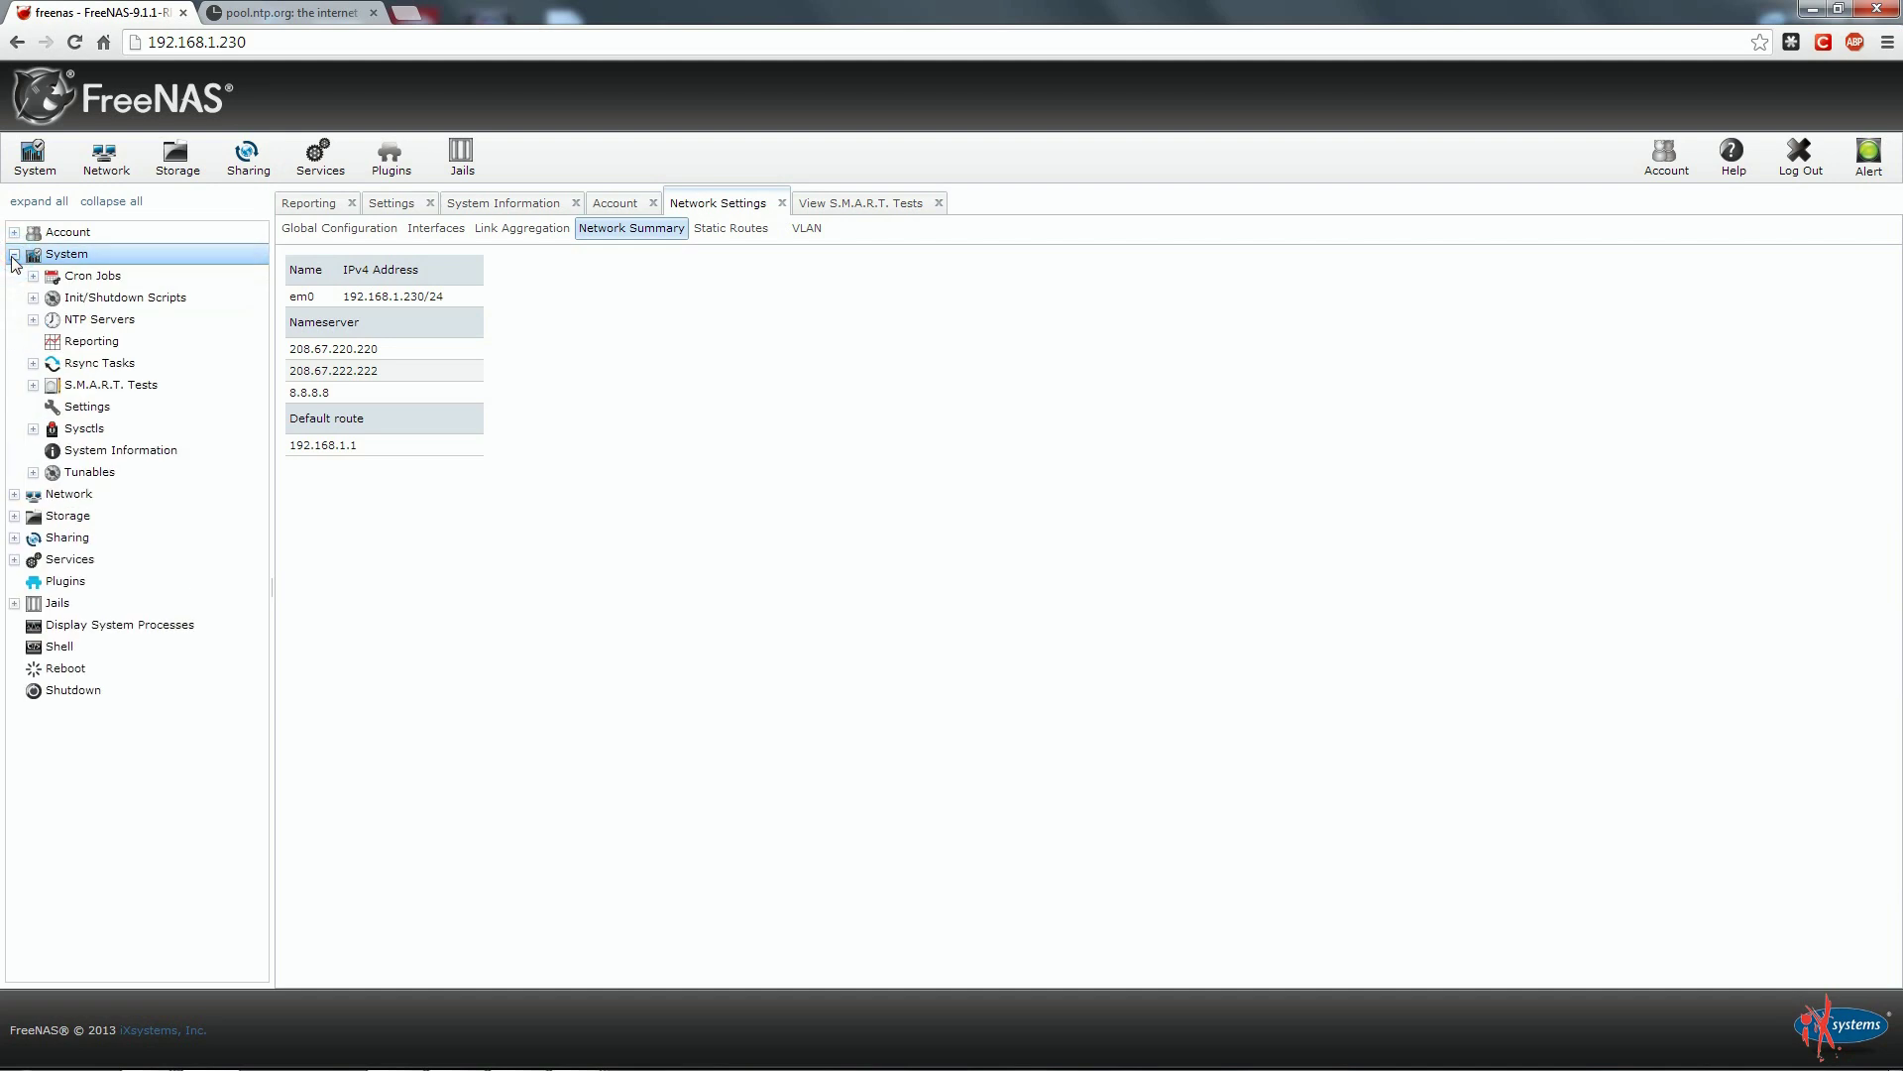
pyautogui.click(33, 321)
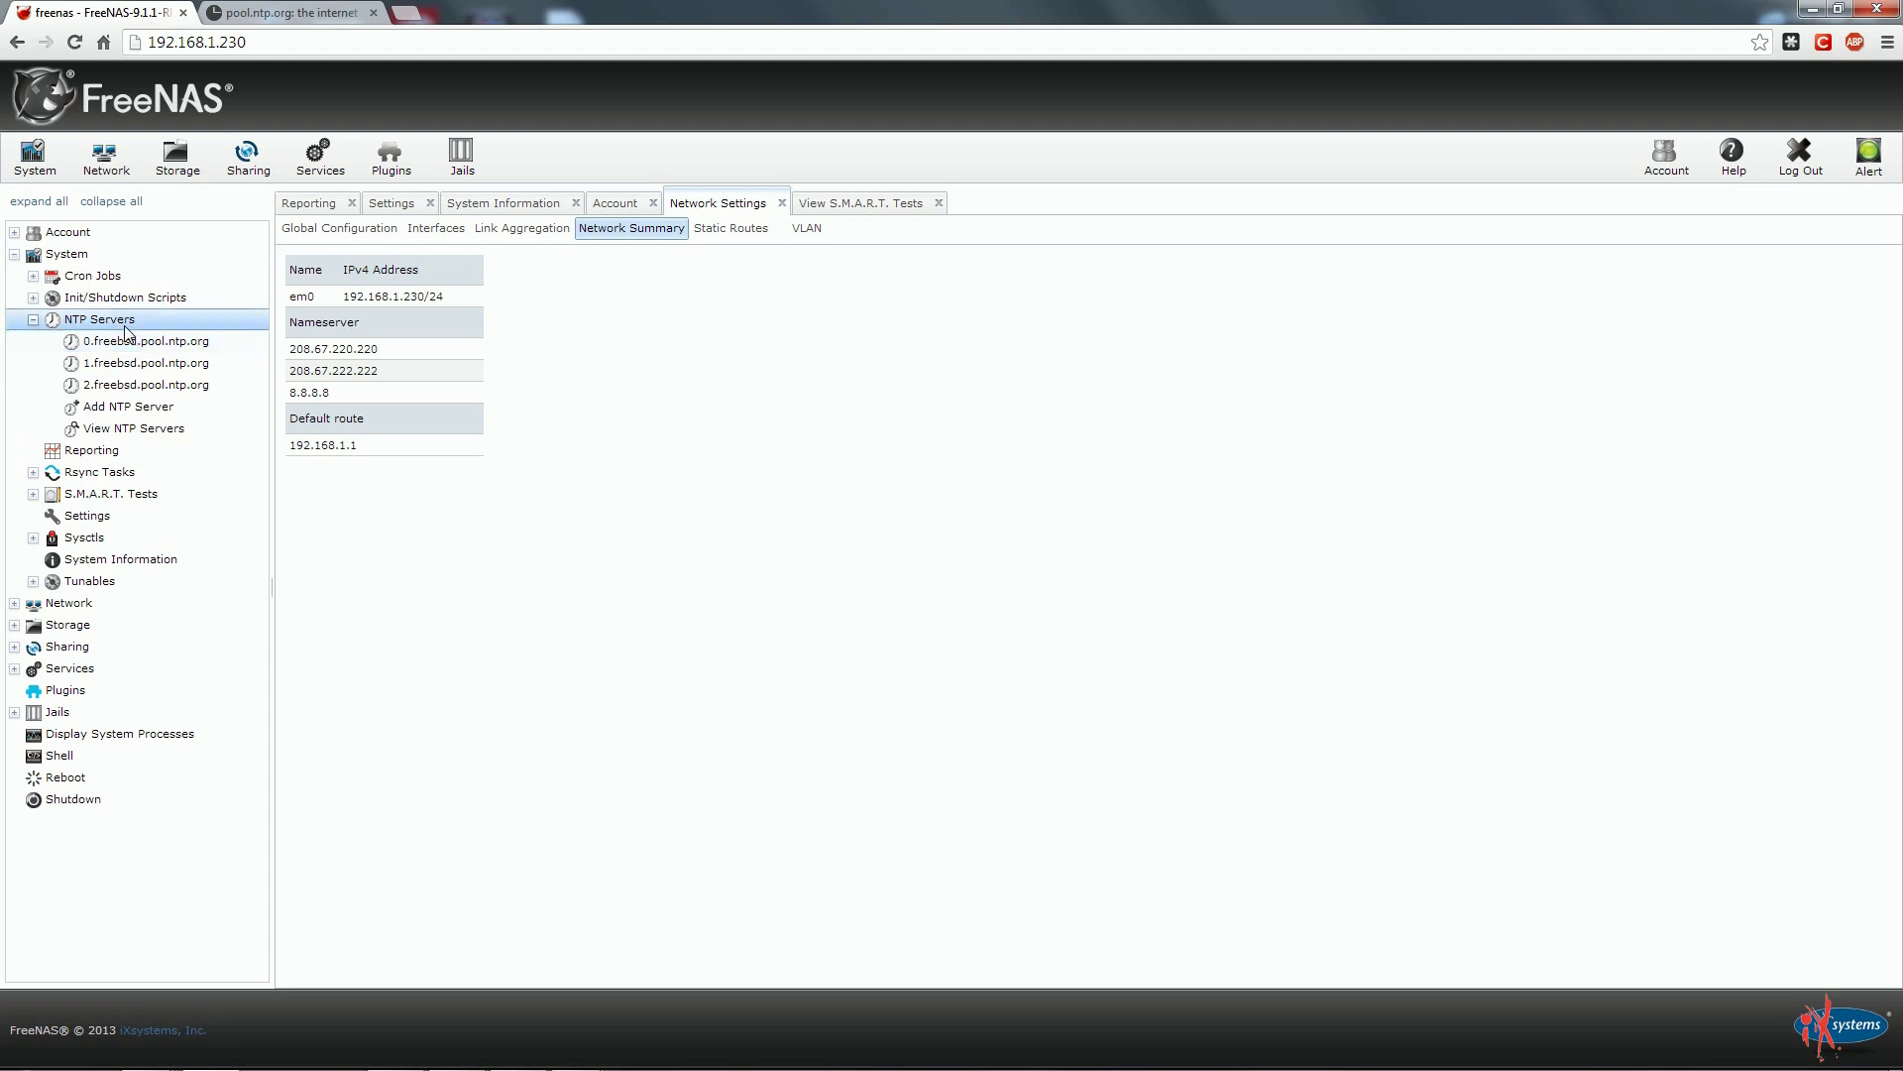
pyautogui.click(127, 385)
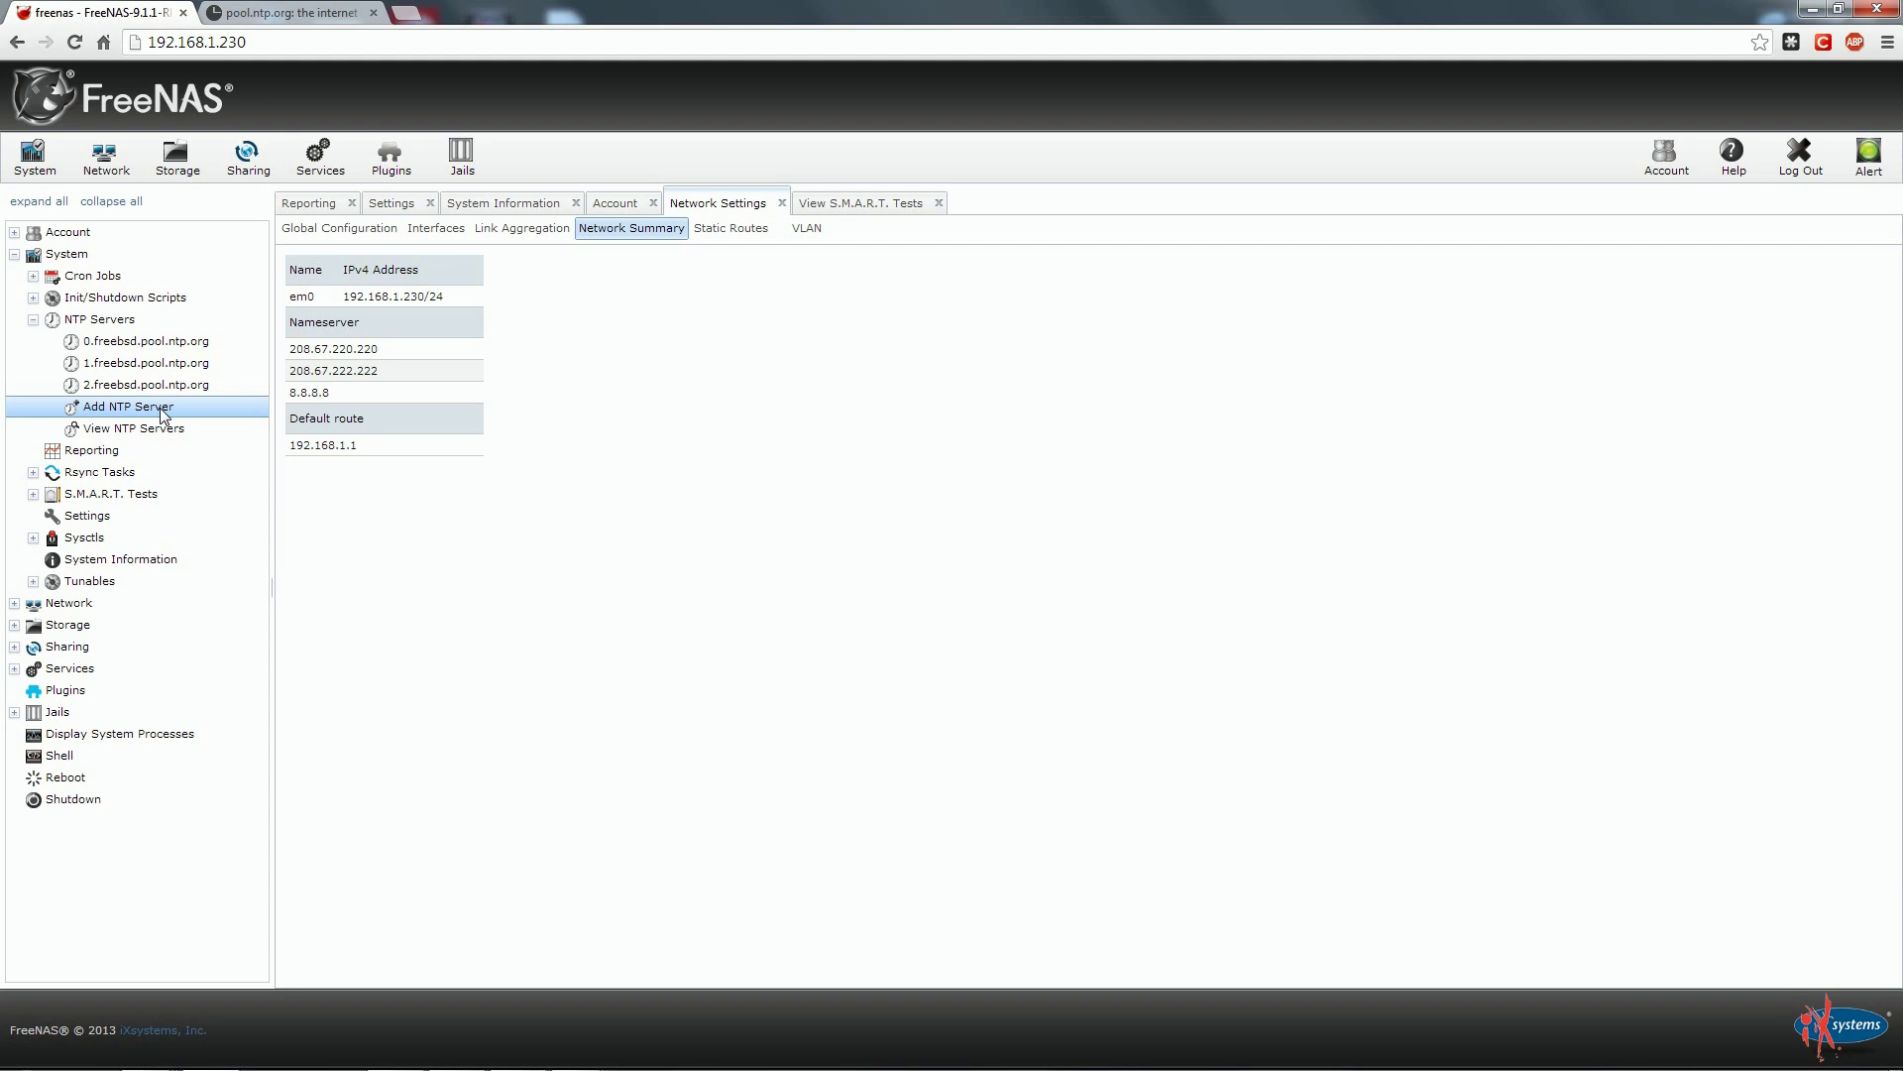
# View the europe.pool.ntp.org zone page on pool.ntp.org, then go back to FreeNAS.
pyautogui.click(288, 14)
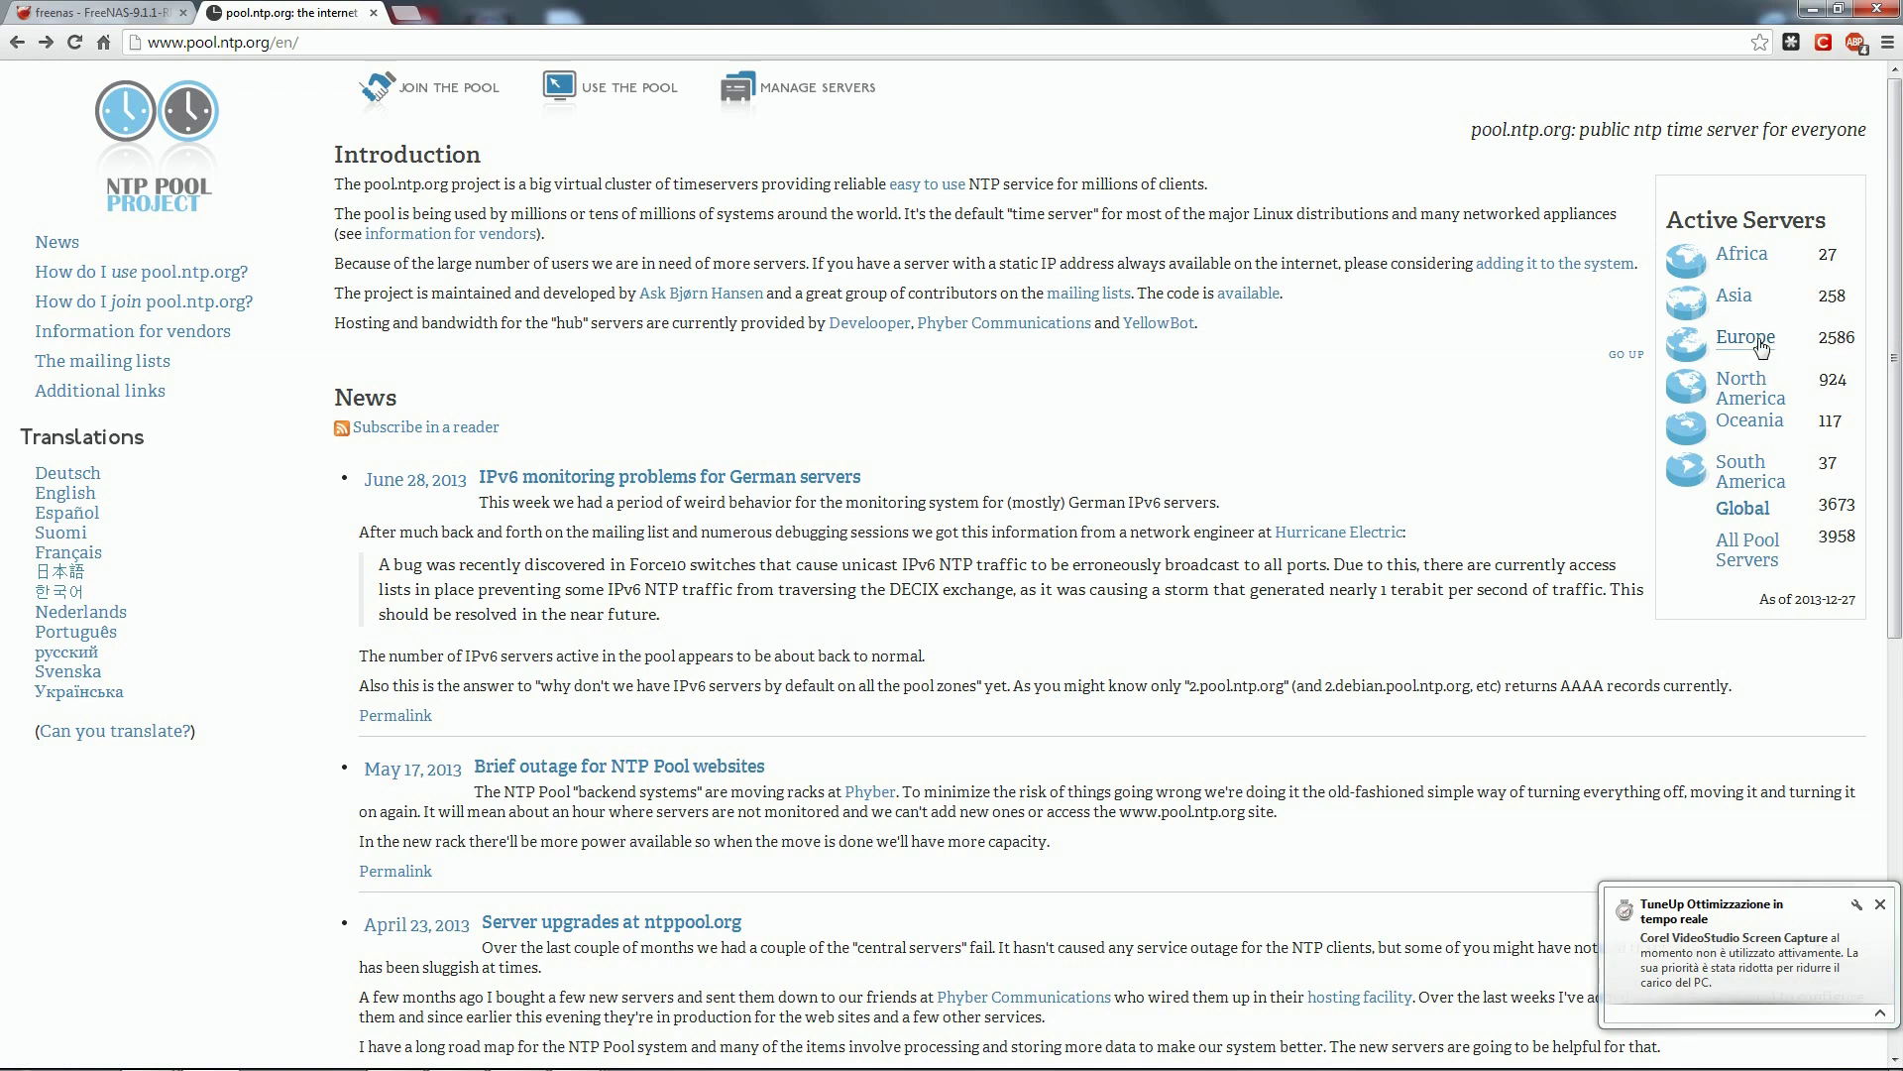
pyautogui.click(1753, 338)
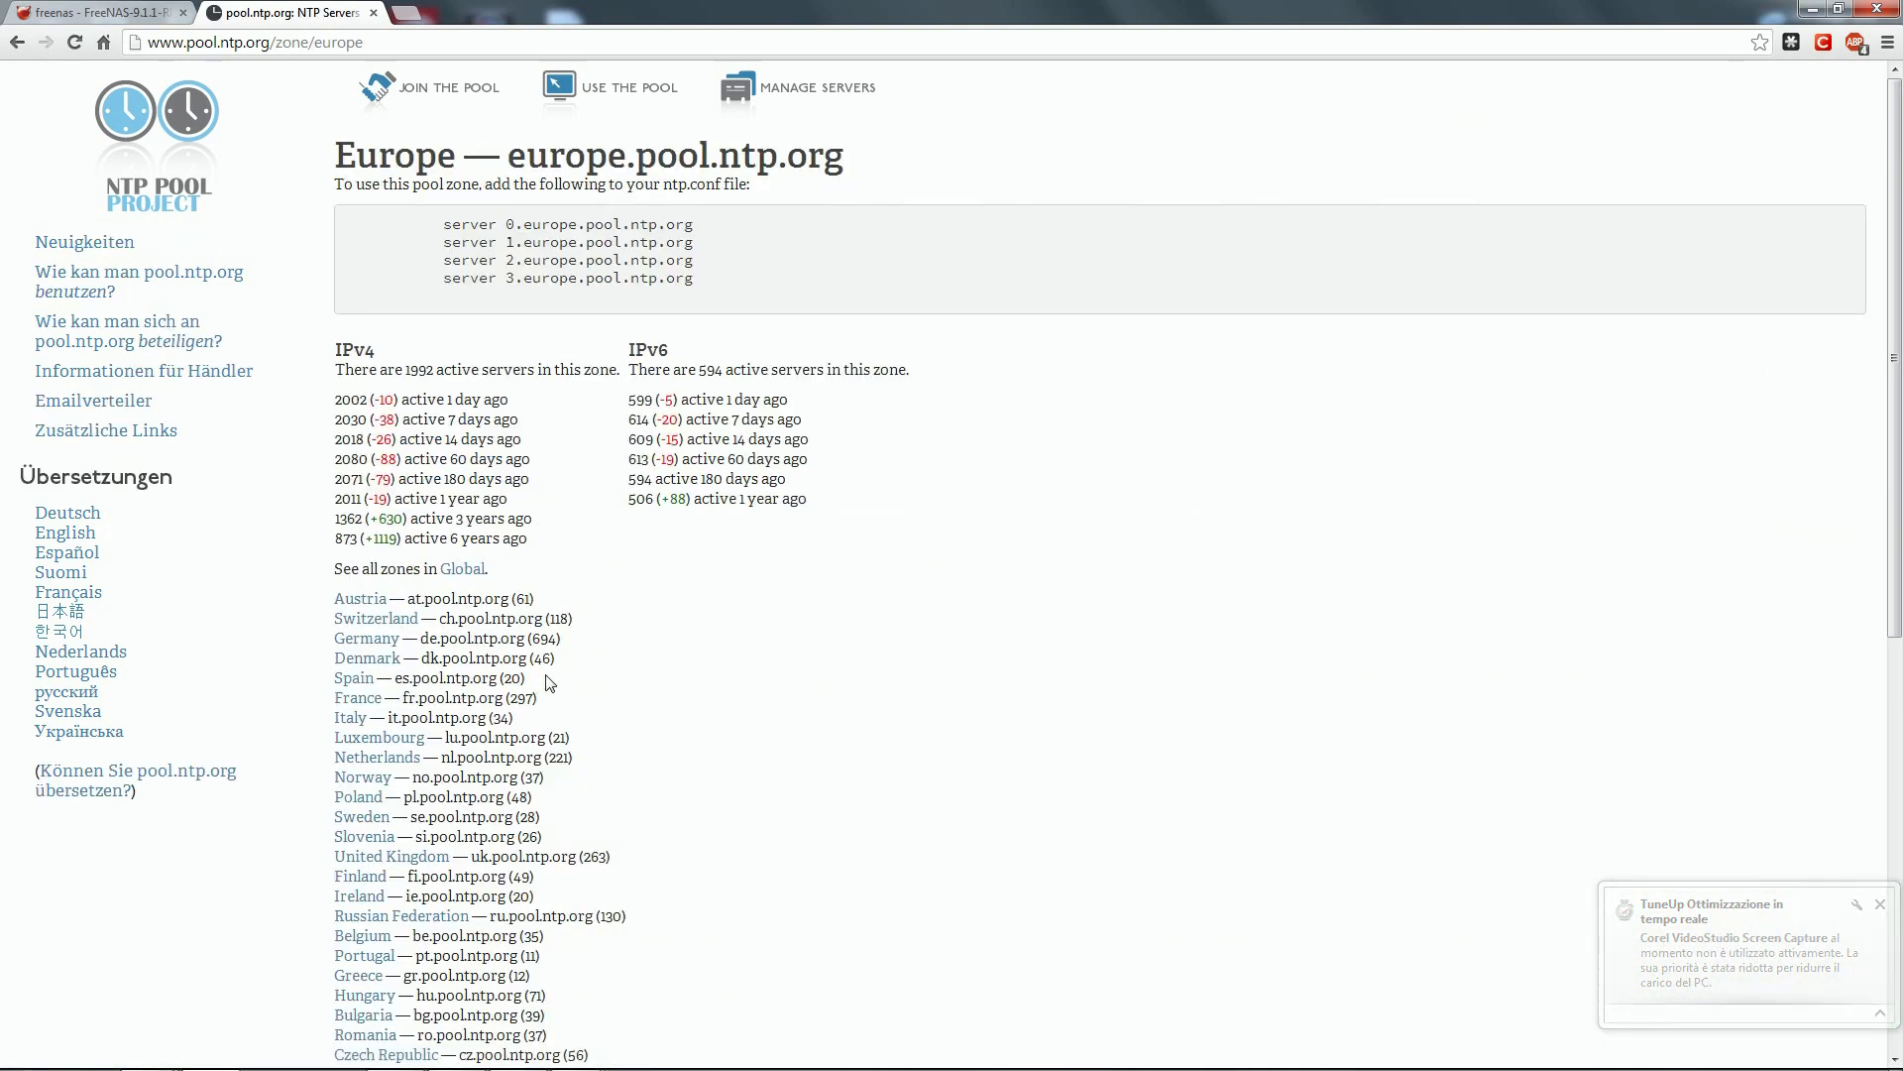
pyautogui.click(127, 12)
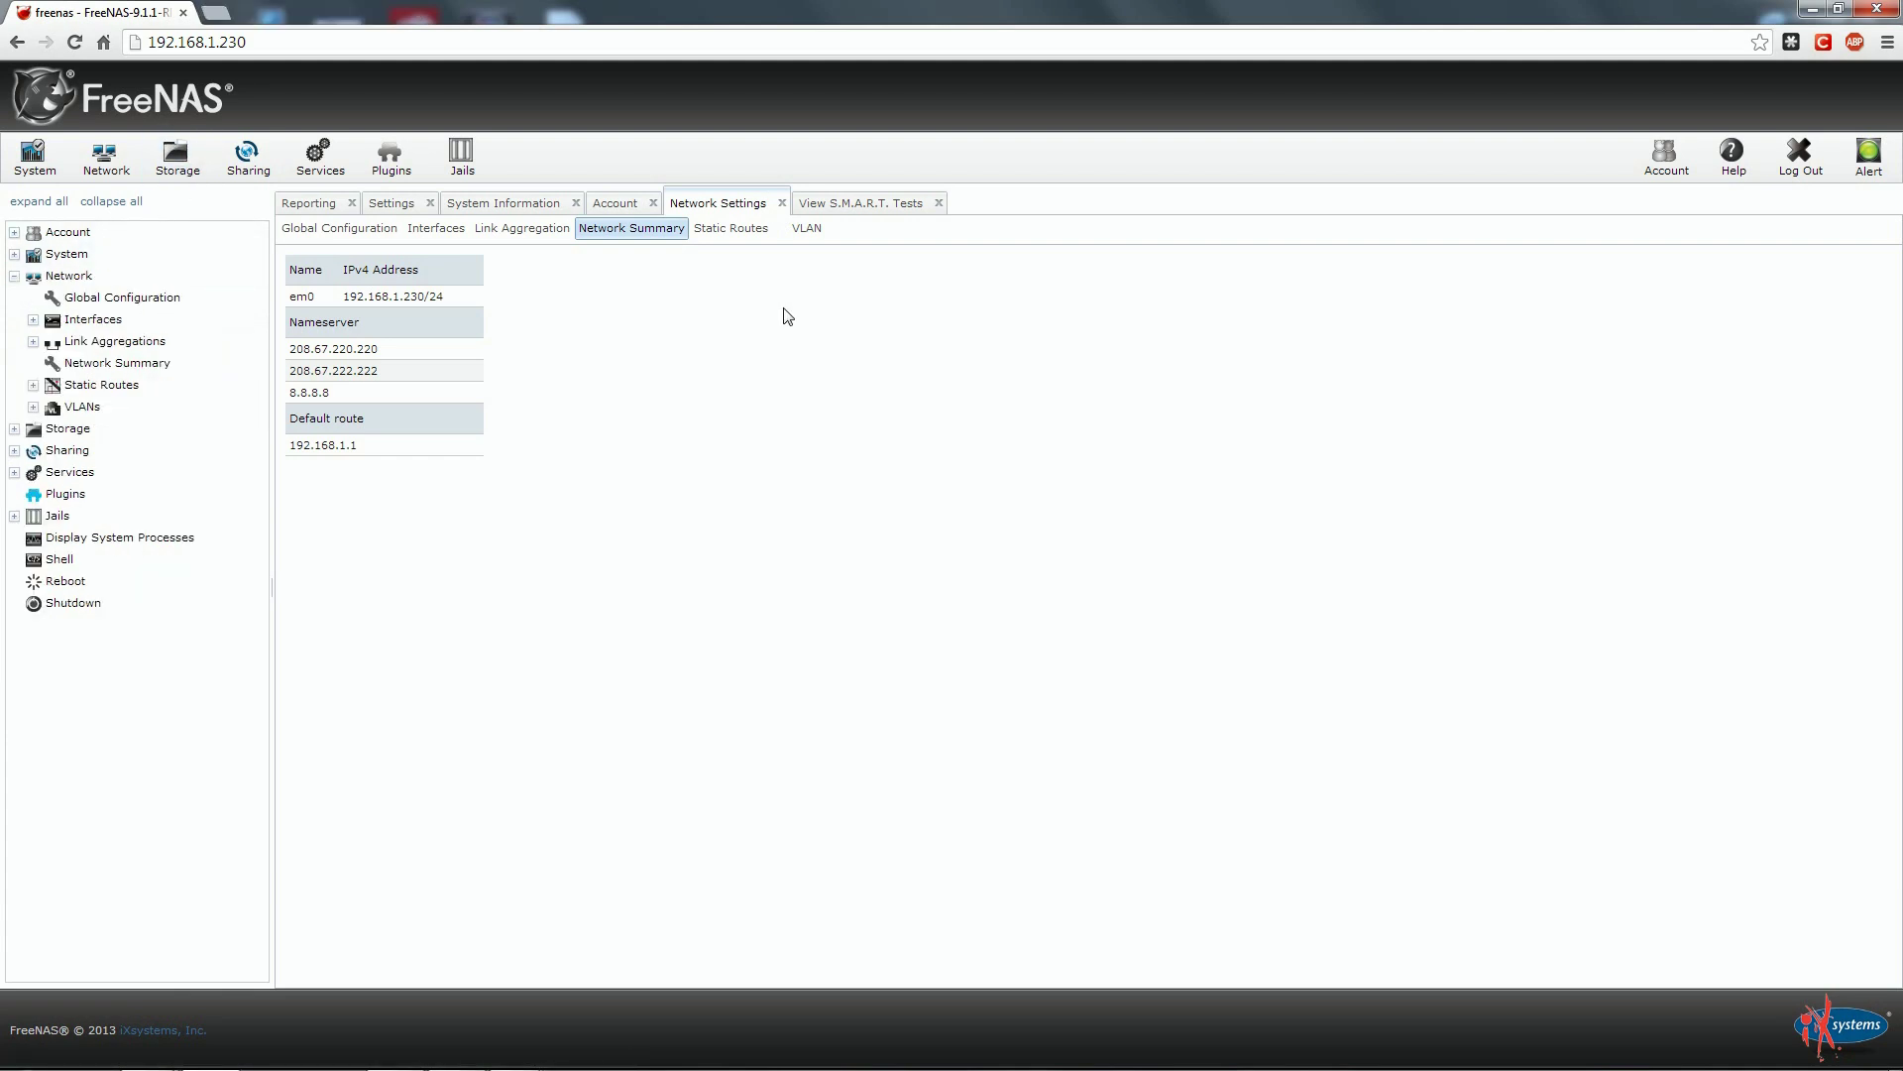
# Open Storage > View Disks listing da1–da4 and select da1.
pyautogui.click(14, 276)
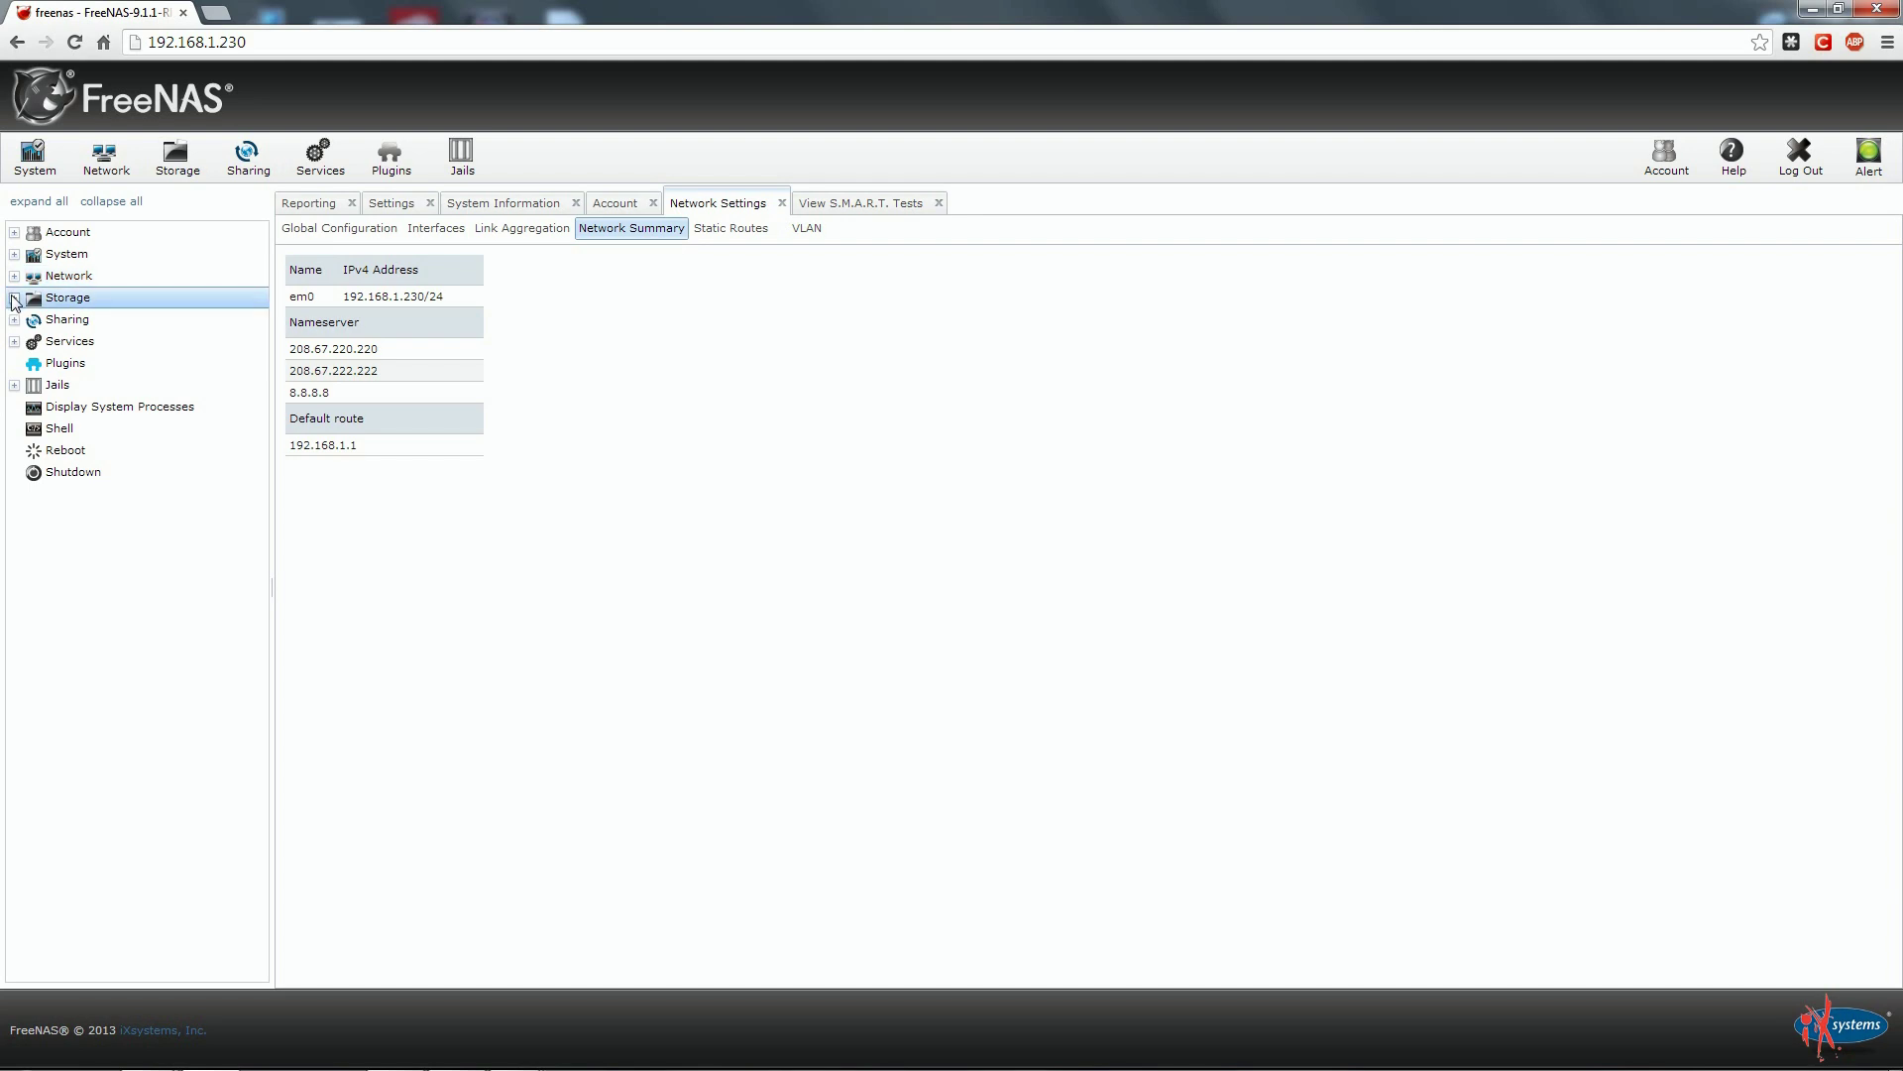
pyautogui.click(14, 298)
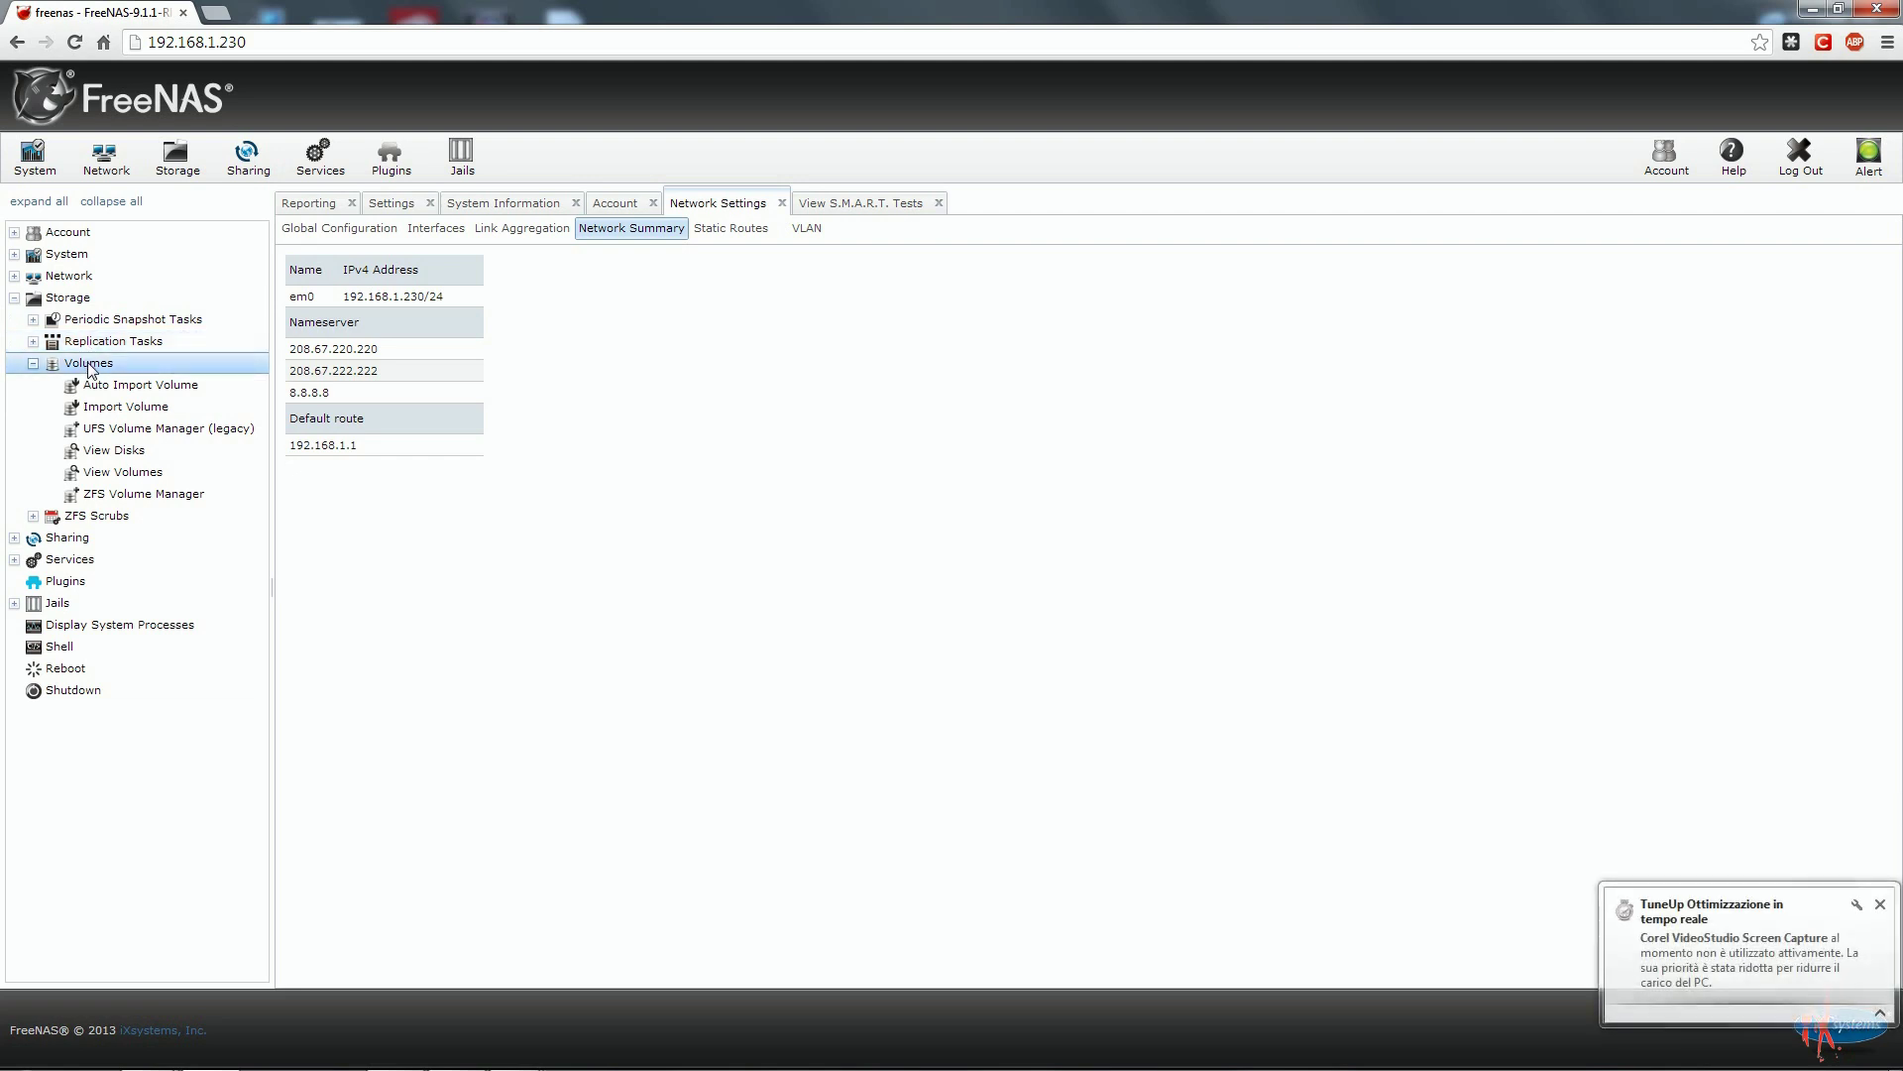
pyautogui.click(111, 452)
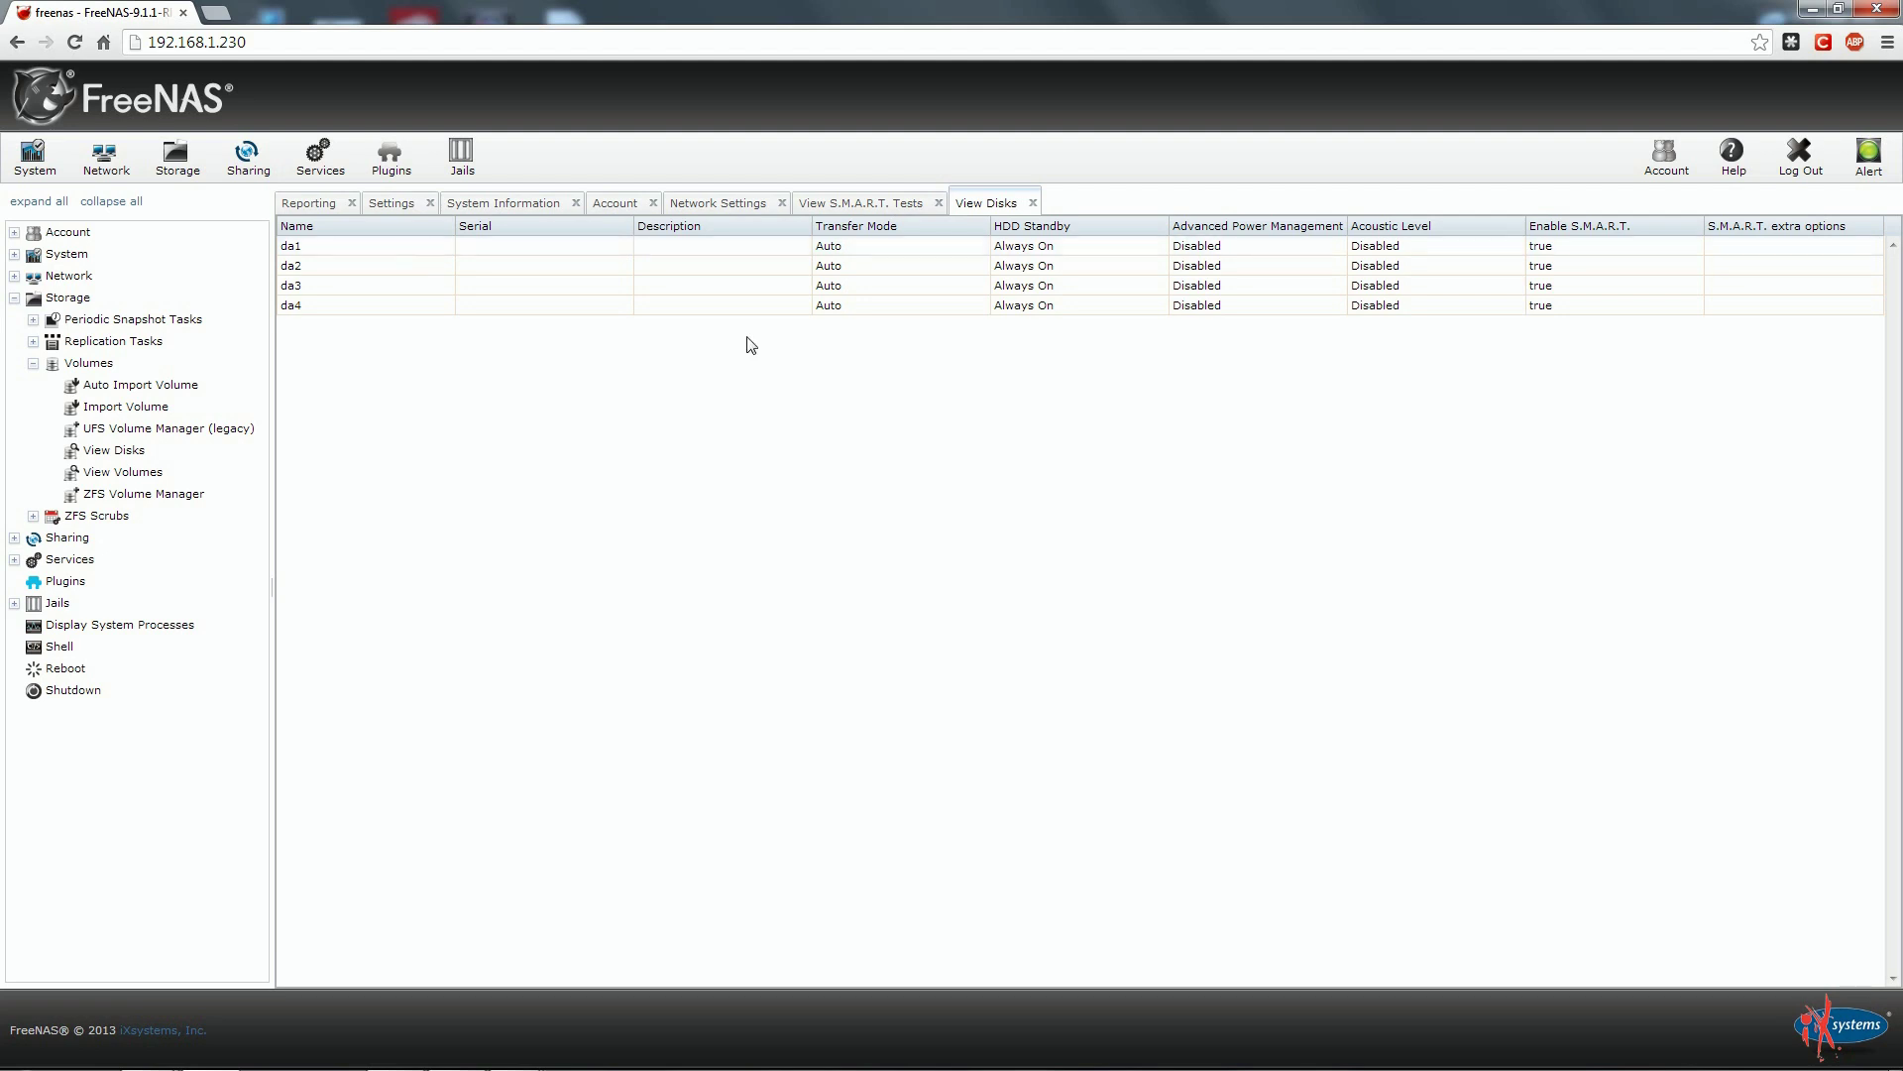
pyautogui.click(750, 255)
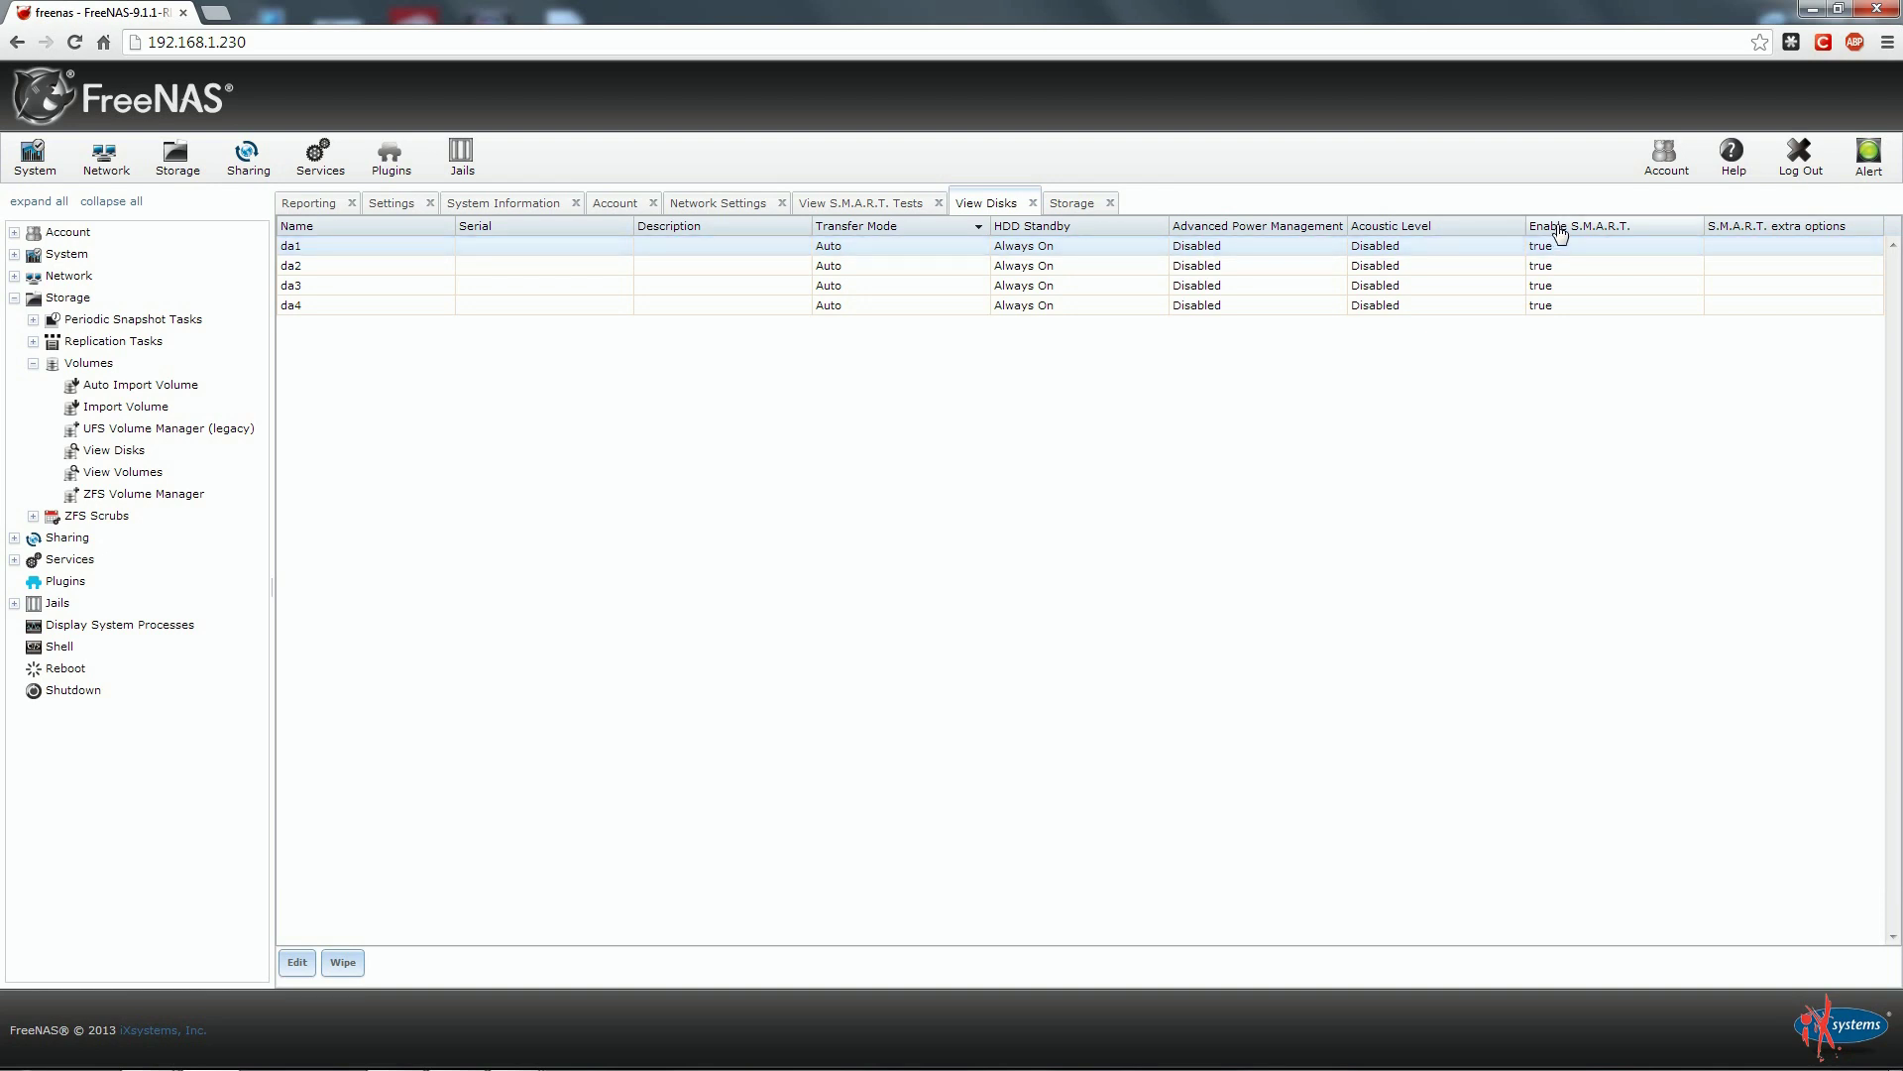
# In da1's Edit form, keep HDD Standby at Always On and power management Disabled.
pyautogui.doubleClick(1395, 252)
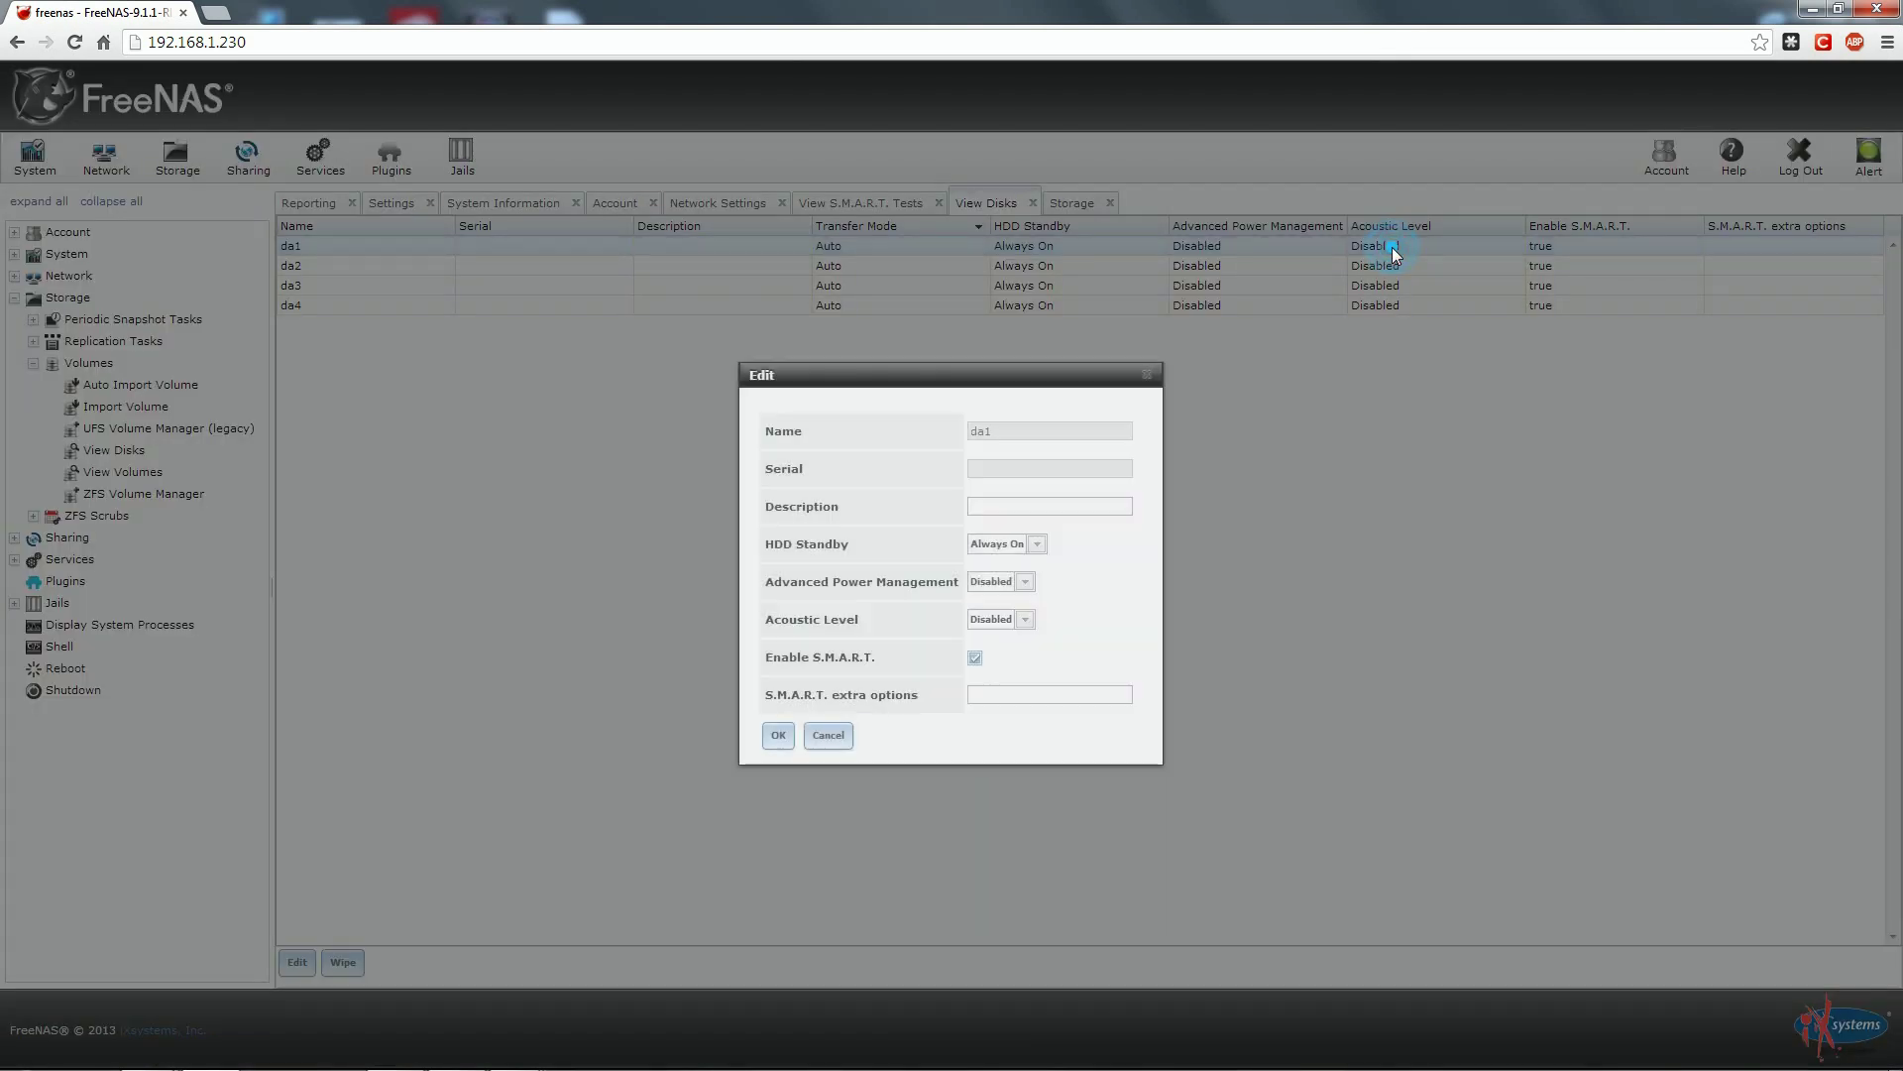
pyautogui.click(1037, 545)
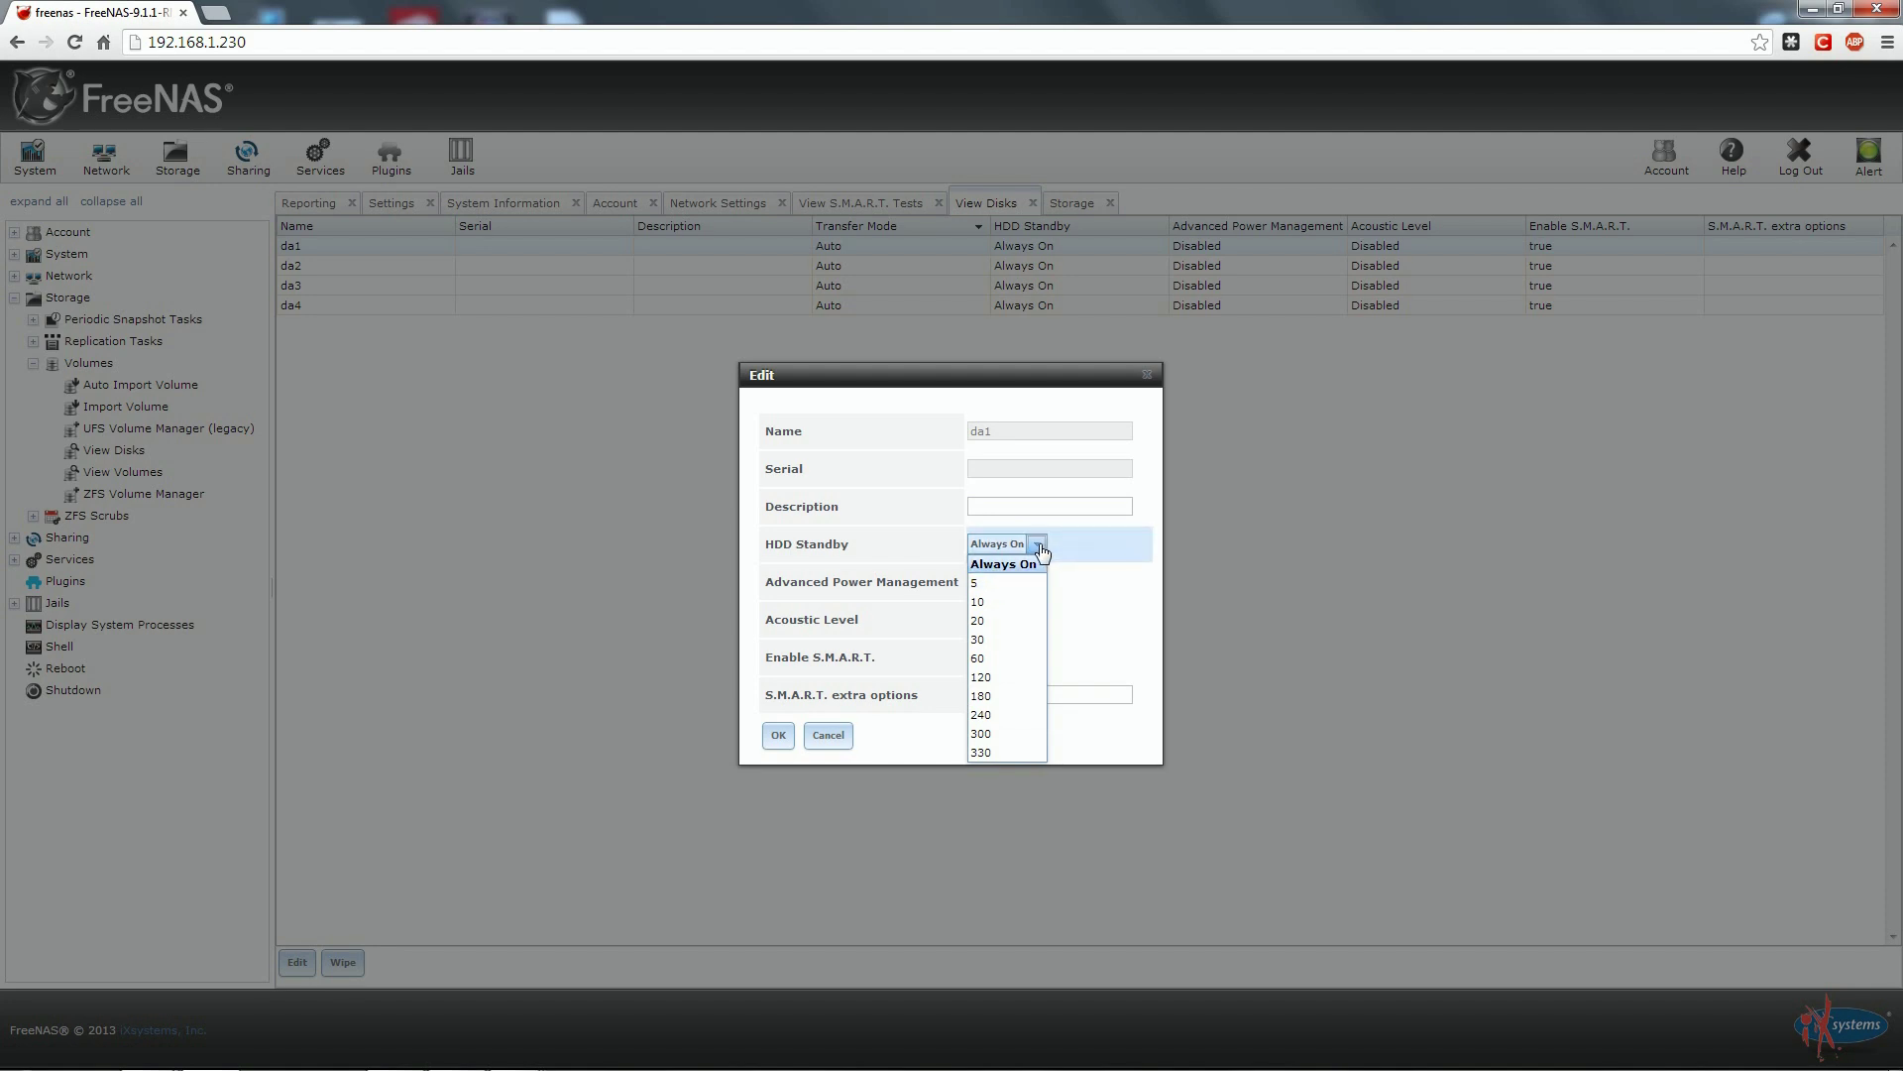
pyautogui.click(1038, 552)
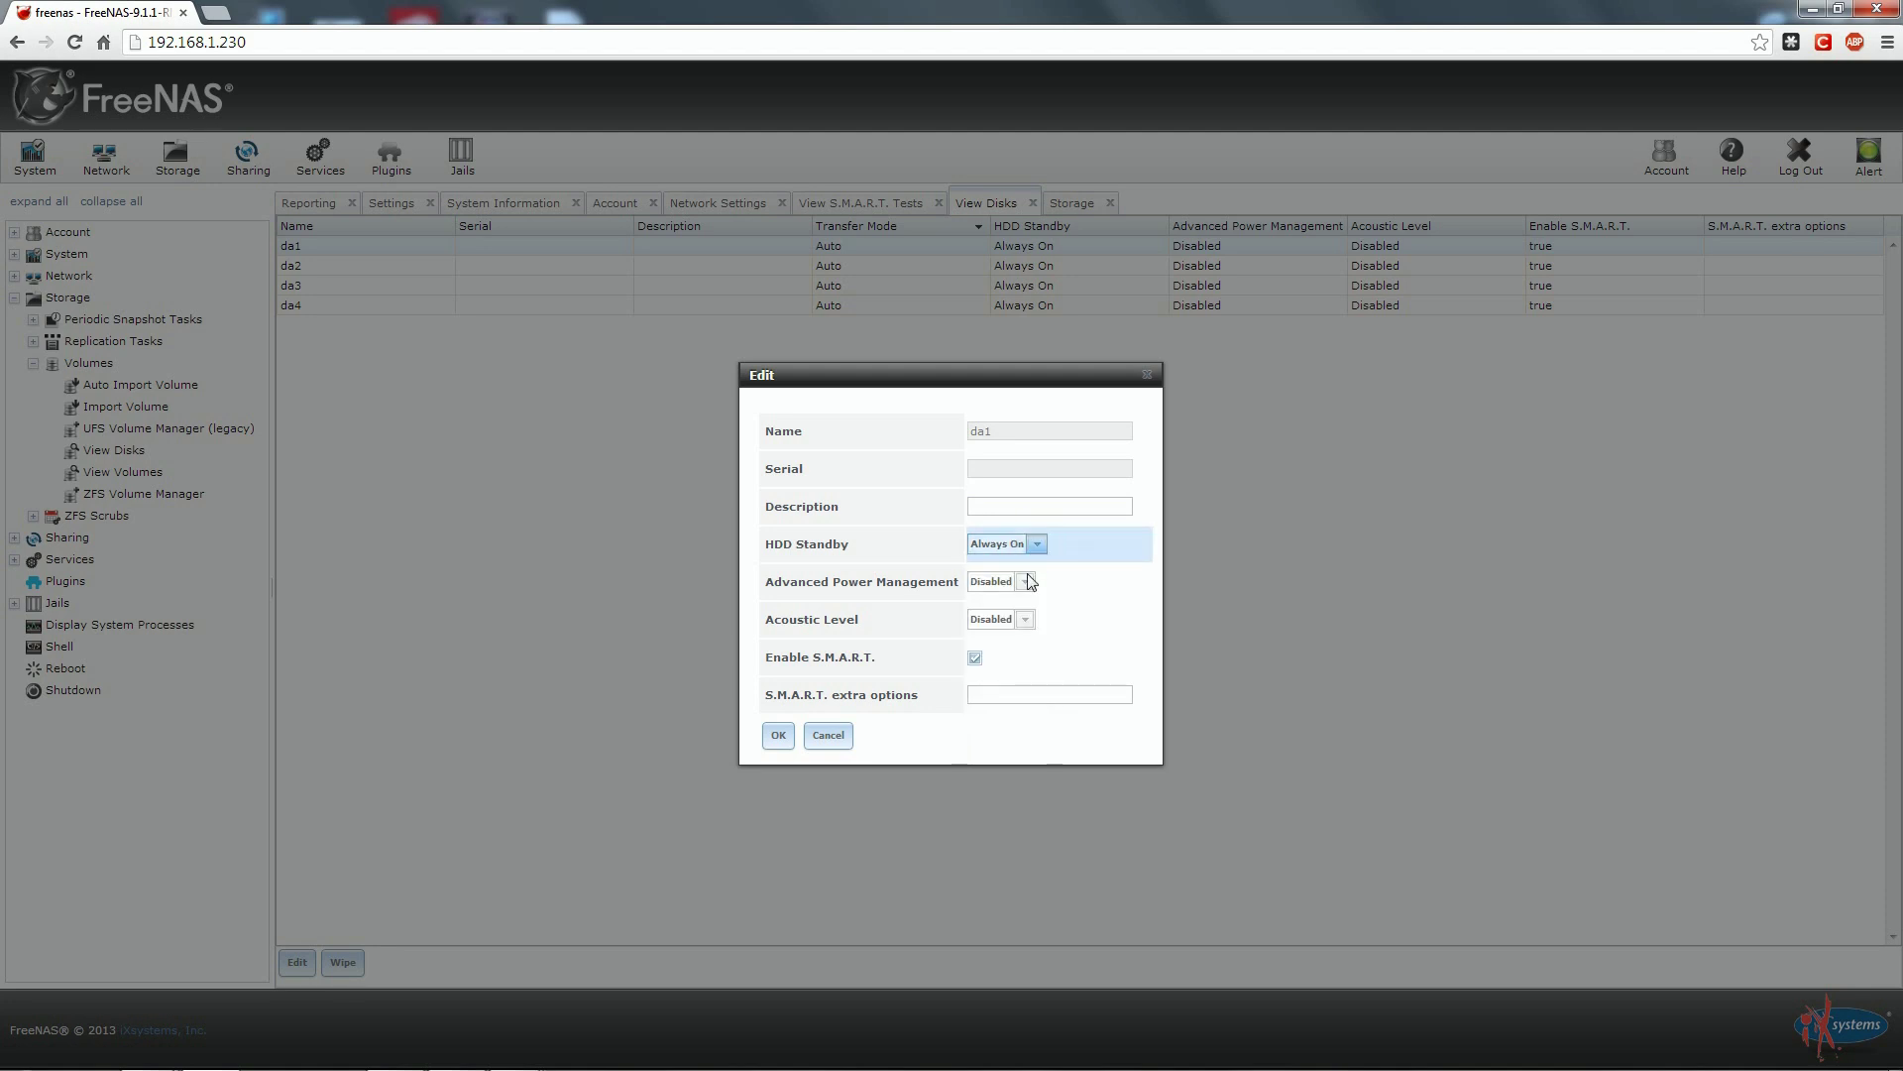
pyautogui.click(1025, 582)
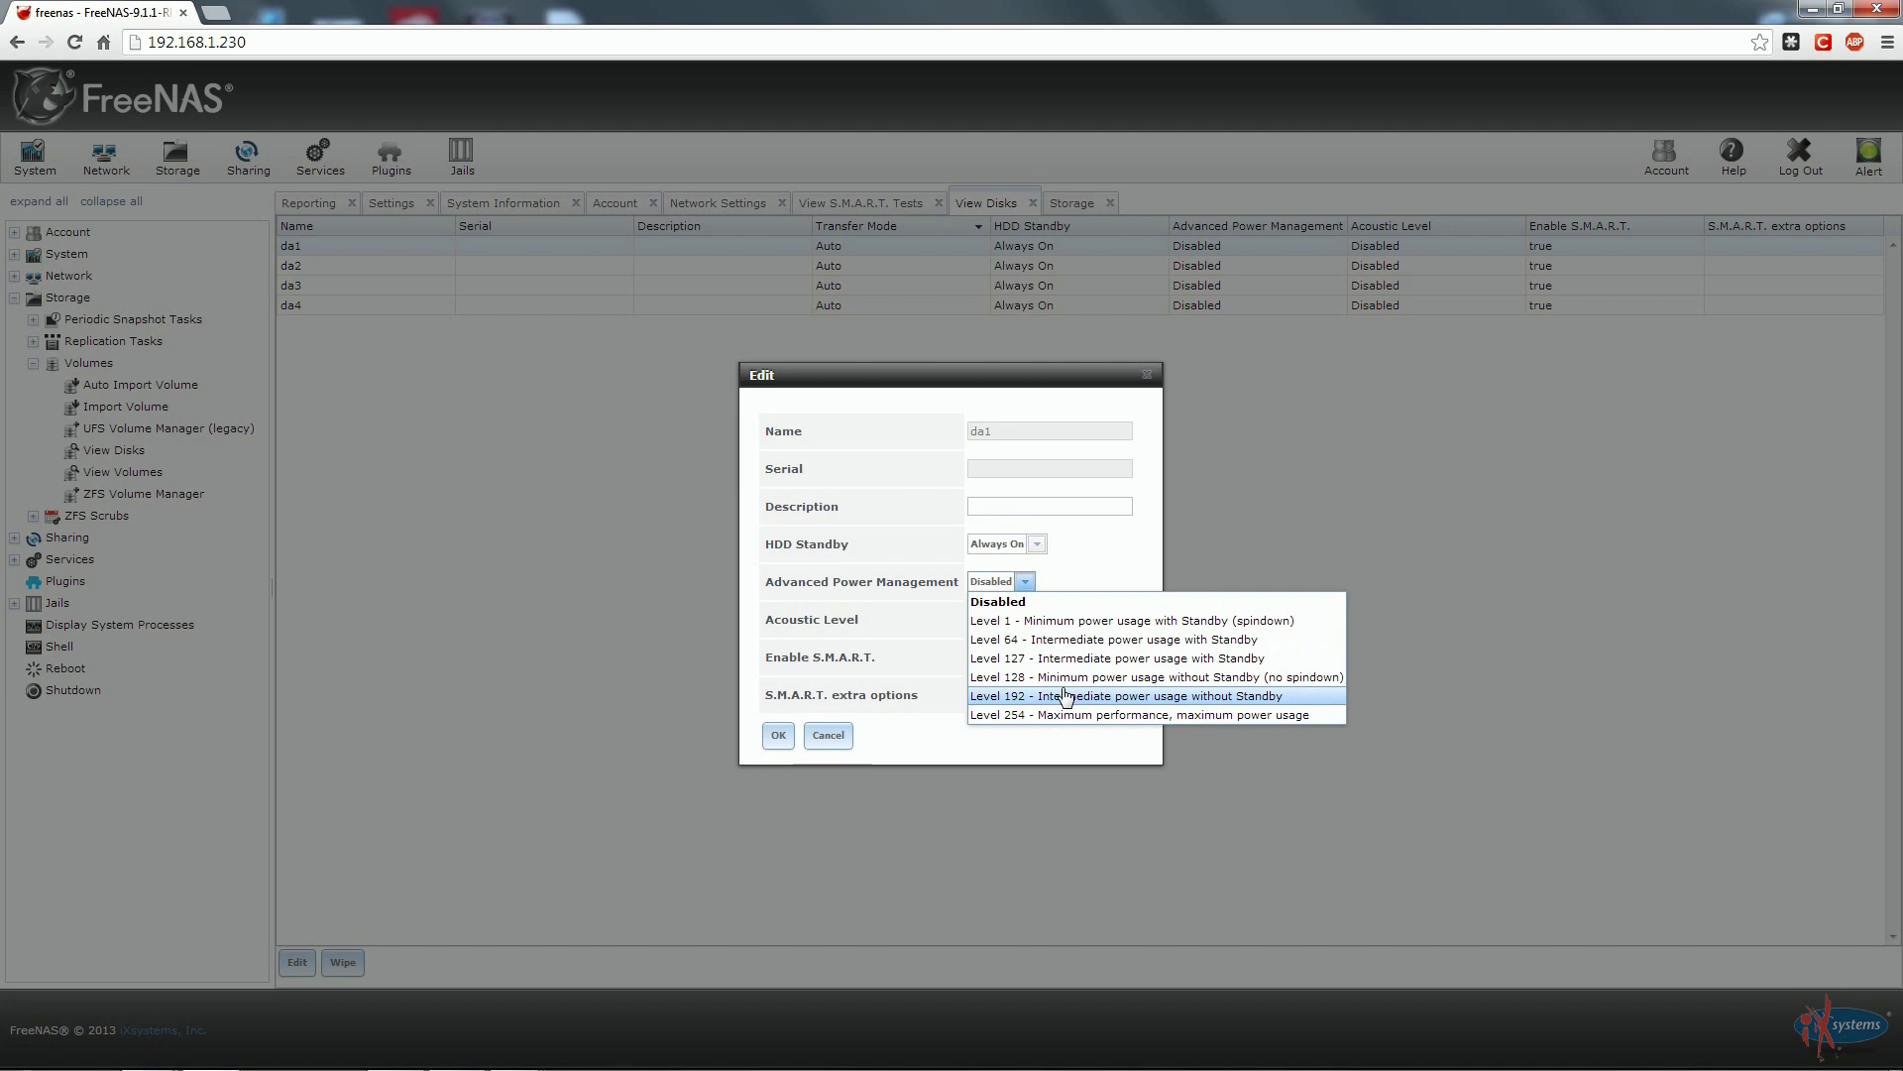
pyautogui.click(1025, 582)
pyautogui.click(1025, 582)
pyautogui.doubleClick(1025, 581)
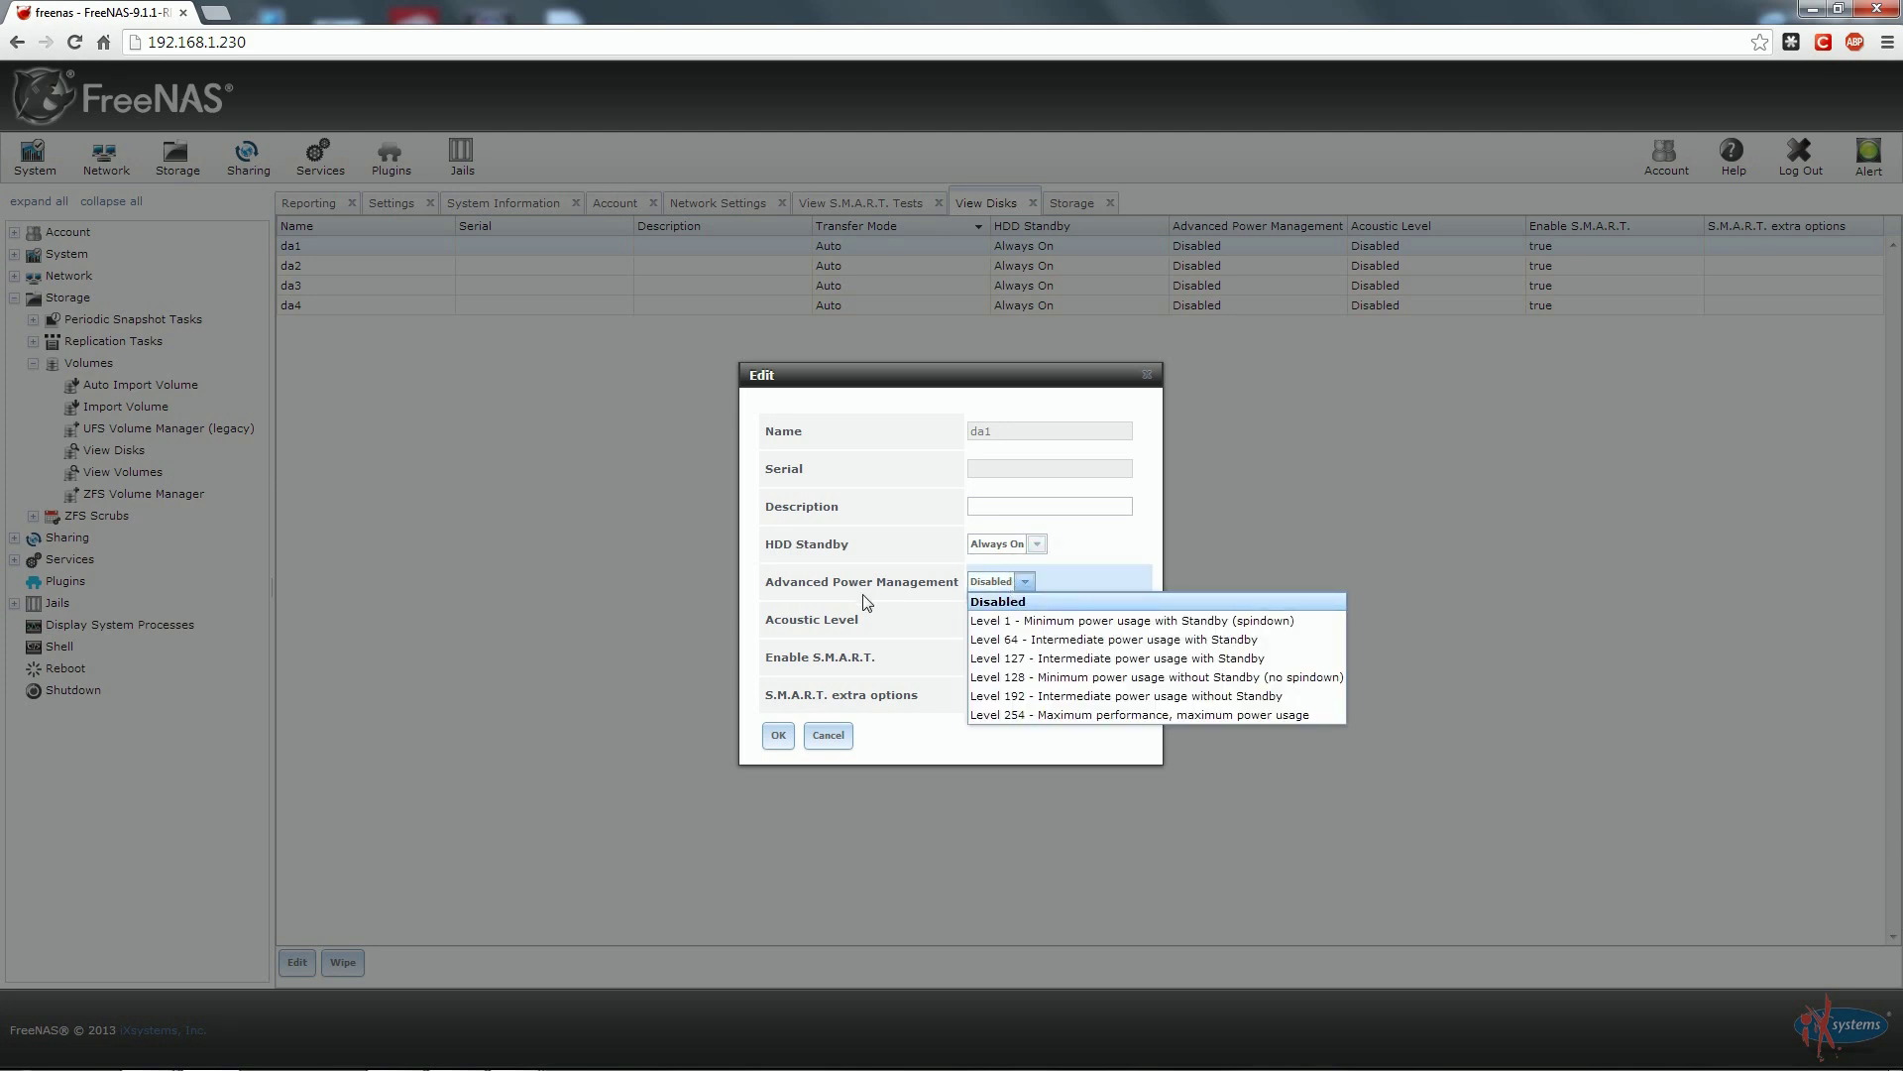
pyautogui.click(1027, 584)
# Leave da1's acoustic level at Disabled and close the form with OK.
pyautogui.click(1025, 619)
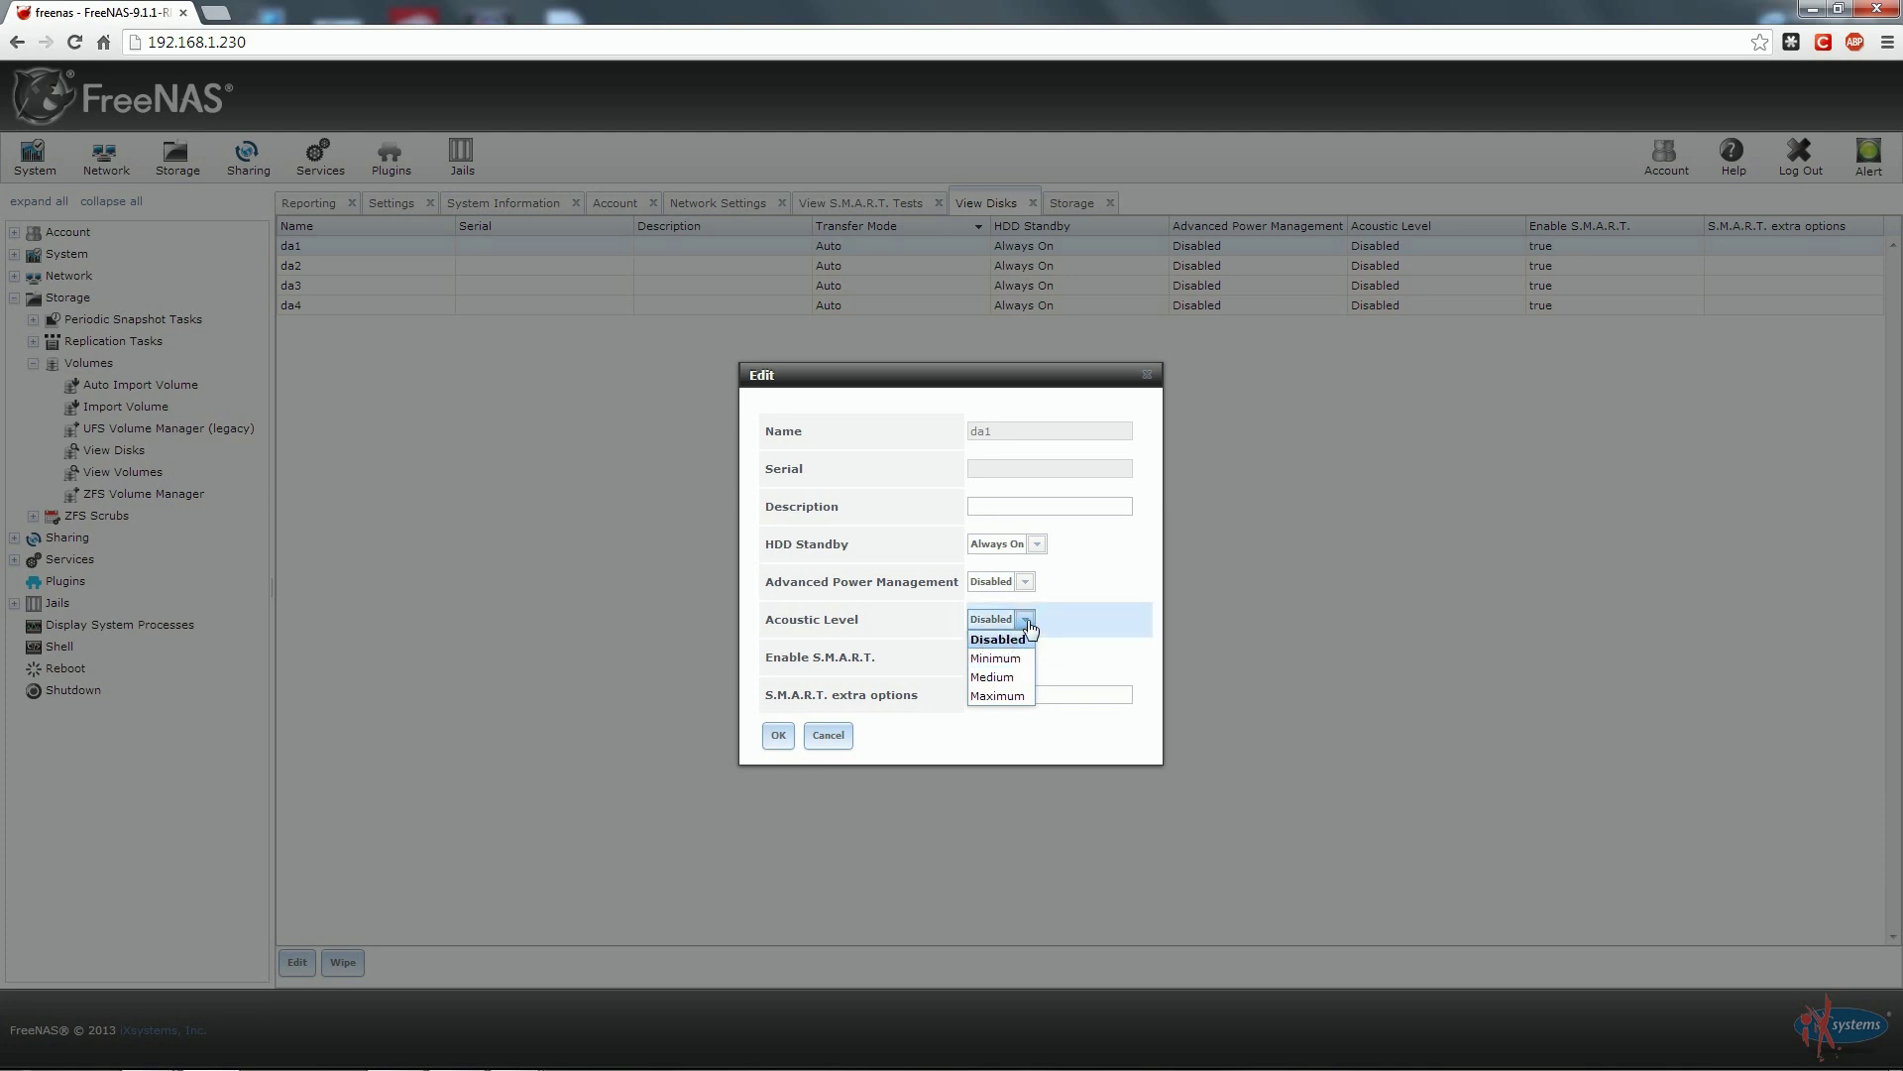
pyautogui.click(1027, 620)
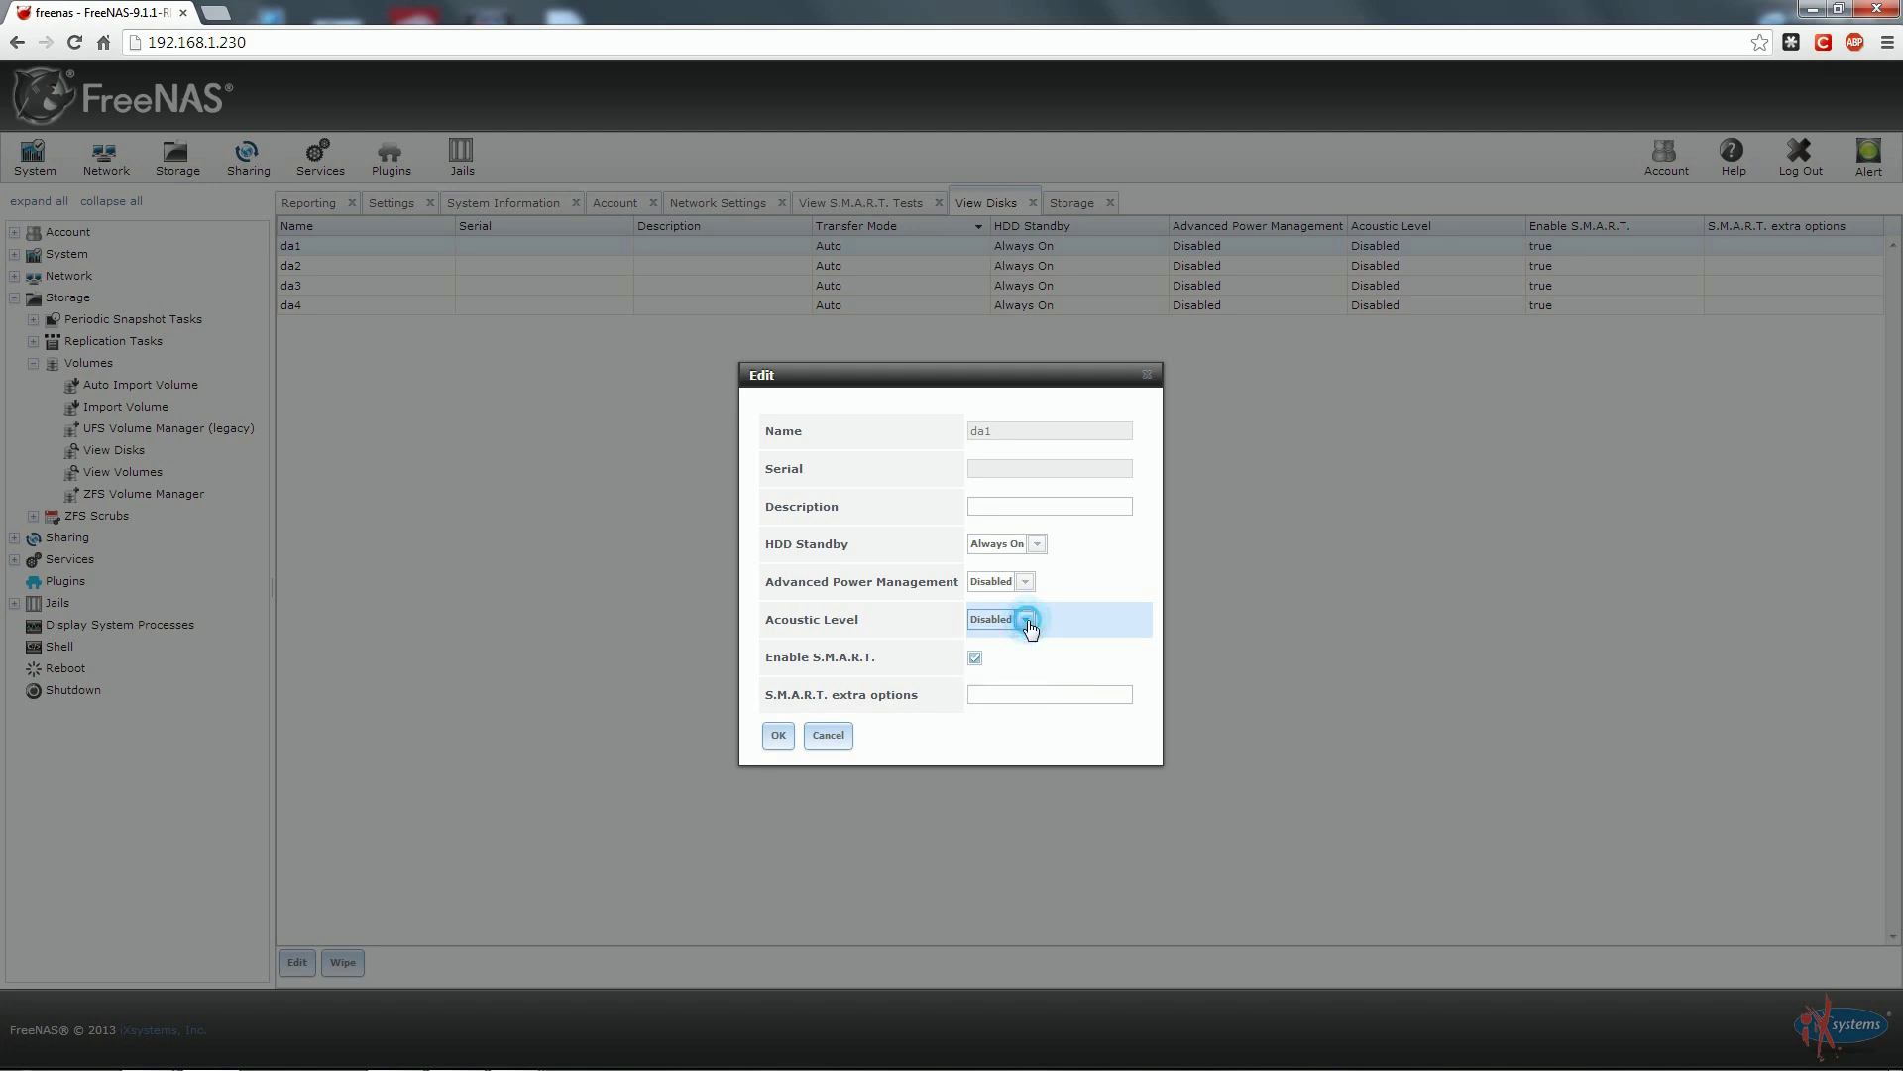
pyautogui.click(778, 734)
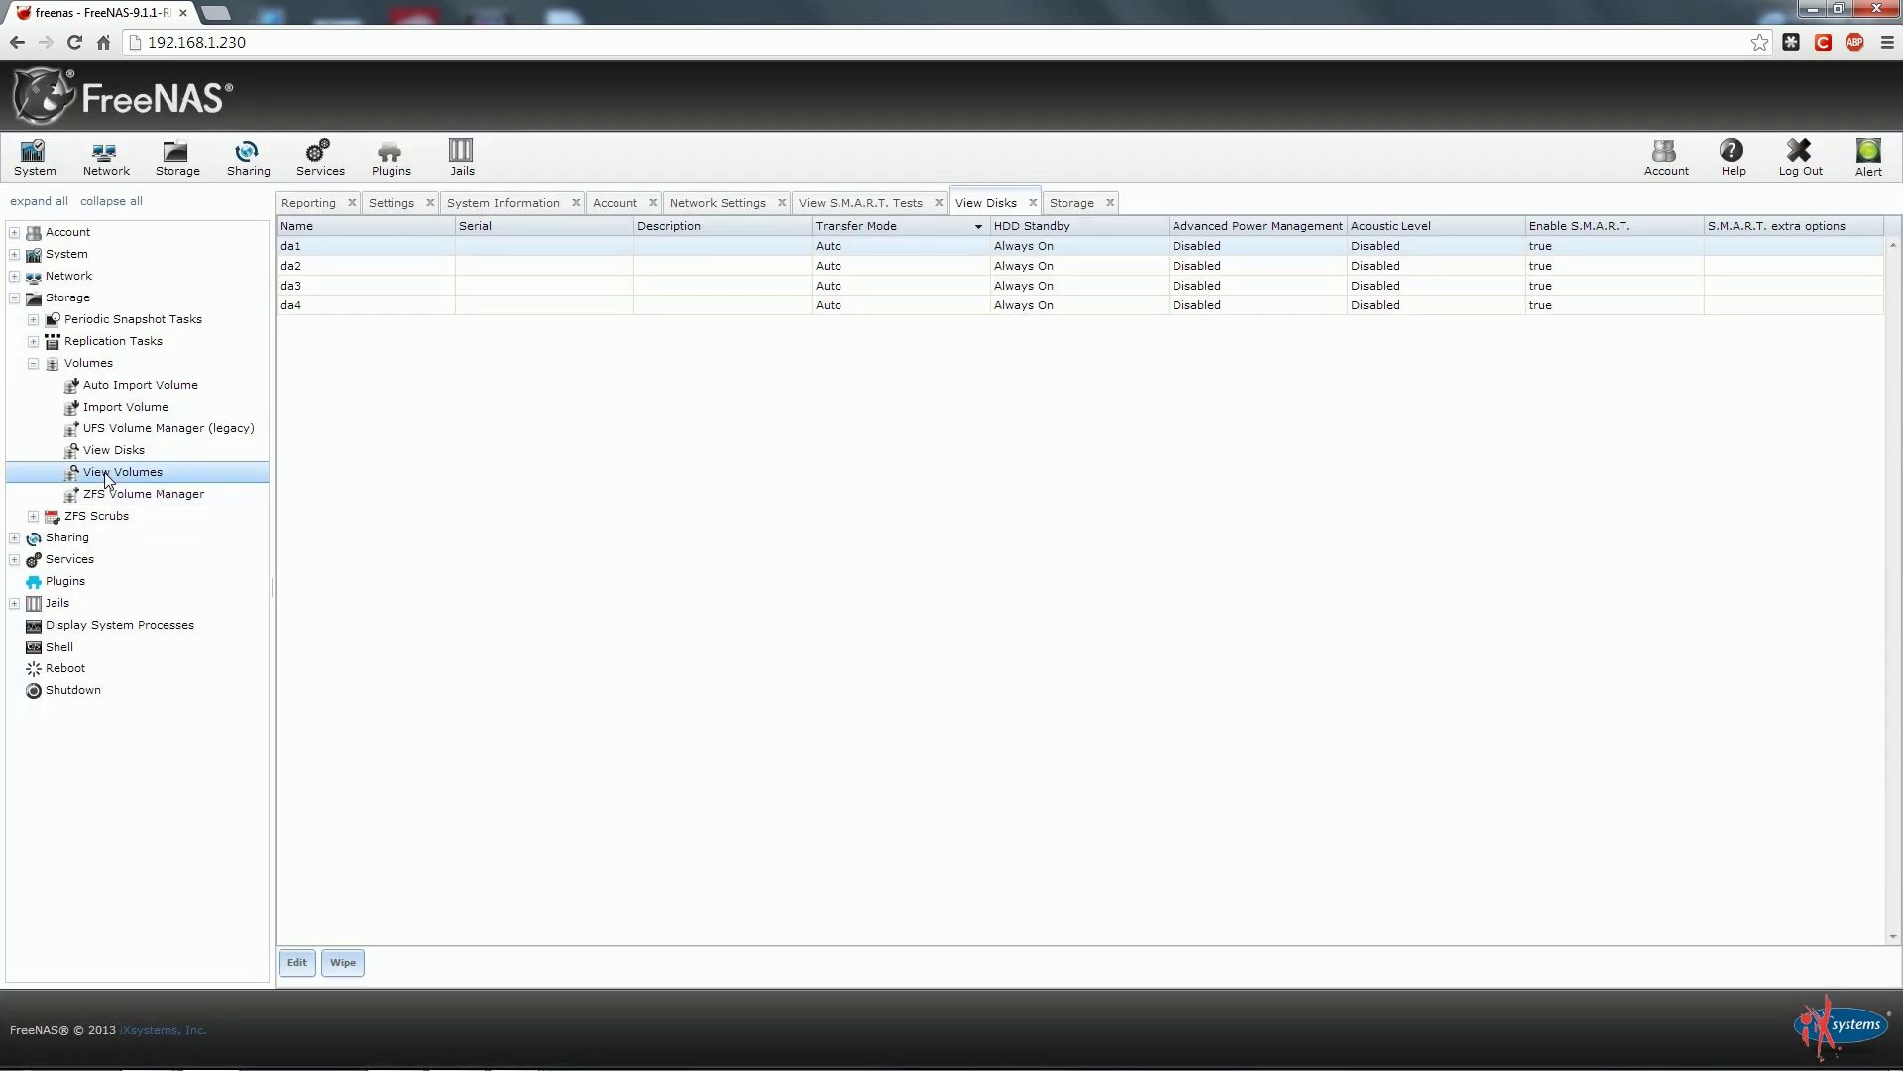
# In ZFS Volume Manager, name the volume RAIDZ2 and add all four disks da1–da4.
pyautogui.click(108, 474)
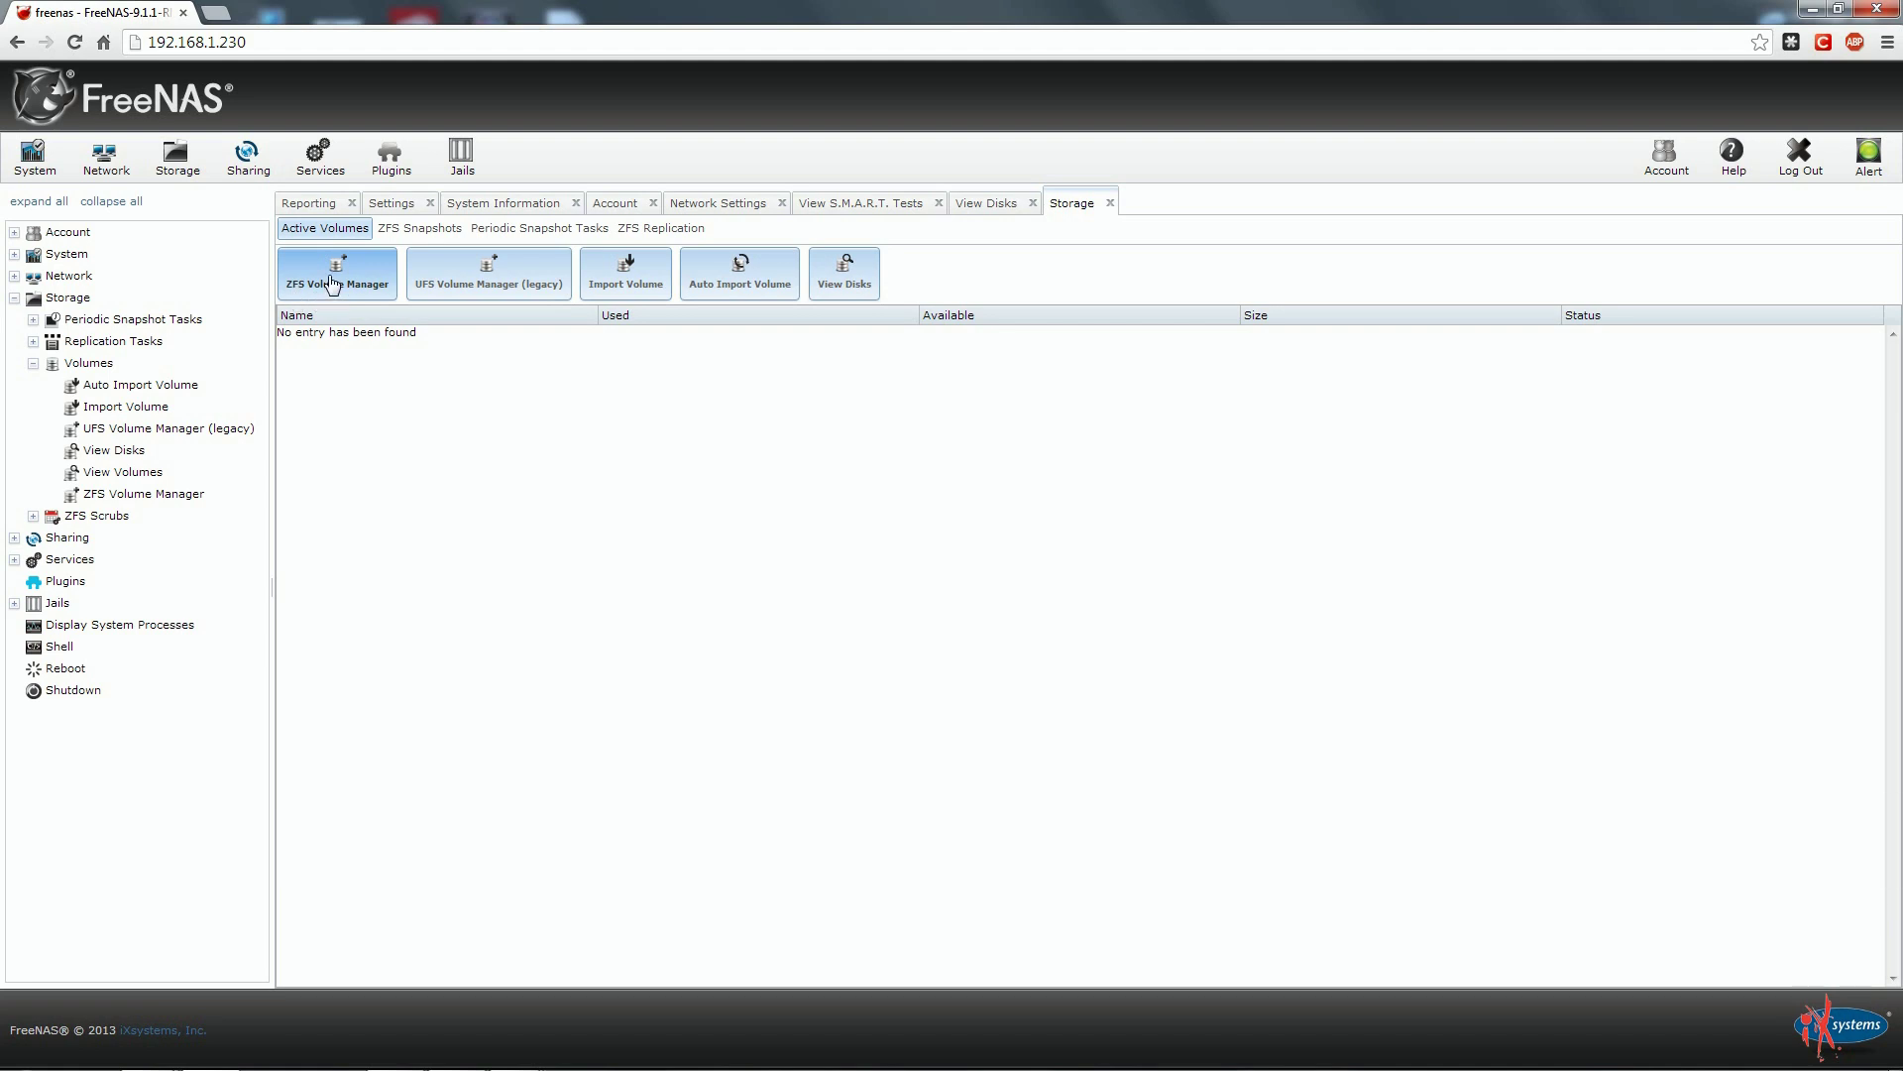
pyautogui.click(330, 281)
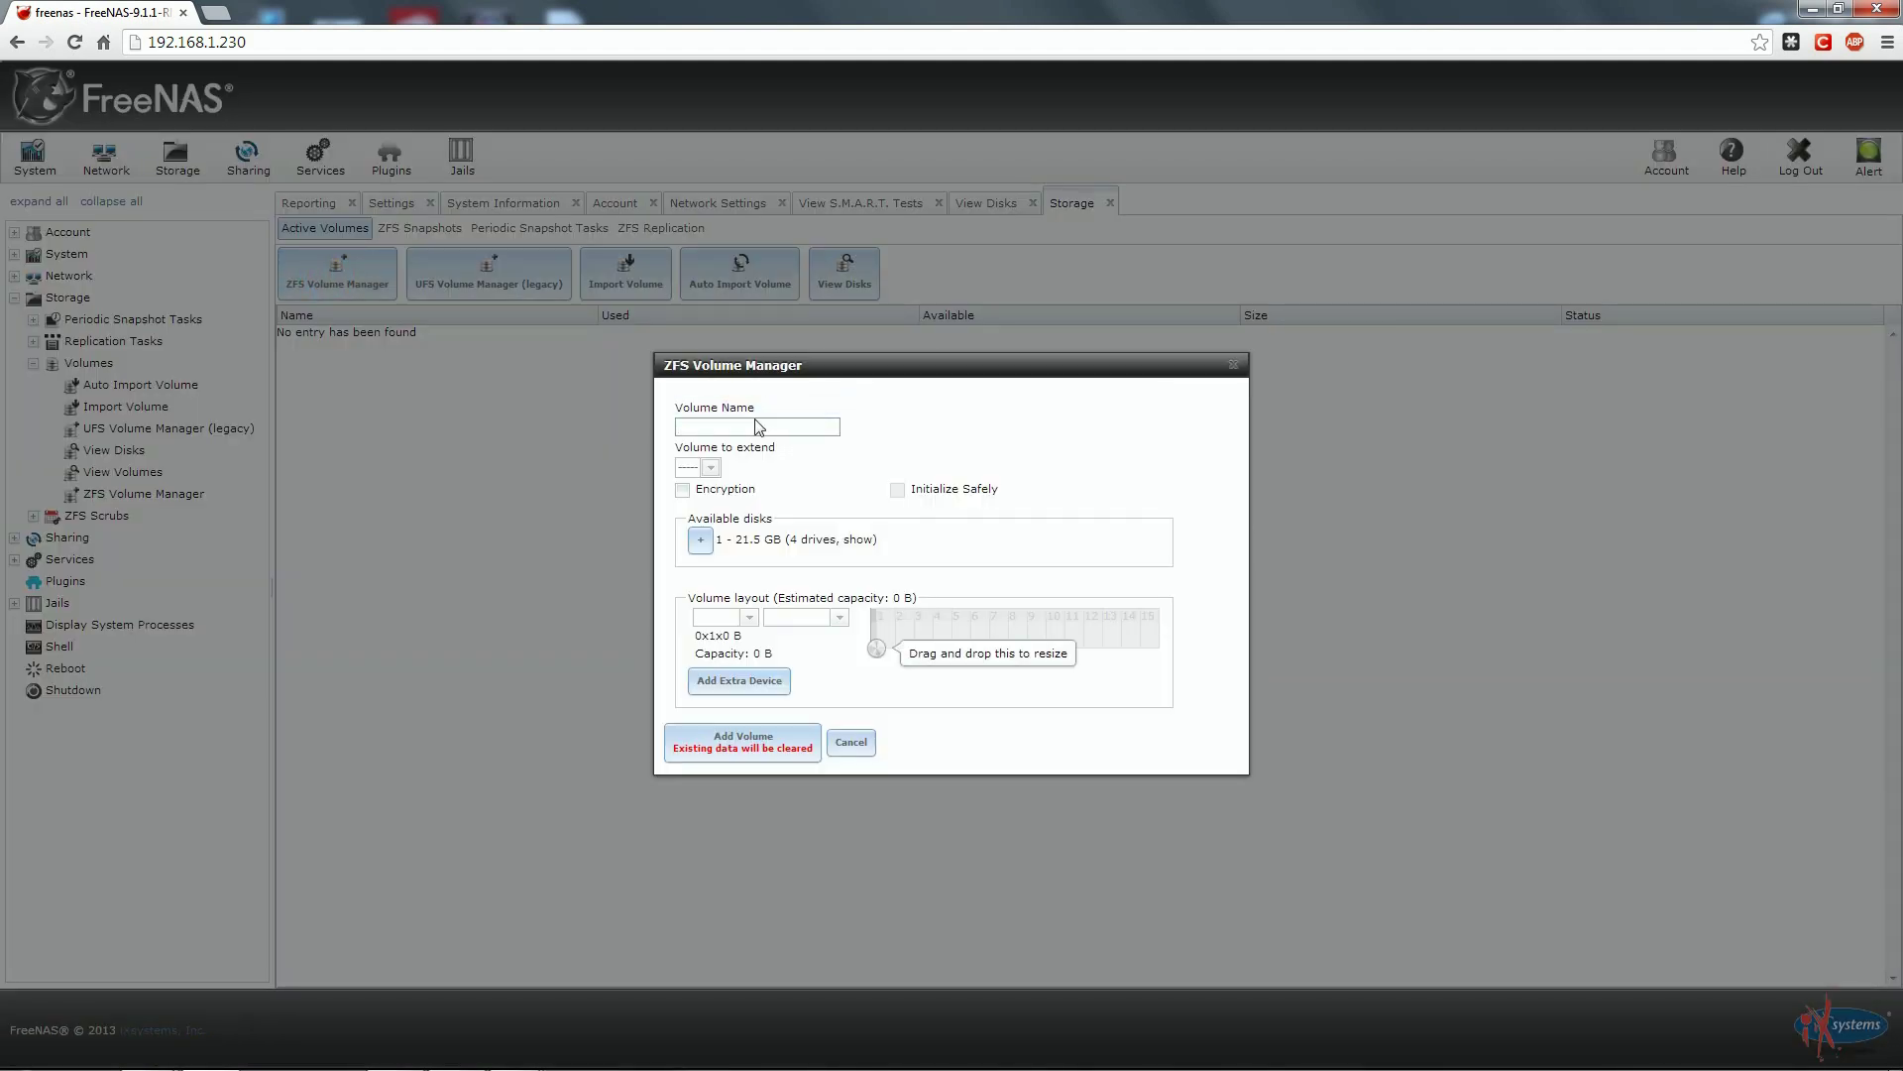
pyautogui.click(754, 425)
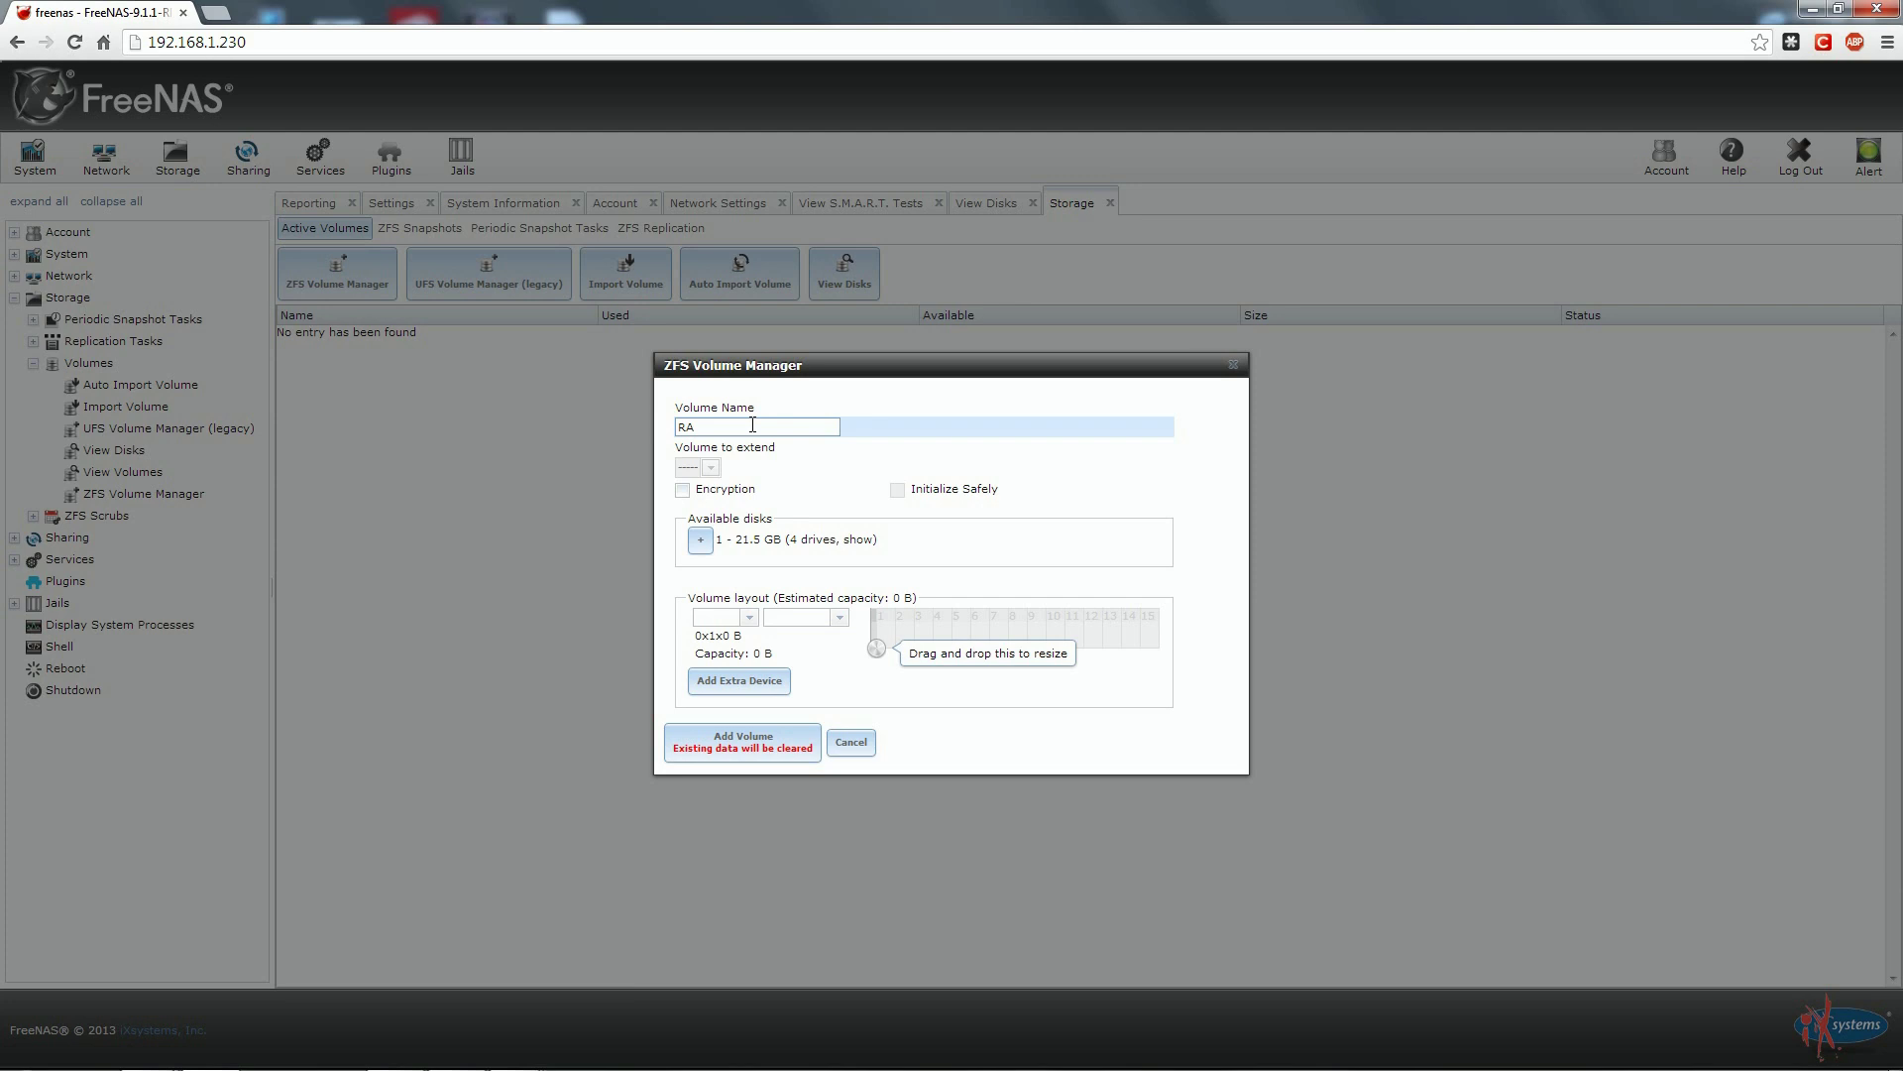
pyautogui.write('DZ2')
pyautogui.click(700, 539)
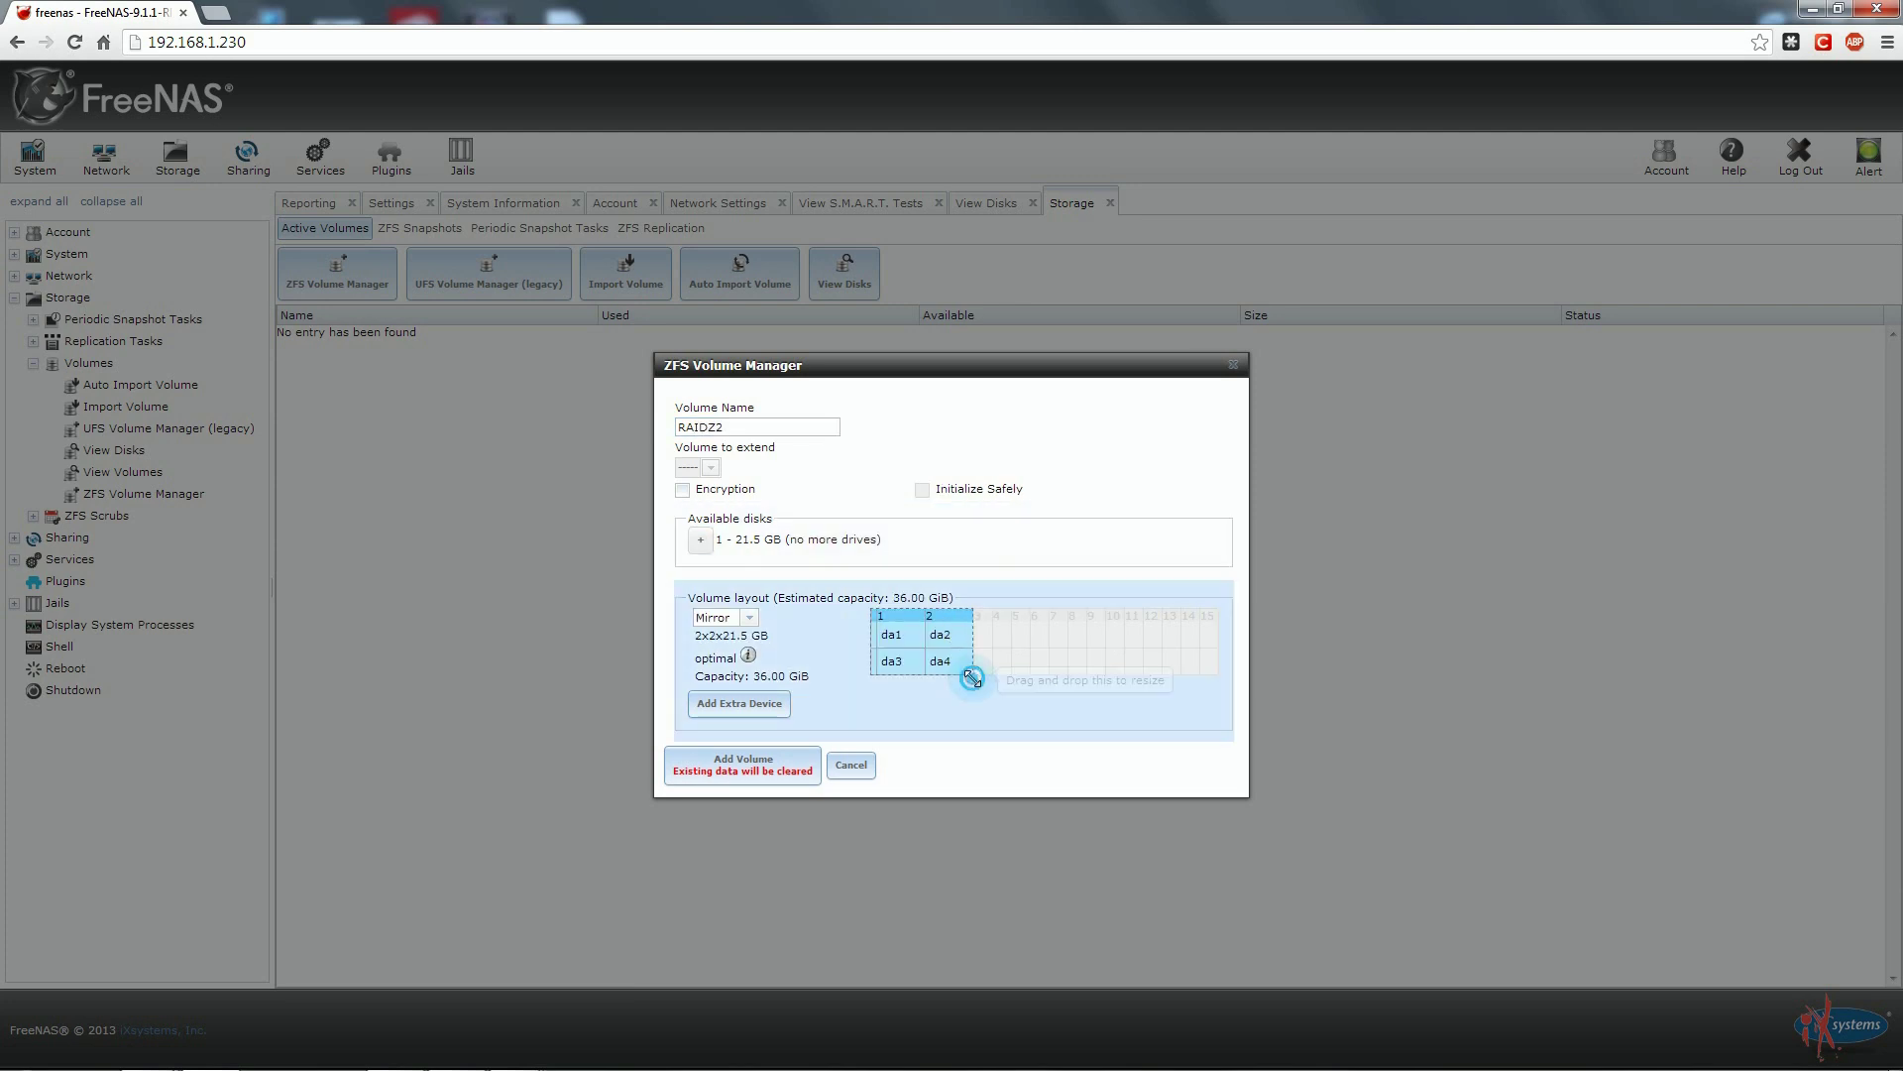
# Resize the layout into one 4x1 group of da1–da4 and try the RaidZ type.
pyautogui.moveTo(1005, 662); pyautogui.dragTo(1025, 640)
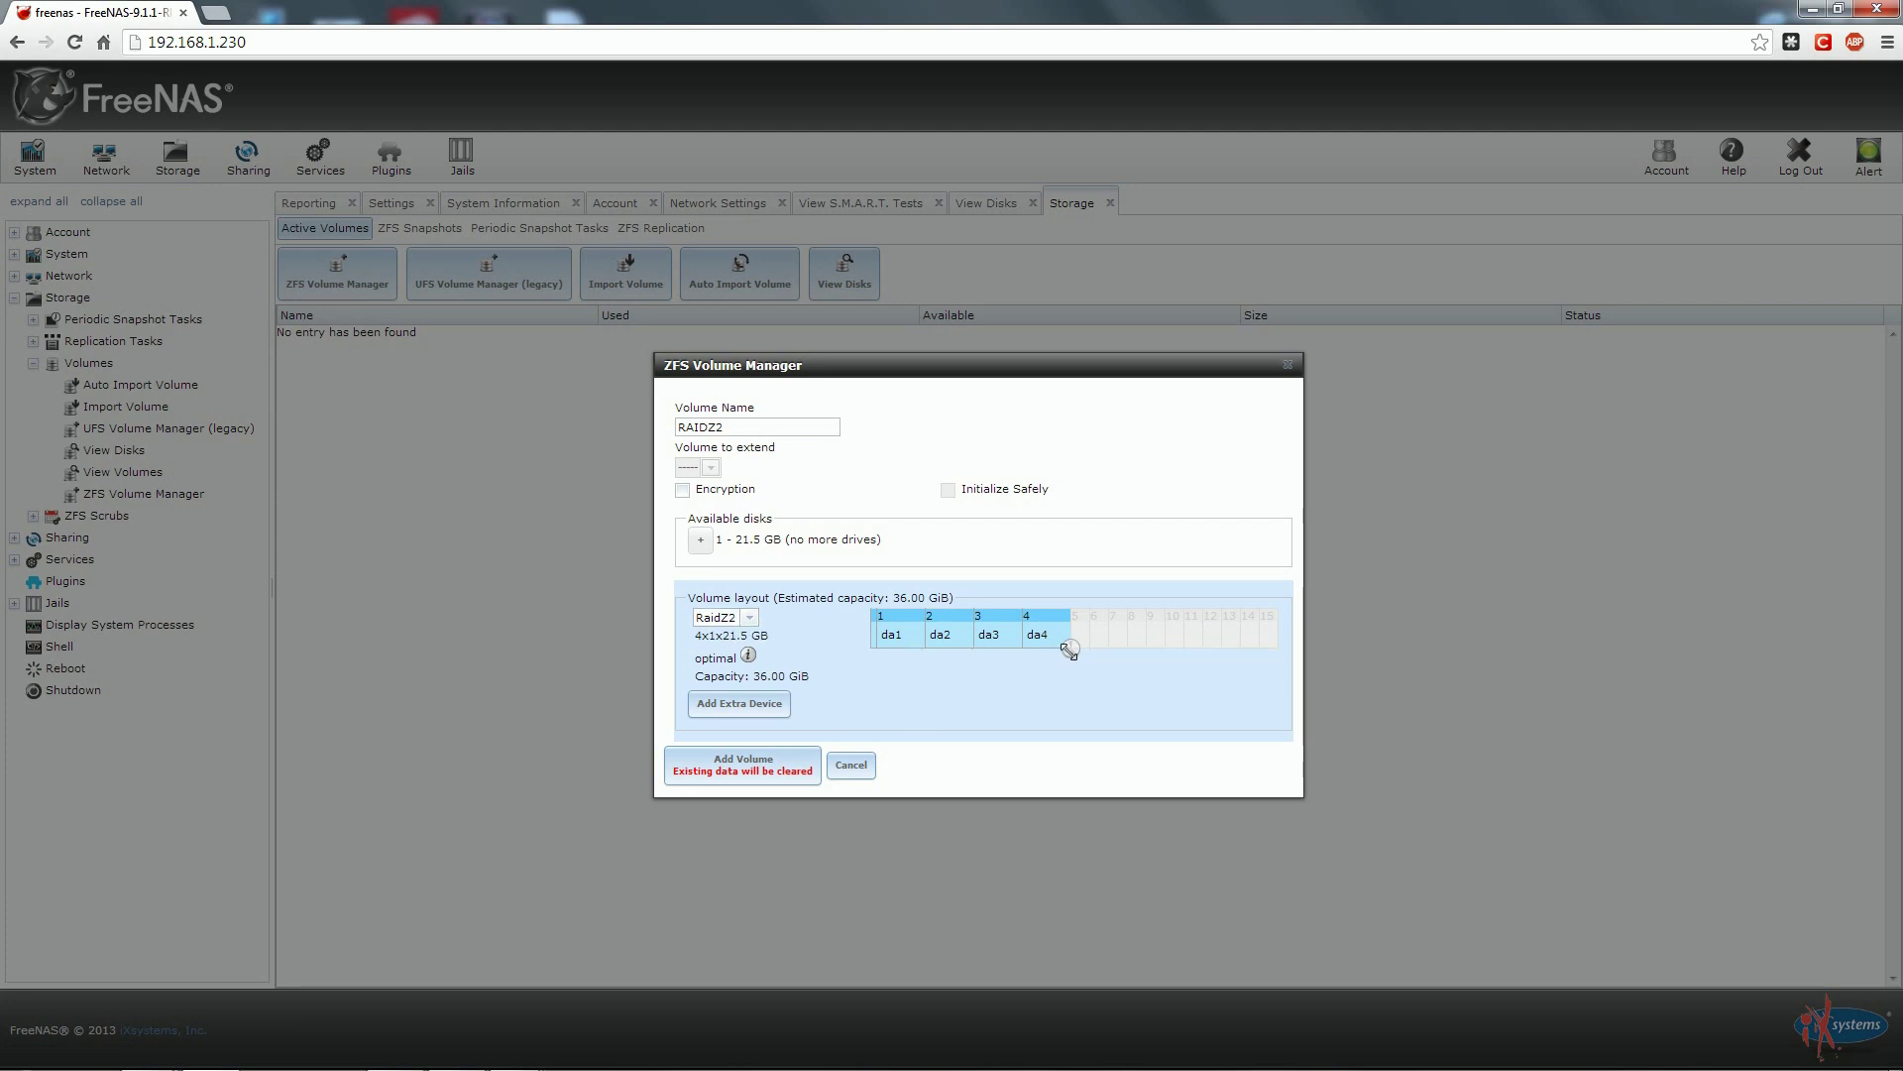
pyautogui.moveTo(1069, 649)
pyautogui.mouseDown()
pyautogui.moveTo(1041, 654)
pyautogui.moveTo(1066, 644)
pyautogui.mouseUp()
pyautogui.click(729, 618)
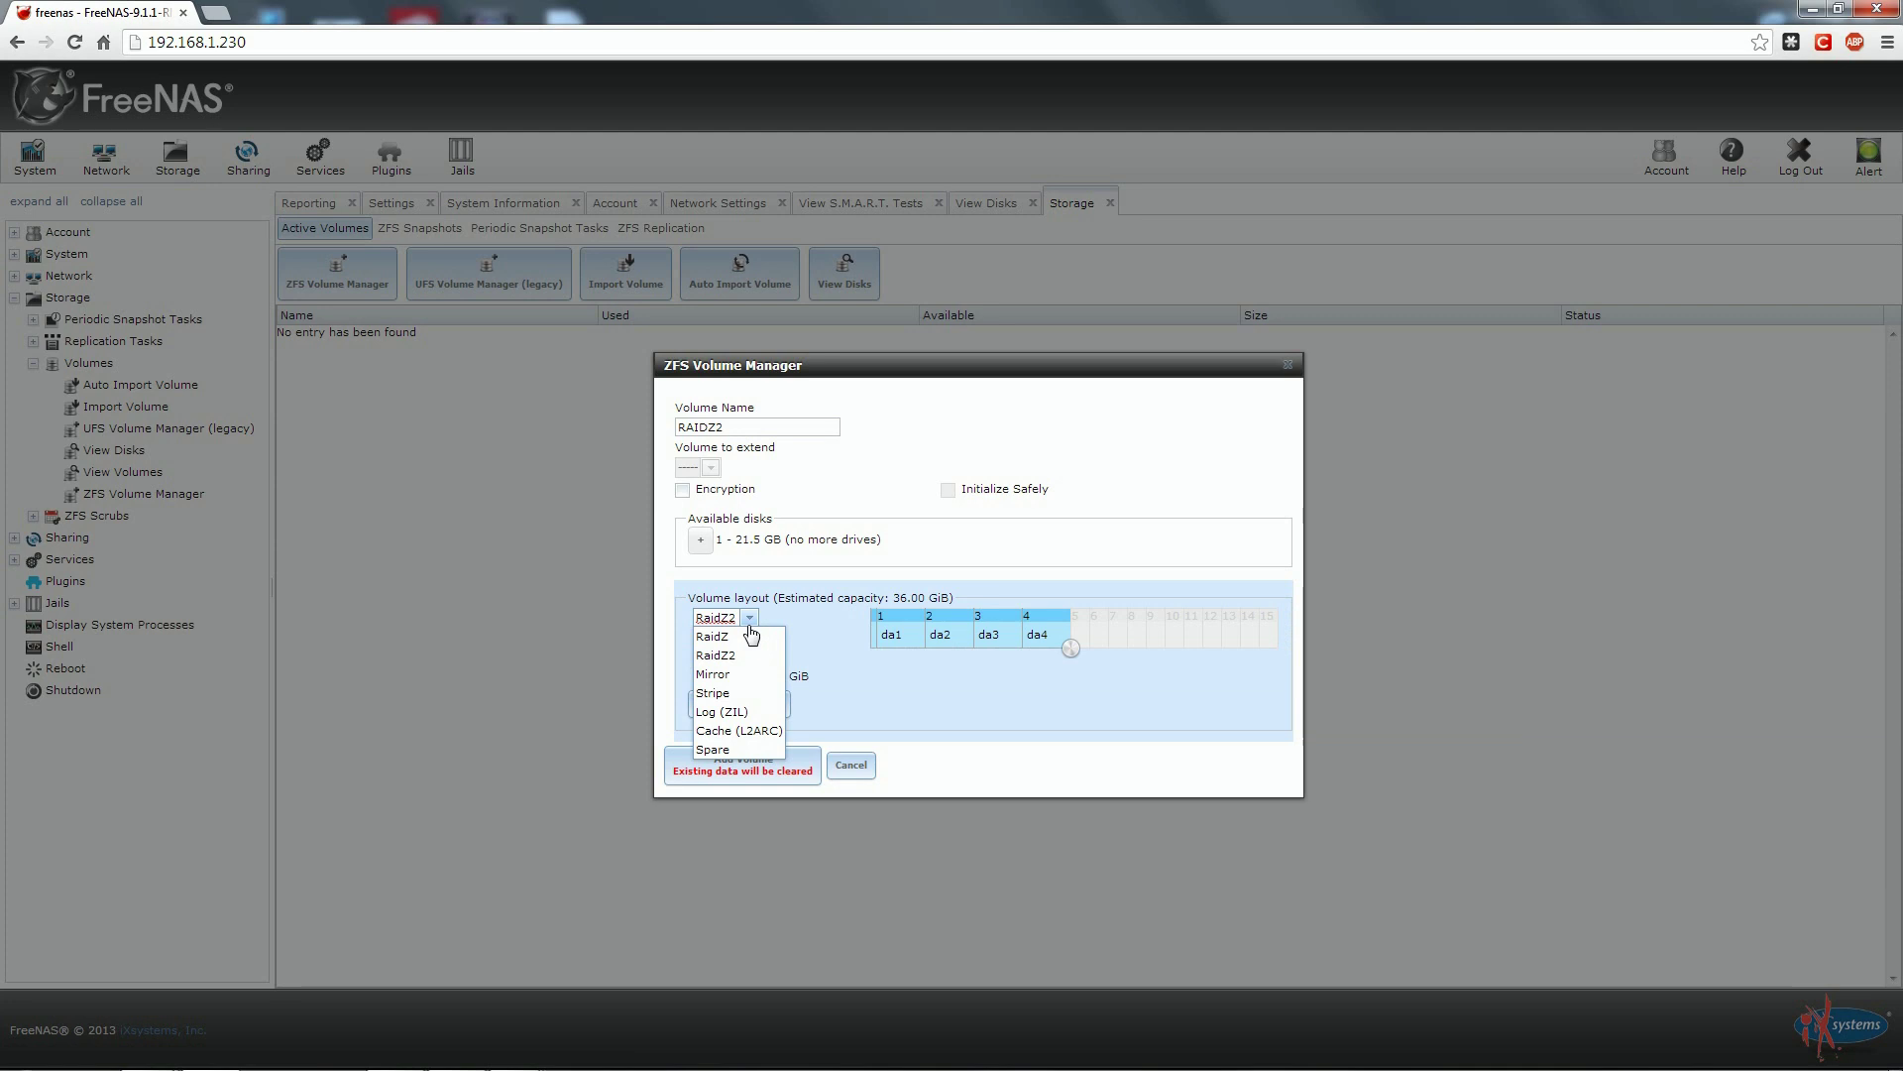
pyautogui.click(747, 638)
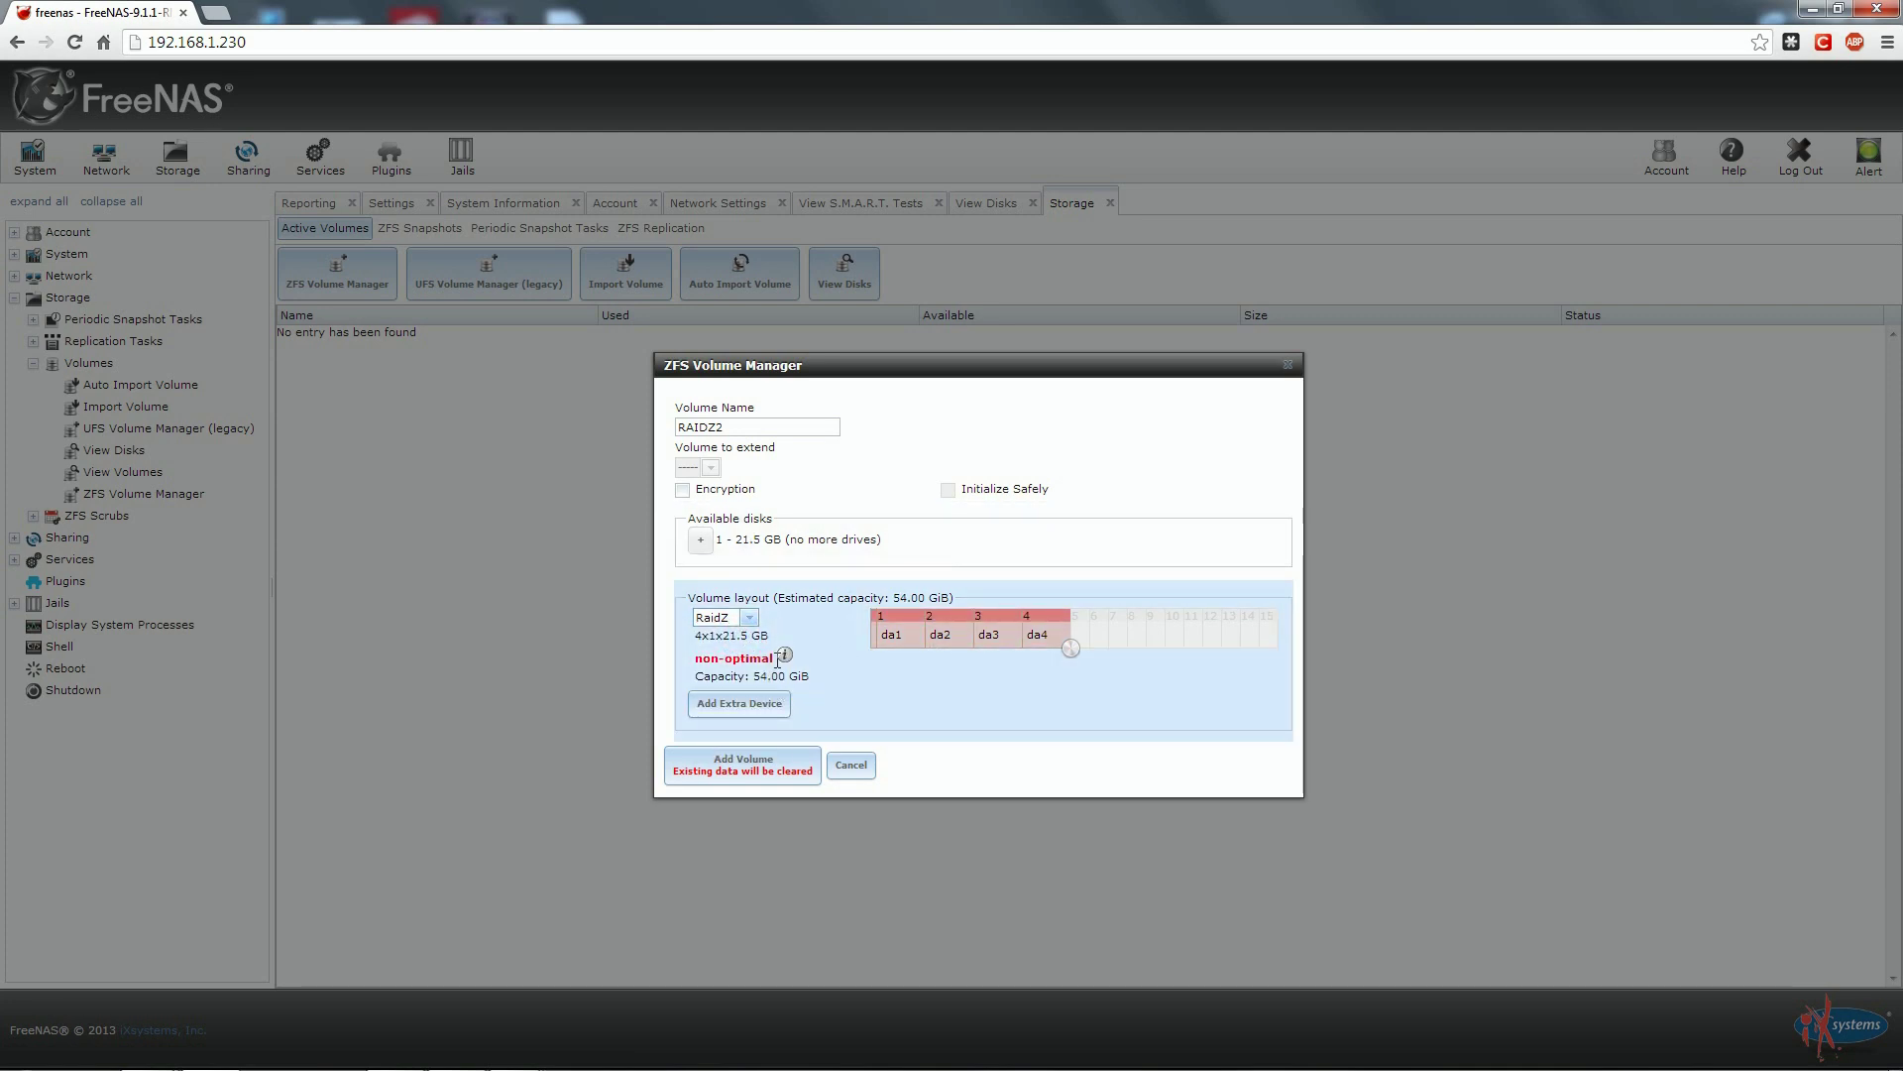
pyautogui.moveTo(784, 657)
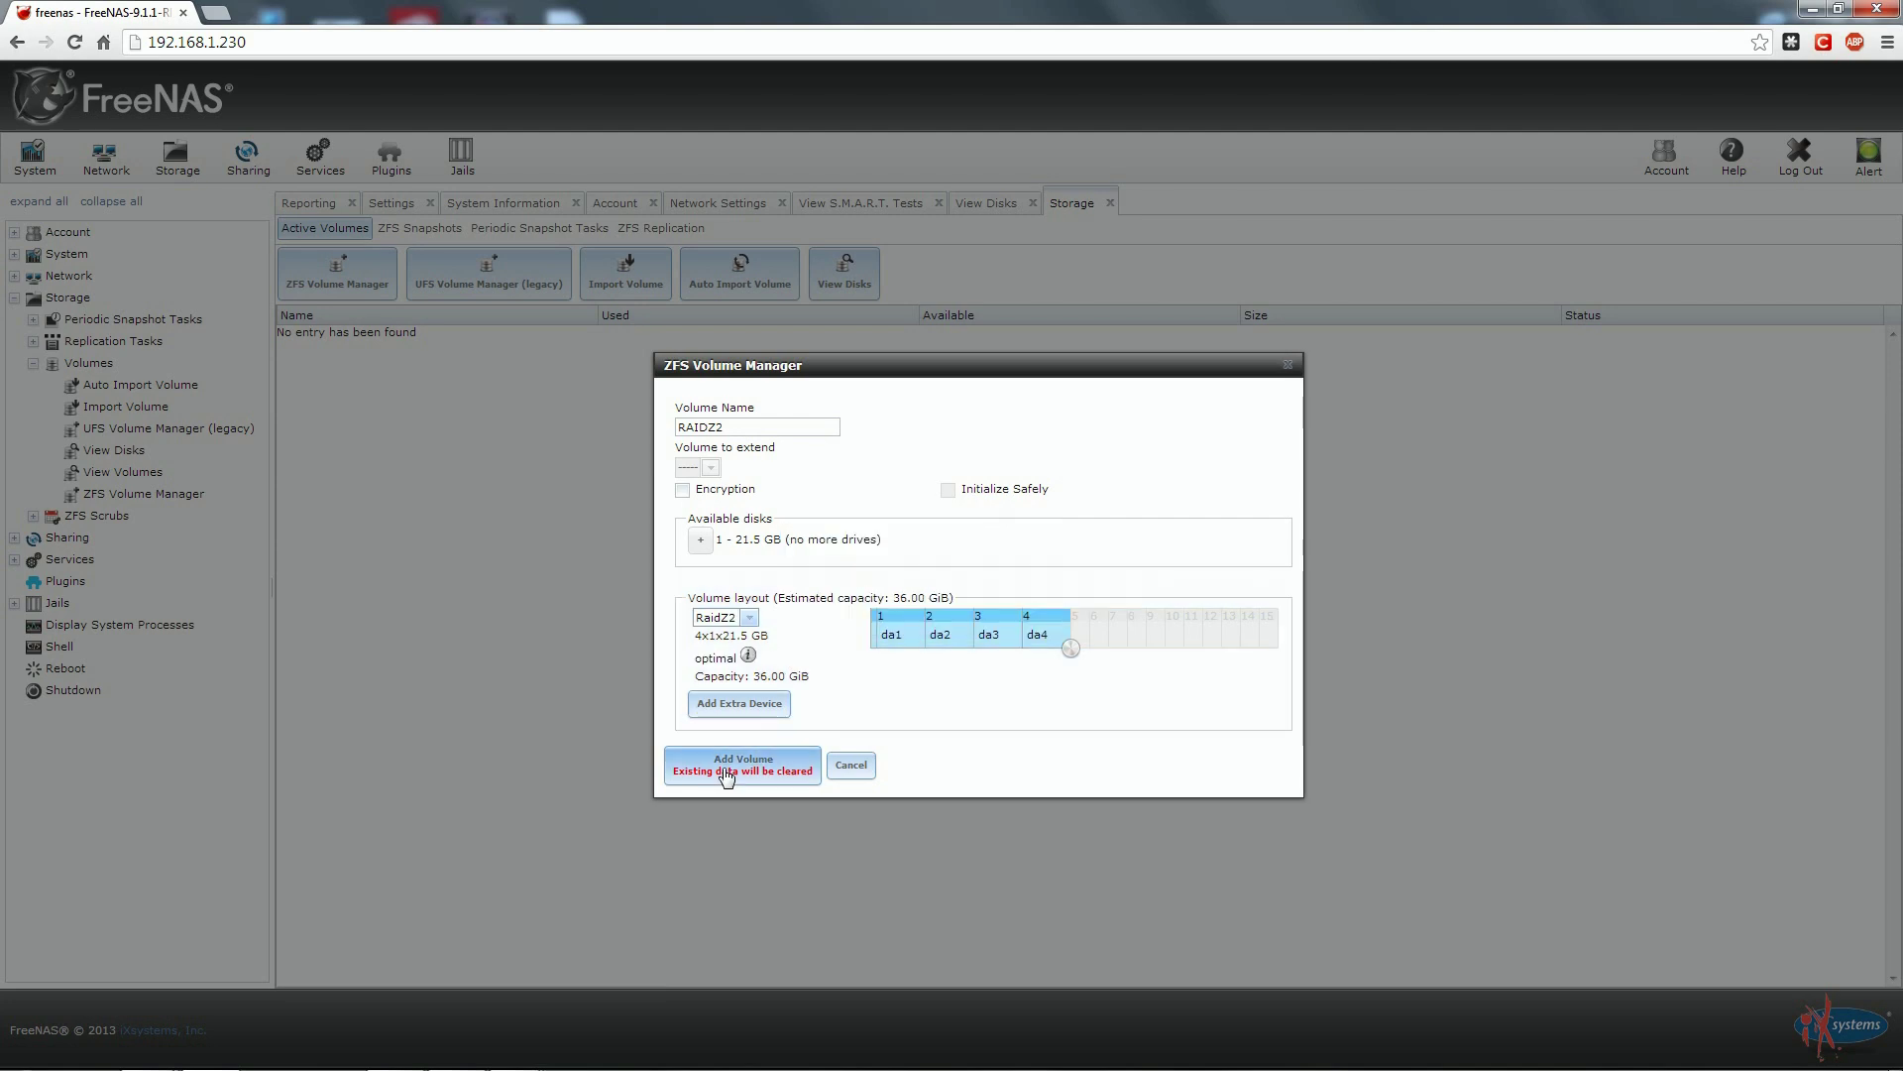
# Switch the layout back to RaidZ2 and add the RAIDZ2 volume.
pyautogui.press('Down')
pyautogui.click(751, 773)
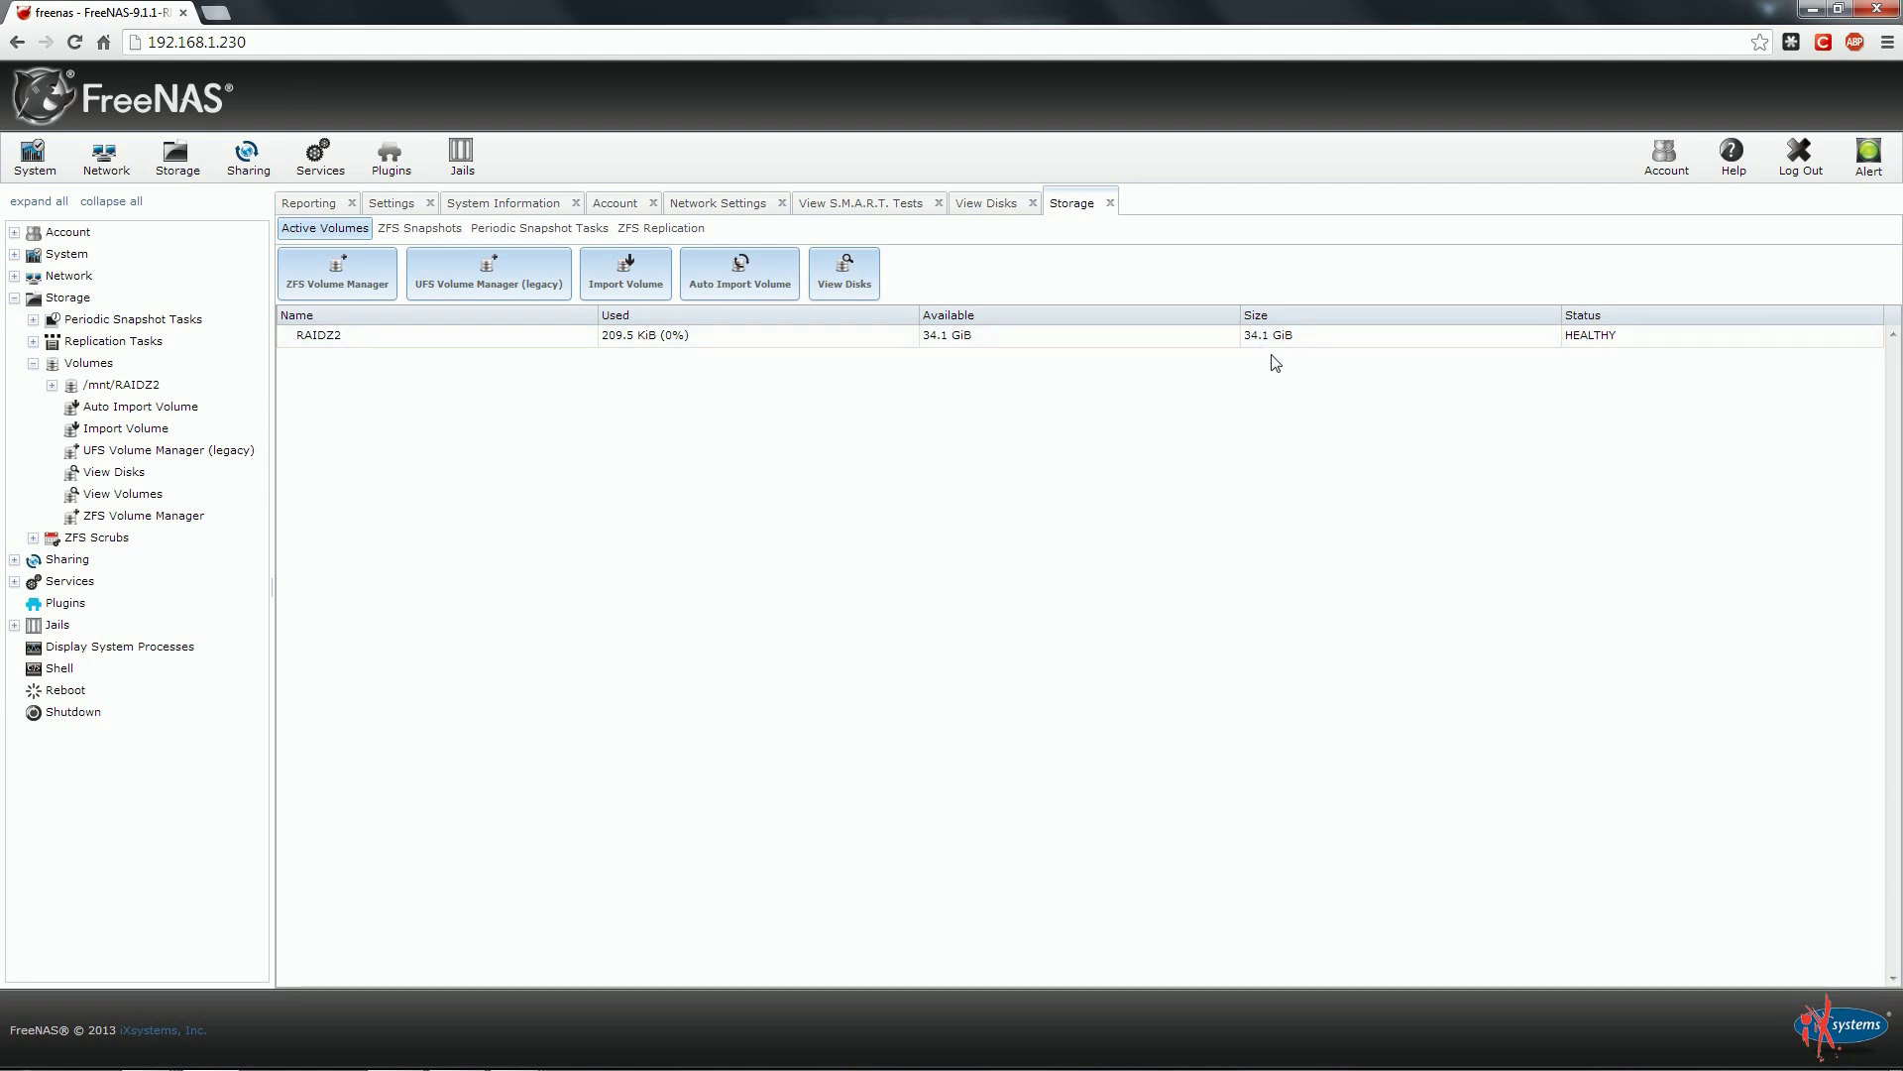
# Select the RAIDZ2 volume in the Active Volumes list to work on it.
pyautogui.click(359, 339)
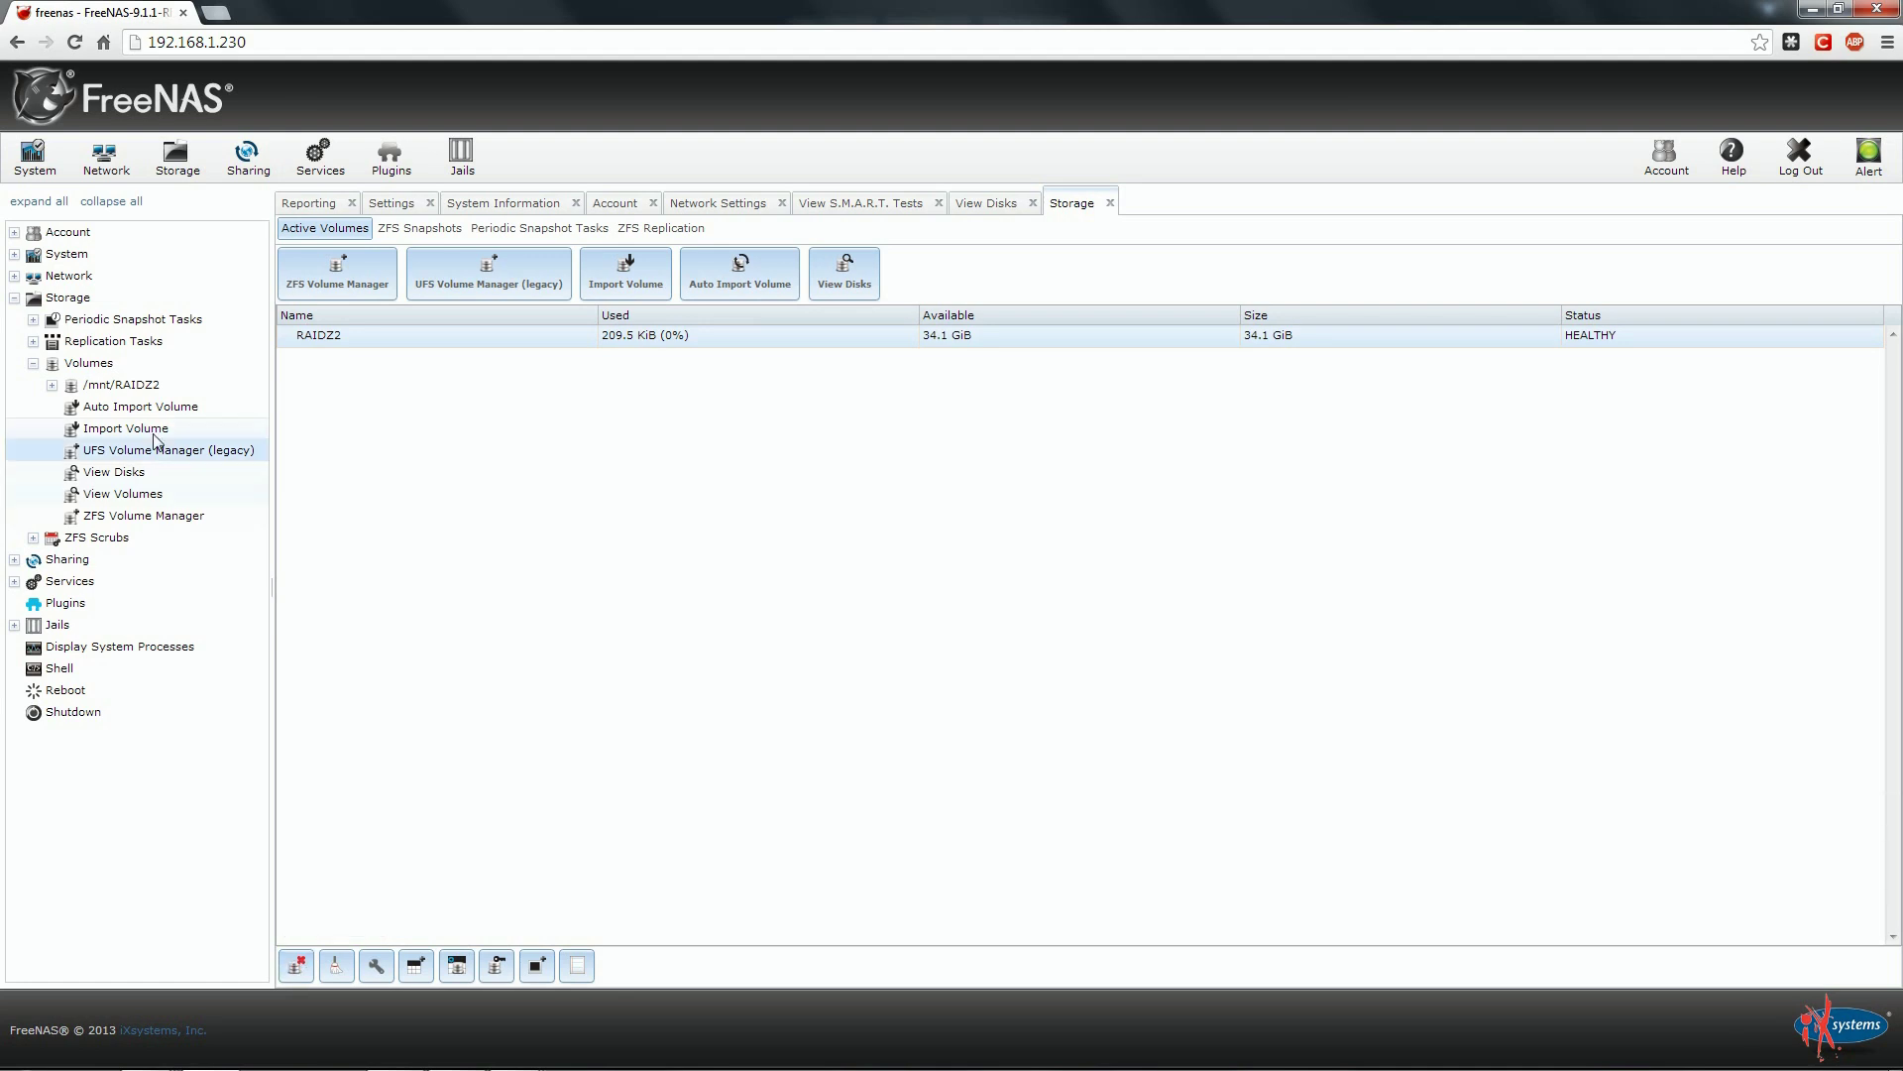
pyautogui.click(101, 411)
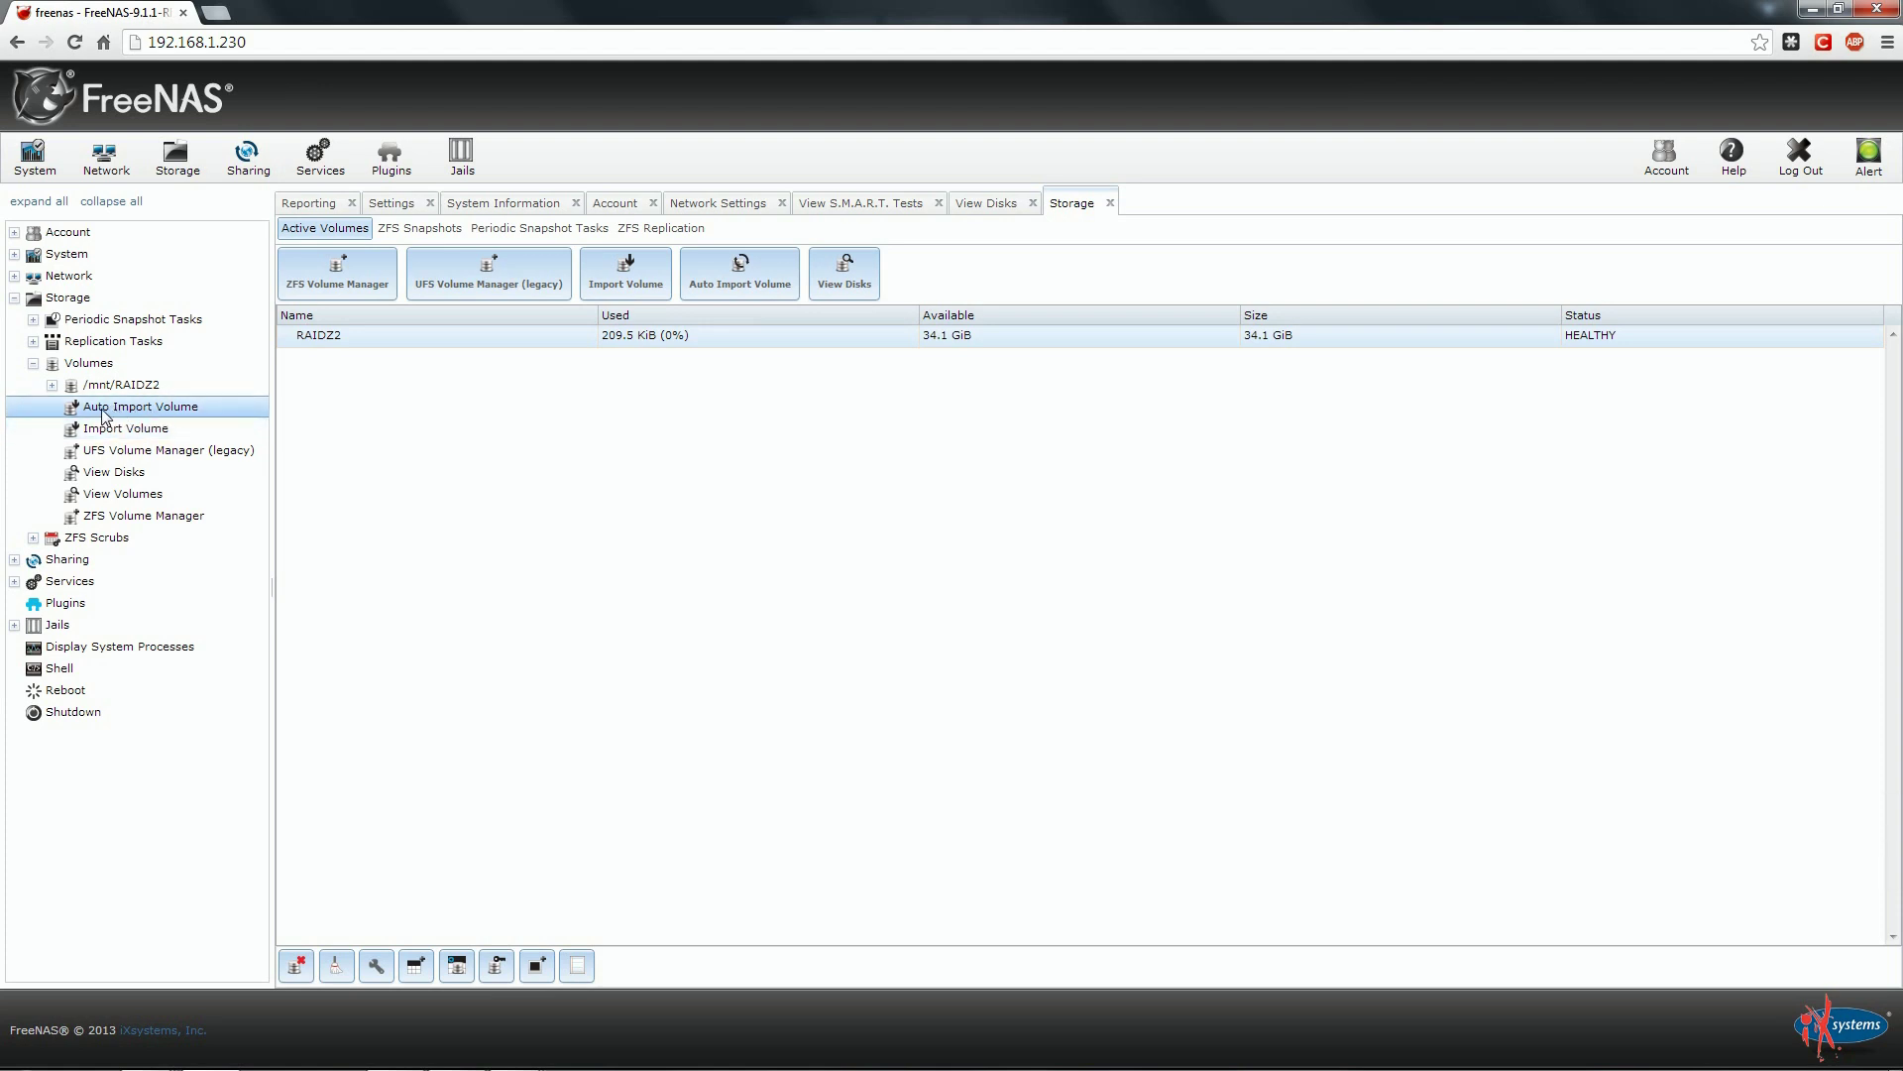
pyautogui.click(185, 426)
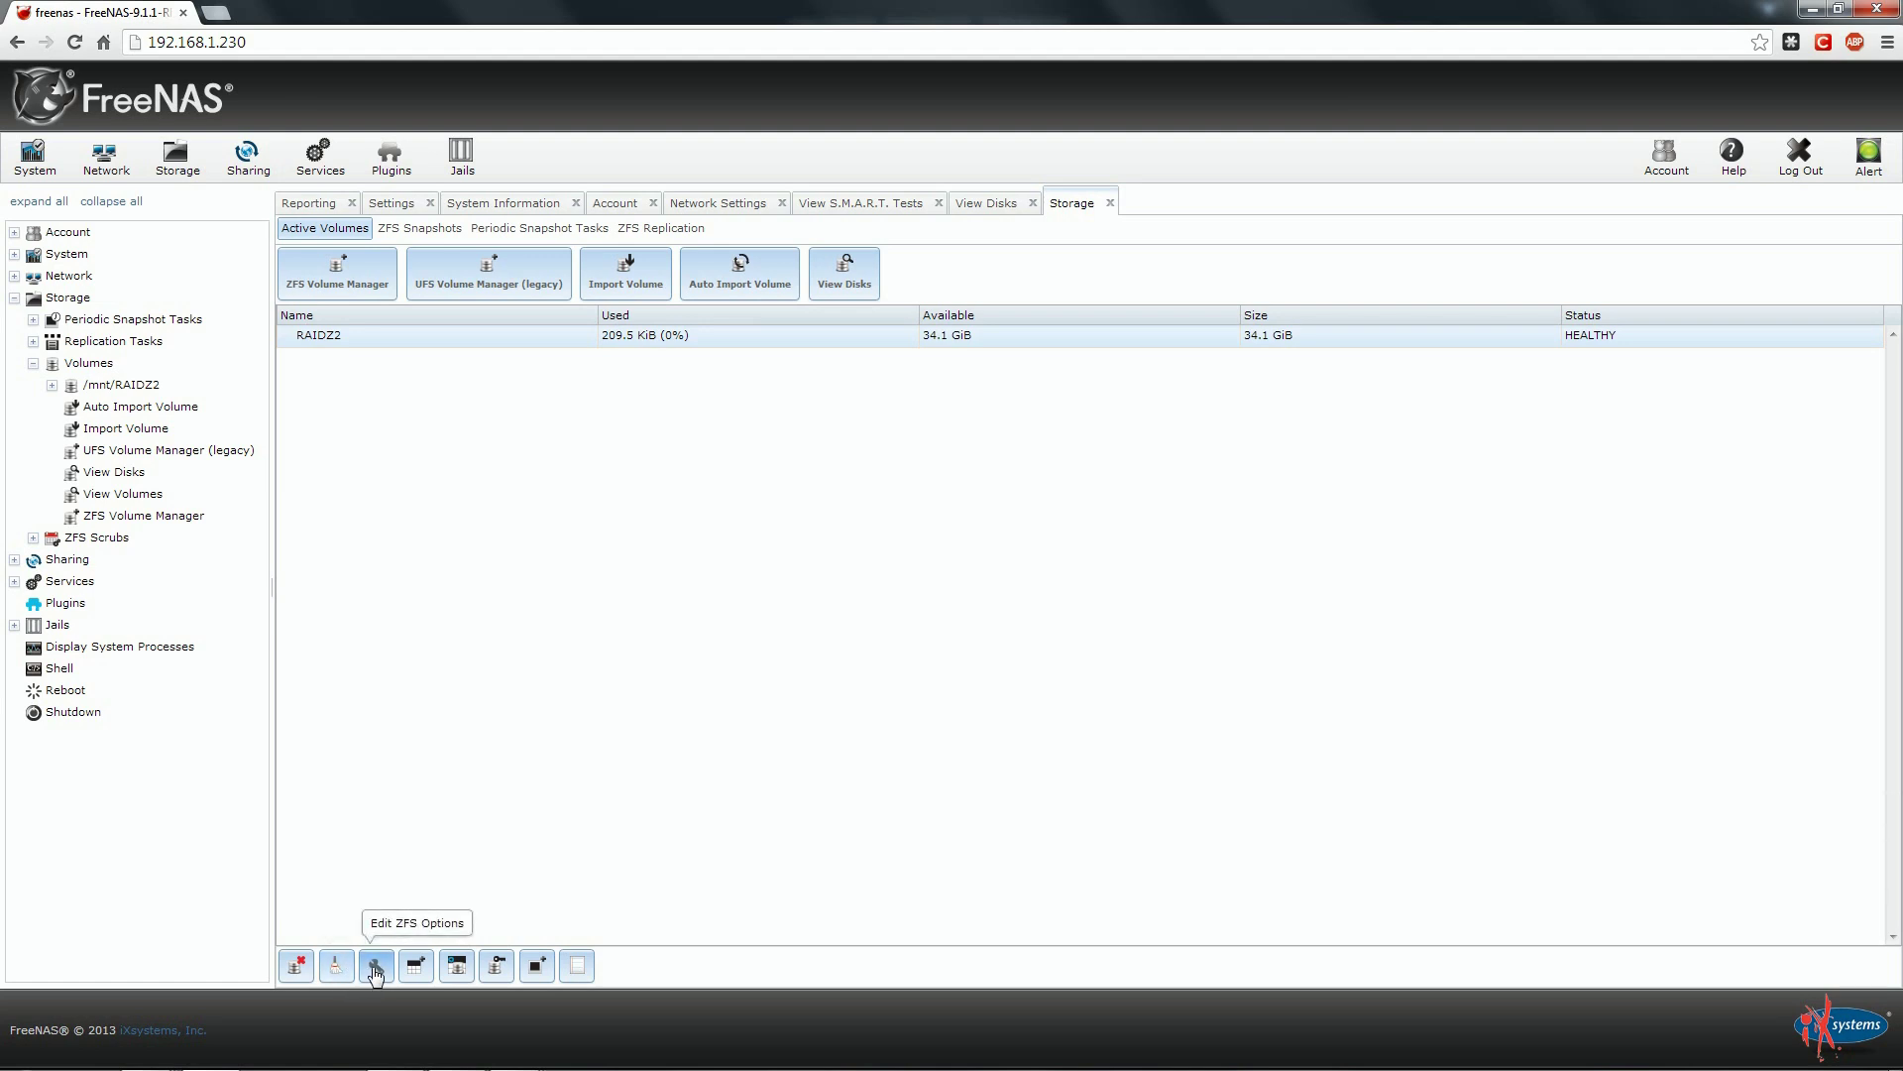
# Keep RAIDZ2 compression at Inherit and cancel the Edit ZFS Options dialog.
pyautogui.click(377, 968)
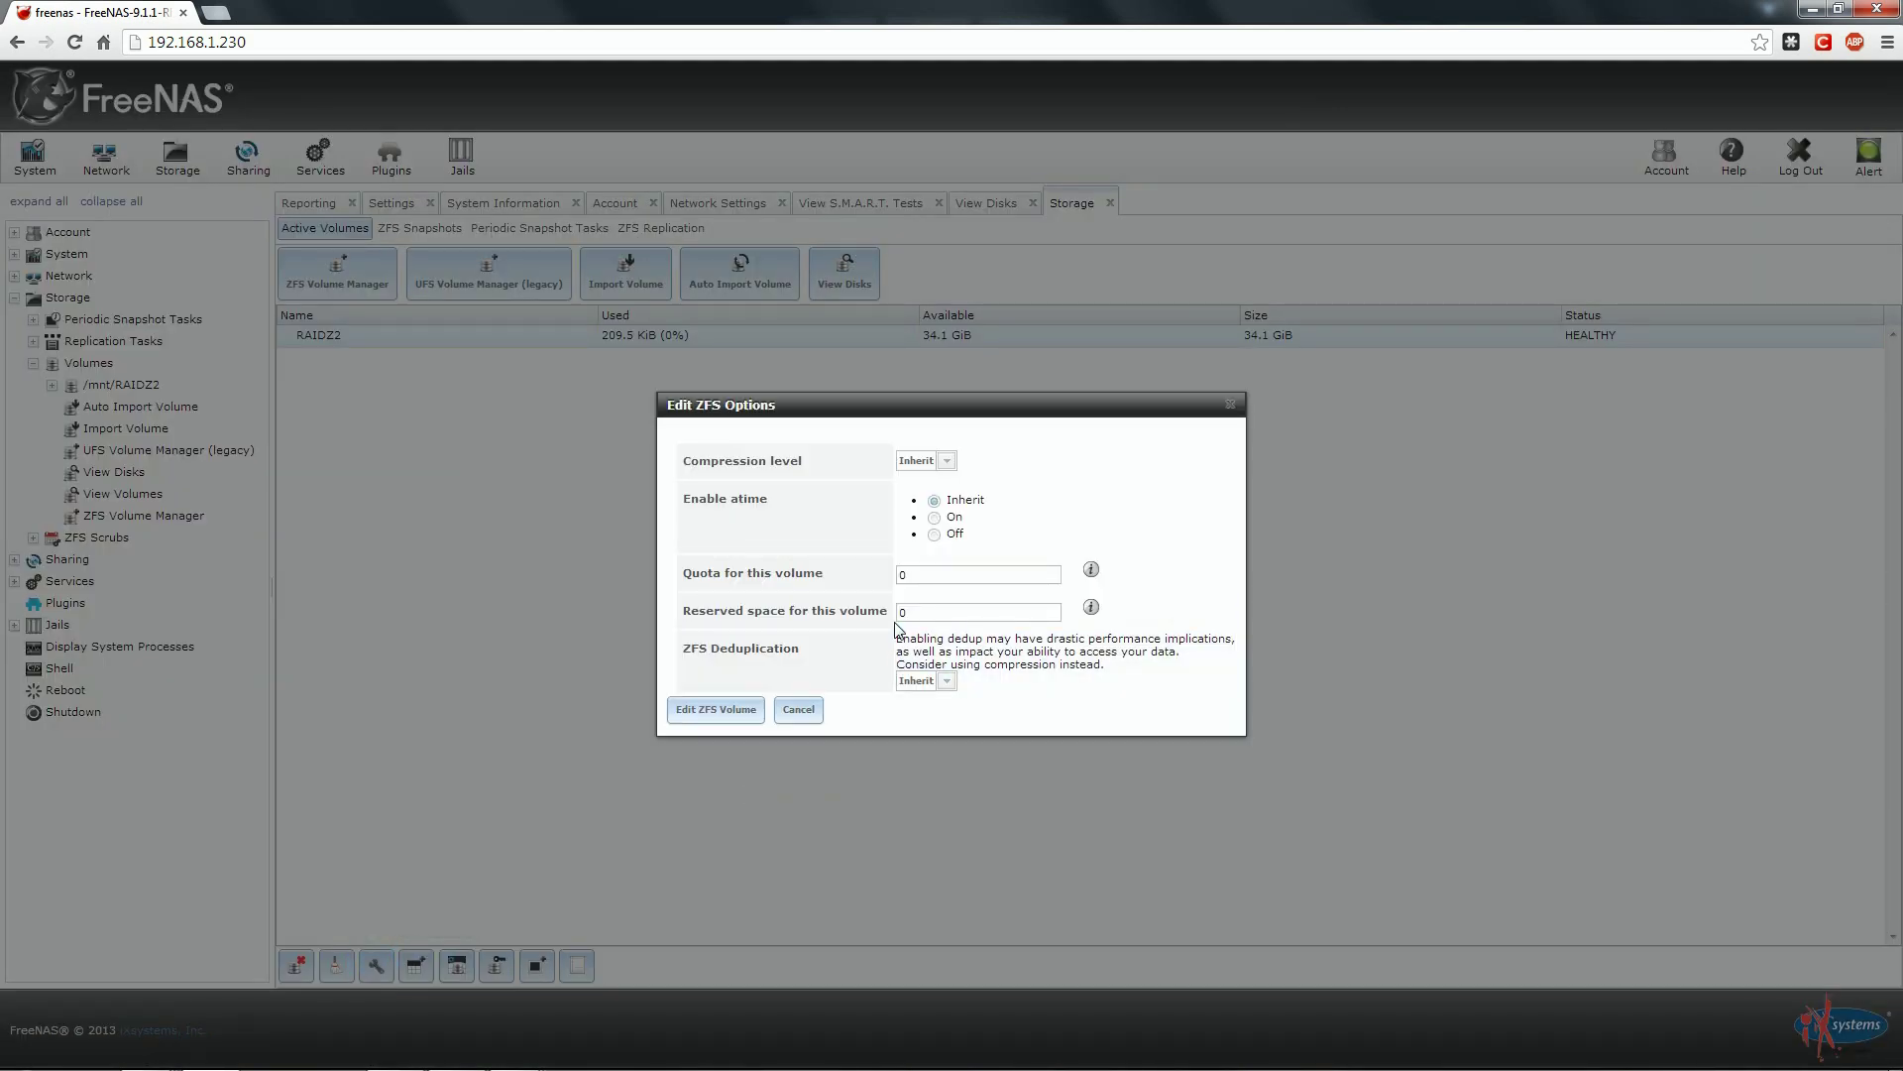
pyautogui.click(947, 462)
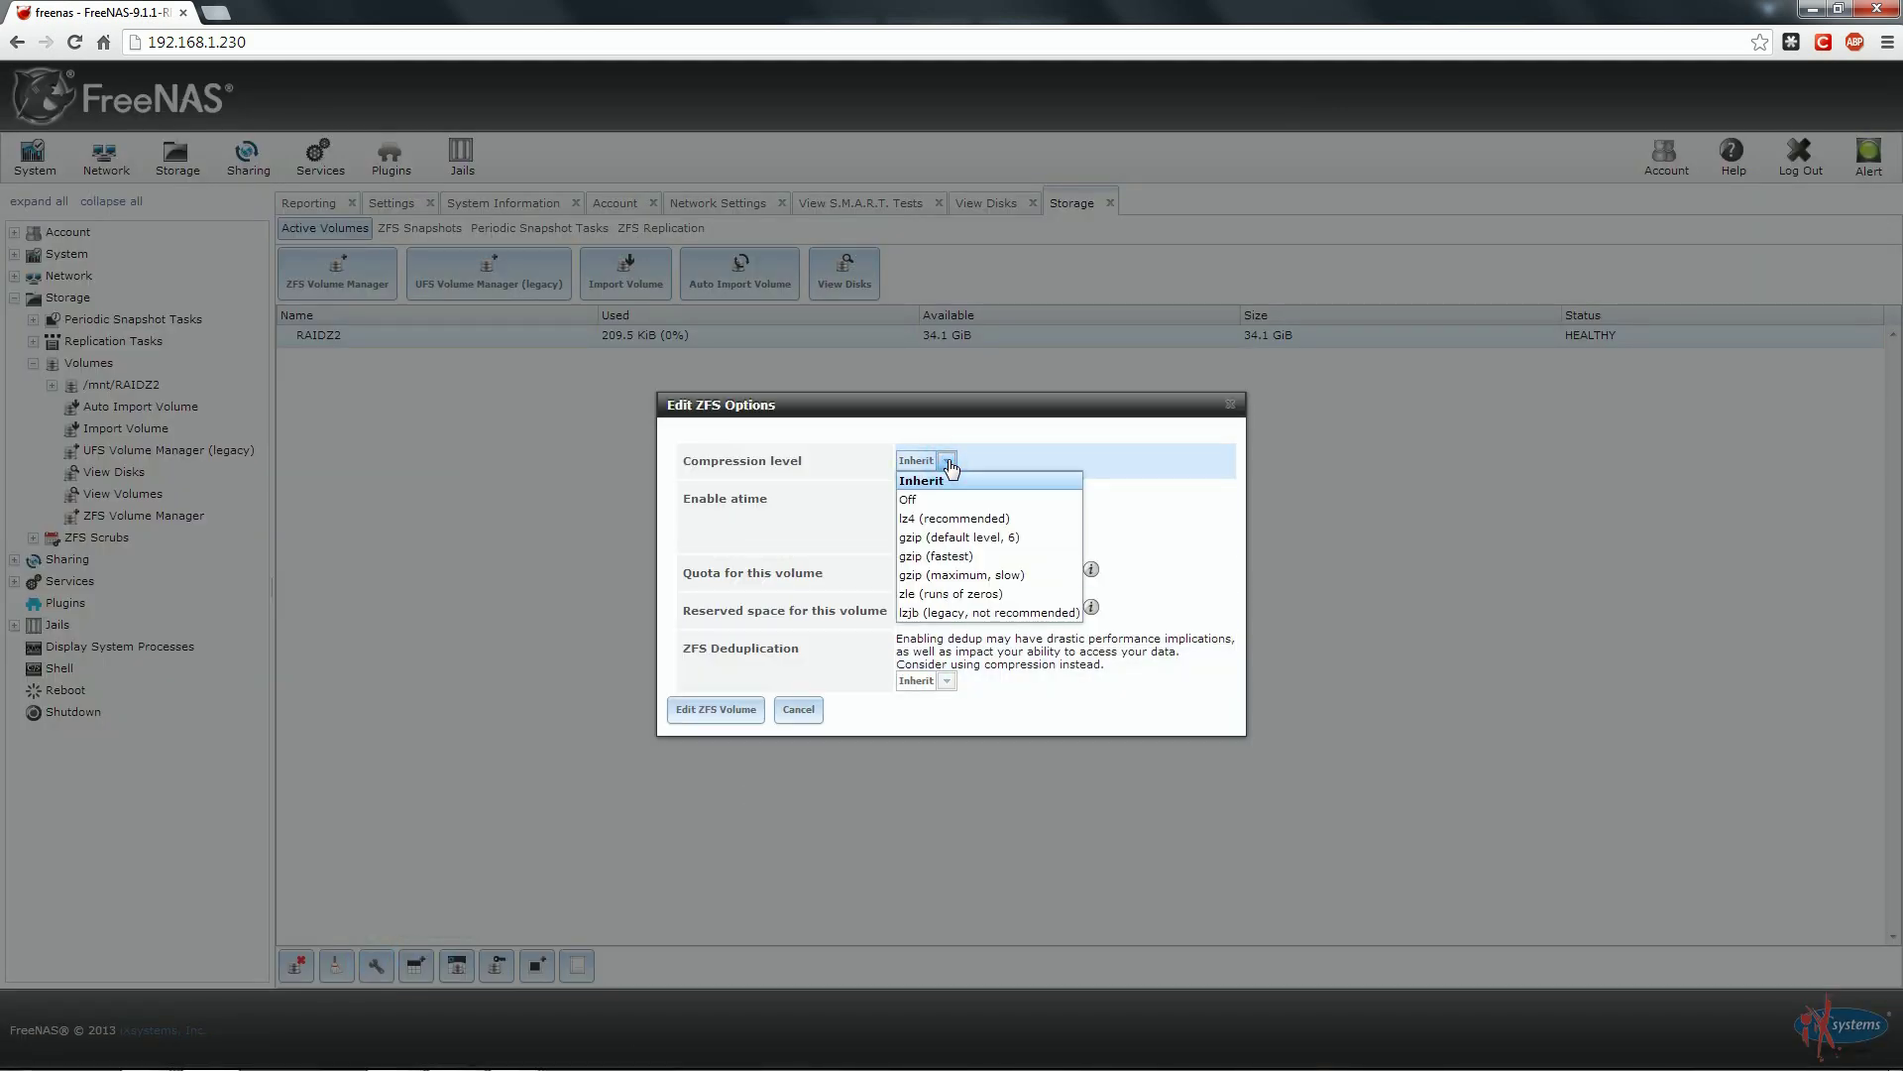
pyautogui.click(950, 464)
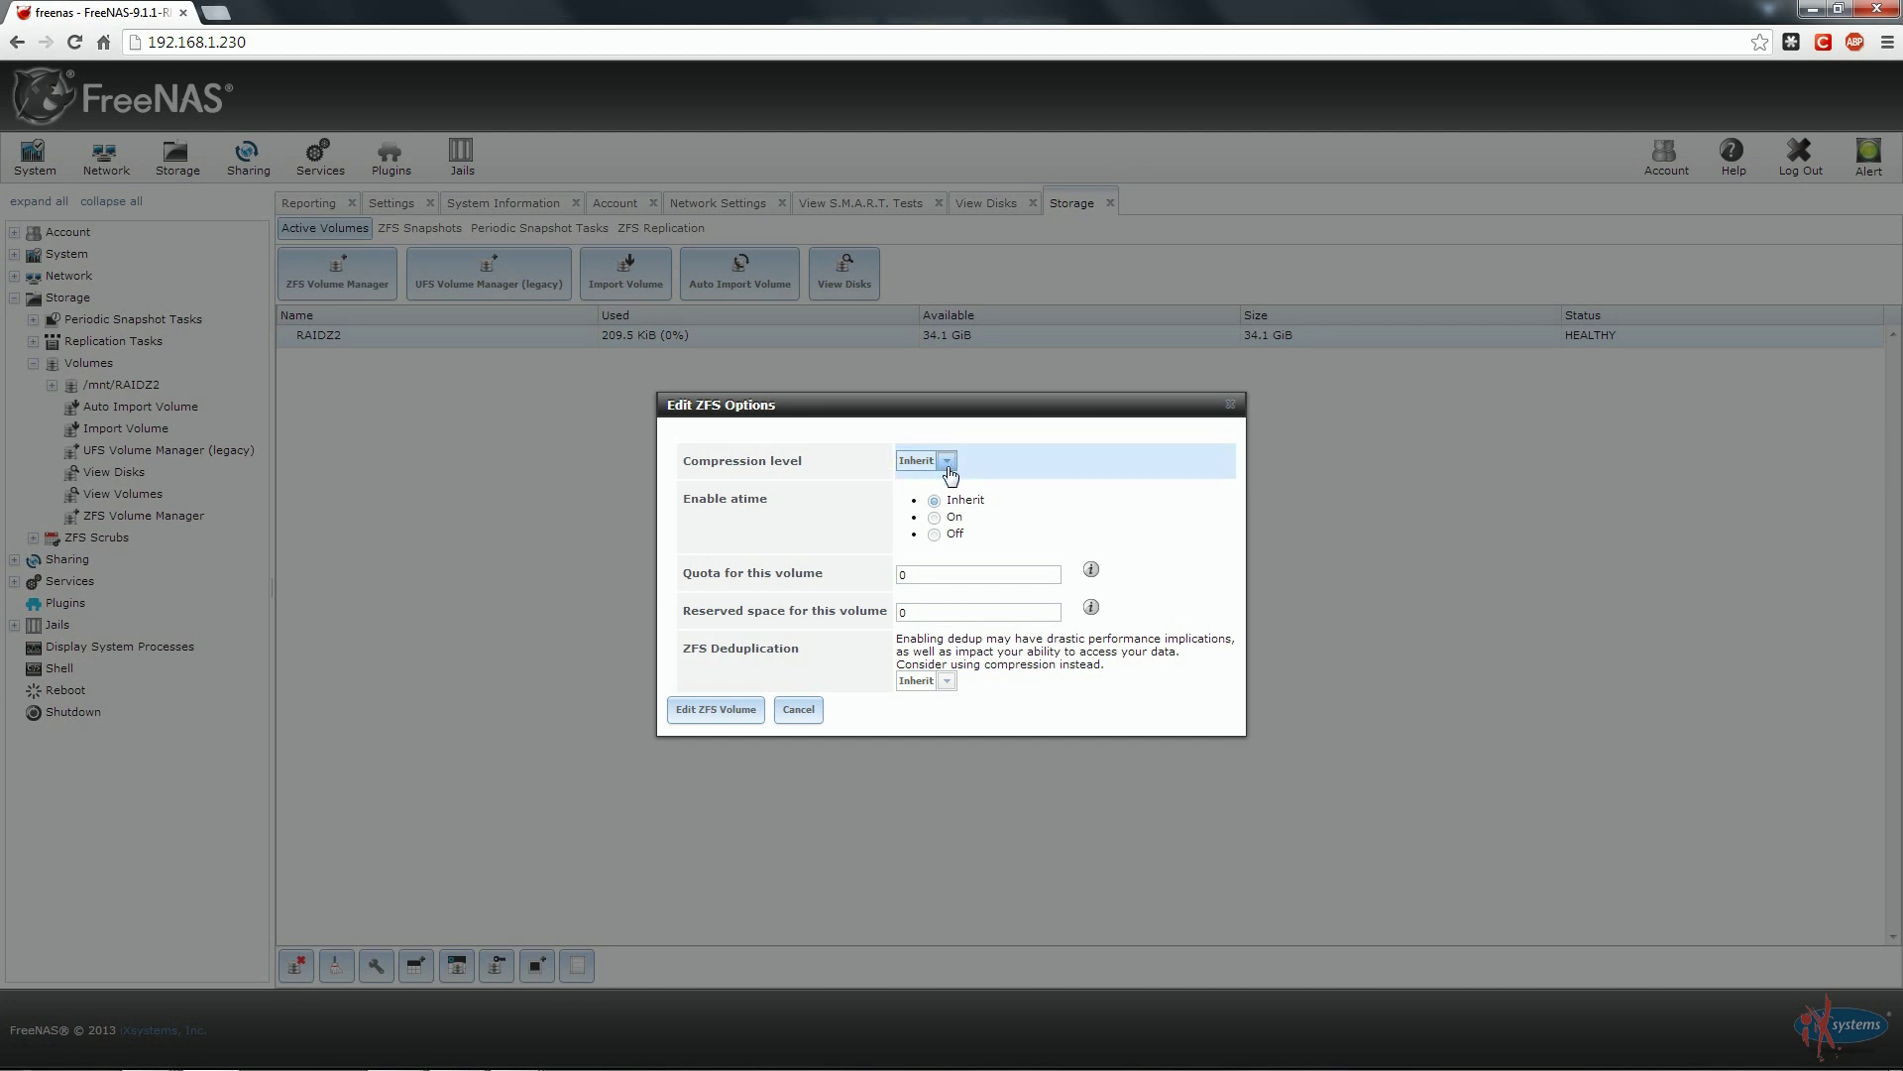
pyautogui.click(798, 709)
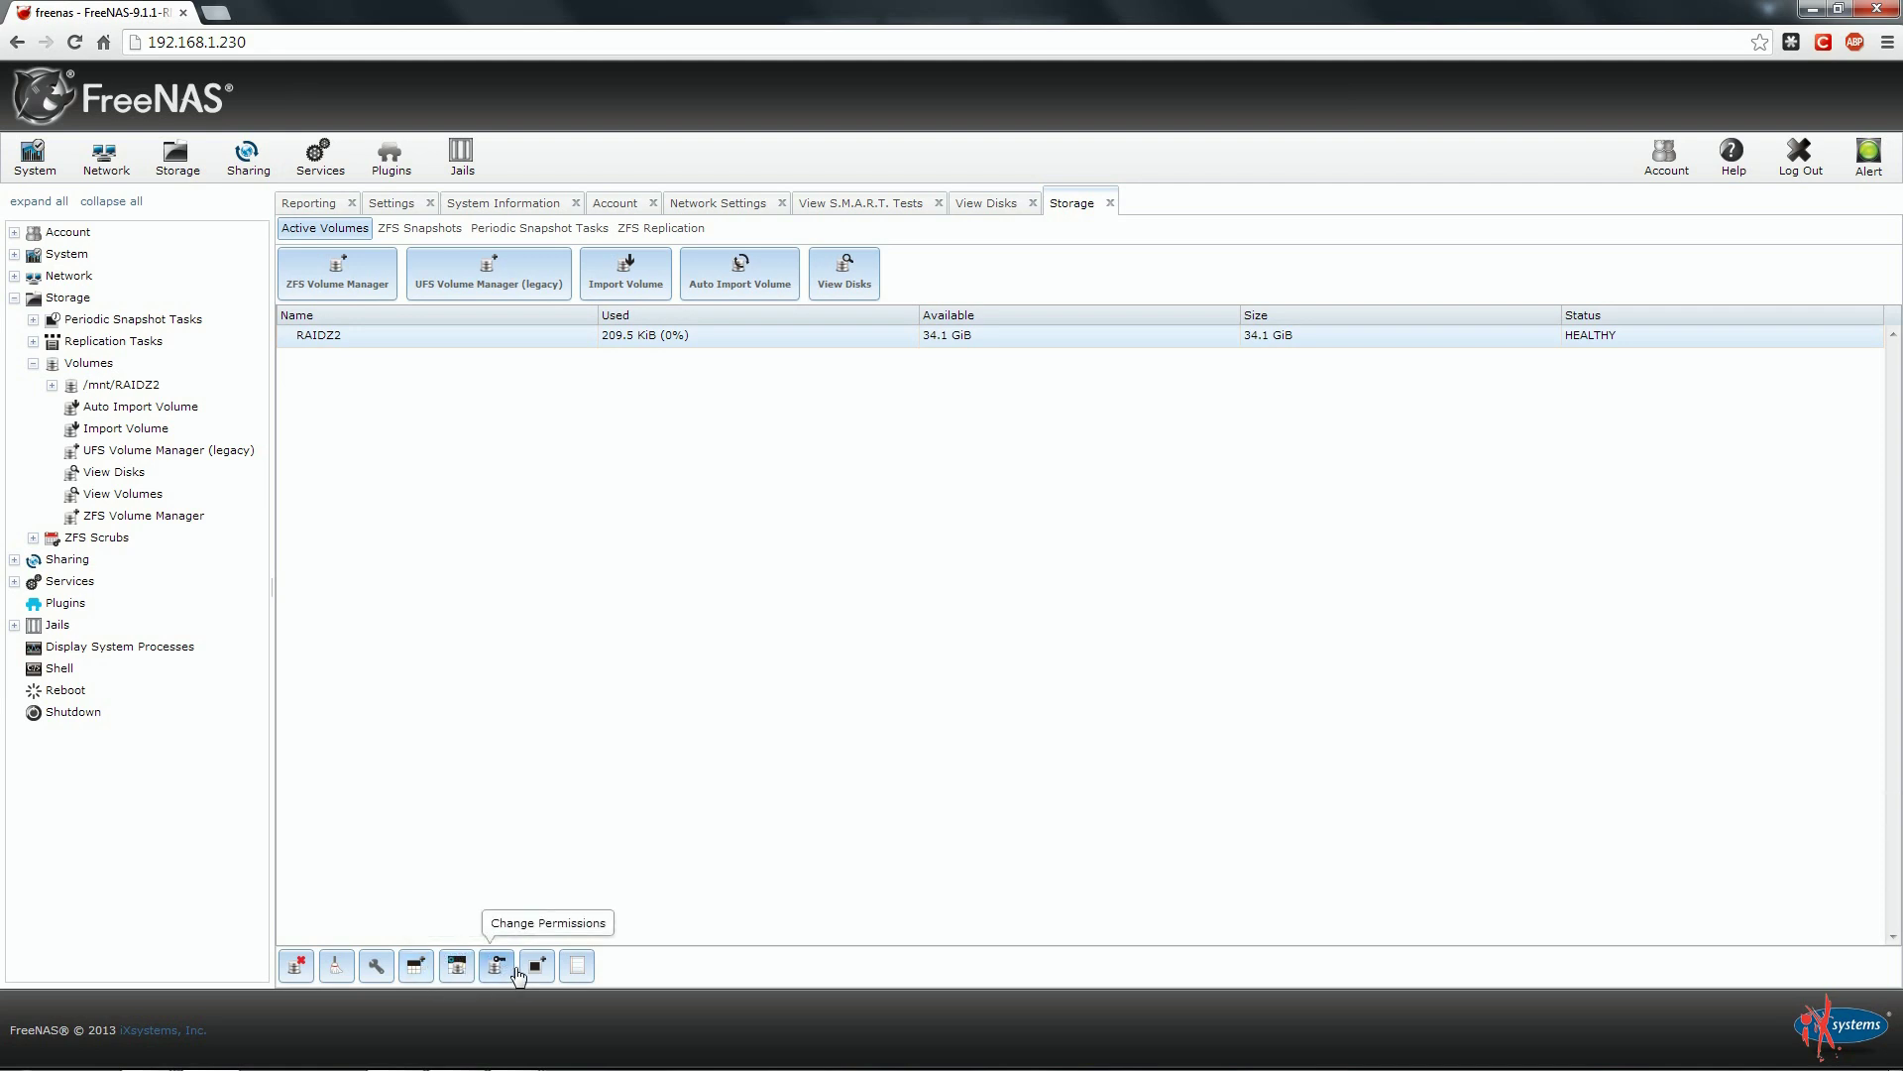
# Show Volume Status for RAIDZ2, listing raidz2-0 with da1p2 through da4p2 ONLINE.
pyautogui.click(578, 967)
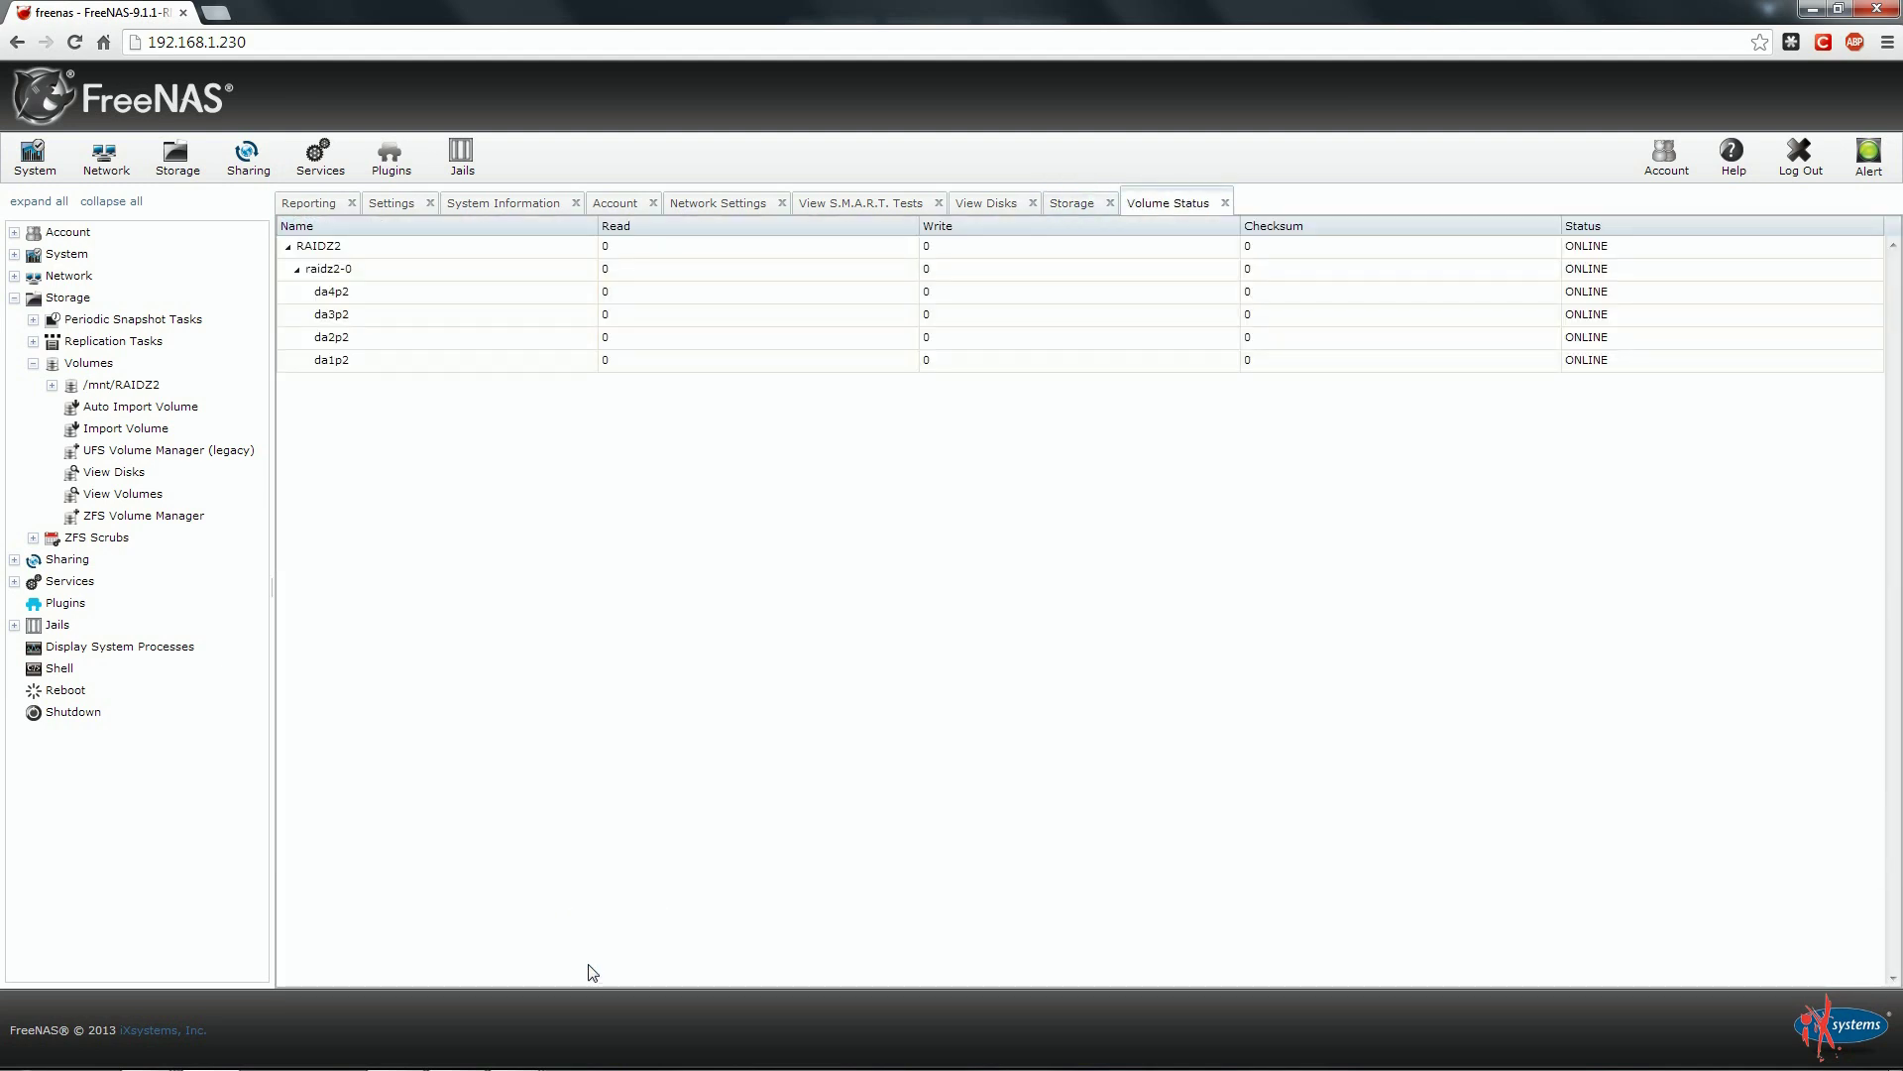